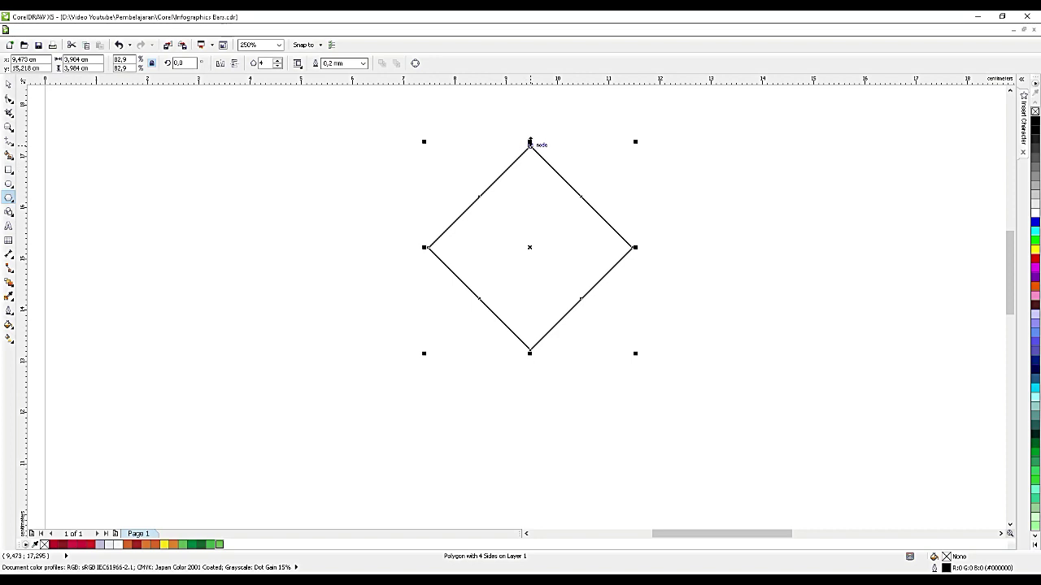
- Resize the four-sided polygon into a flattened diamond about 3.37 cm wide and 2.29 cm high, keeping it centred
left_click_drag(530, 142, 568, 158)
scroll(532, 168, "down", 2)
scroll(541, 187, "up", 1)
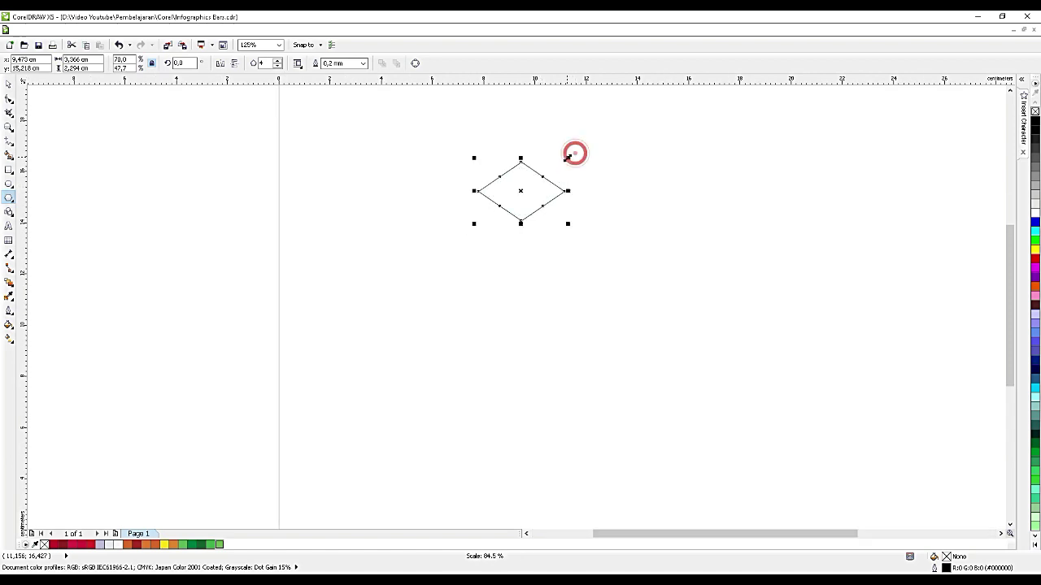
left_click(9, 84)
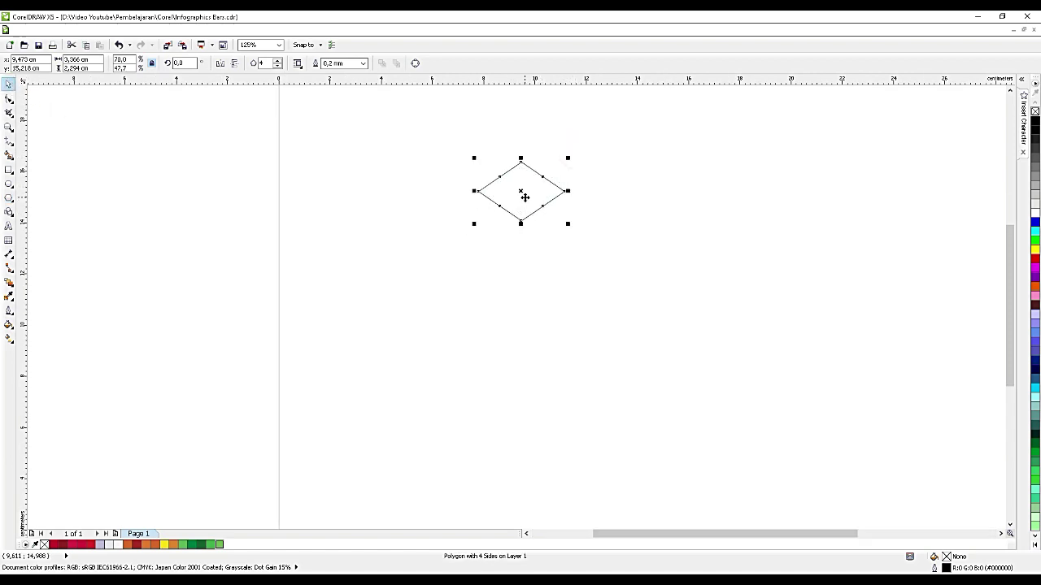
- Place a copy of the diamond straight below the original, about 7.8 cm lower
scroll(524, 197, "down", 2)
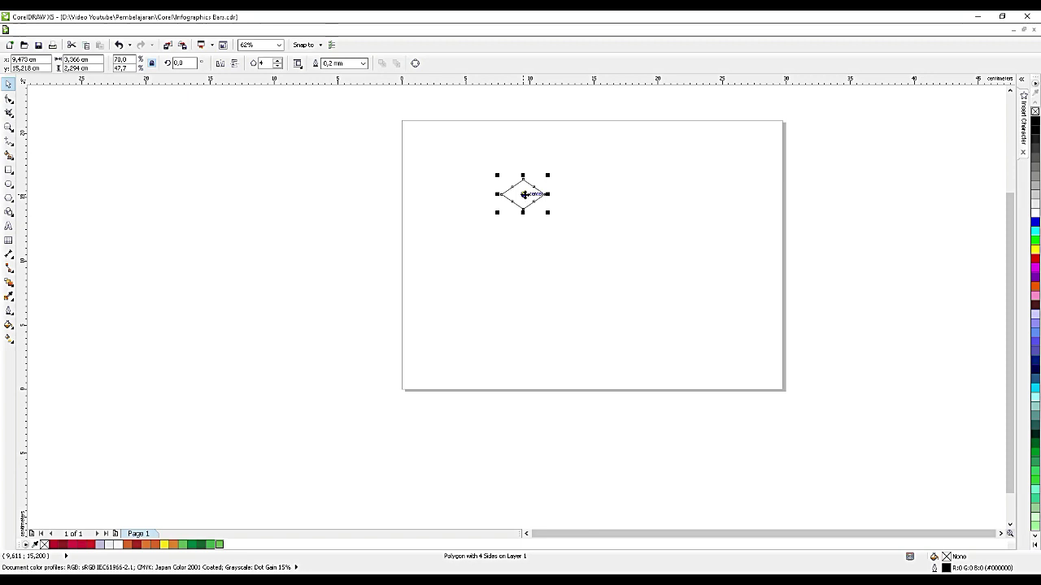
left_click_drag(523, 268, 523, 279)
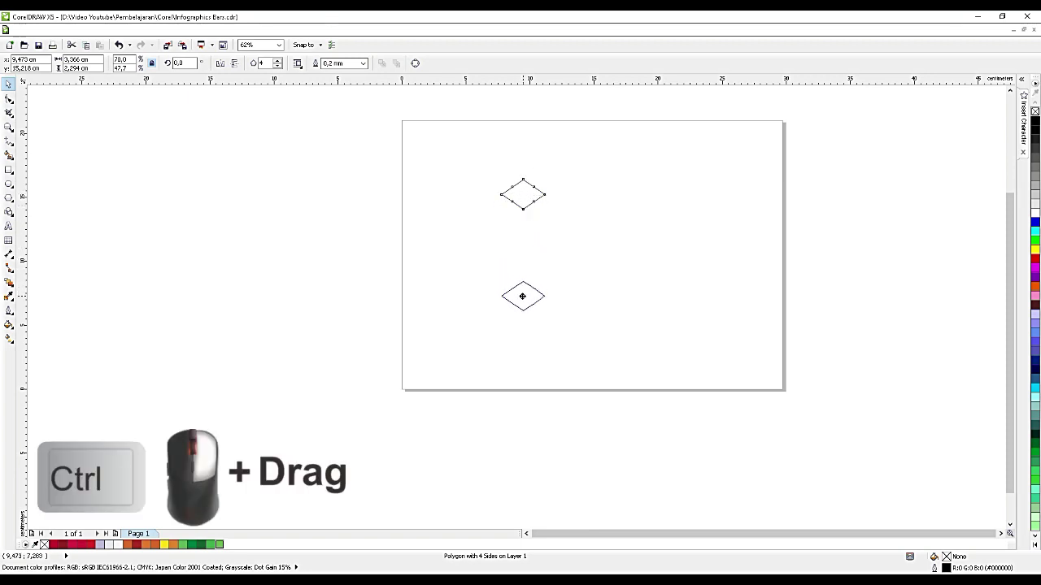
left_click_drag(522, 297, 525, 299)
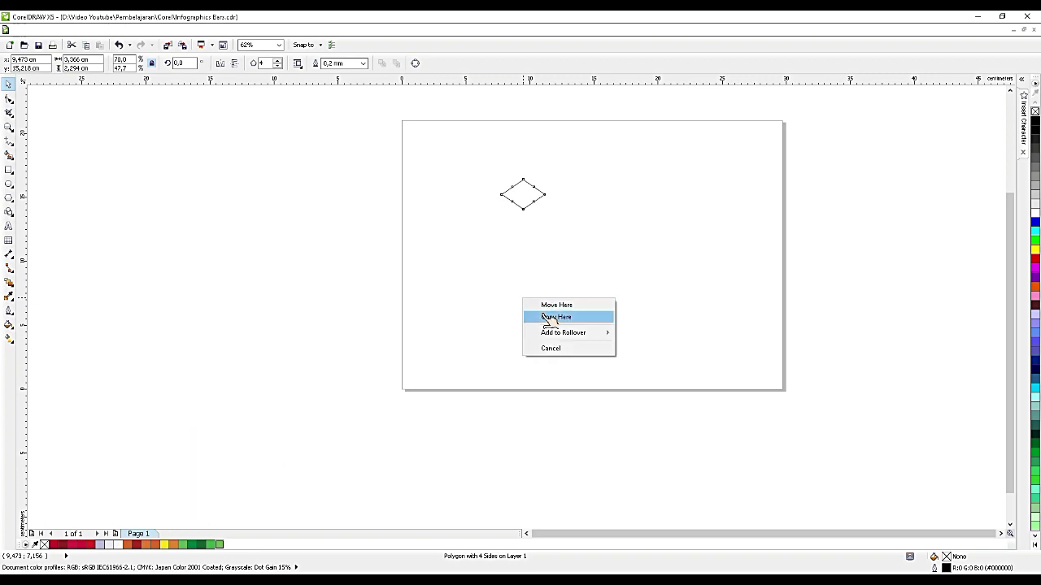
left_click(541, 314)
scroll(513, 260, "up", 2)
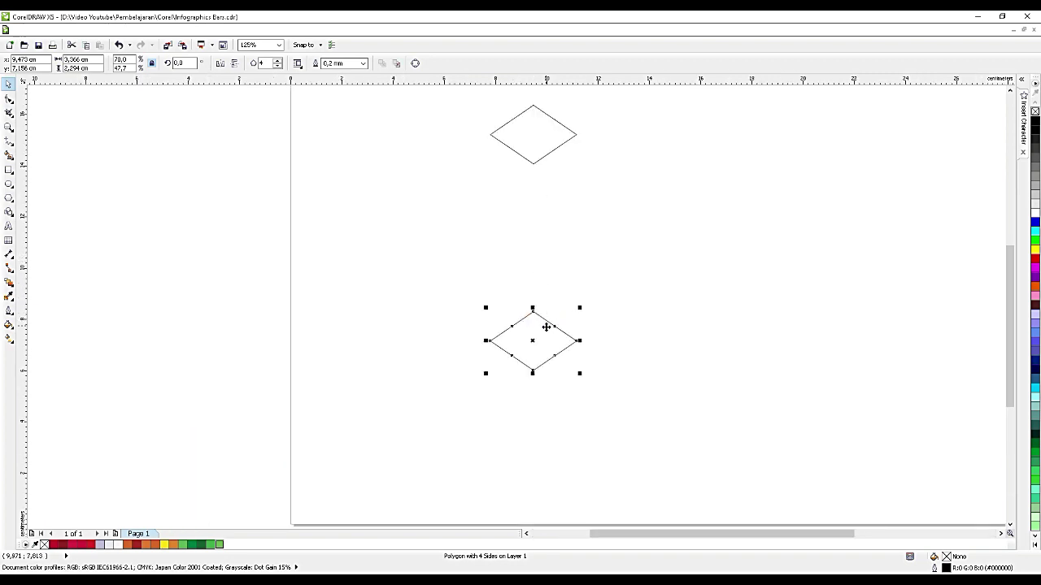
left_click_drag(546, 327, 546, 321)
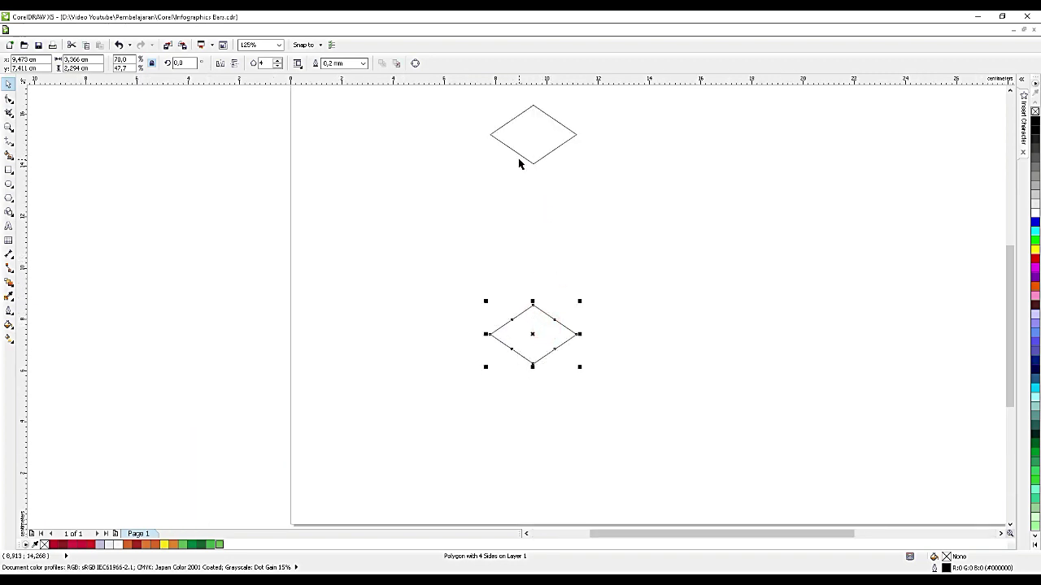
- Draw a rectangle about 3.37 × 7.81 cm between the side corners of both diamonds and bring the upper diamond to the front
left_click(11, 171)
left_click_drag(491, 135, 577, 334)
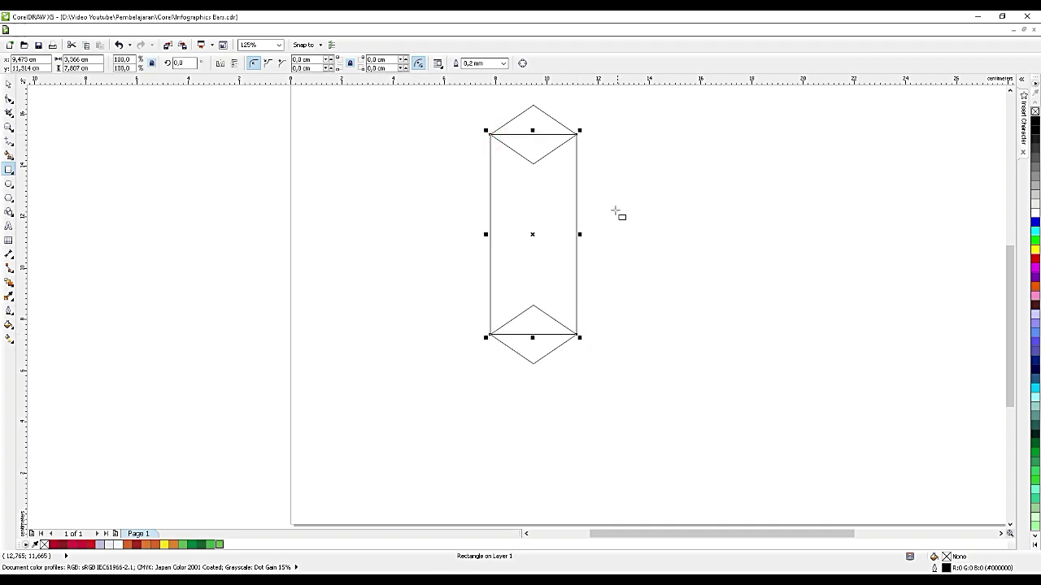
scroll(515, 118, "up", 2)
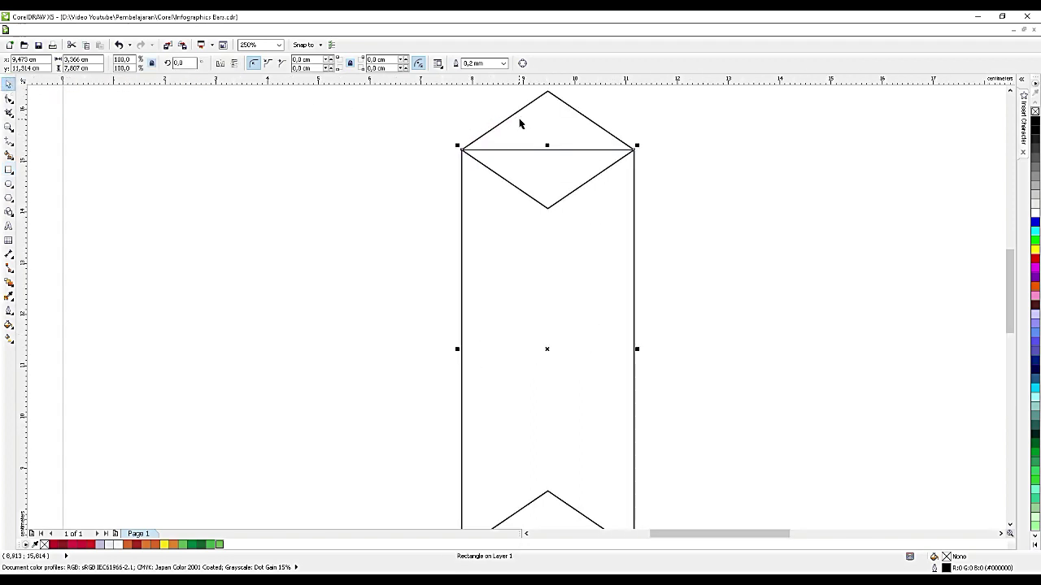
left_click(546, 119)
key("ctrl+Home")
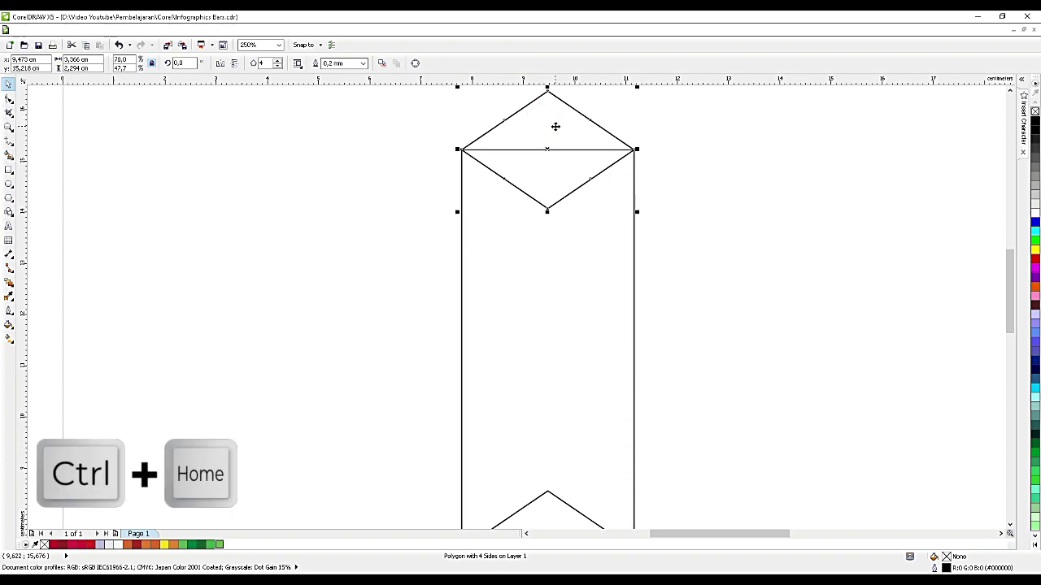
- Duplicate the upper diamond in place and move the copy straight down about 0.42 cm
scroll(555, 126, "up", 2)
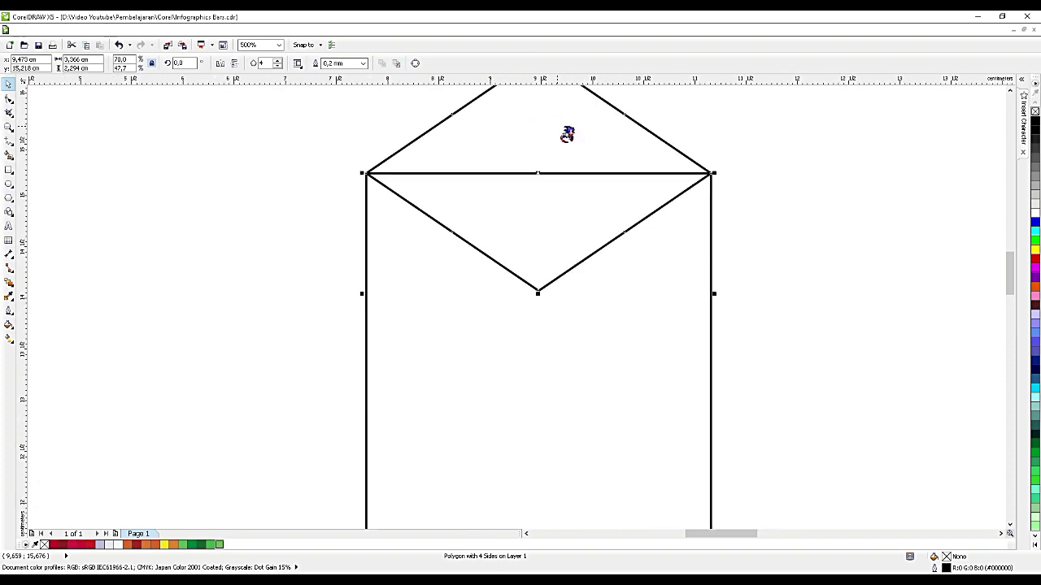
key("ctrl+c")
key("ctrl+v")
left_click_drag(557, 128, 563, 171)
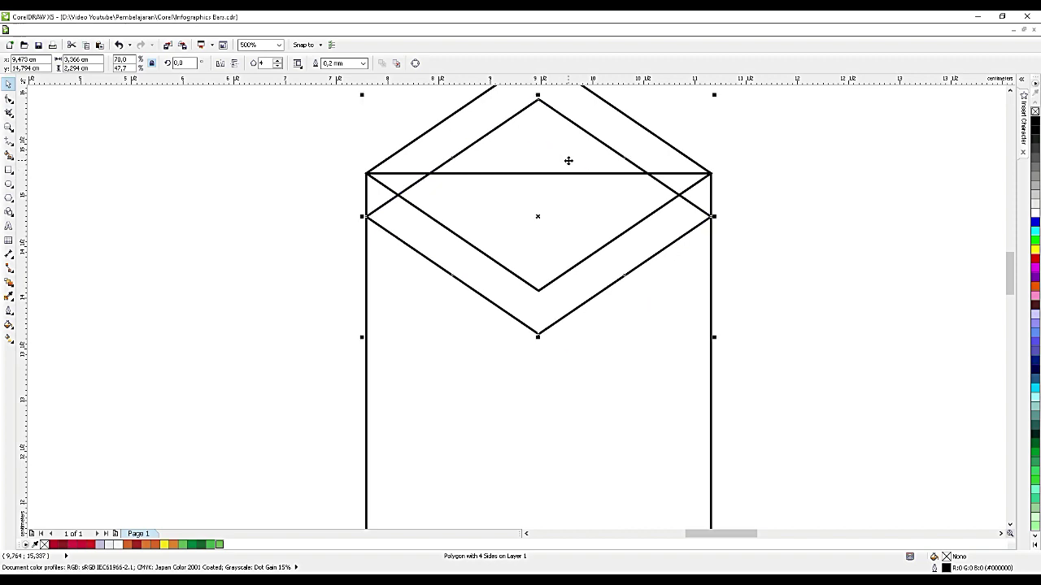
scroll(569, 160, "down", 3)
scroll(573, 152, "up", 3)
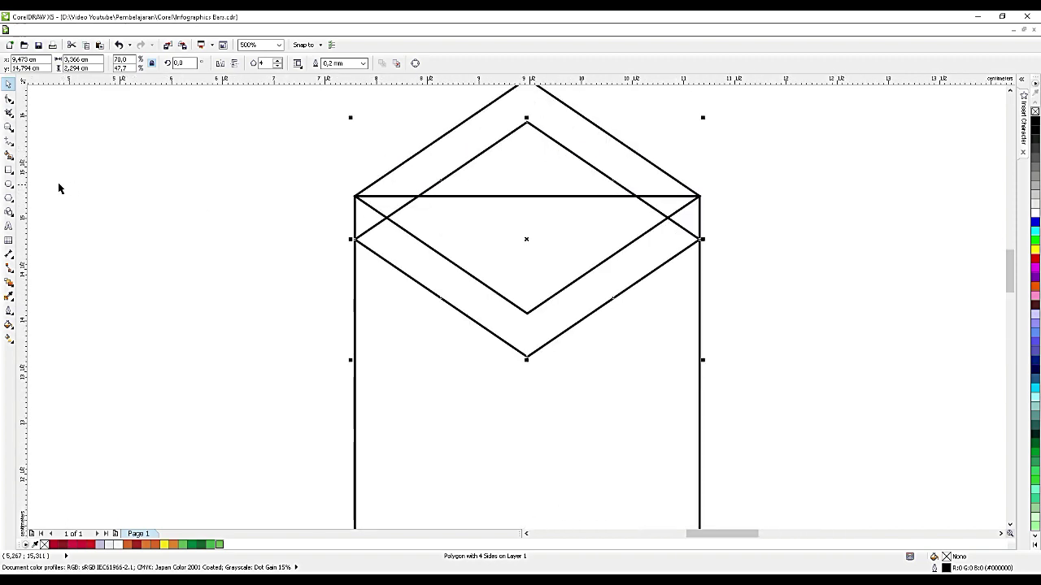
- Smart Fill the V-shaped band between the two overlapping diamonds and both of its side corners
left_click(9, 155)
left_click(363, 213)
left_click(407, 245)
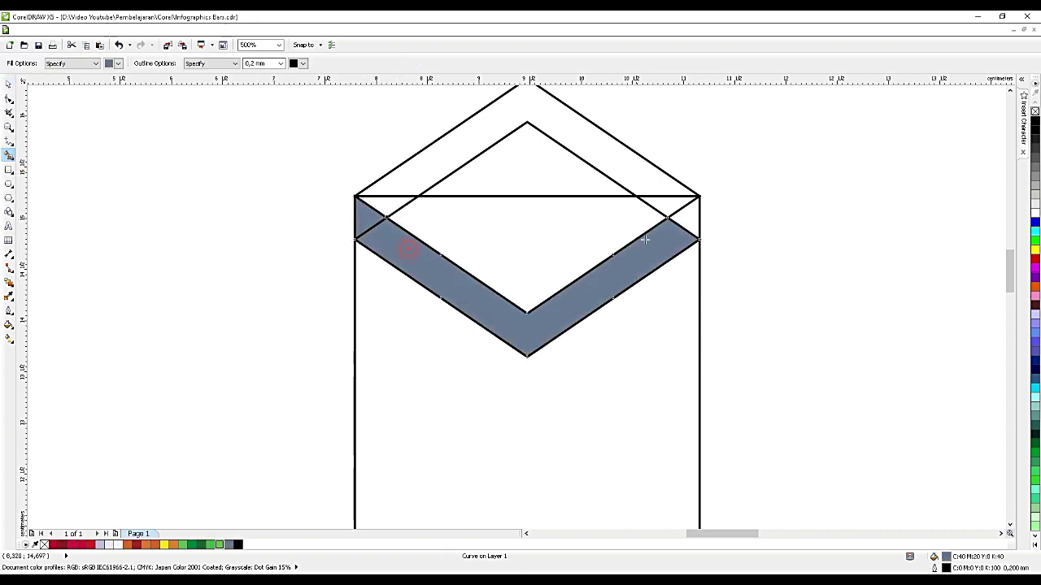
left_click(687, 217)
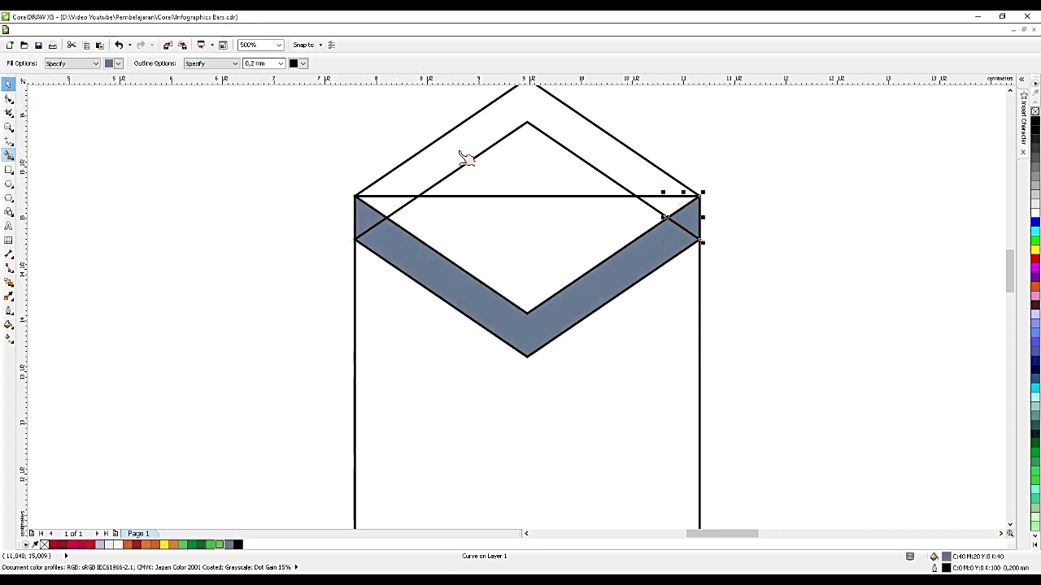
- Remove the lowered diamond copy, keeping the upper diamond and the filled band
key("space")
left_click(494, 160)
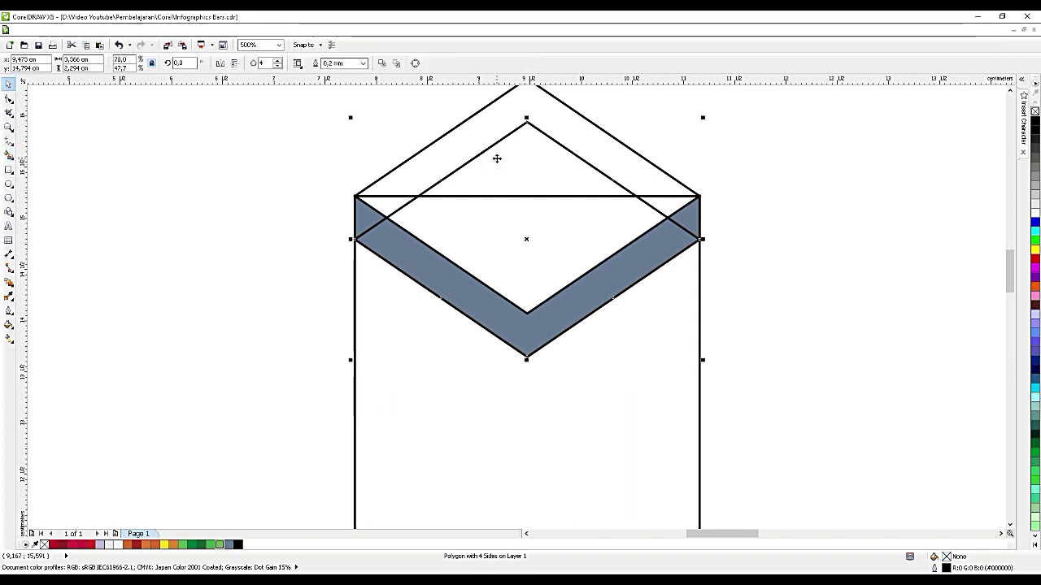
scroll(505, 175, "down", 2)
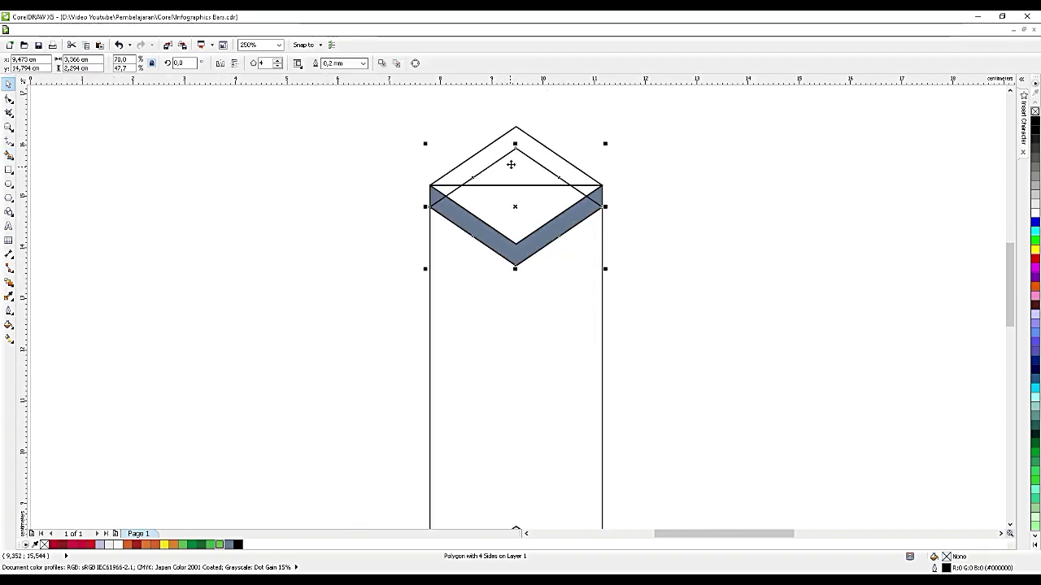
left_click(519, 135, "shift")
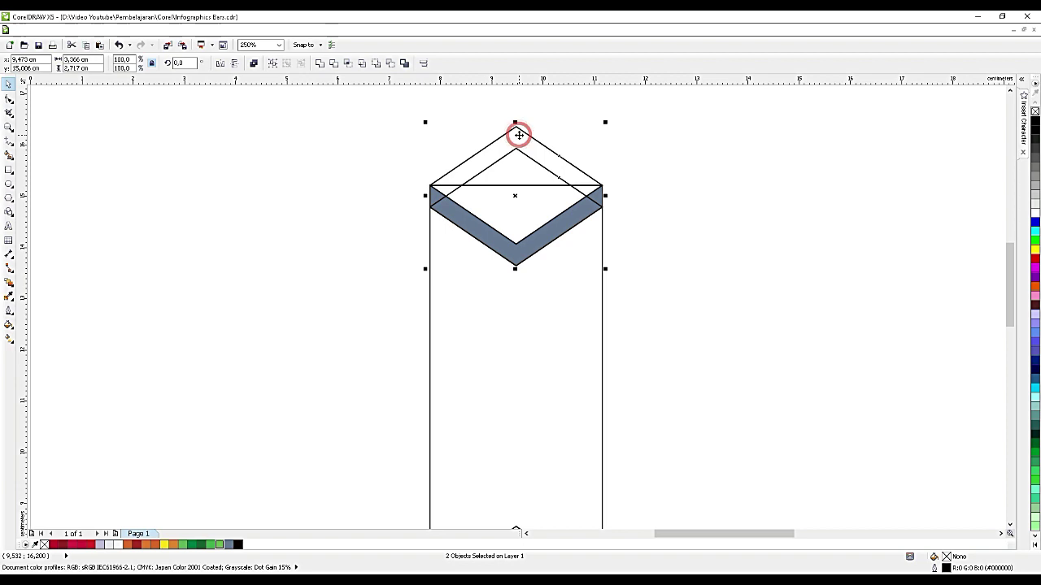
key("e")
key("c")
key("ctrl+z")
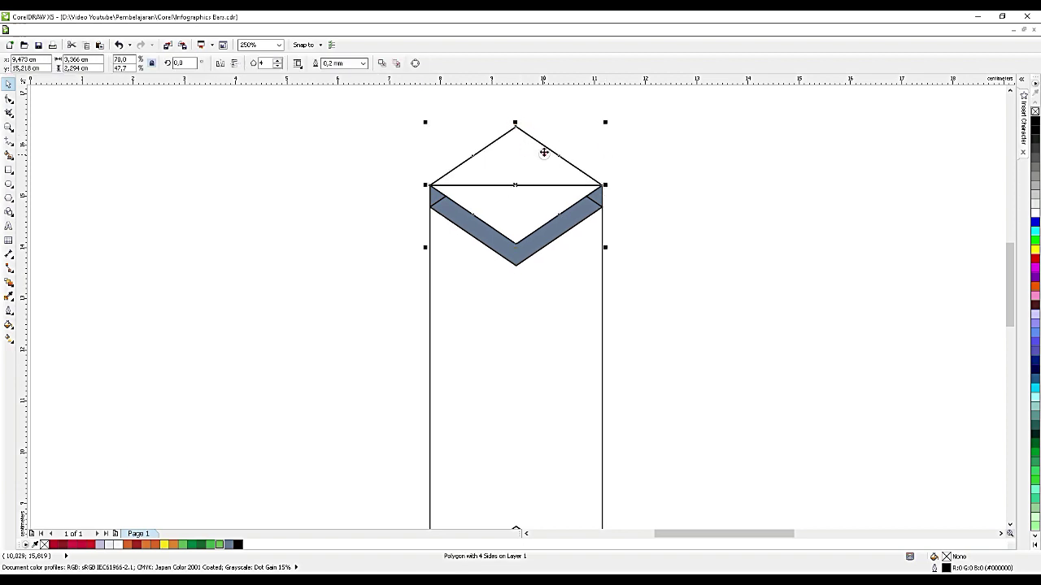
- Make a smaller concentric copy of the upper diamond, about 1.90 × 1.30 cm, and shift it up about 0.13 cm
scroll(543, 152, "up", 1)
left_click(605, 196)
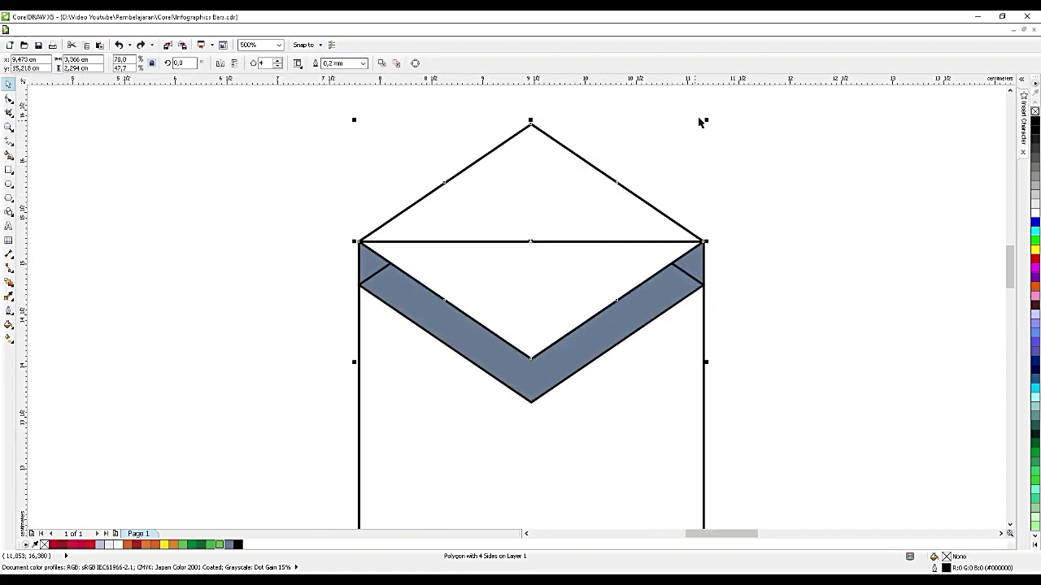
left_click_drag(705, 118, 642, 169)
scroll(530, 214, "up", 2)
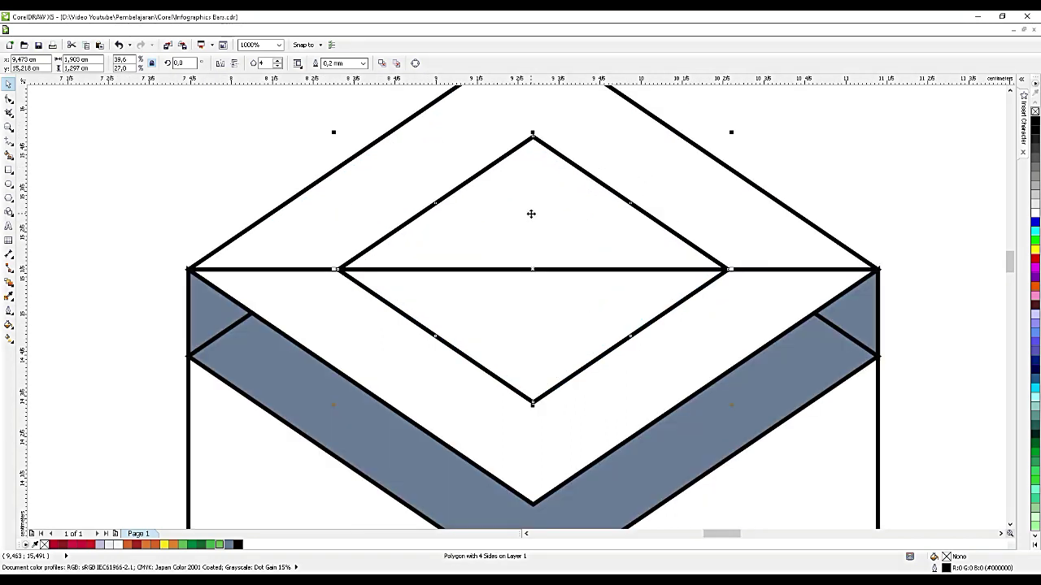
left_click_drag(531, 214, 535, 187)
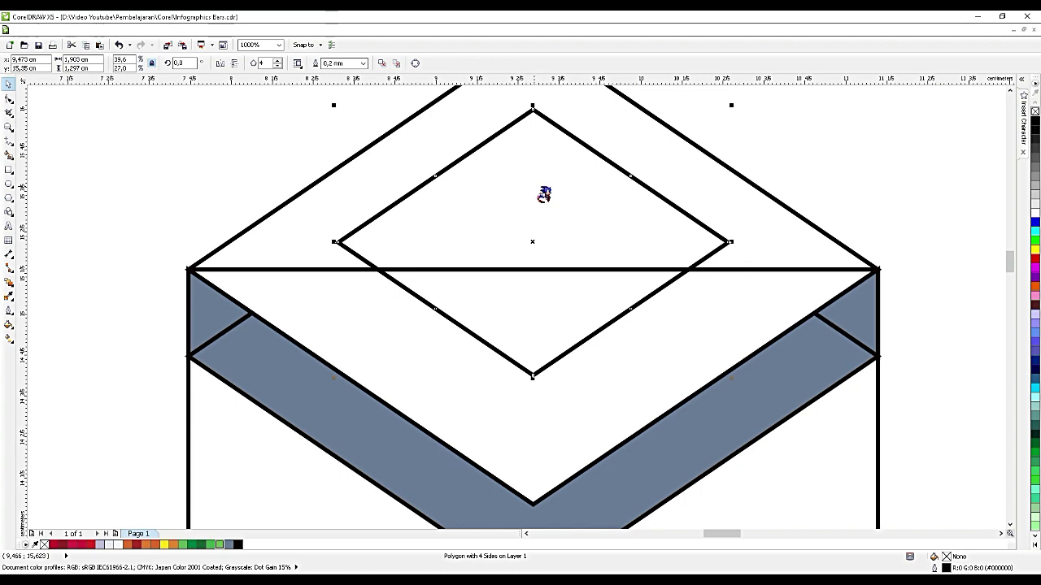
- Duplicate the small inner diamond and move the copy straight down about 0.26 cm
key("ctrl+c")
key("ctrl+v")
left_click_drag(534, 187, 531, 234)
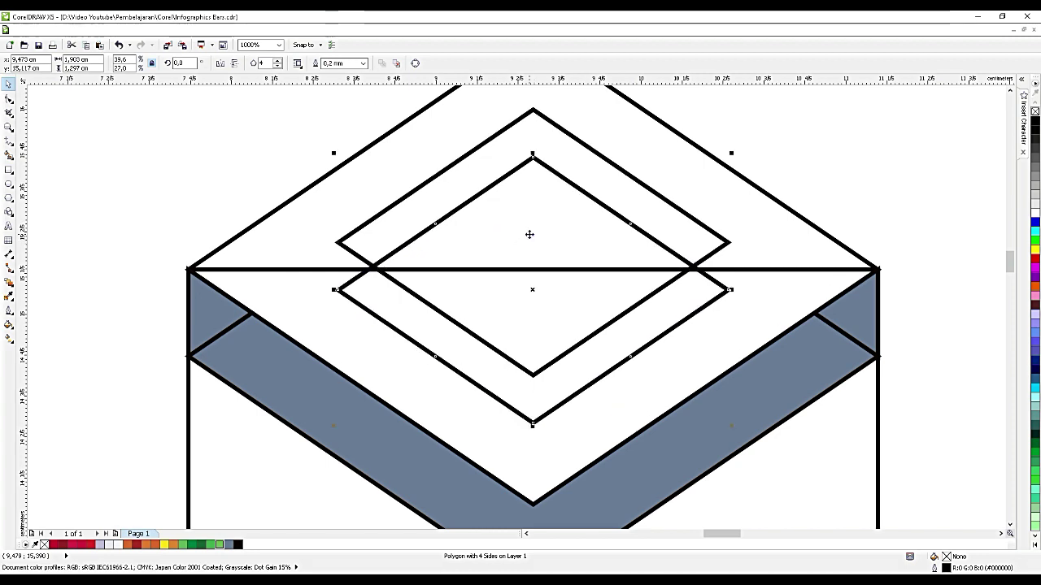
scroll(529, 234, "down", 1)
scroll(601, 244, "up", 1)
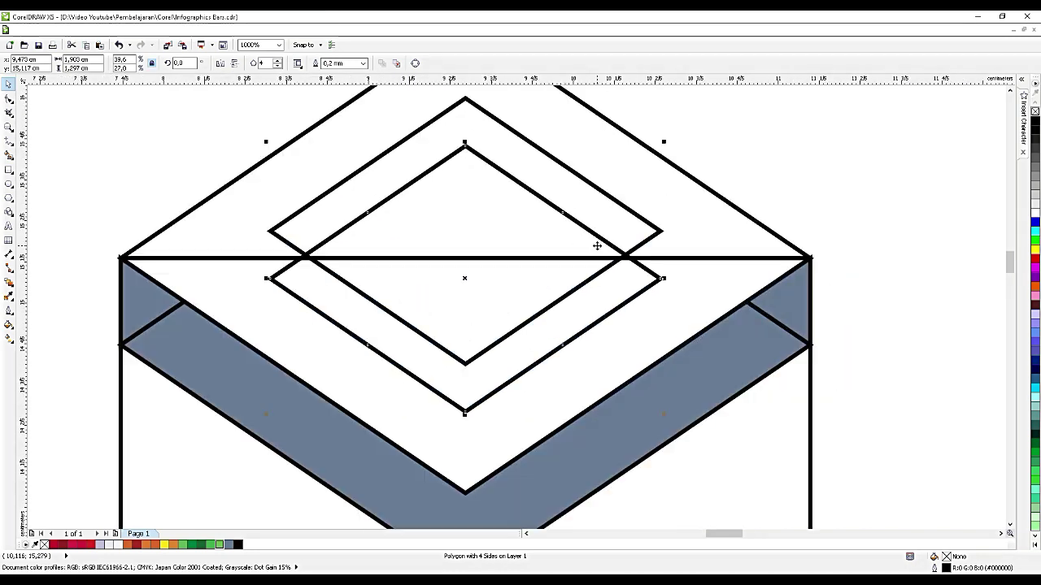
left_click_drag(527, 228, 527, 234)
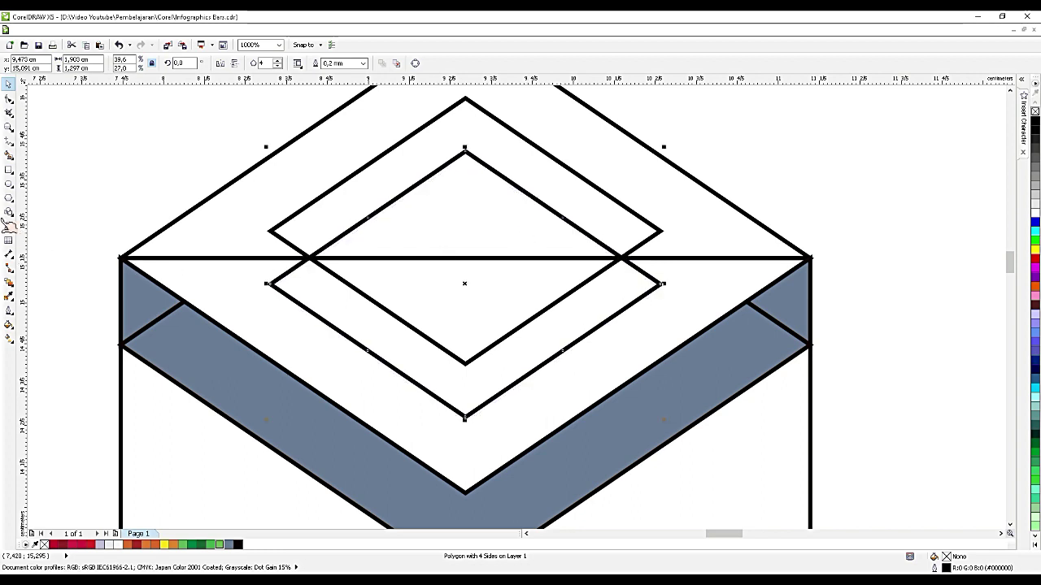
- Join the side corners of the two small diamonds with two vertical 2-Point Lines, each about 0.26 cm long
left_click(9, 141)
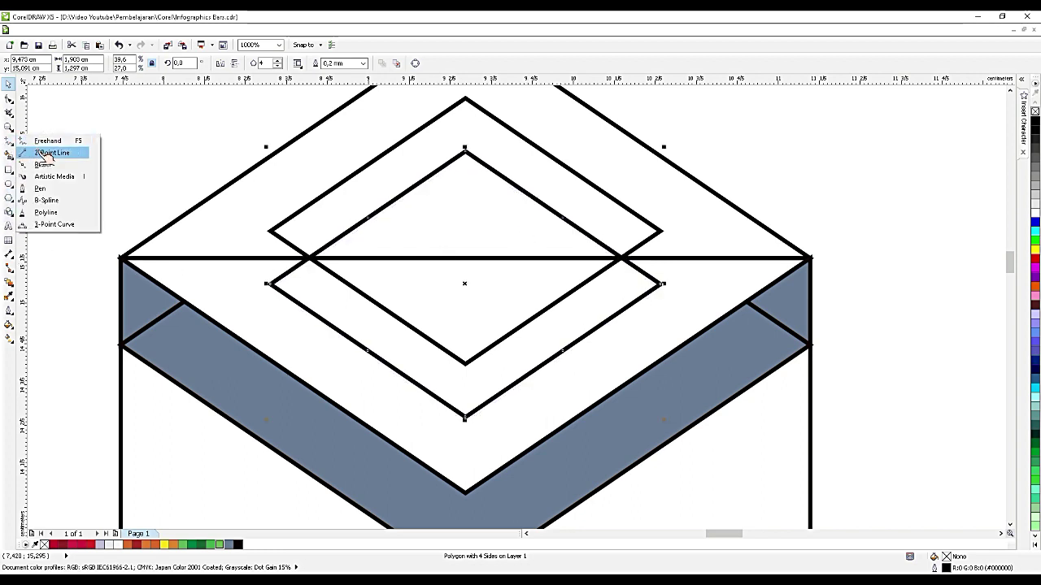
left_click(45, 153)
left_click_drag(270, 234, 271, 285)
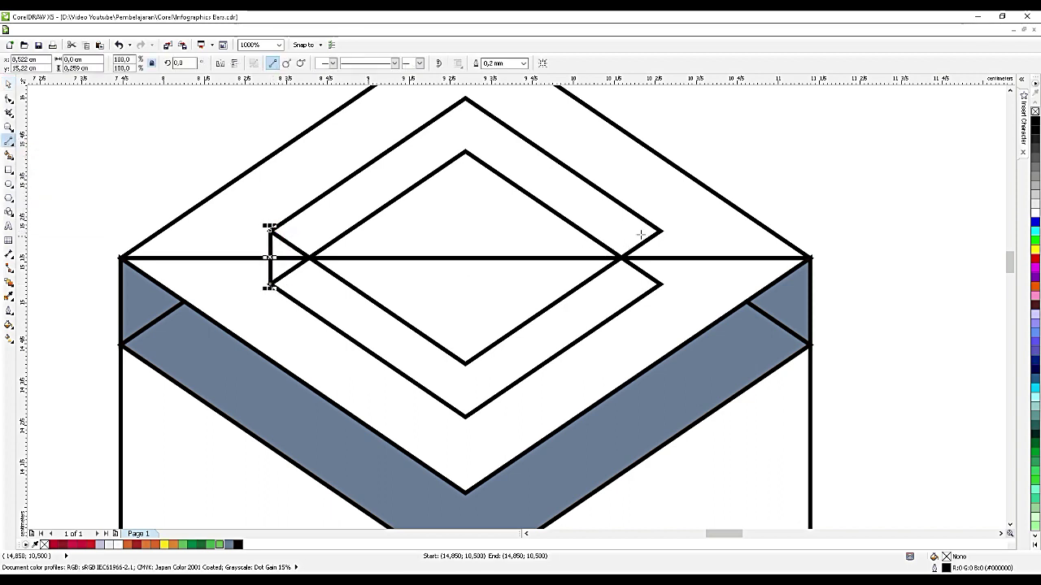
left_click_drag(661, 231, 657, 287)
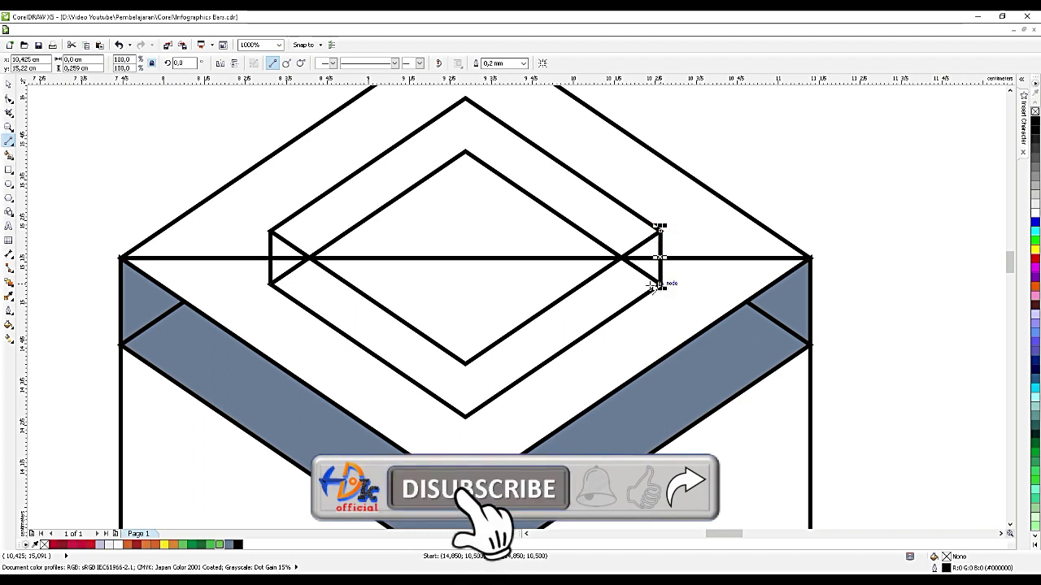
- Smart Fill the V-shaped band between the two small diamonds and the triangular areas at both of its ends
left_click(9, 155)
left_click(286, 250)
left_click(283, 271)
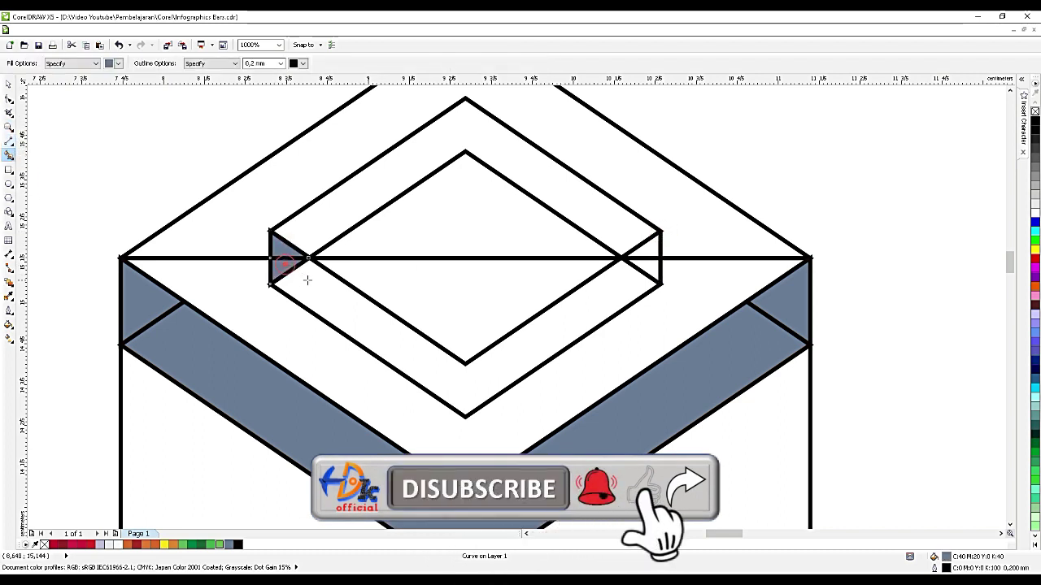
left_click(306, 279)
left_click(654, 272)
left_click(650, 247)
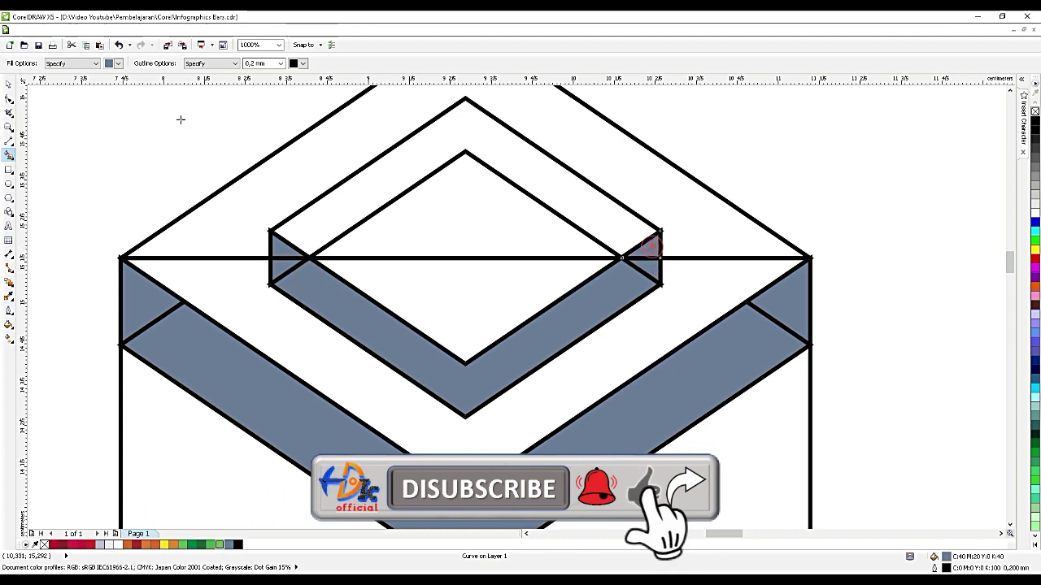
- Delete the lowered copy of the small diamond
left_click(9, 84)
left_click(413, 187)
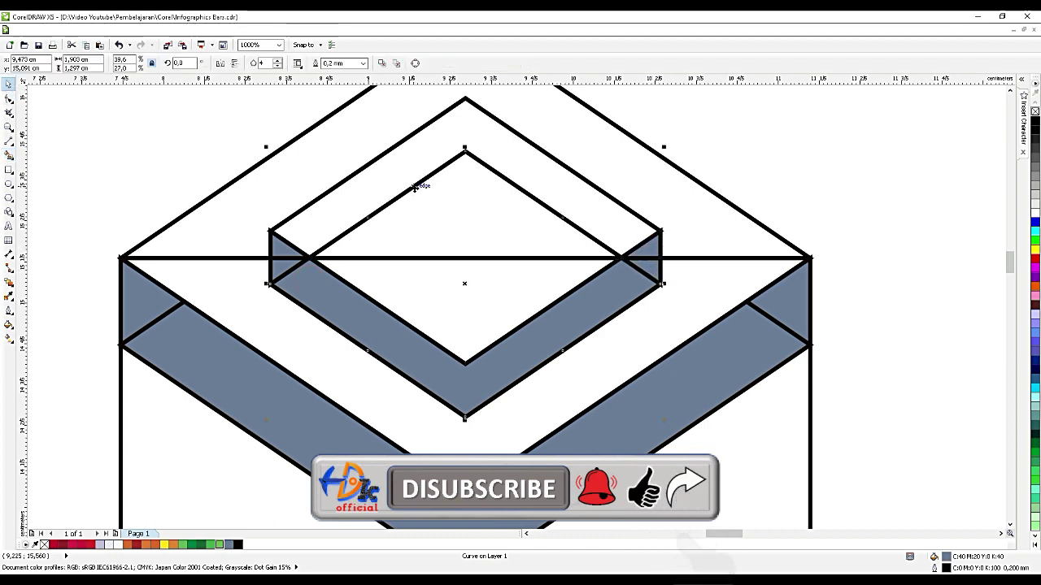
key("Delete")
key("Escape")
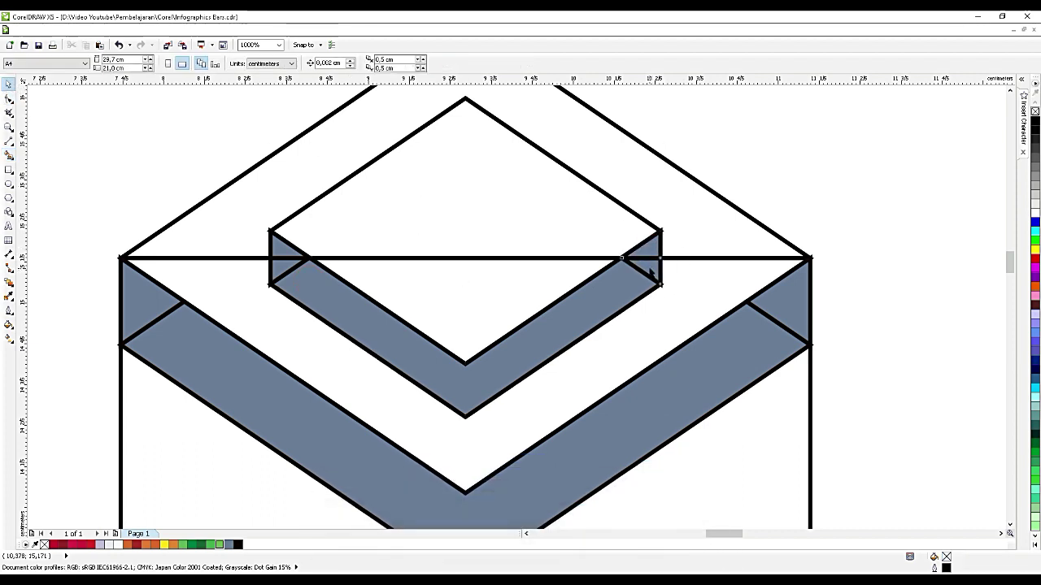
- Draw a vertical 2-Point Line about 0.26 cm long across the lower corner of the small V-shaped band
left_click(650, 272)
left_click(608, 295, "shift")
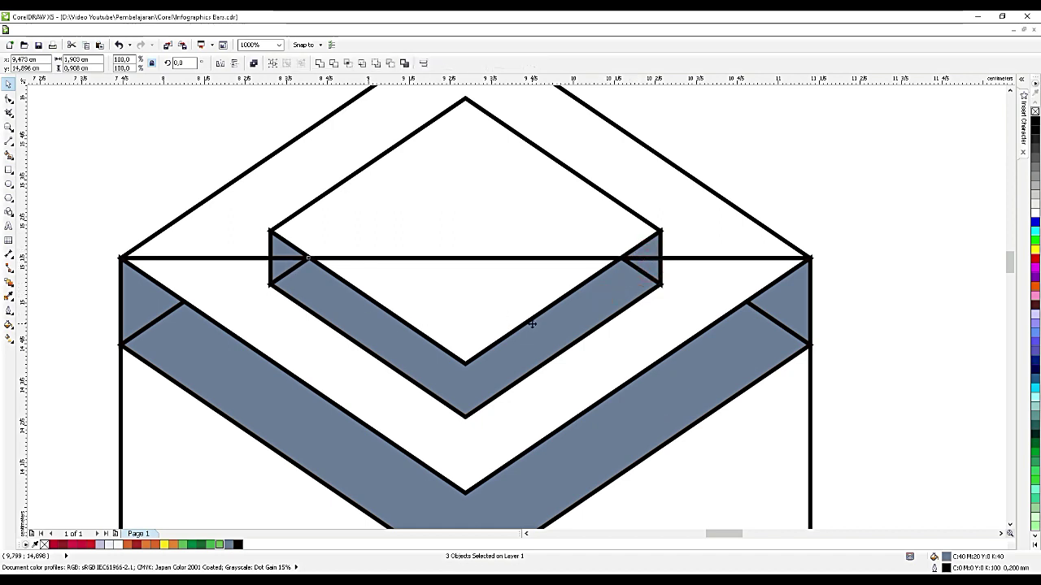
left_click(567, 336)
scroll(458, 417, "up", 2)
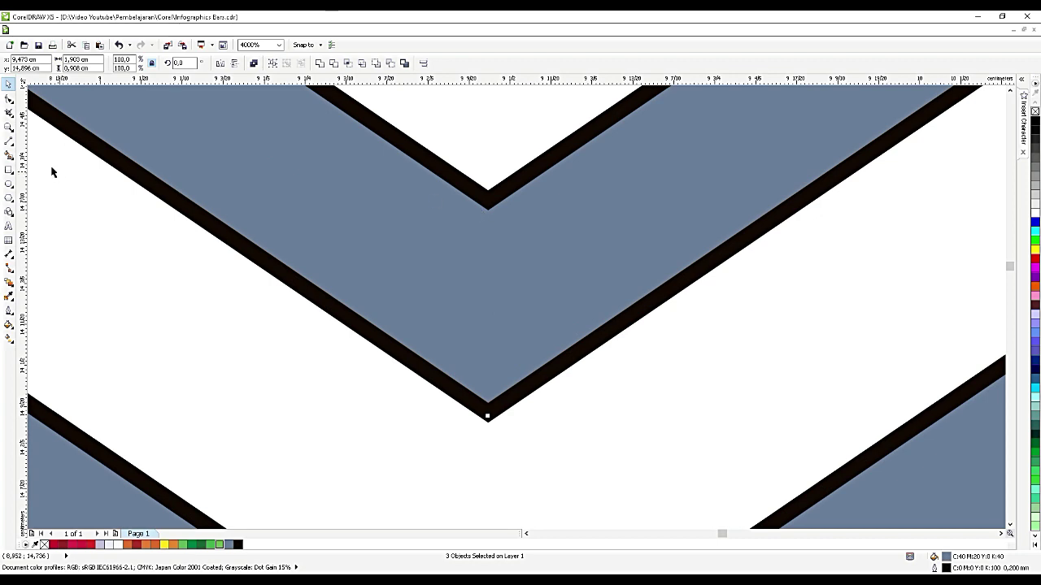
left_click(9, 142)
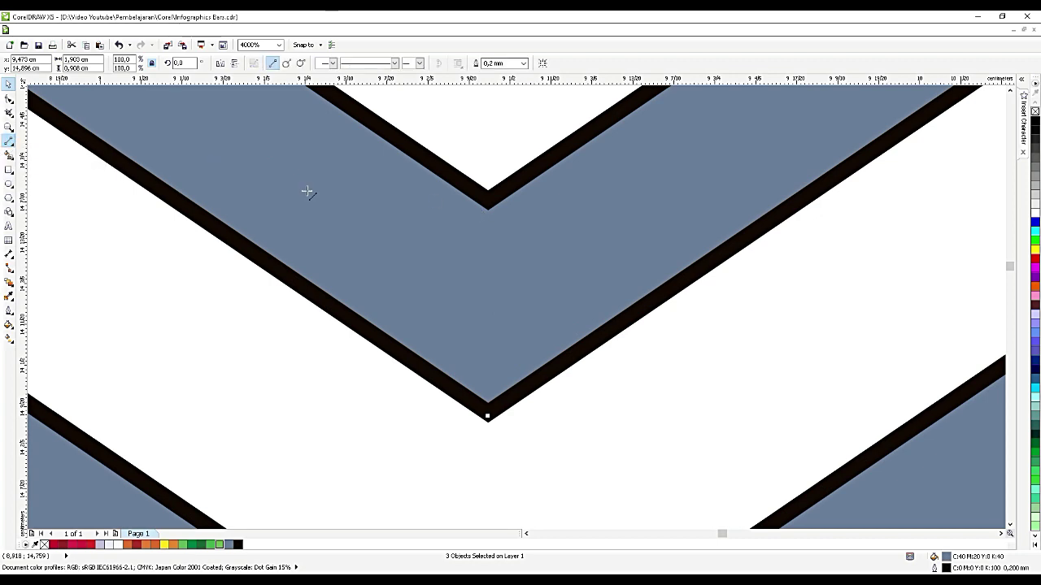
left_click(487, 200)
left_click_drag(488, 200, 488, 413)
scroll(488, 414, "down", 2)
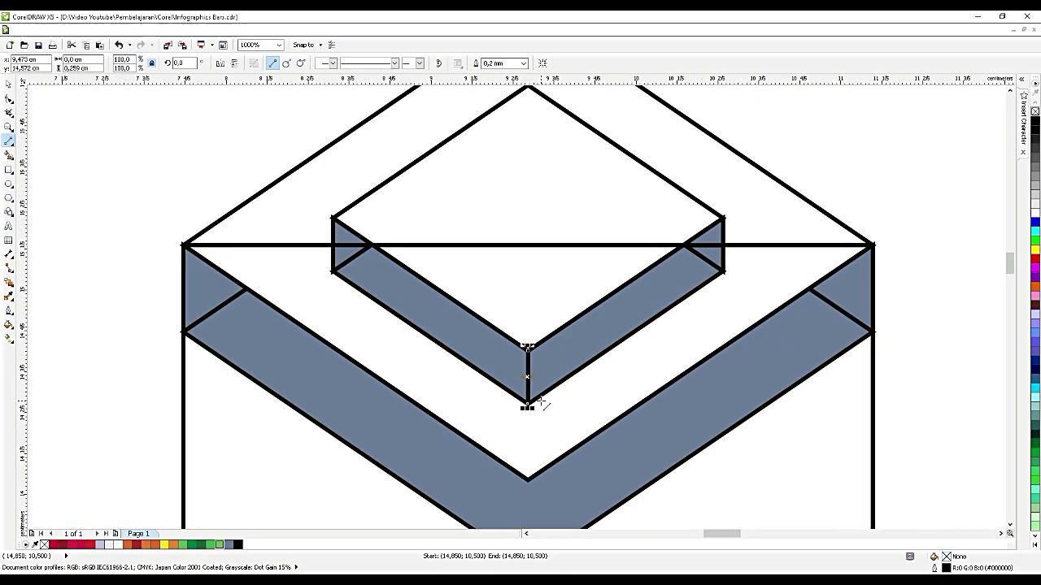
- Smart Fill the left and right halves of the small V-shaped band and delete the original undivided band
left_click(9, 155)
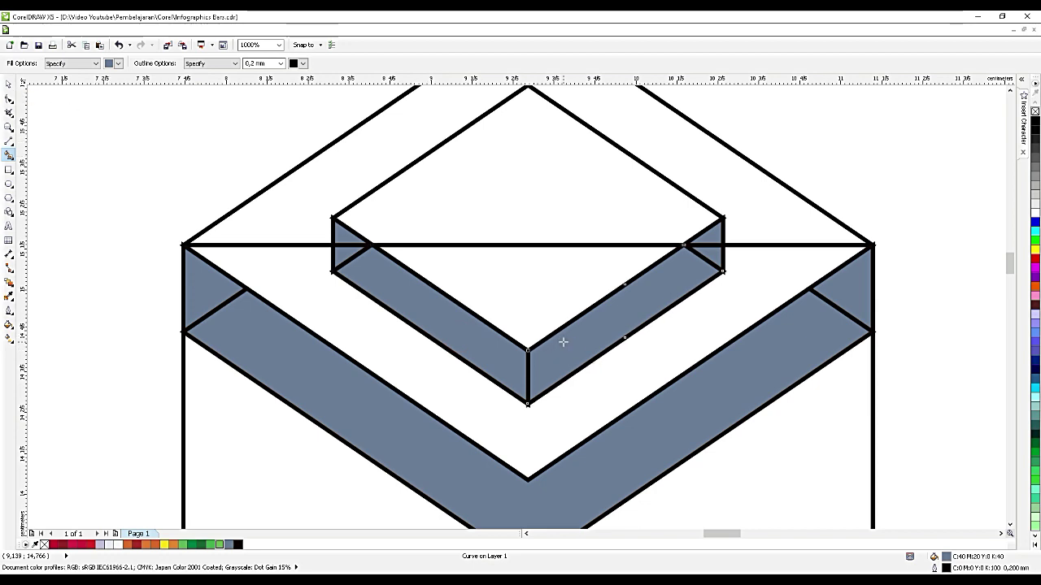
left_click(9, 85)
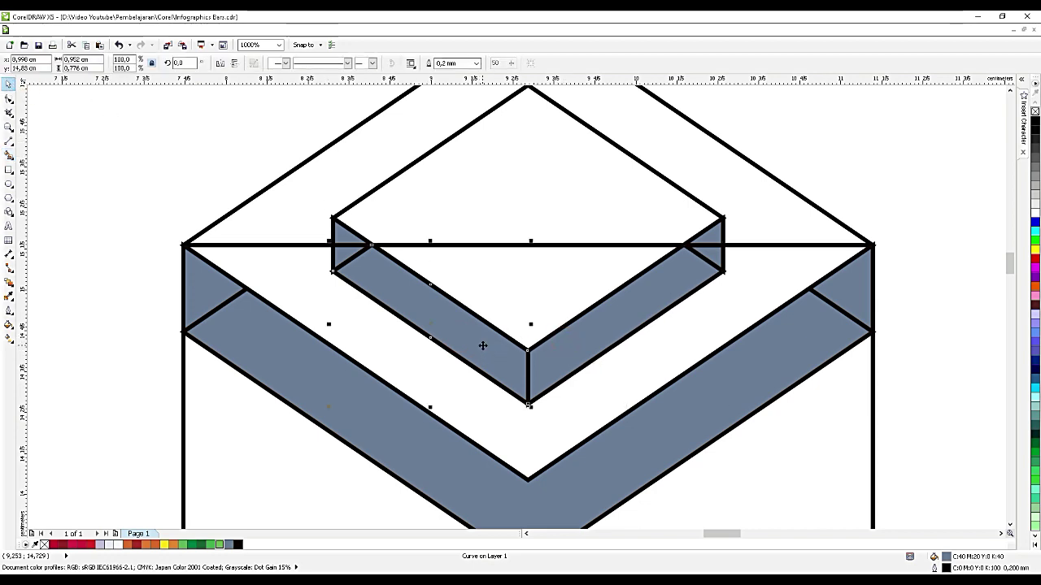
key("ctrl+End")
left_click(49, 334)
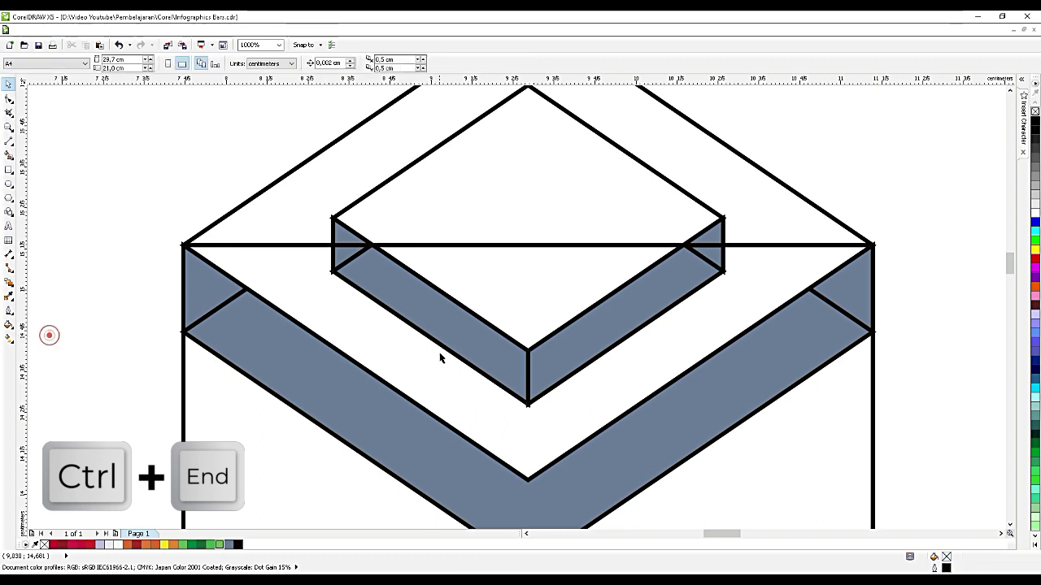
left_click_drag(459, 336, 422, 397)
key("Delete")
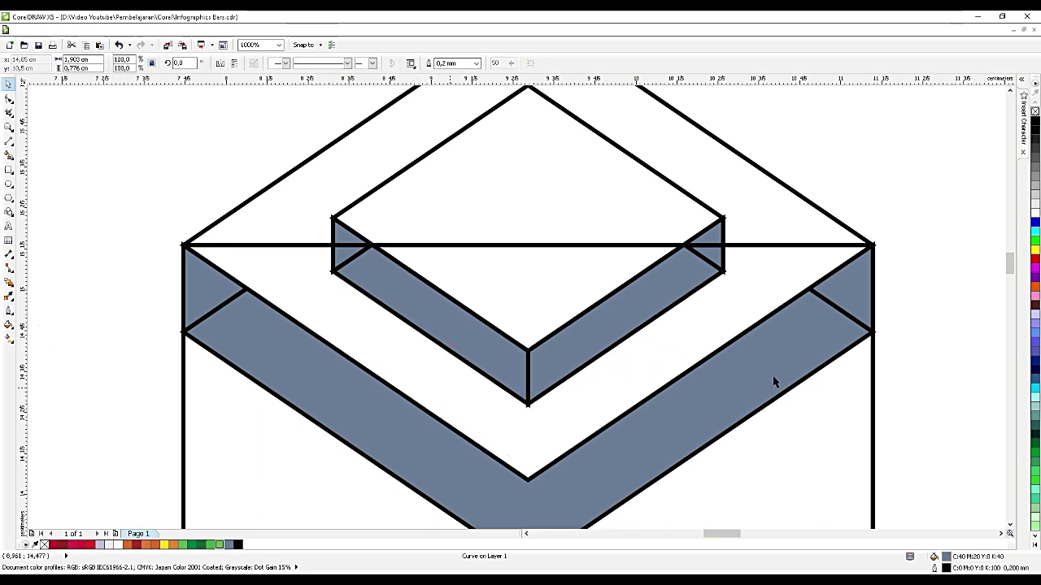
- Weld each half of the small V-shaped band with the two end triangles adjoining it
left_click(686, 269)
left_click(712, 245, "shift")
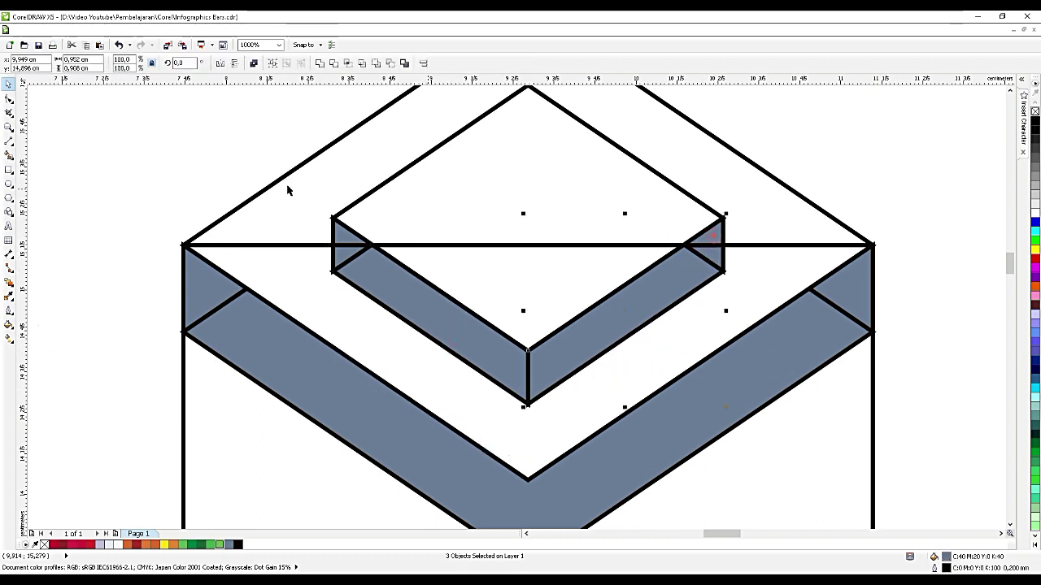
left_click(318, 63)
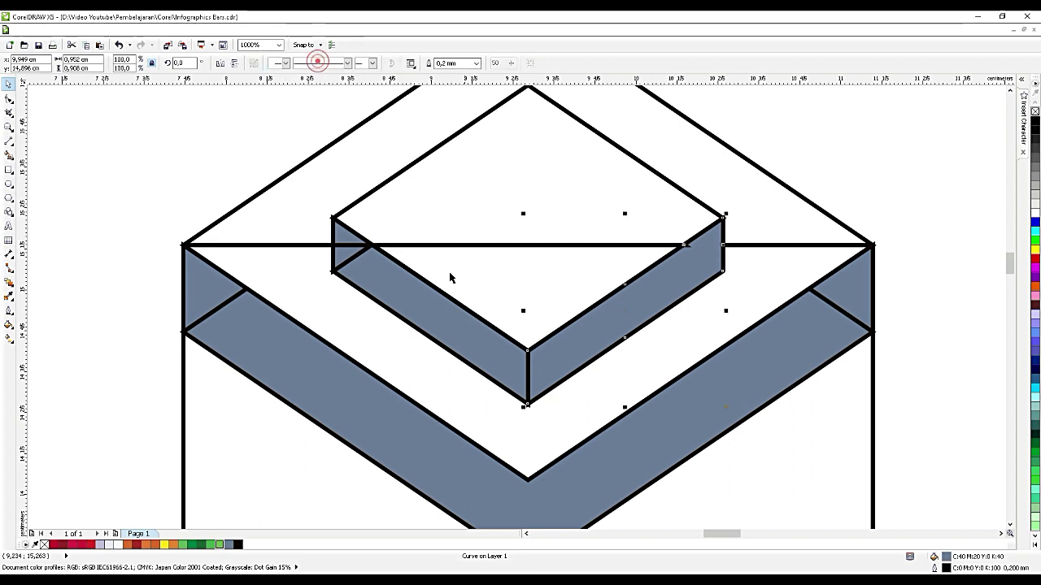
left_click(423, 302)
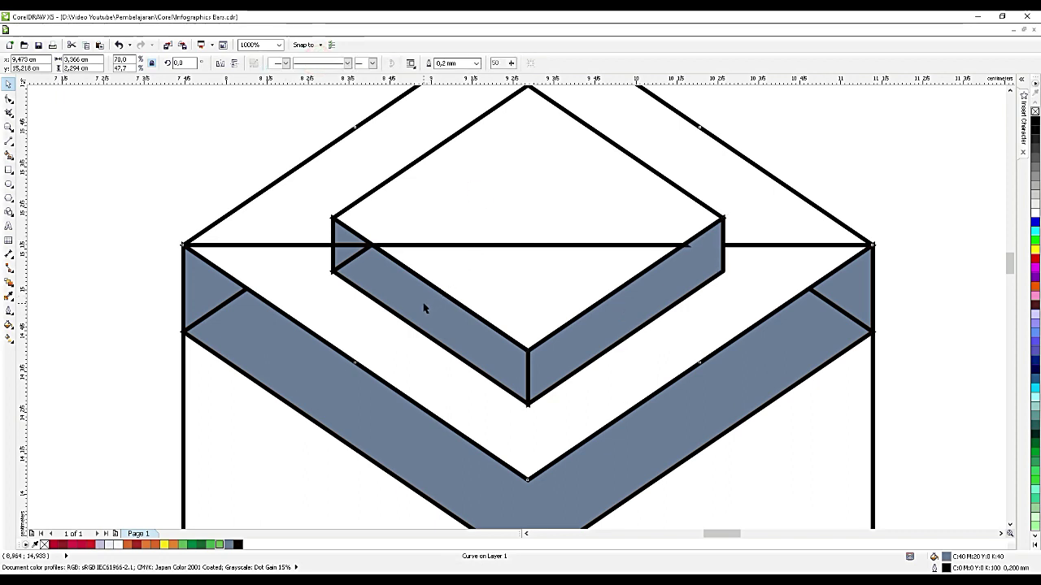
left_click(352, 256)
left_click(350, 237, "shift")
left_click(369, 264, "shift")
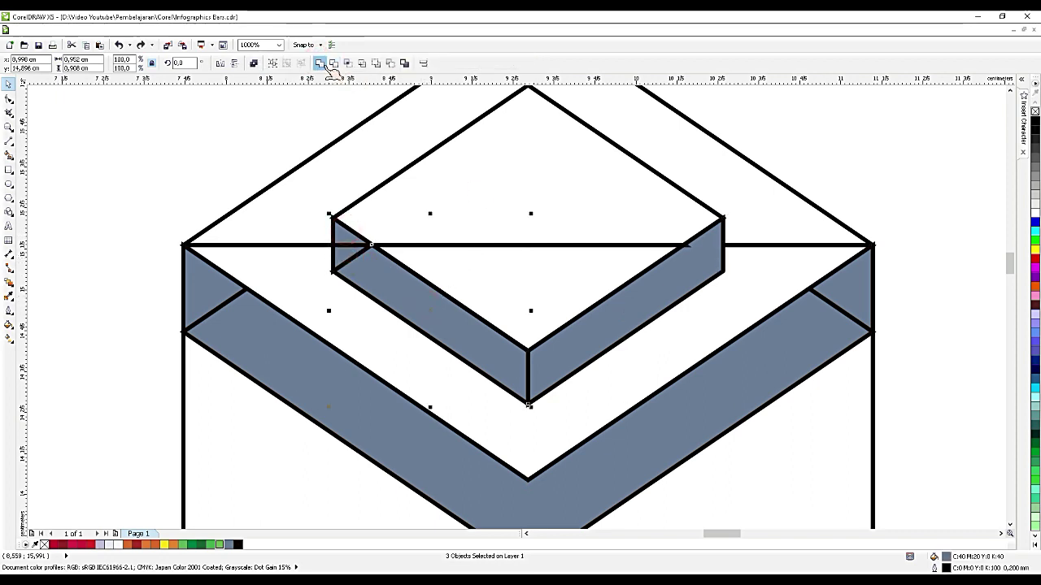
left_click(322, 64)
left_click(194, 120)
- Duplicate the diamond at the column's base and move the copy straight up about 2.29 cm, onto the upper corner of the original
scroll(465, 232, "down", 1)
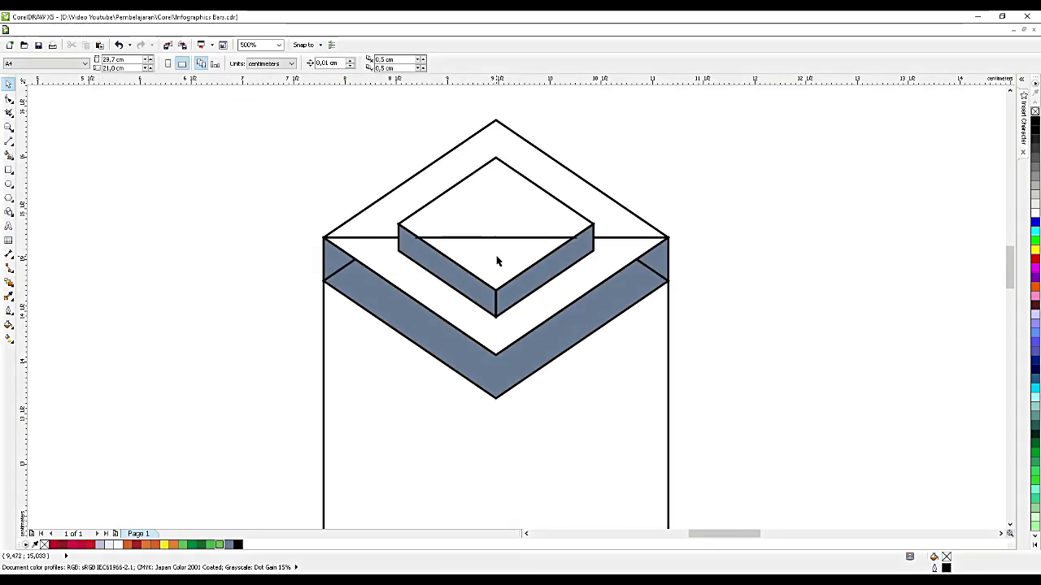
scroll(498, 261, "down", 2)
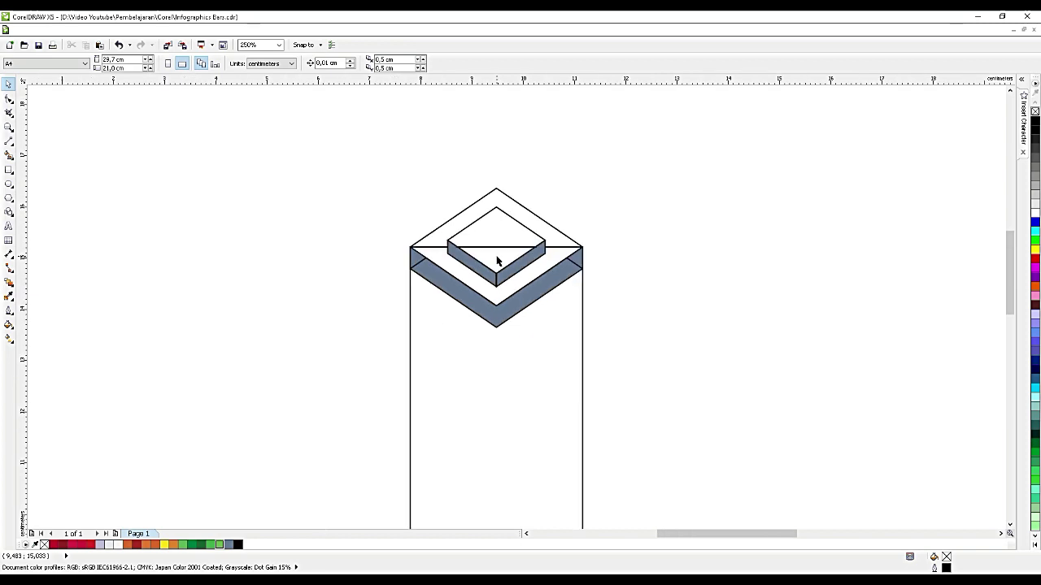
scroll(499, 339, "down", 2)
scroll(507, 480, "up", 2)
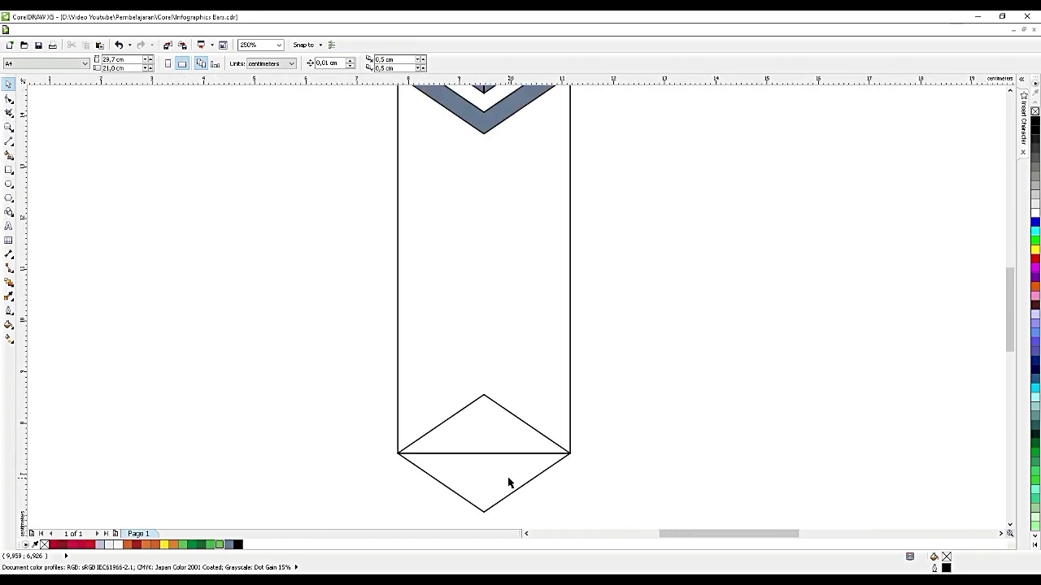
left_click(506, 478)
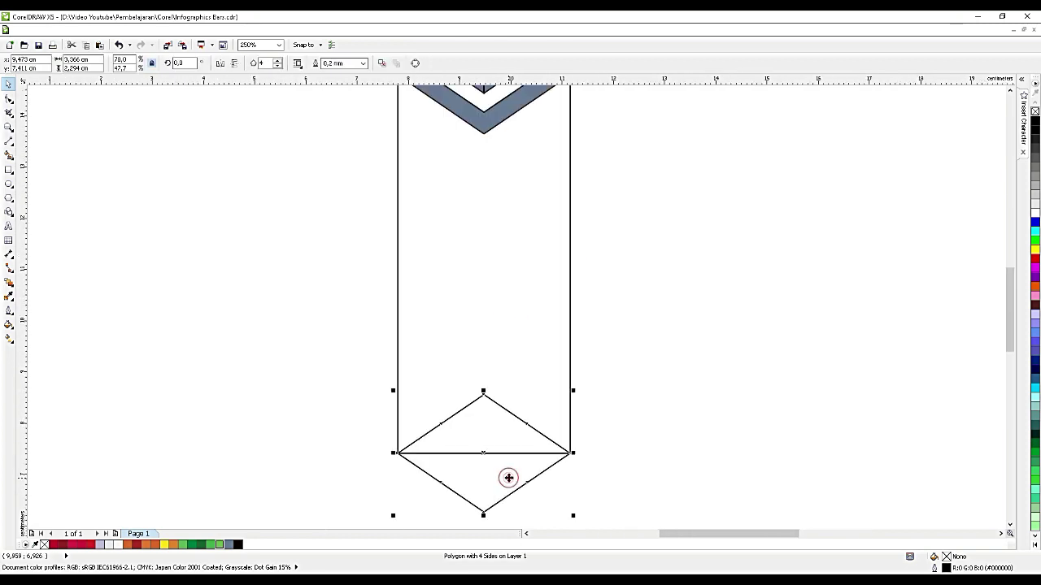
left_click(517, 435)
left_click(491, 478)
scroll(491, 479, "down", 1)
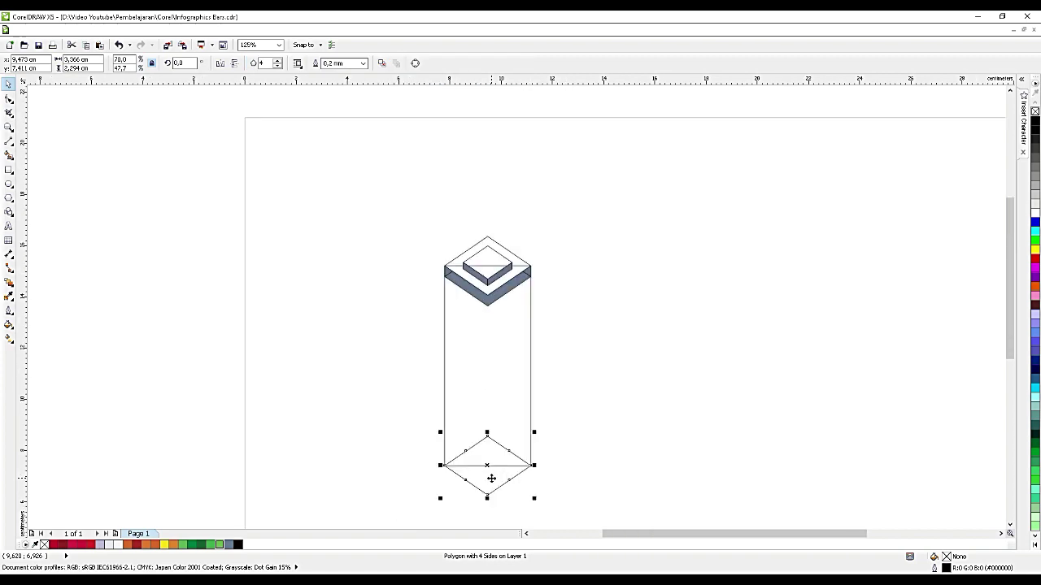
key("ctrl+c")
key("ctrl+v")
left_click_drag(491, 478, 504, 420)
scroll(493, 461, "up", 3)
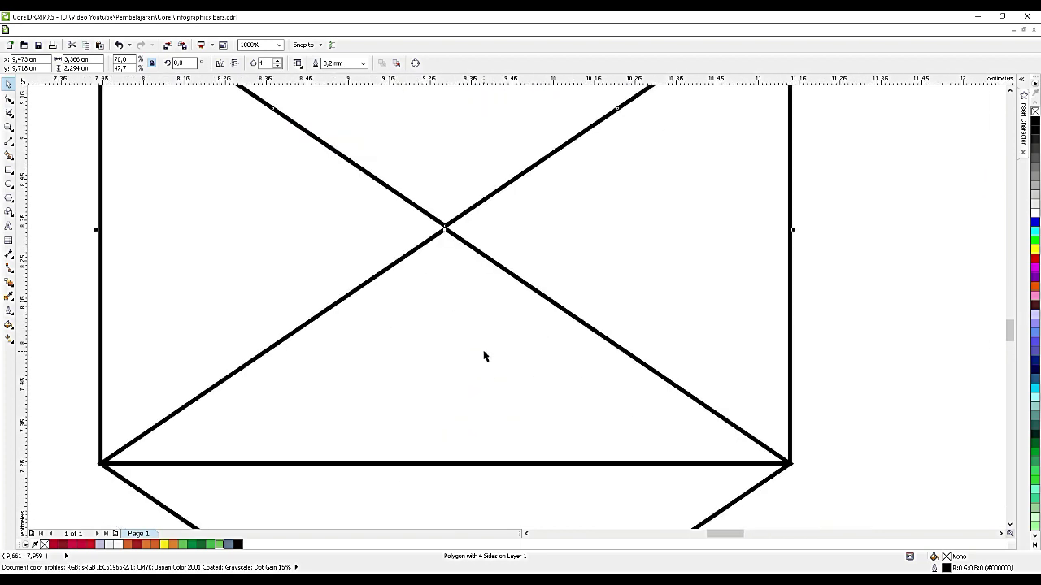
scroll(446, 222, "up", 1)
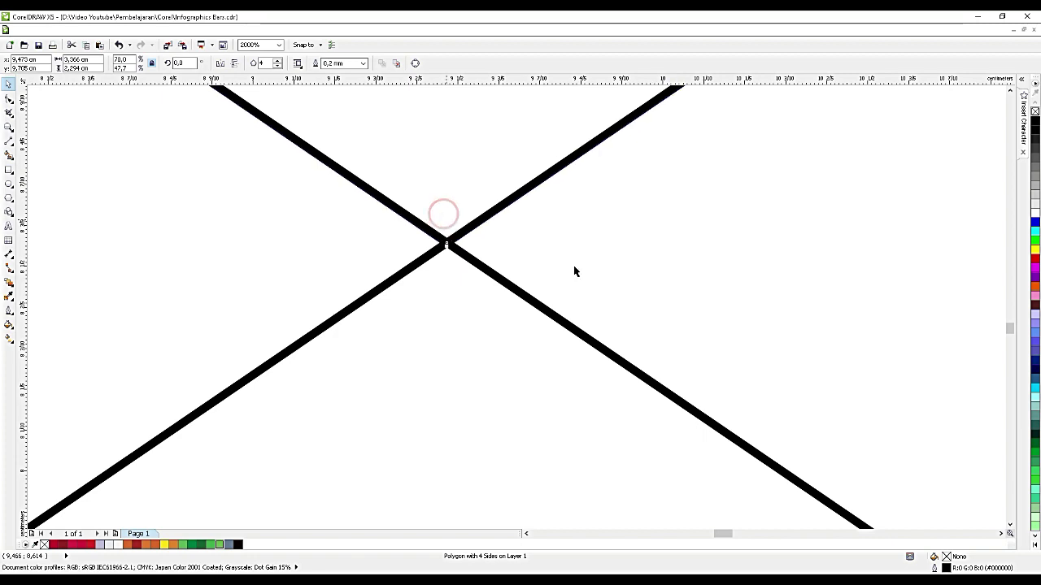
scroll(585, 276, "down", 2)
scroll(609, 293, "down", 1)
left_click(777, 314)
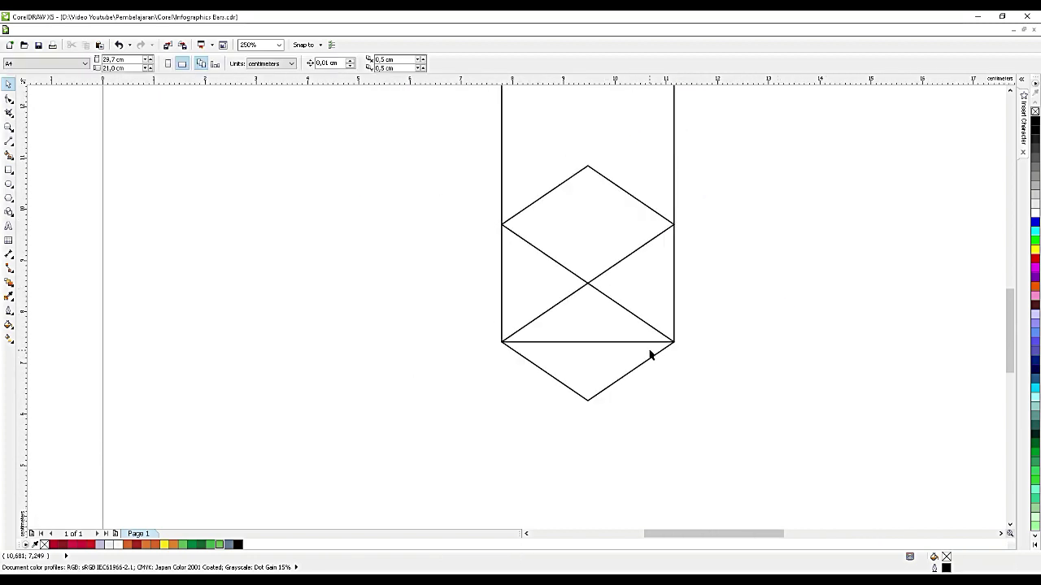
- Draw a vertical 2-Point Line about 2.46 cm long from where the two diamonds meet to just below the bottom corner
scroll(649, 354, "up", 1)
left_click(11, 142)
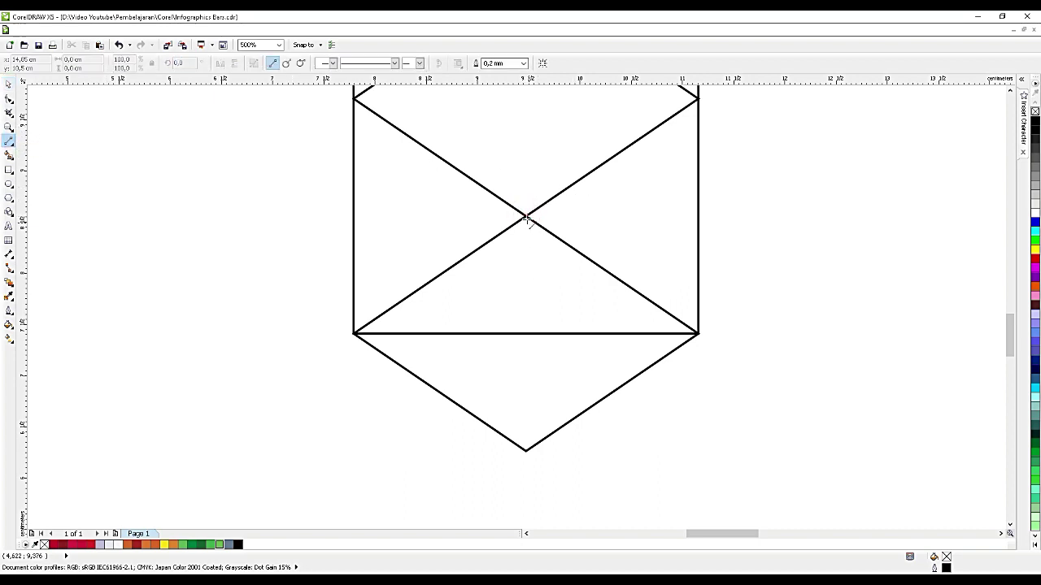
left_click_drag(525, 216, 525, 466)
key("space")
left_click(634, 441)
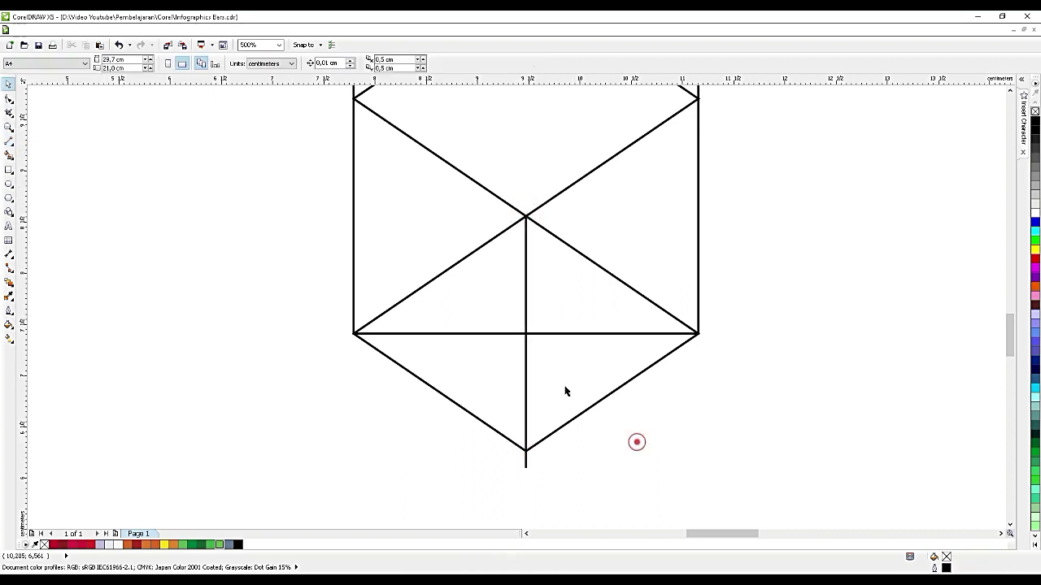
- Smart Fill the four quarters of the bottom diamond and the two side triangles between the diamonds and the column edges
left_click(9, 154)
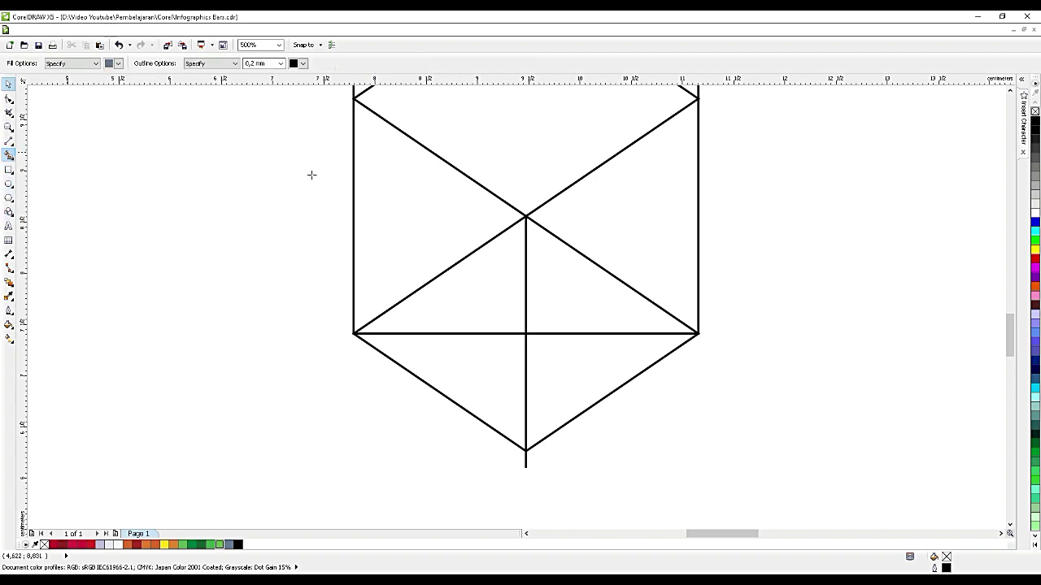
left_click(412, 199)
left_click(511, 313)
left_click(504, 357)
left_click(573, 362)
left_click(593, 309)
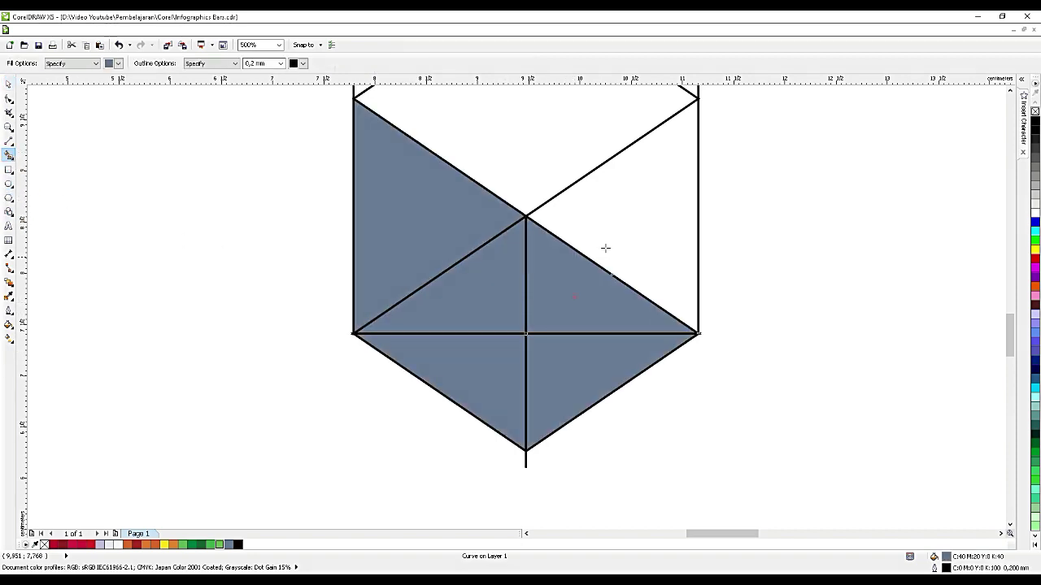
left_click(608, 244)
left_click(8, 84)
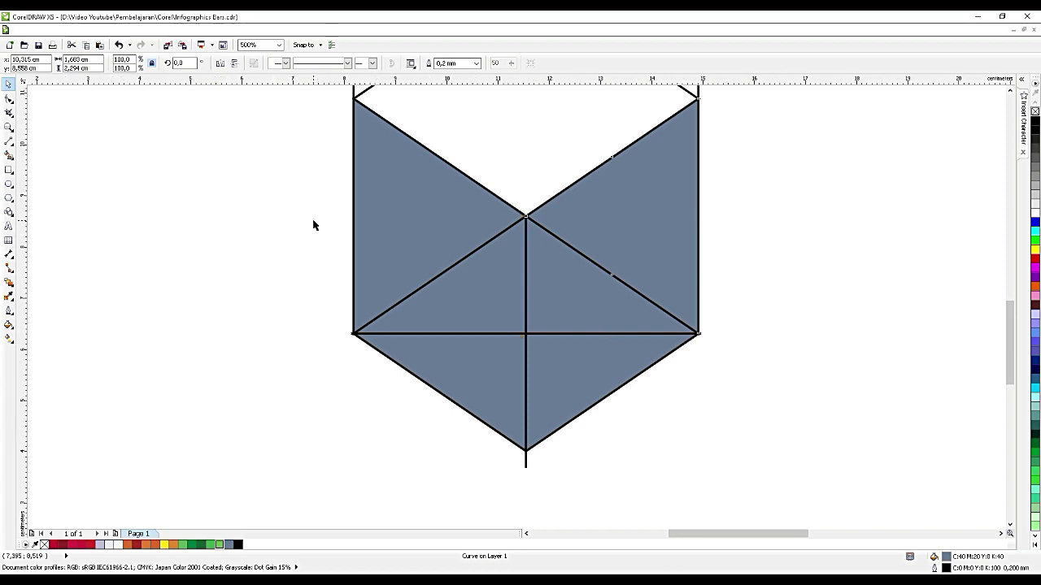
- Delete the vertical line drawn through the bottom diamond
scroll(312, 223, "down", 1)
left_click_drag(269, 130, 430, 393)
left_click(419, 348)
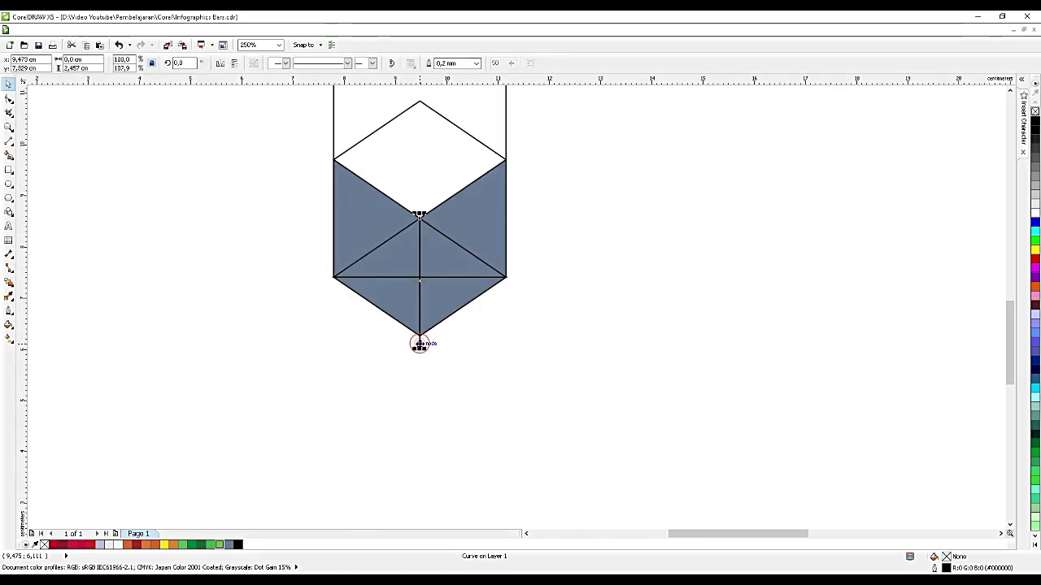
- Weld the three filled pieces on each side of the base into one left face and one right face
left_click_drag(261, 135, 444, 371)
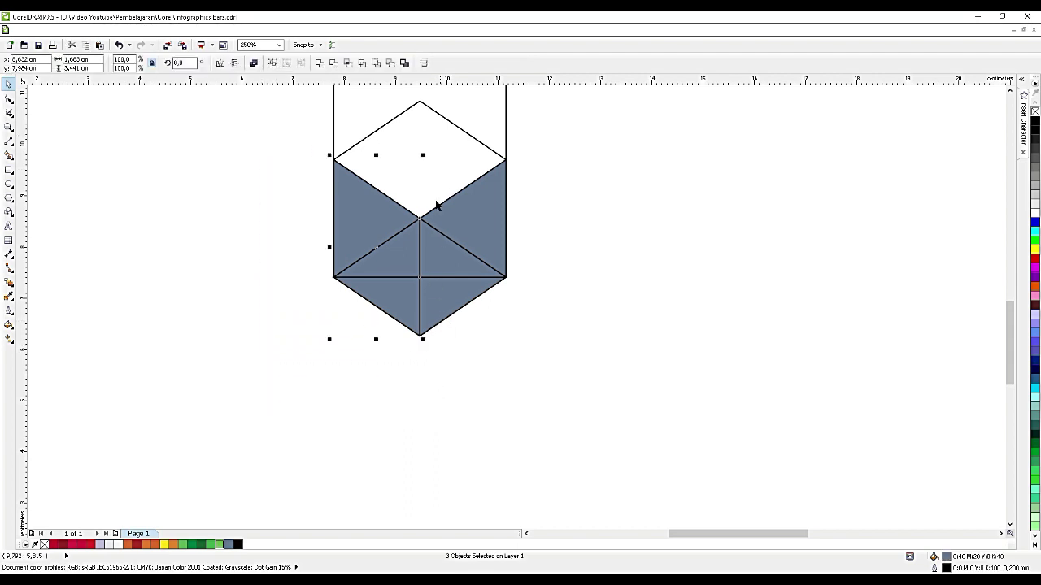
left_click(321, 63)
left_click_drag(588, 398, 407, 152)
left_click(321, 63)
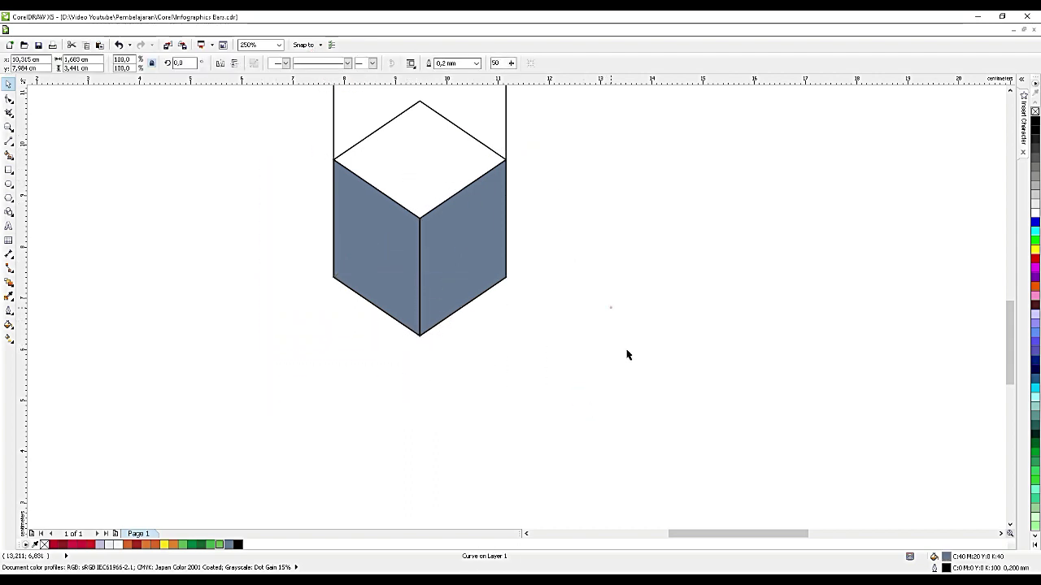
- Move the original bottom diamond outline clear of the column's base and delete it
left_click(610, 307)
left_click(451, 243)
key("ctrl+z")
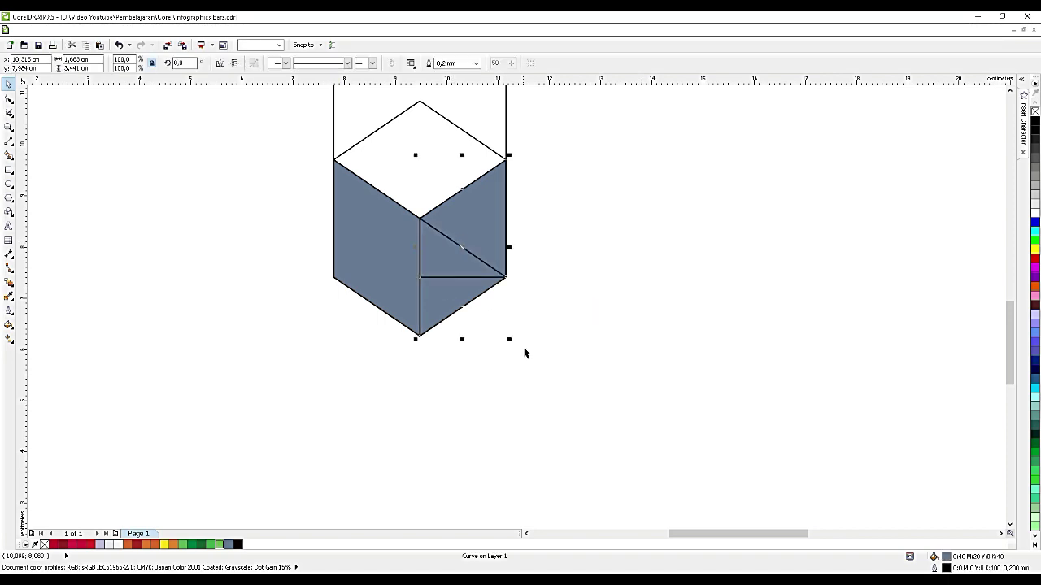
left_click(526, 349)
left_click(463, 264)
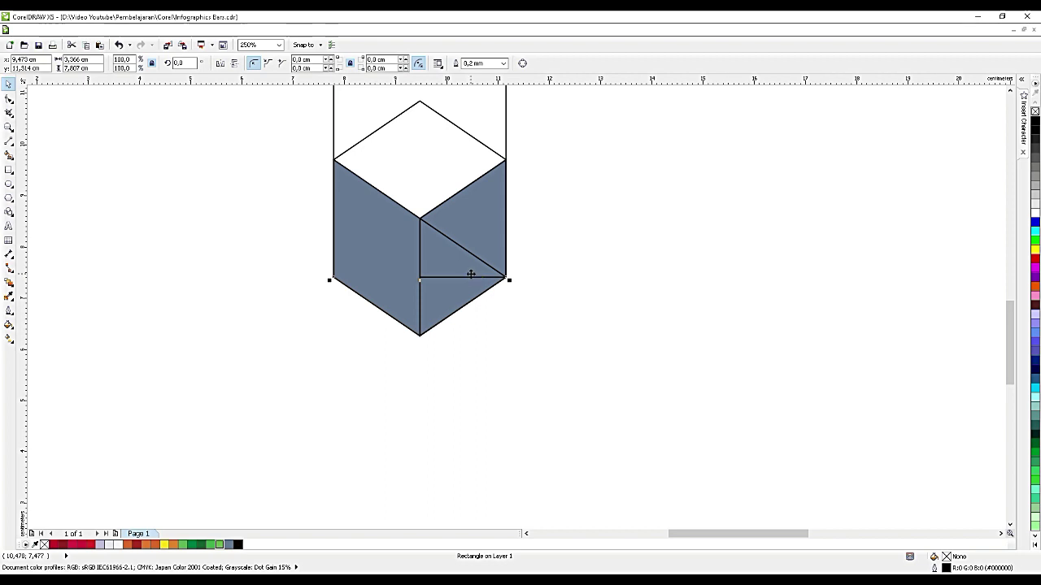
left_click_drag(475, 259, 614, 375)
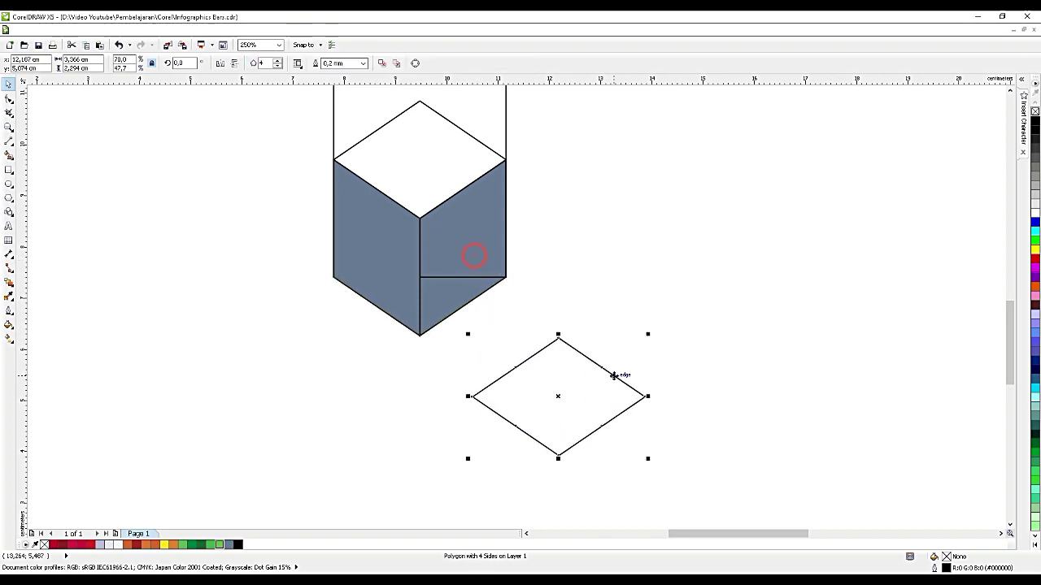
key("Delete")
- Draw a vertical 2-Point Line about 5.25 cm long from the large band's lower tip to just past the lower diamond's bottom corner
scroll(618, 397, "down", 2)
scroll(566, 312, "up", 2)
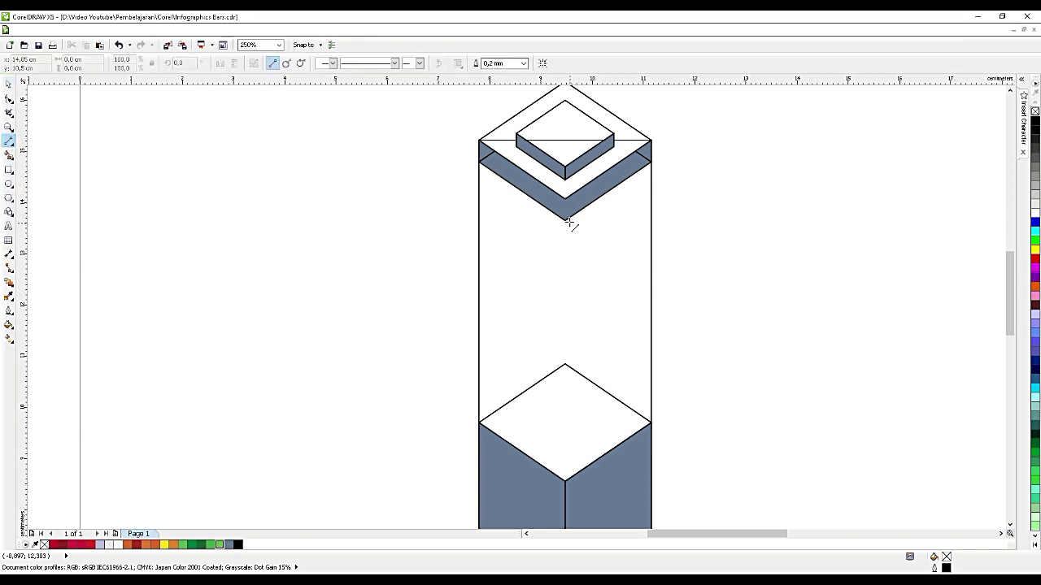
left_click_drag(566, 220, 565, 492)
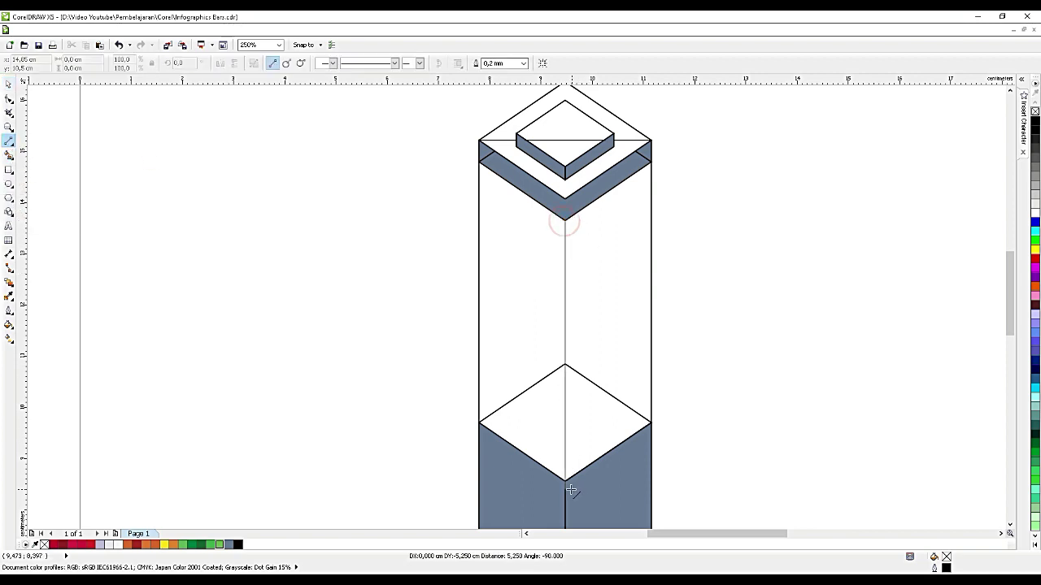
- Smart Fill the left and right column areas between the large band and the lower diamond
left_click(9, 155)
left_click(517, 318)
left_click(623, 293)
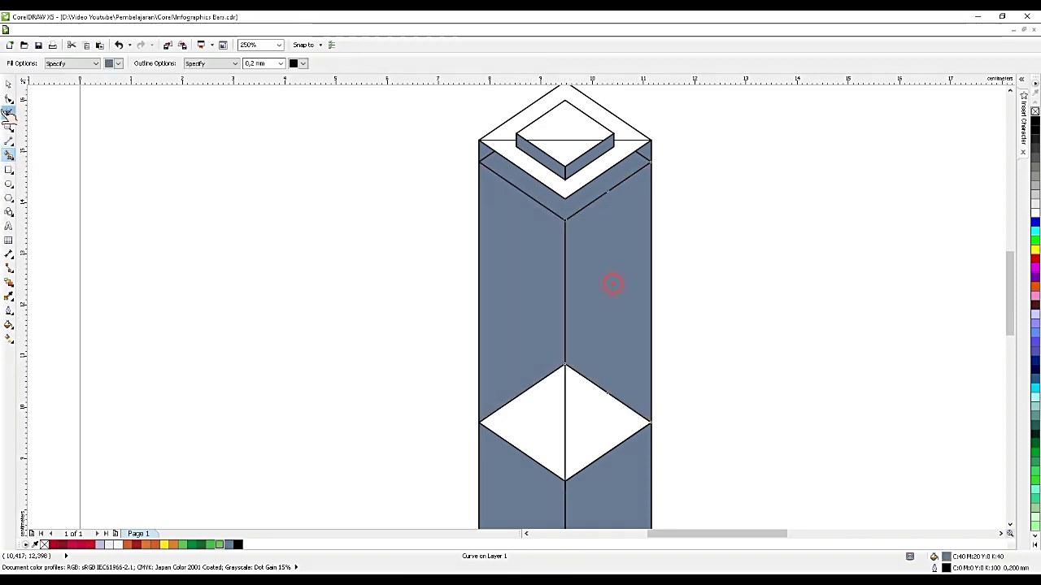
- Move the long vertical centre line clear of the column into the empty area on its right
left_click(9, 84)
left_click(564, 458)
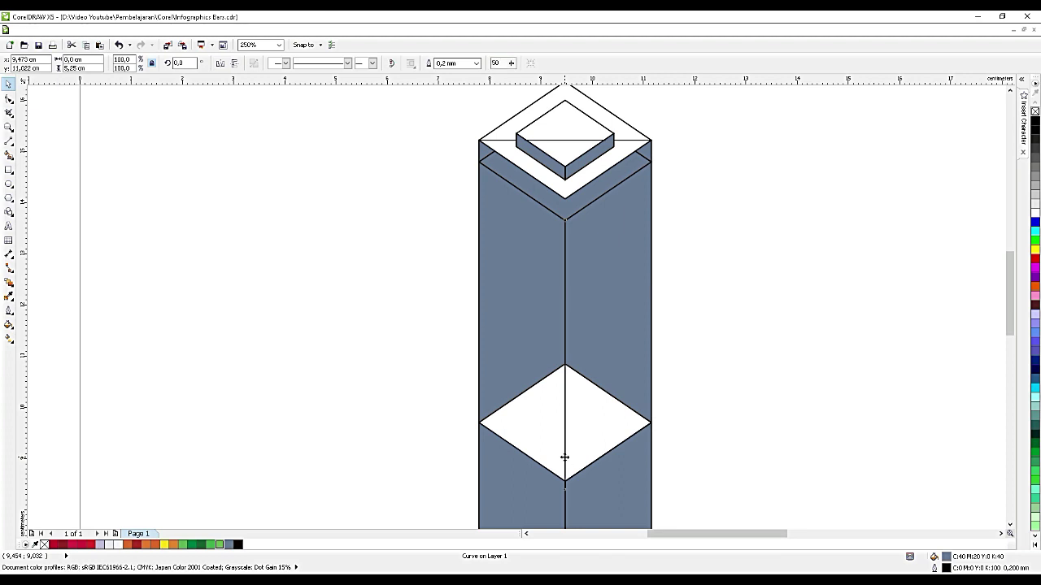
left_click_drag(564, 458, 782, 431)
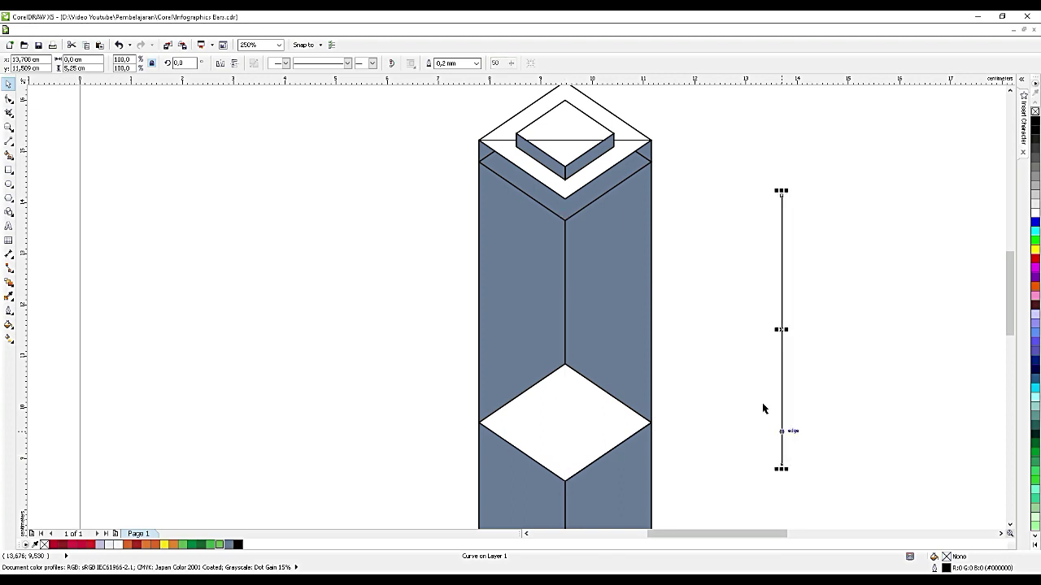
- Move the column's rectangle outline out to the left of the bar and delete it
left_click_drag(632, 144, 419, 169)
key("ctrl+z")
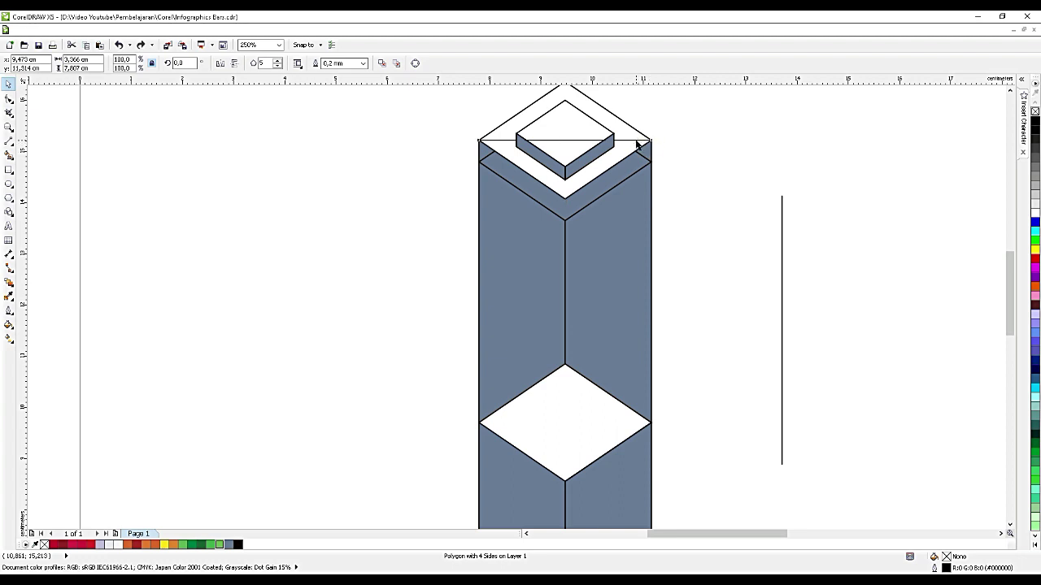
left_click(636, 141)
left_click_drag(635, 141, 319, 140)
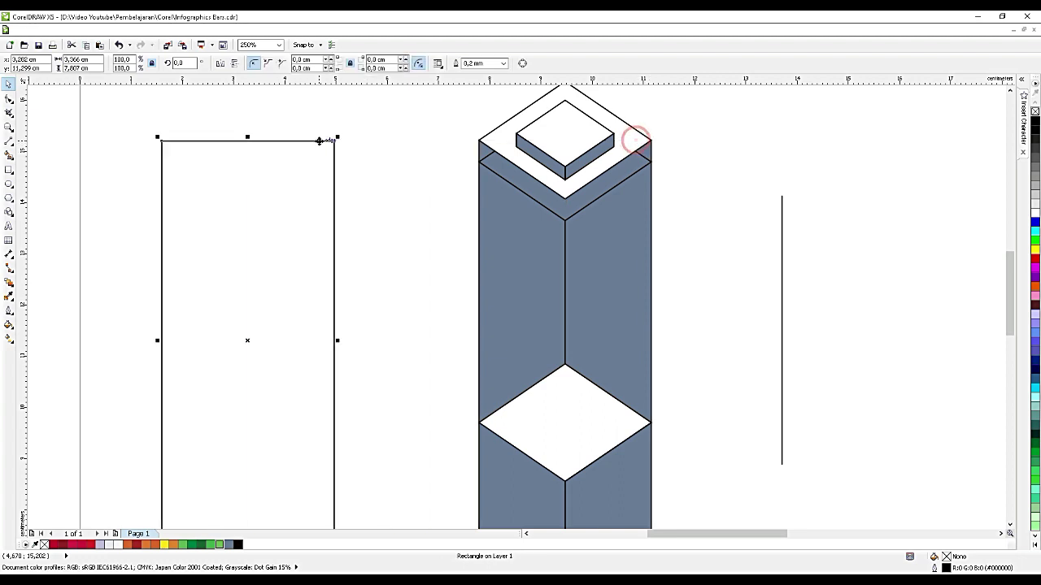
key("Delete")
- Draw a vertical 2-Point Line about 0.45 cm long from the large band's upper tip to just past its lower tip
left_click(641, 159)
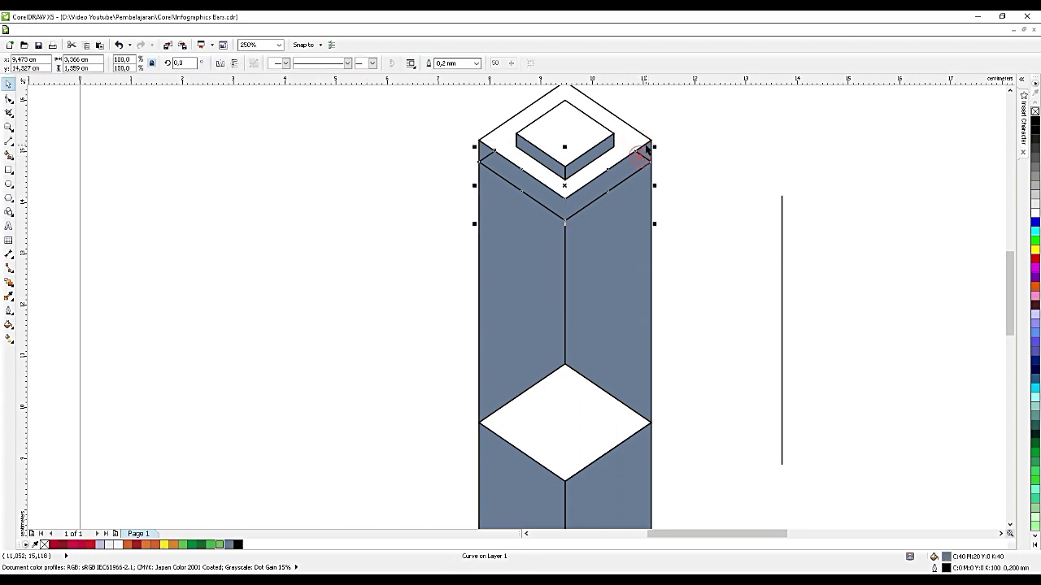
scroll(646, 145, "up", 1)
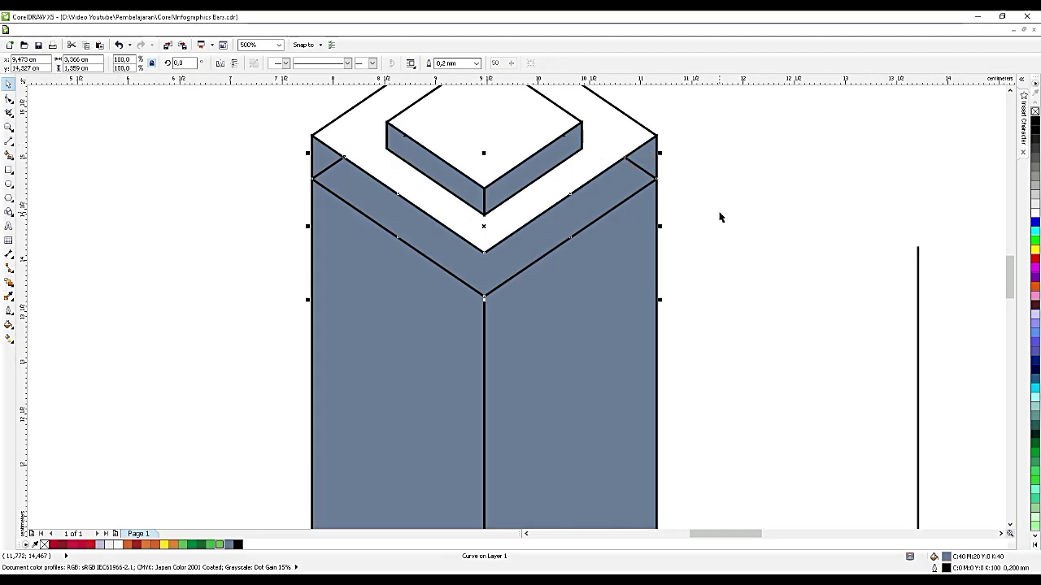
scroll(480, 248, "up", 1)
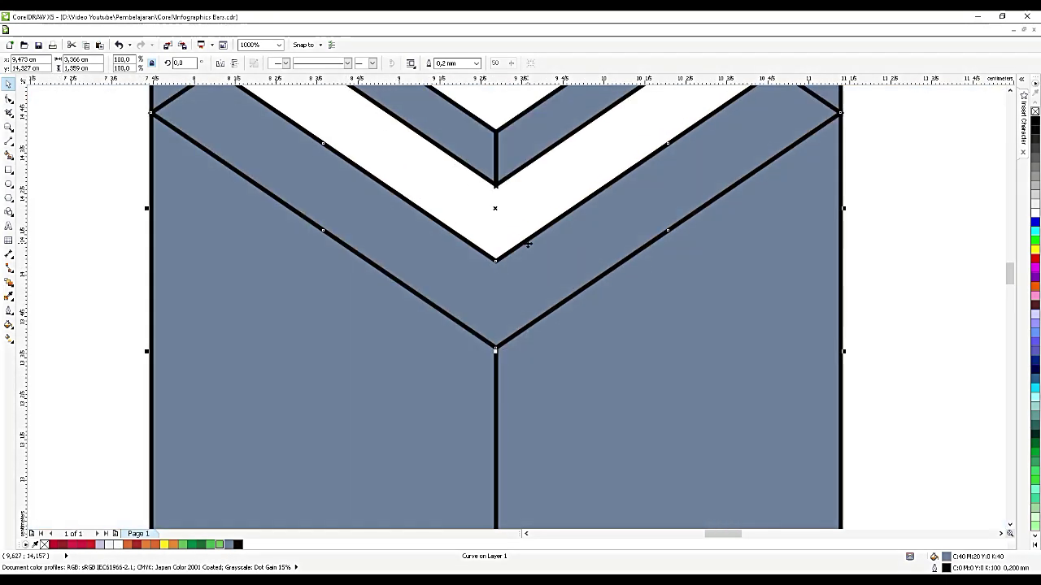
left_click(9, 140)
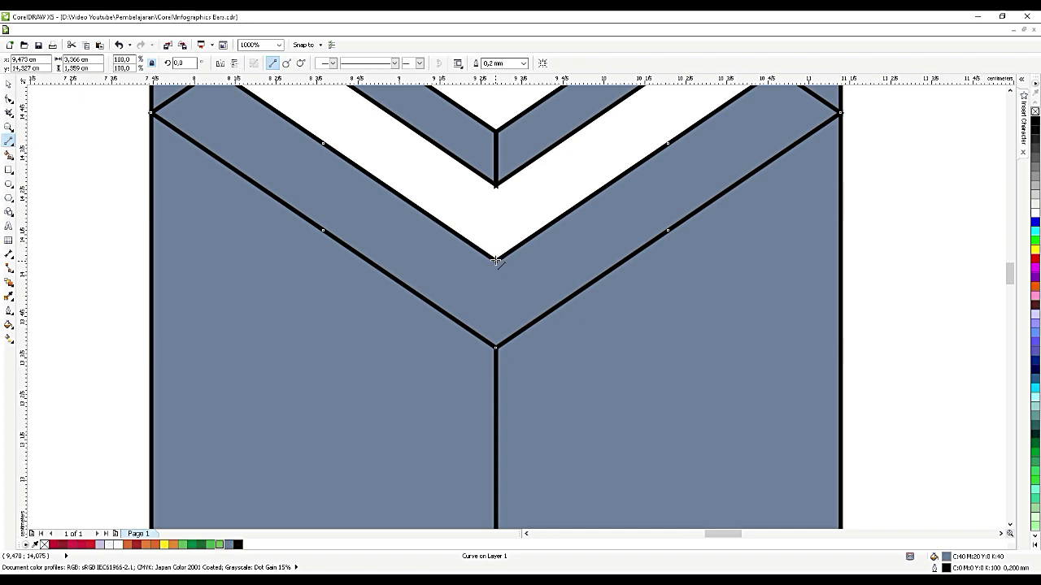
left_click_drag(496, 260, 496, 349)
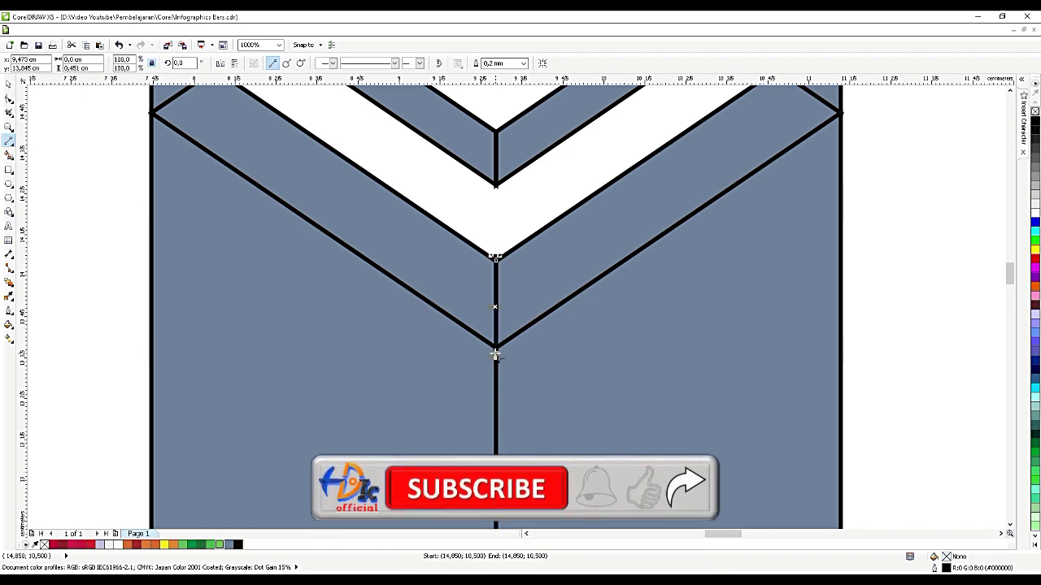
- Smart Fill the left and right halves of the large band as separate faces
left_click(9, 154)
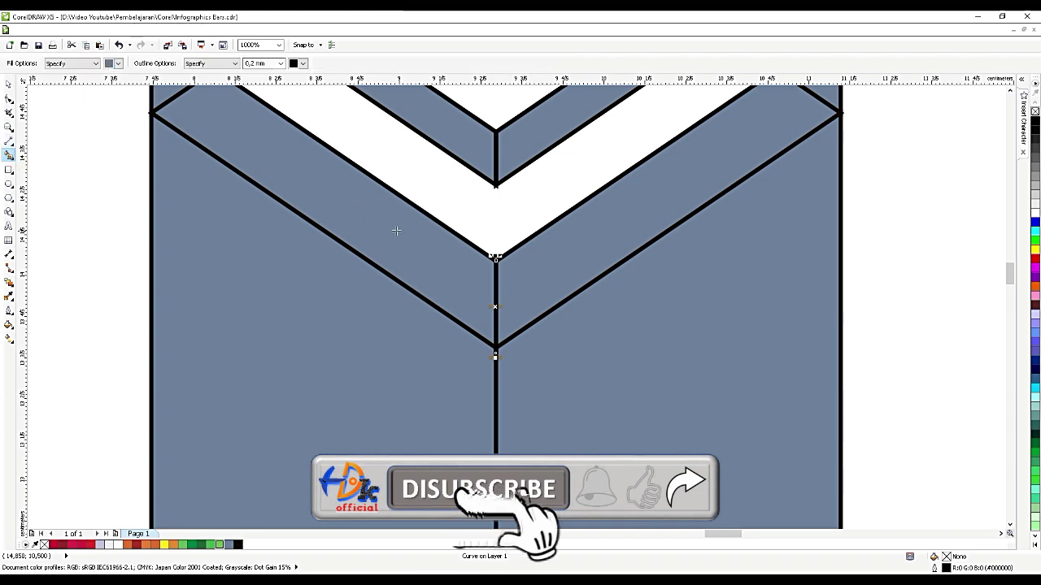
left_click(557, 273)
scroll(598, 295, "down", 1)
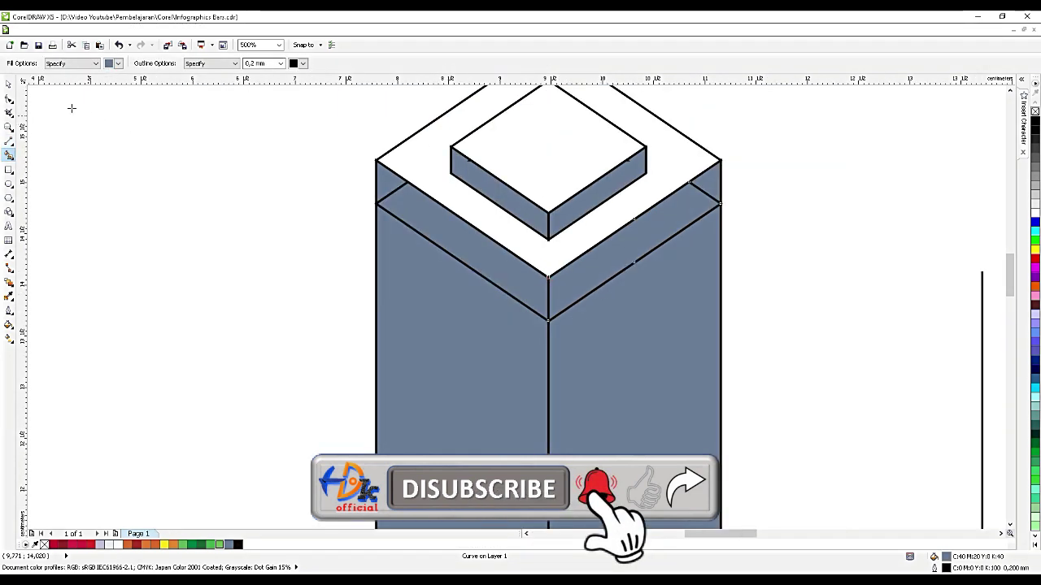
- Select the short vertical line dividing the large band at its centre
left_click(8, 84)
left_click(166, 254)
left_click(549, 294)
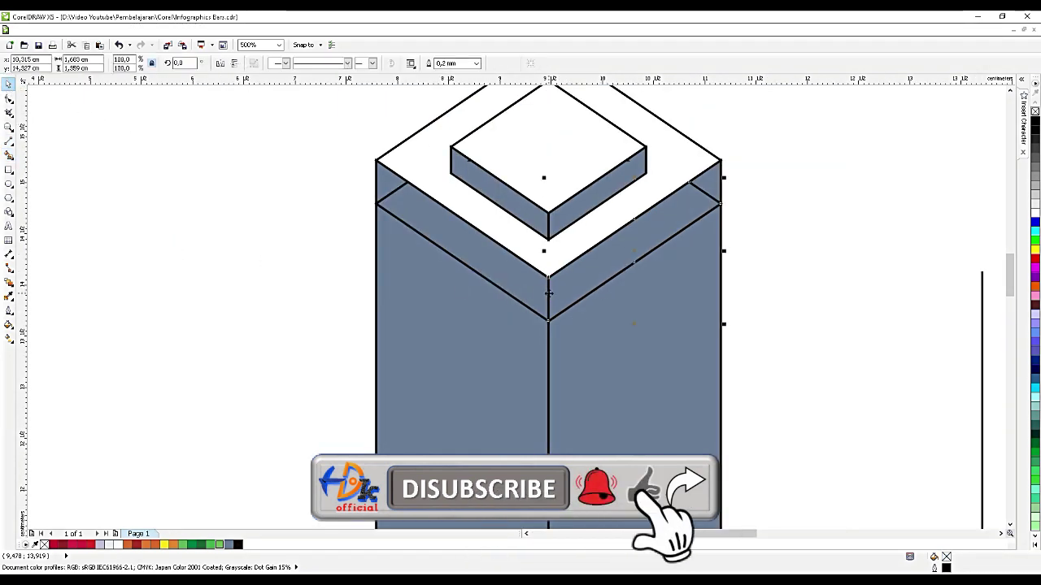
left_click_drag(774, 370, 523, 268)
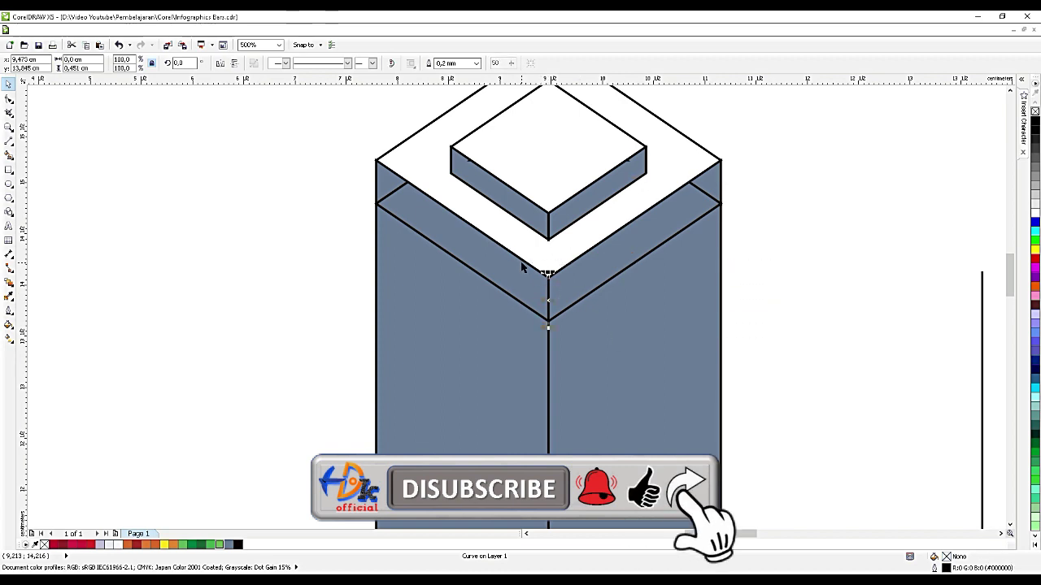
left_click(644, 231)
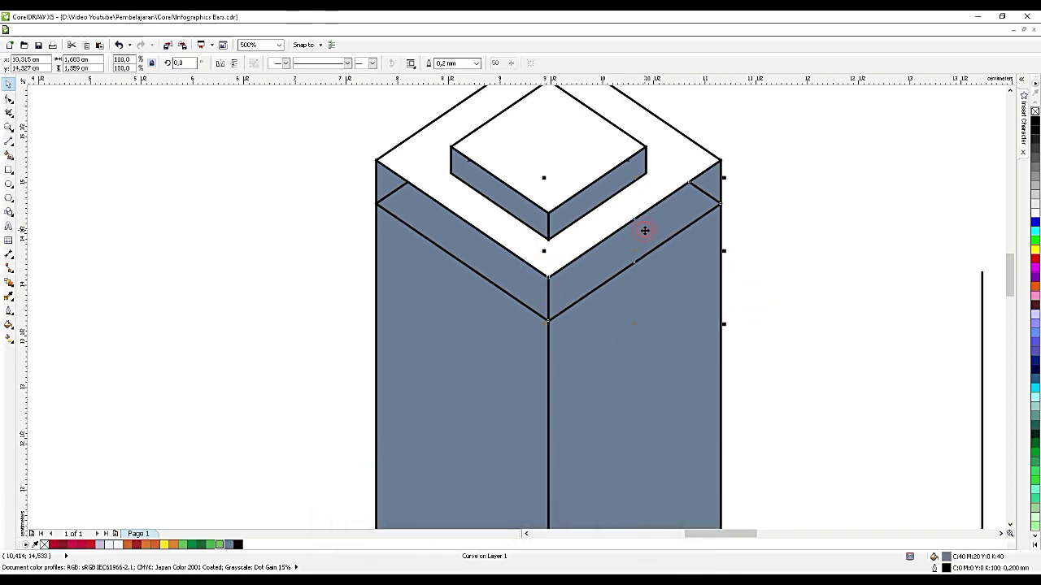
key("ctrl+End")
left_click(813, 307)
left_click_drag(646, 232, 55, 434)
key("ctrl+z")
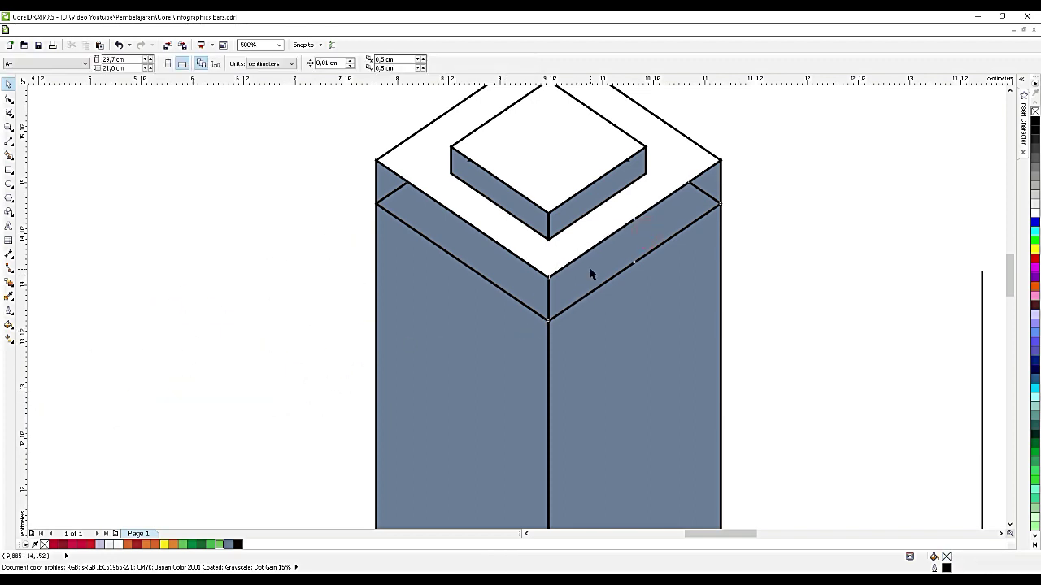
- Weld each half of the large band with the small corner triangle on its own side
left_click(591, 268)
left_click(712, 183, "shift")
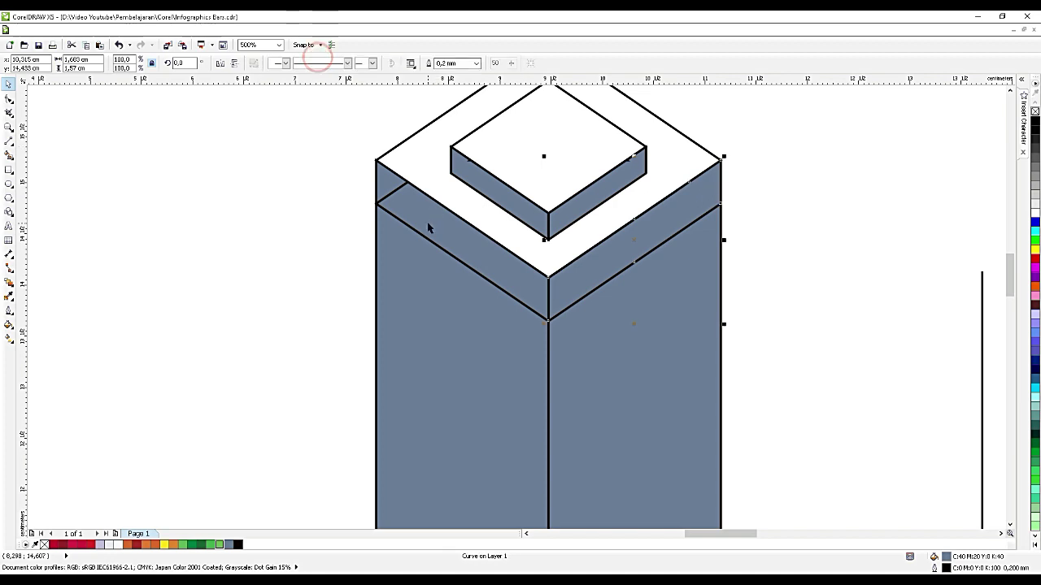
left_click(319, 62)
left_click(388, 182, "shift")
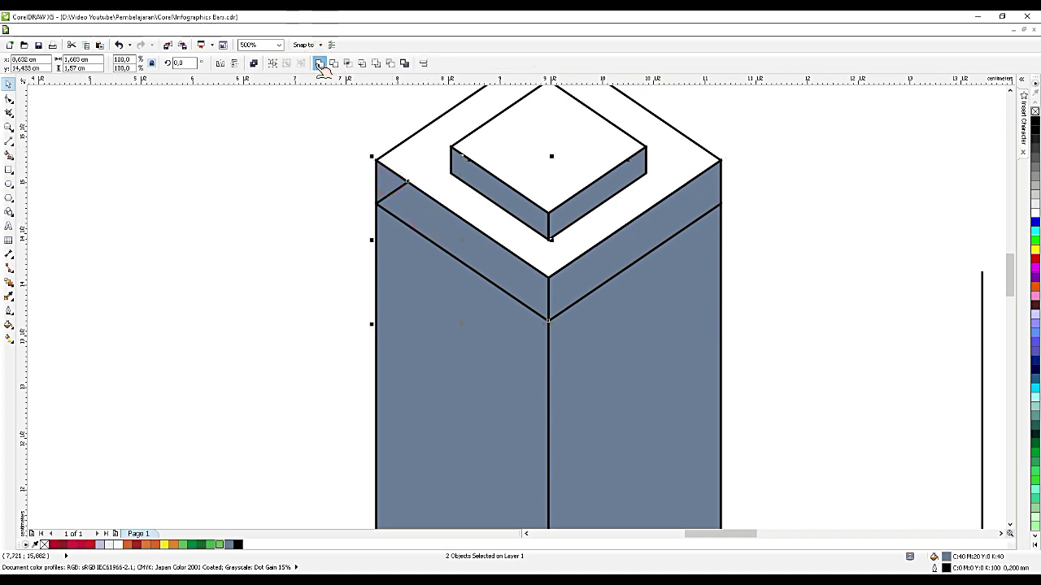
left_click(320, 64)
left_click(304, 191)
left_click_drag(518, 202, 487, 235)
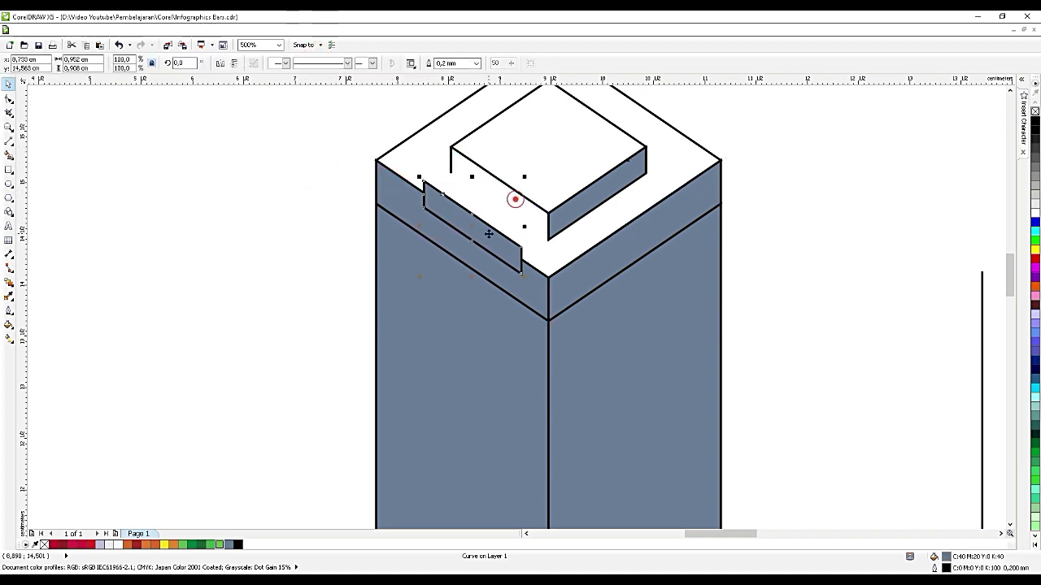
key("ctrl+z")
scroll(518, 254, "down", 3)
scroll(488, 204, "up", 5)
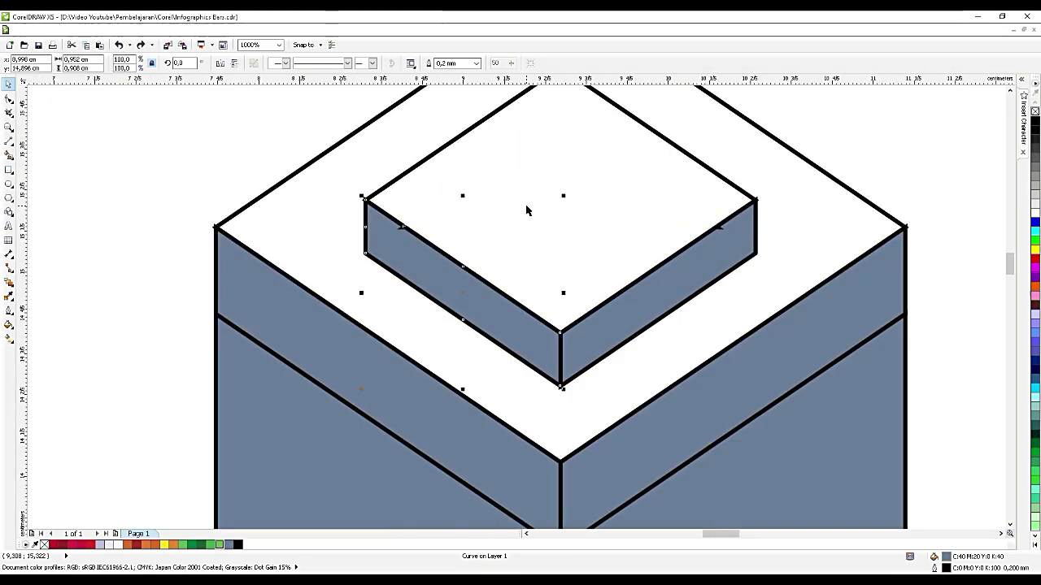
- Try to delete leftover fragments around the left and right corners of the top block
left_click_drag(210, 126, 382, 260)
key("Delete")
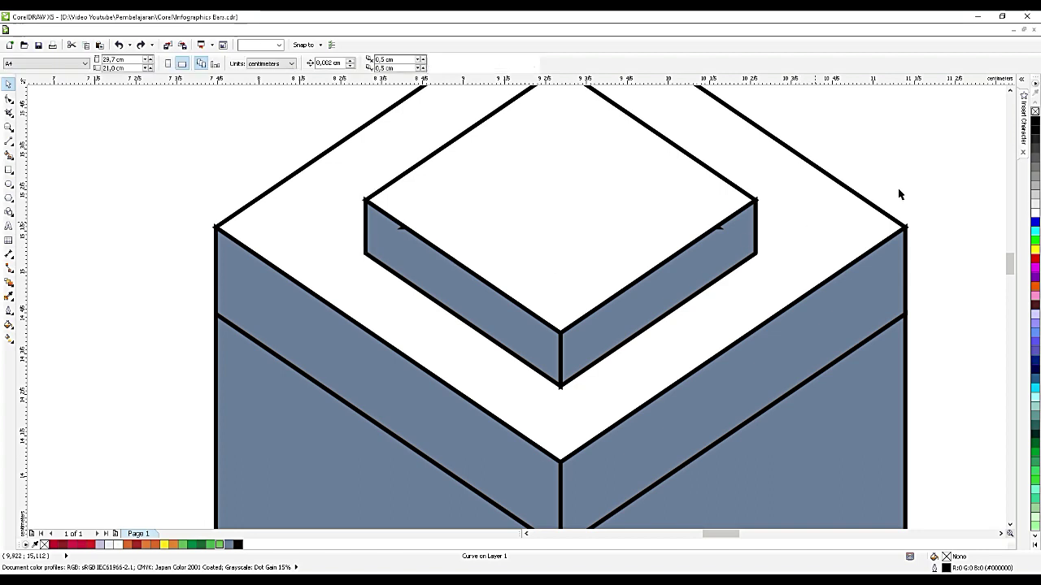
left_click_drag(938, 160, 716, 296)
key("Delete")
left_click(723, 201)
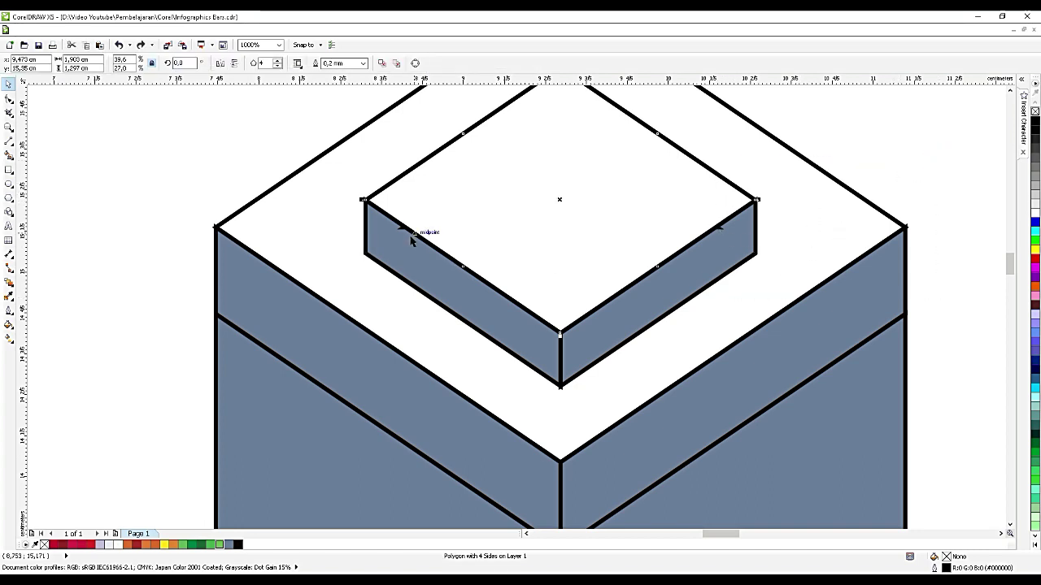
- Delete the stray spur nodes on the upper edge of the small band's left face with the Shape tool
left_click(405, 240)
left_click_drag(404, 242, 395, 274)
key("ctrl+z")
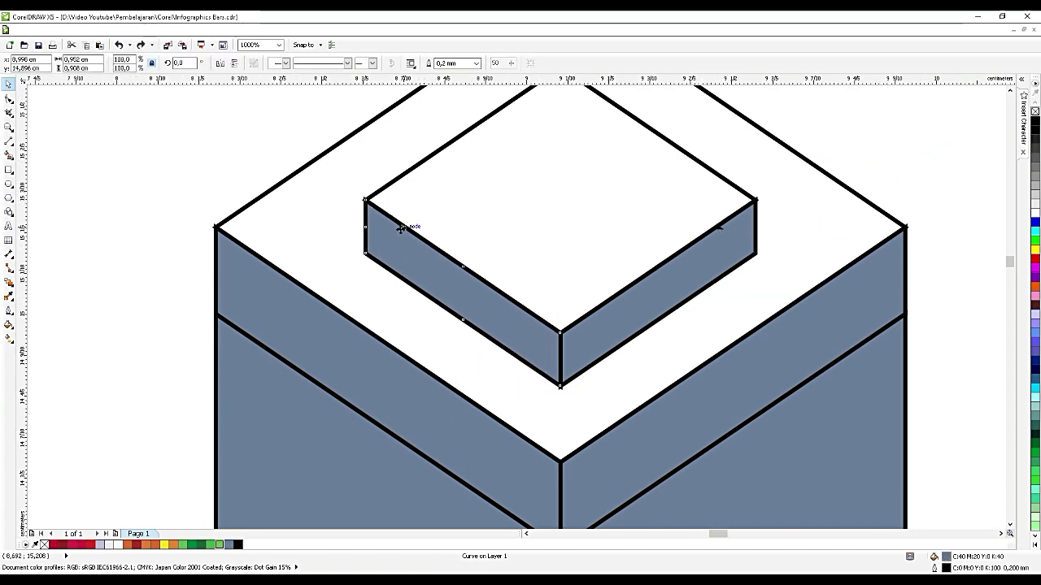
scroll(396, 229, "up", 3)
key("F10")
left_click(440, 274)
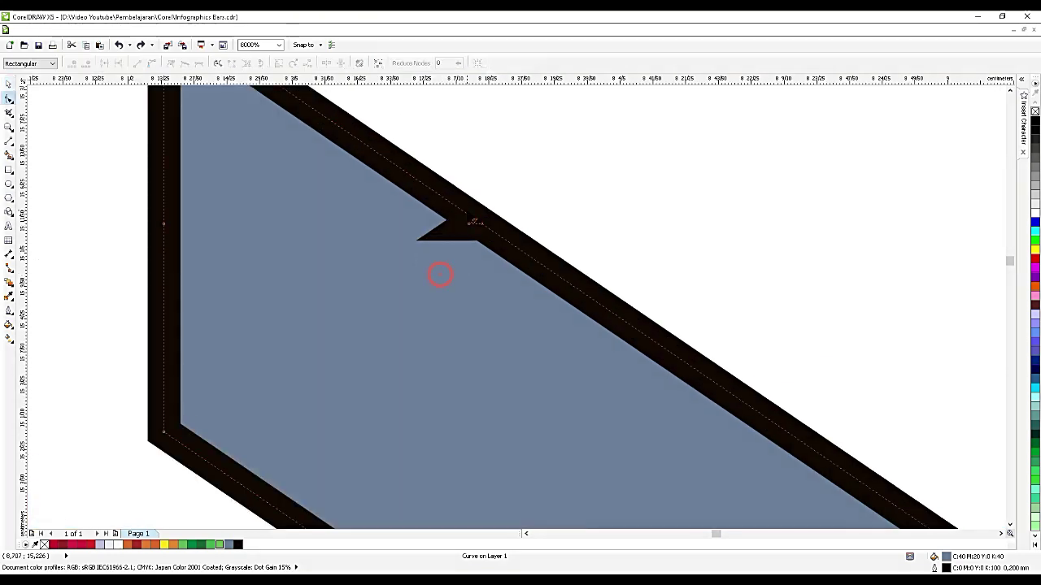
scroll(467, 210, "up", 3)
left_click_drag(600, 178, 360, 442)
key("Delete")
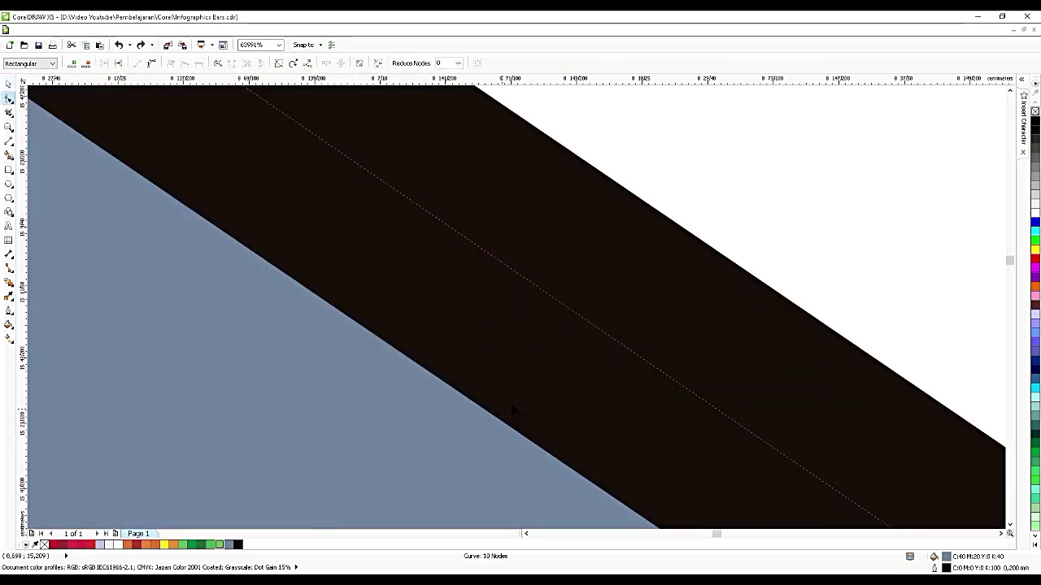
scroll(529, 366, "down", 8)
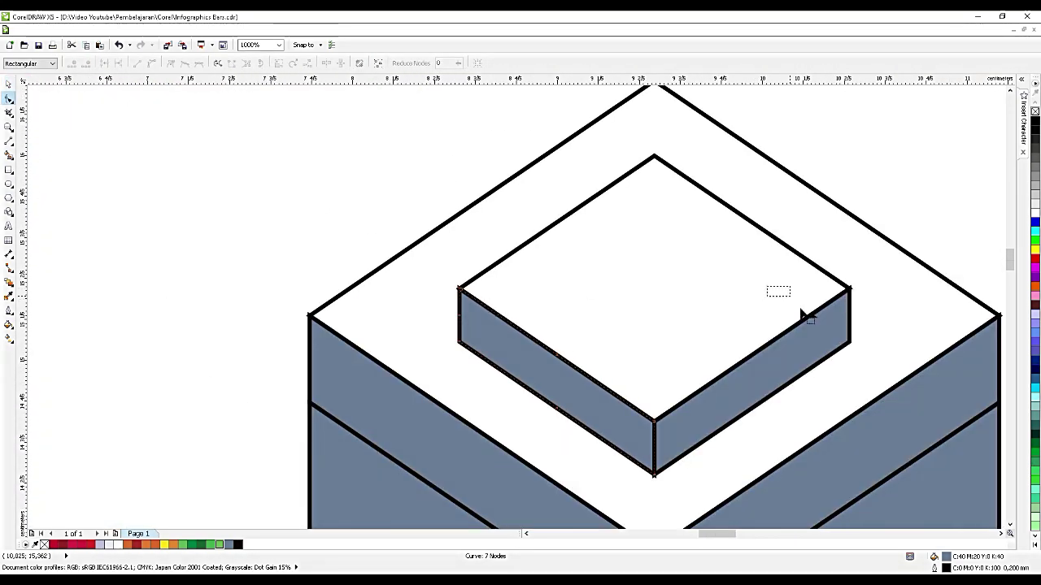
- Delete the stray spur and surplus mid-edge nodes from the small band's right face
left_click_drag(801, 309, 823, 342)
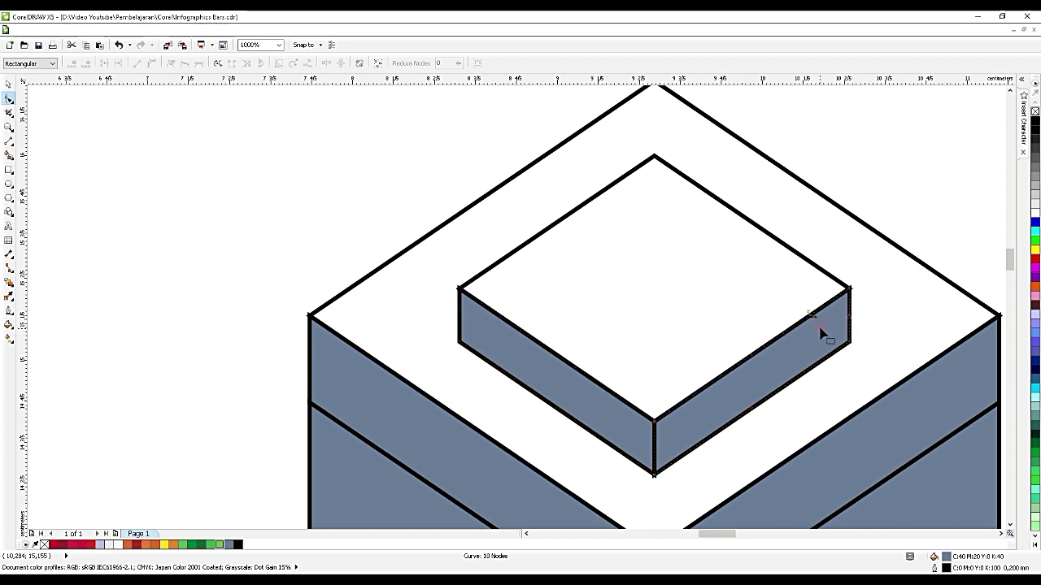
left_click(778, 276)
left_click_drag(778, 329, 713, 437)
key("Delete")
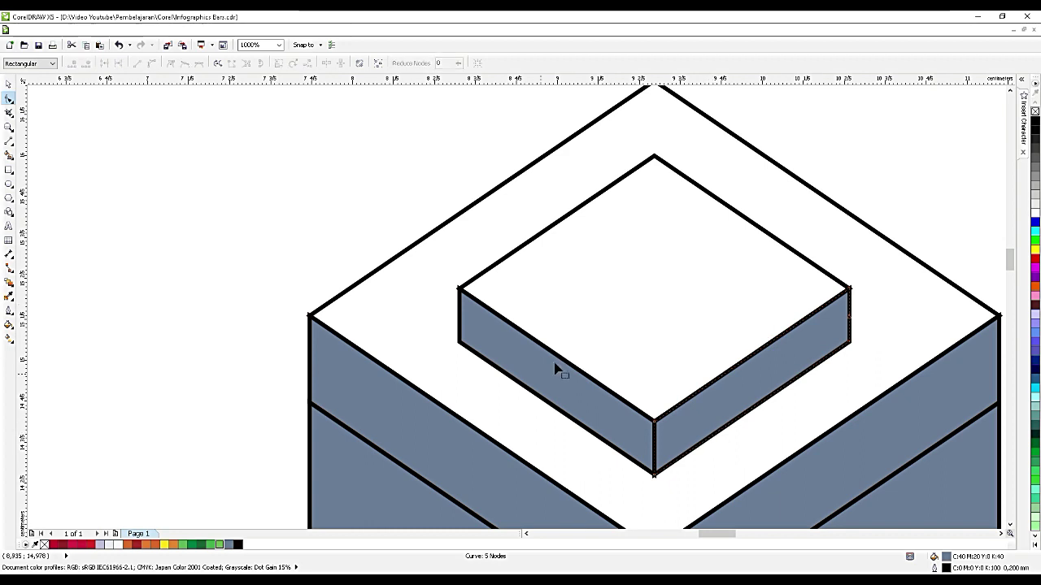
- Delete the surplus mid-edge nodes from the small band's left face and select the small top diamond
left_click_drag(519, 469, 517, 471)
key("Delete")
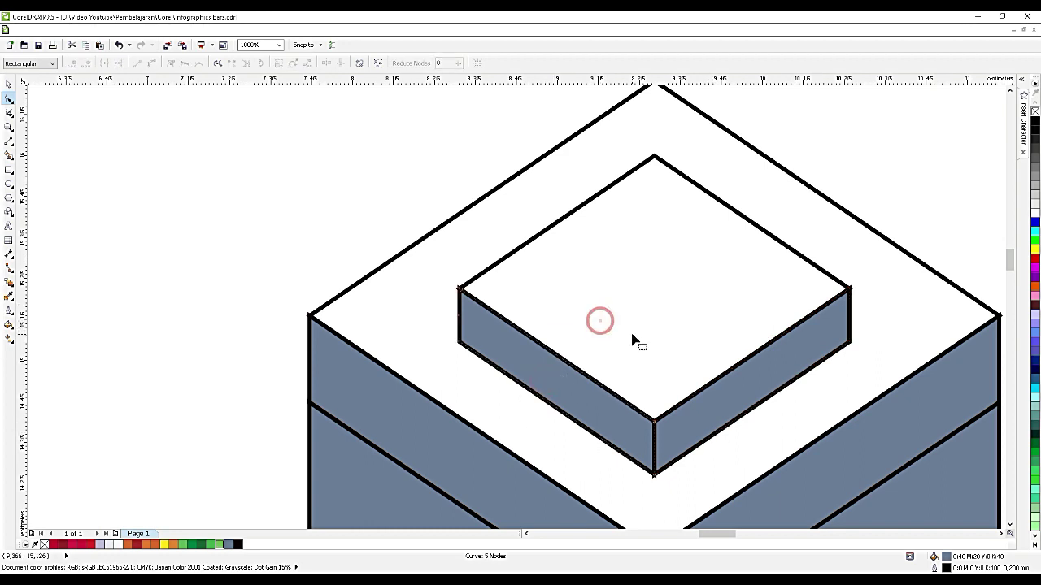
left_click(632, 334)
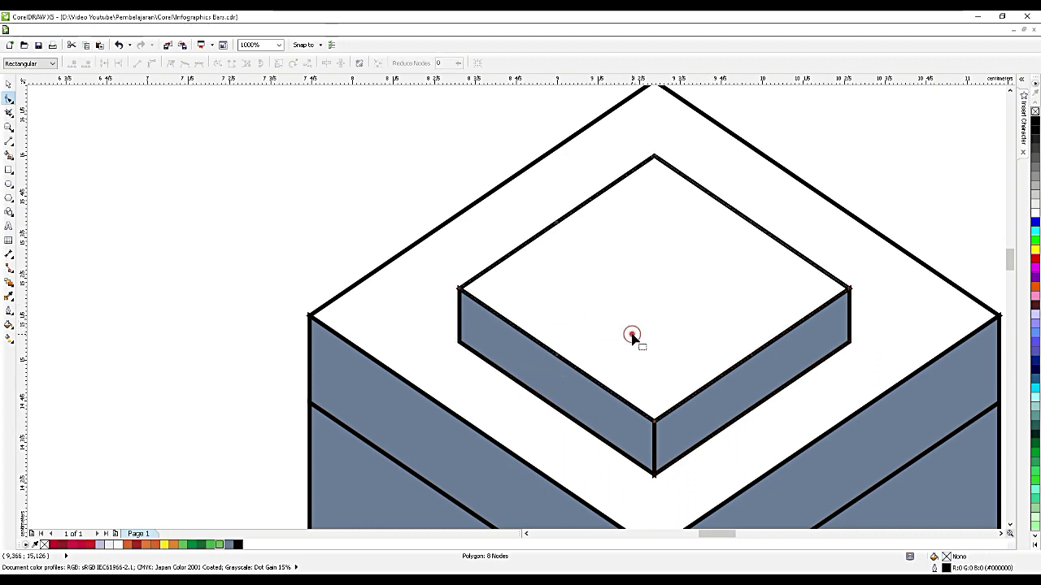
- Fill the large top diamond white and select the small diamond inside it
left_click(9, 86)
scroll(569, 204, "down", 1)
left_click(255, 209)
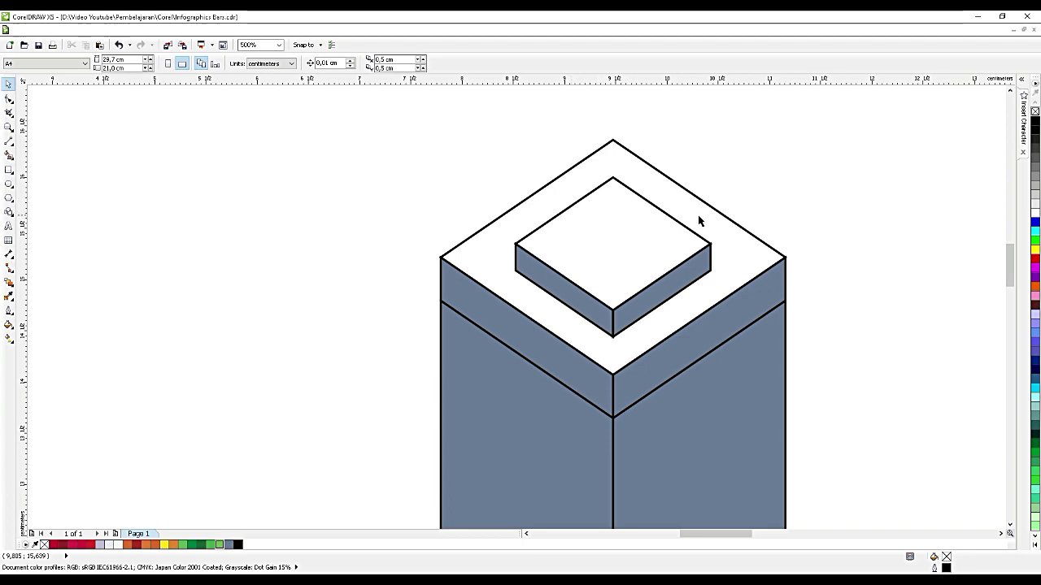
left_click(735, 253)
scroll(731, 252, "up", 1)
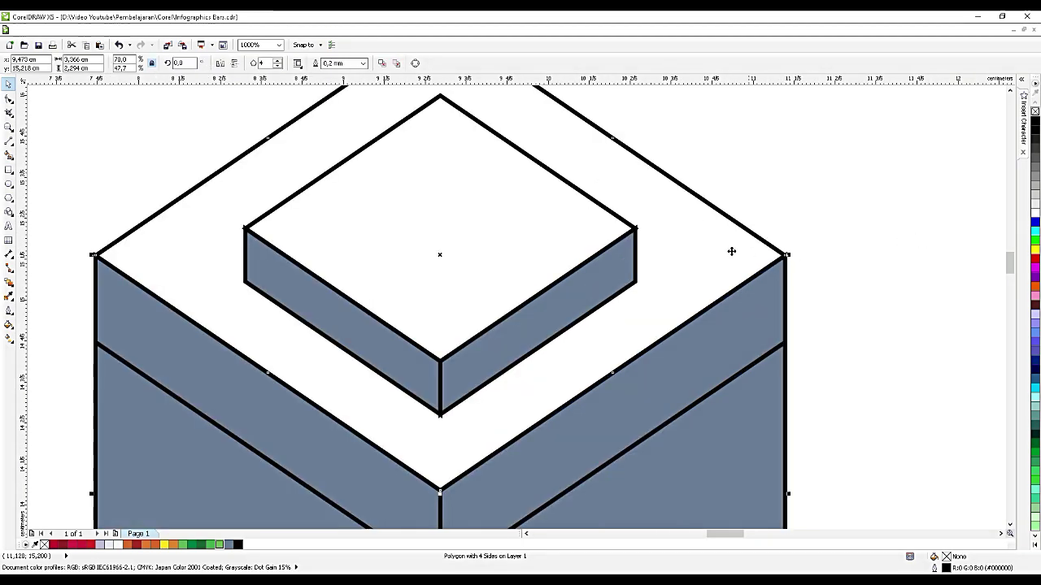
left_click(1034, 203)
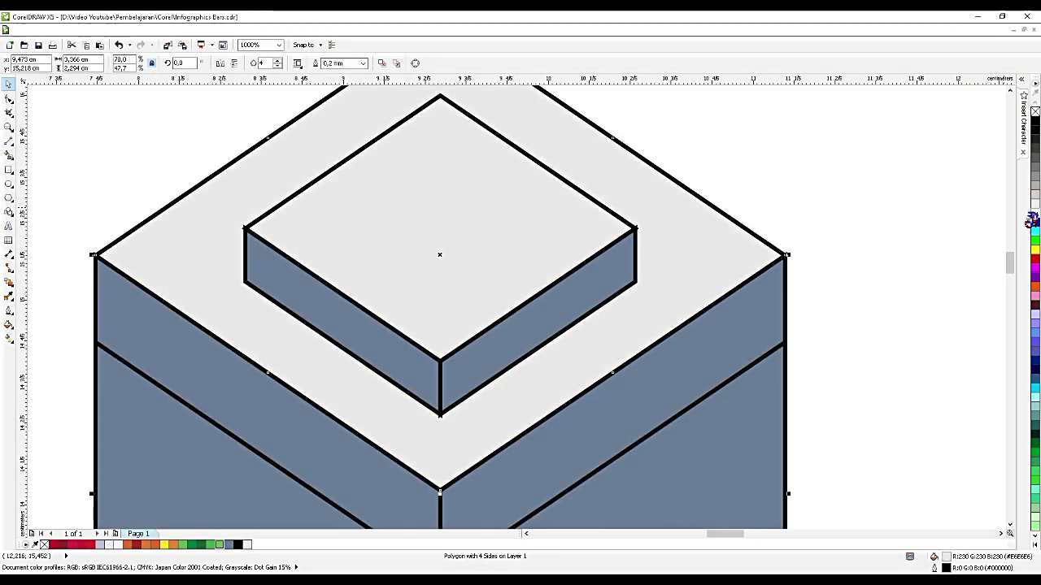
left_click(1033, 213)
left_click(556, 233)
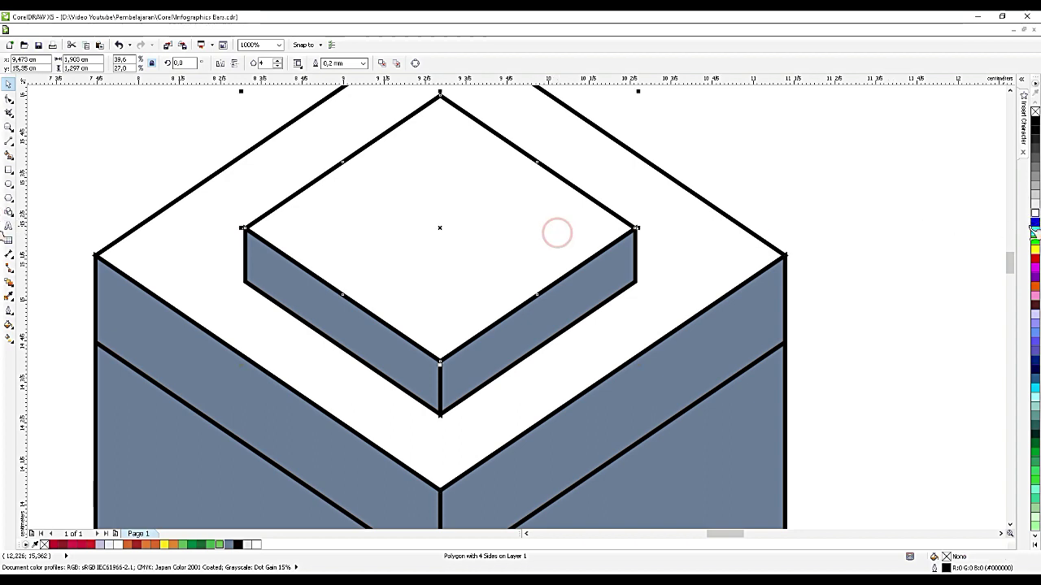
- Apply a linear fountain fill along the small band's right face, running from its outer end to the front corner
left_click(609, 275)
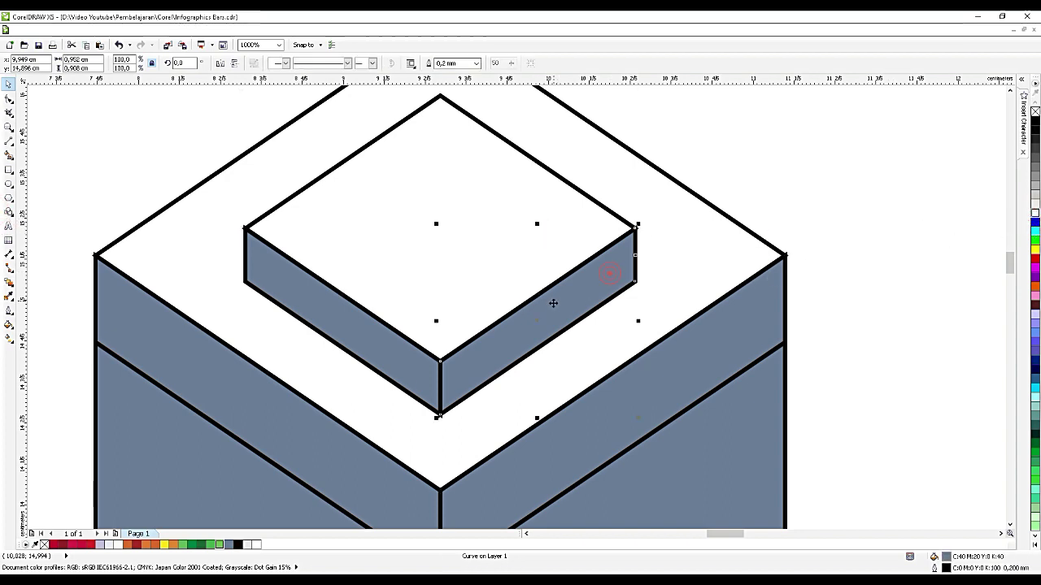
left_click(10, 339)
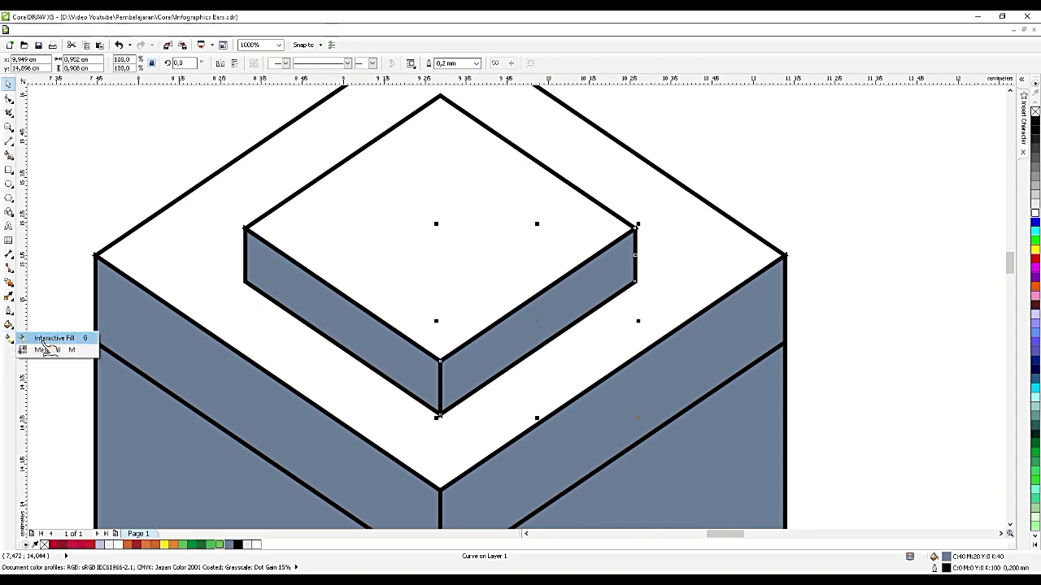
left_click(59, 341)
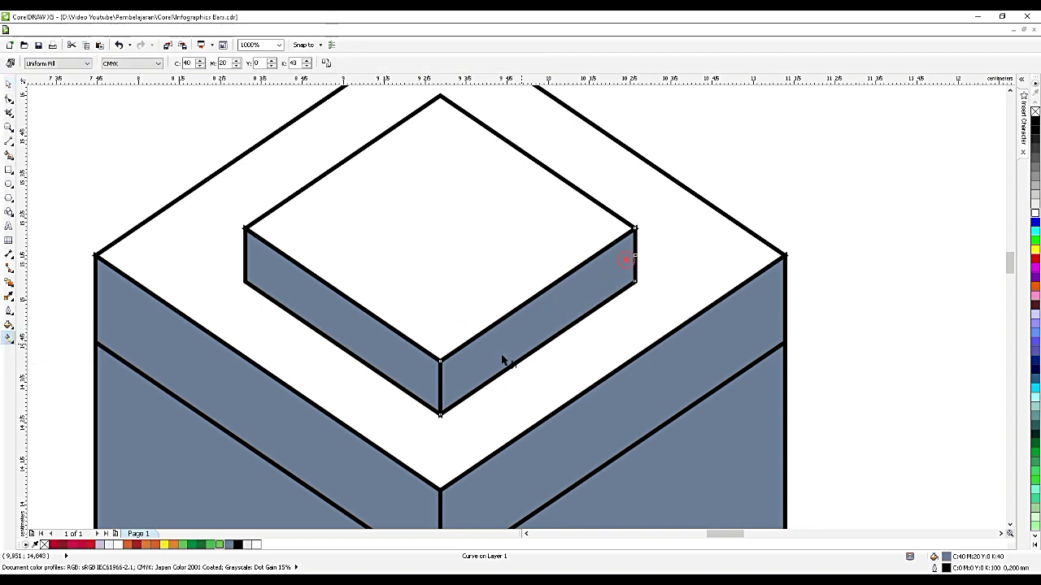
left_click_drag(503, 361, 451, 383)
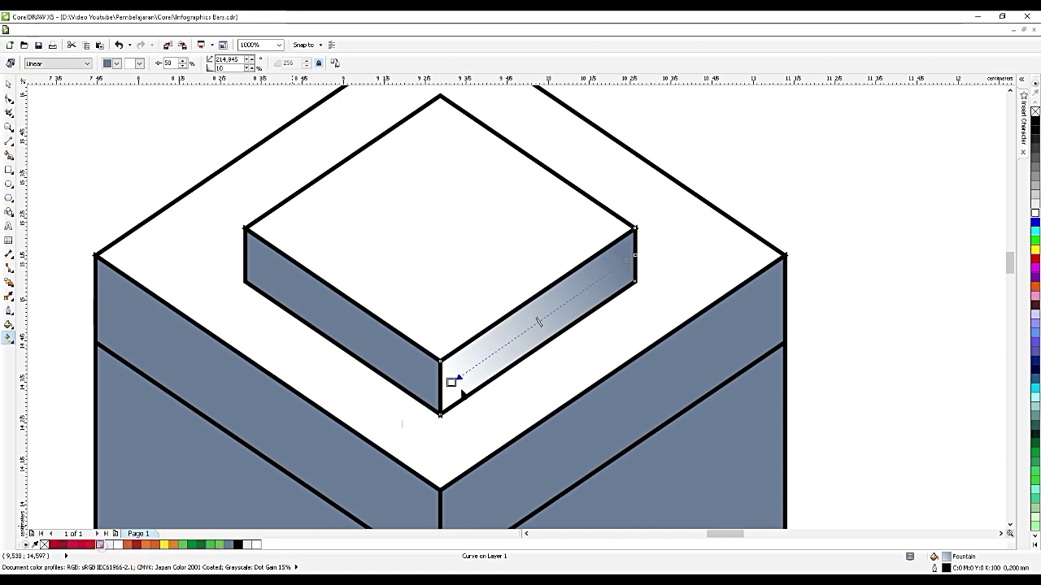
- Recolour the outer end of the small band's right-face gradient to light grey, fading to white at the front corner
left_click_drag(462, 394, 626, 260)
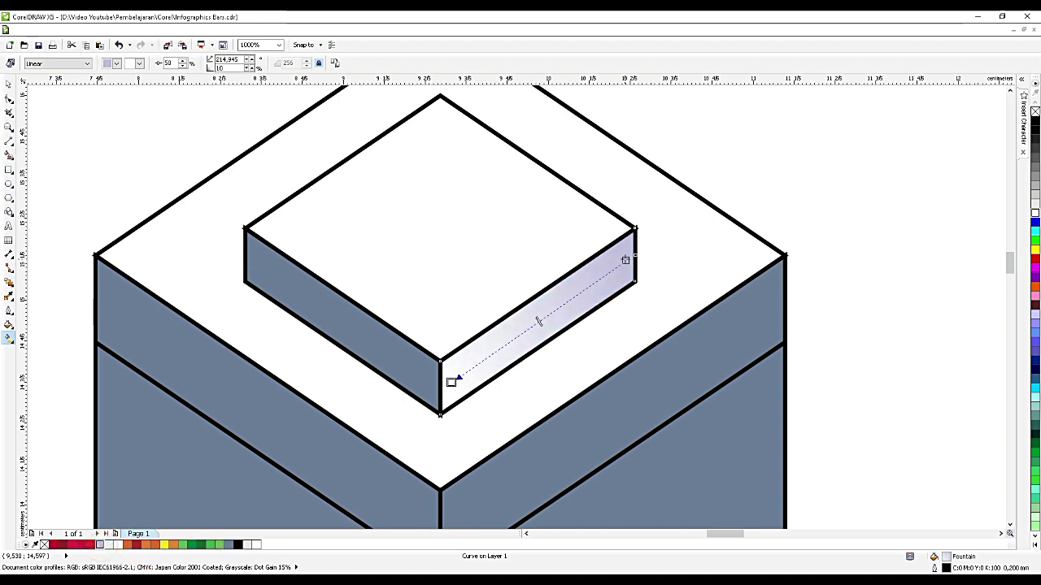
left_click(625, 258)
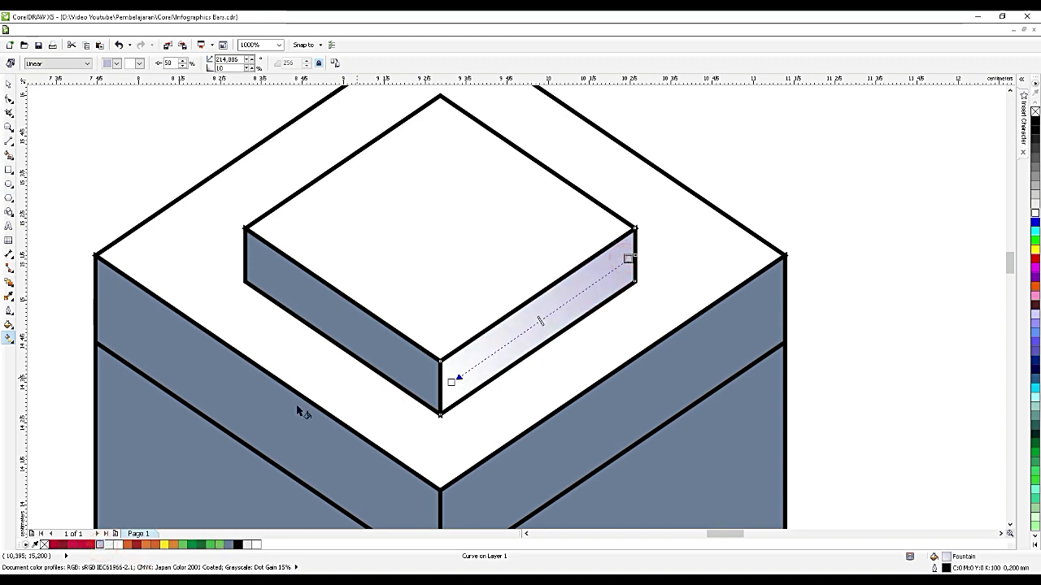
left_click(627, 259)
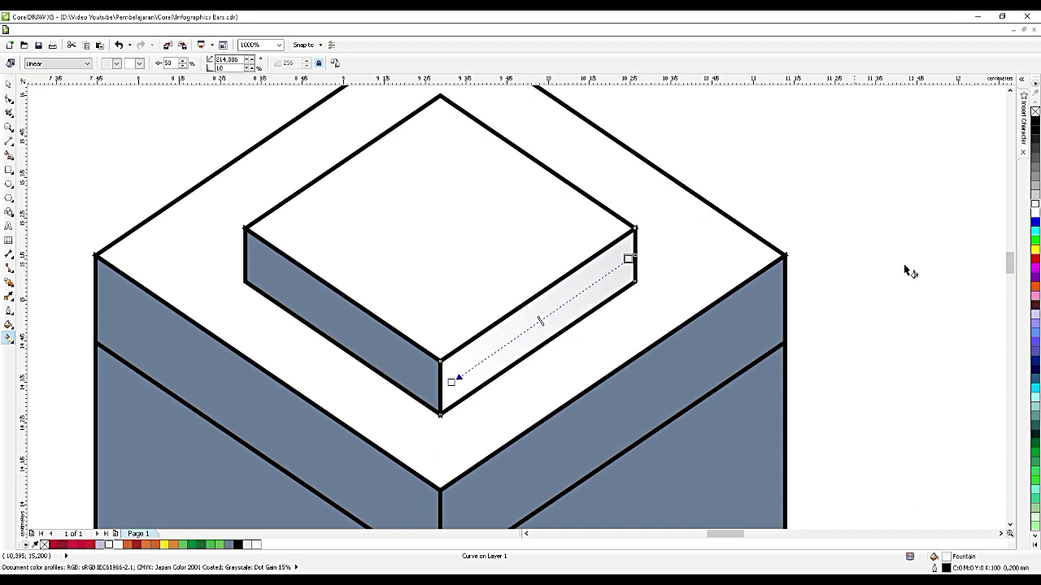
left_click(1034, 195)
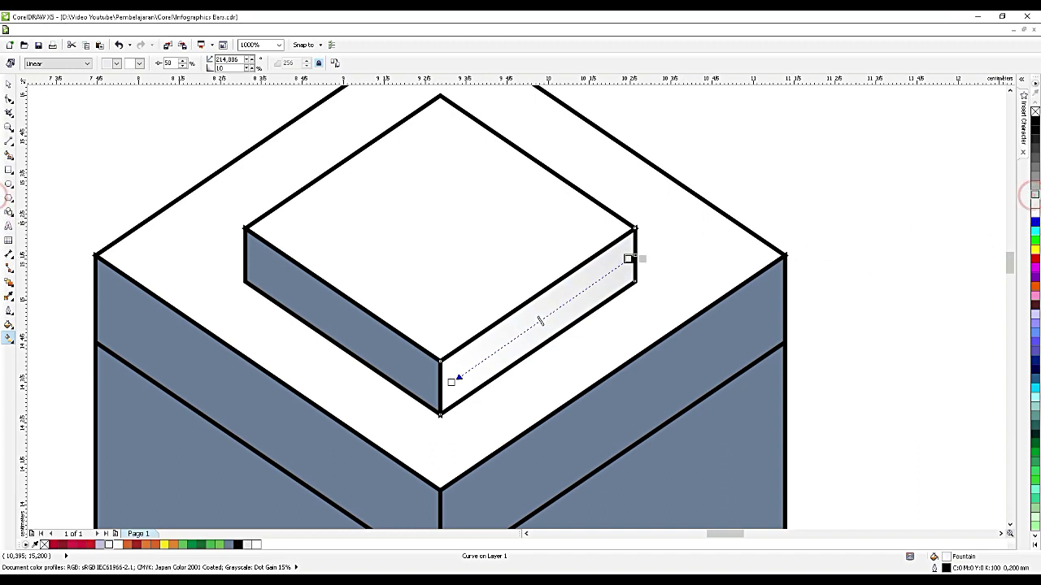
left_click_drag(627, 259, 627, 259)
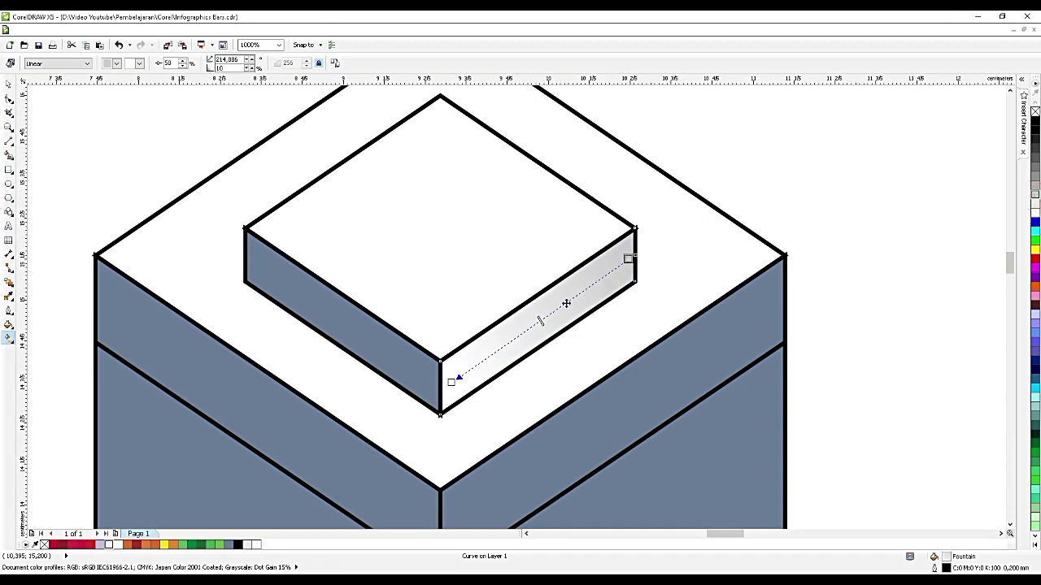
- Give the small band's left face a linear gradient from light grey at the front corner to white at its outer end
left_click(429, 388)
left_click_drag(431, 383, 252, 257)
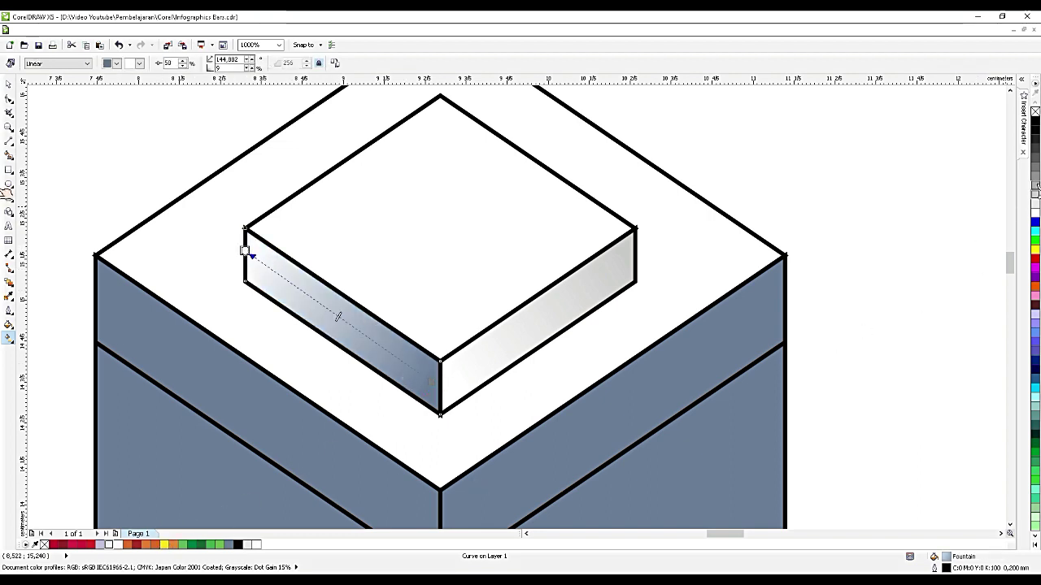
left_click_drag(480, 404, 431, 377)
scroll(472, 355, "down", 5)
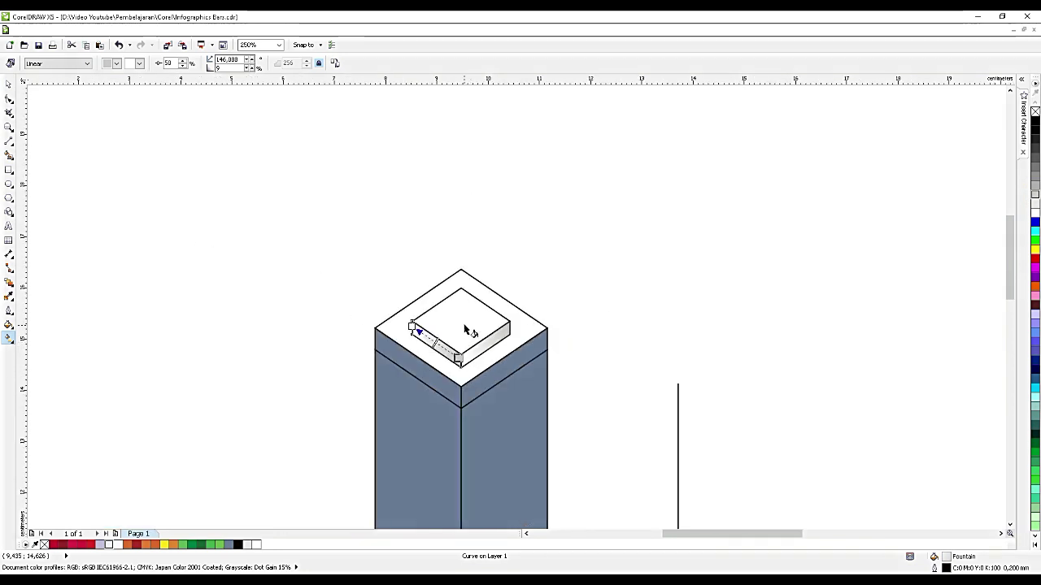
- Add a drop shadow to the small top diamond, offset about 0.06 cm upward behind its rear edges
left_click(464, 328)
left_click(8, 84)
scroll(463, 307, "up", 2)
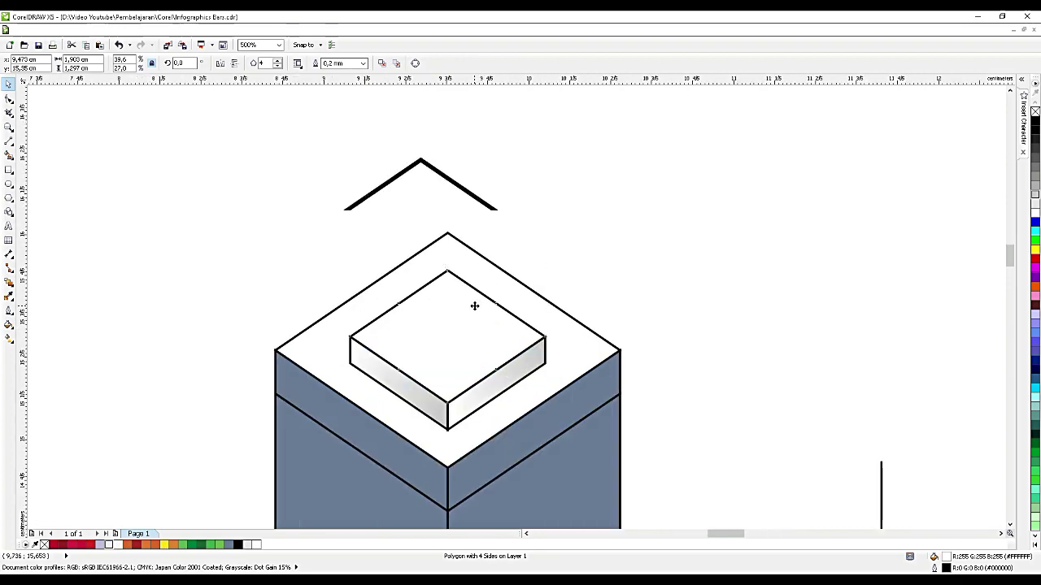
scroll(475, 306, "up", 2)
scroll(479, 285, "down", 2)
scroll(425, 302, "up", 2)
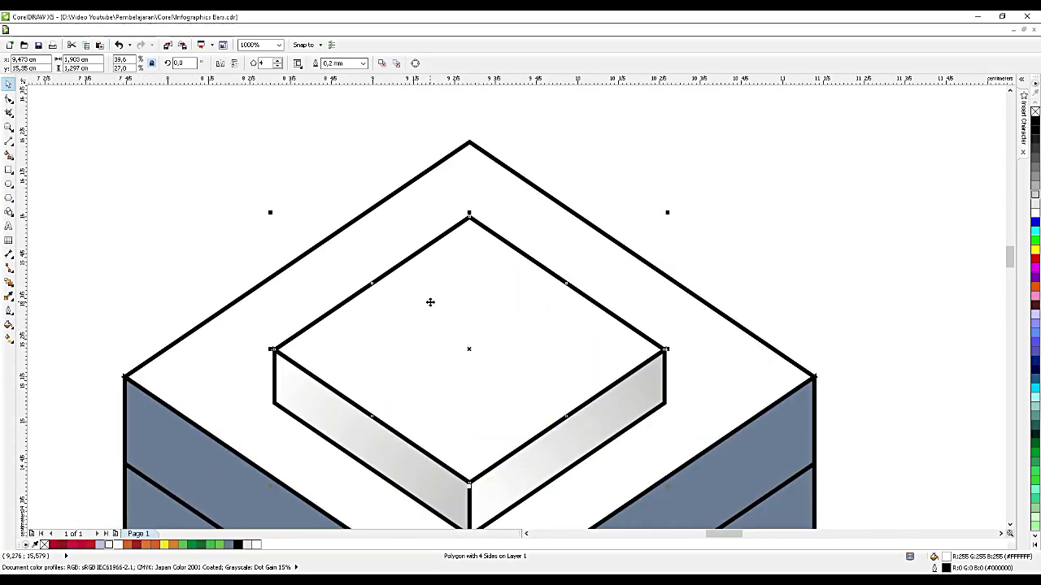
left_click(13, 284)
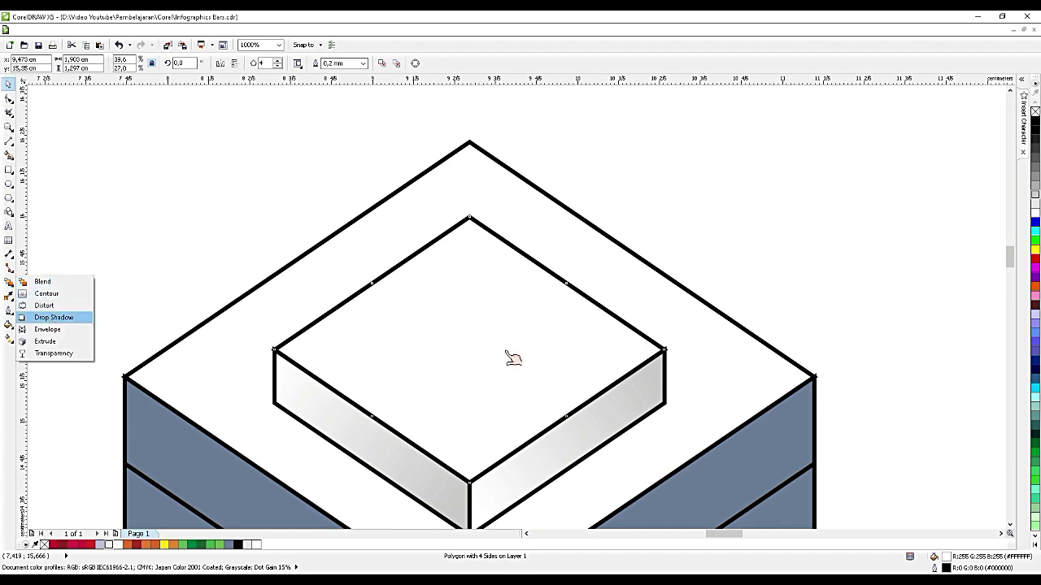
left_click(53, 317)
left_click_drag(469, 350, 482, 204)
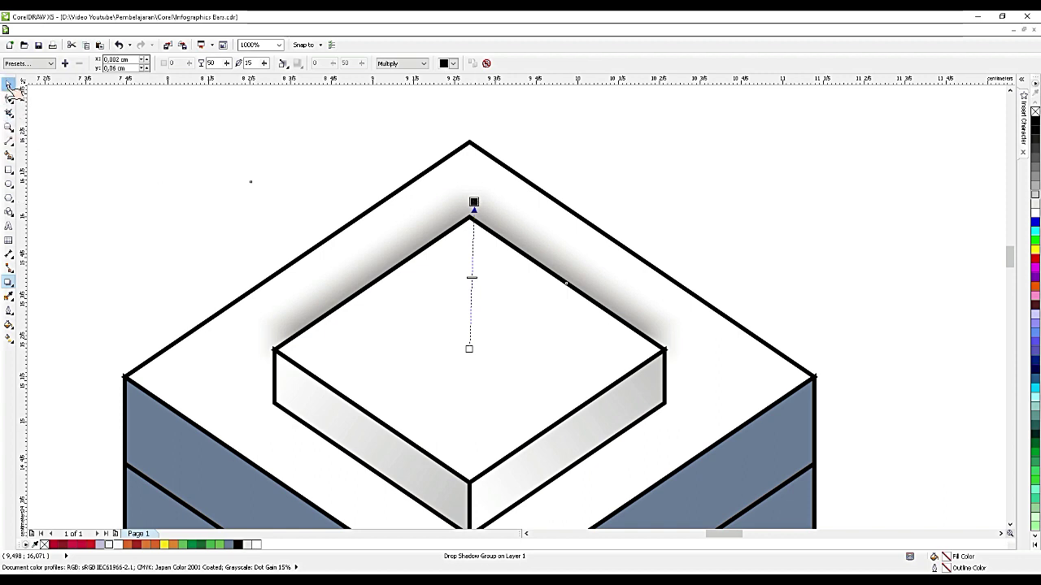
left_click(8, 84)
left_click(121, 166)
- Delete the leftover vertical line beside the bar
scroll(545, 280, "down", 3)
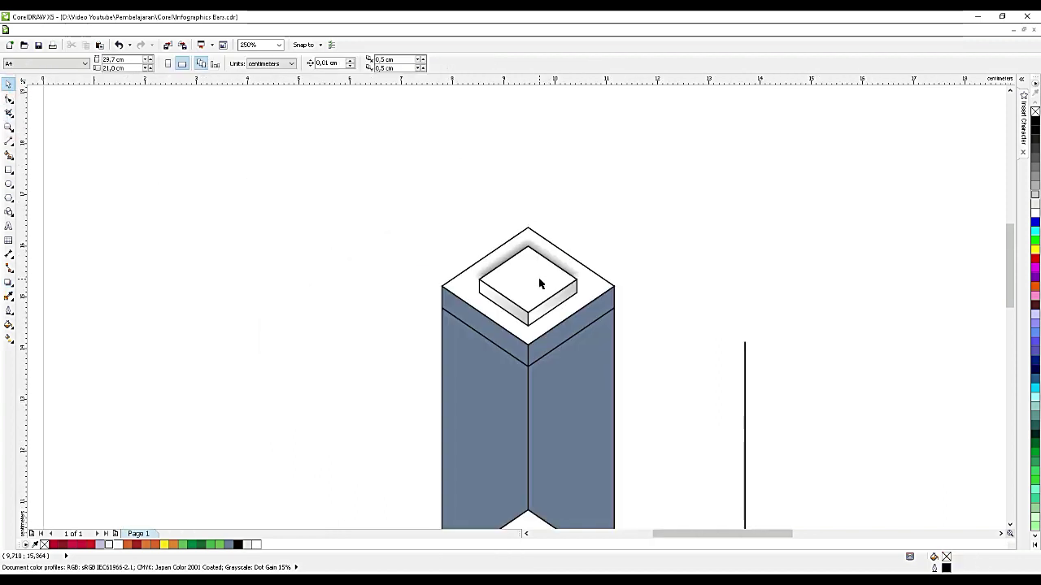
scroll(543, 283, "down", 1)
scroll(543, 283, "up", 1)
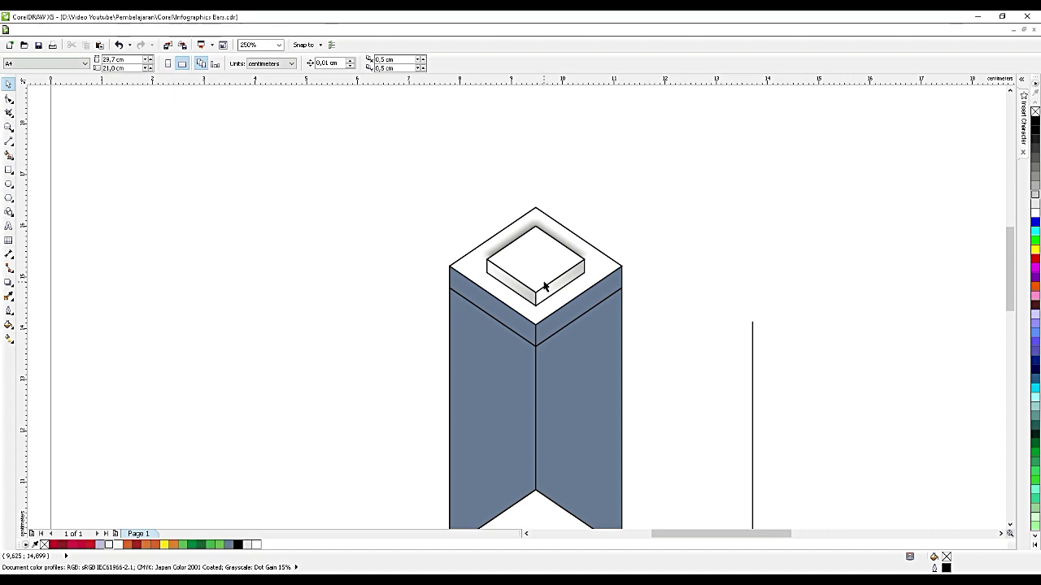
scroll(545, 286, "up", 1)
scroll(545, 286, "down", 2)
left_click(394, 330)
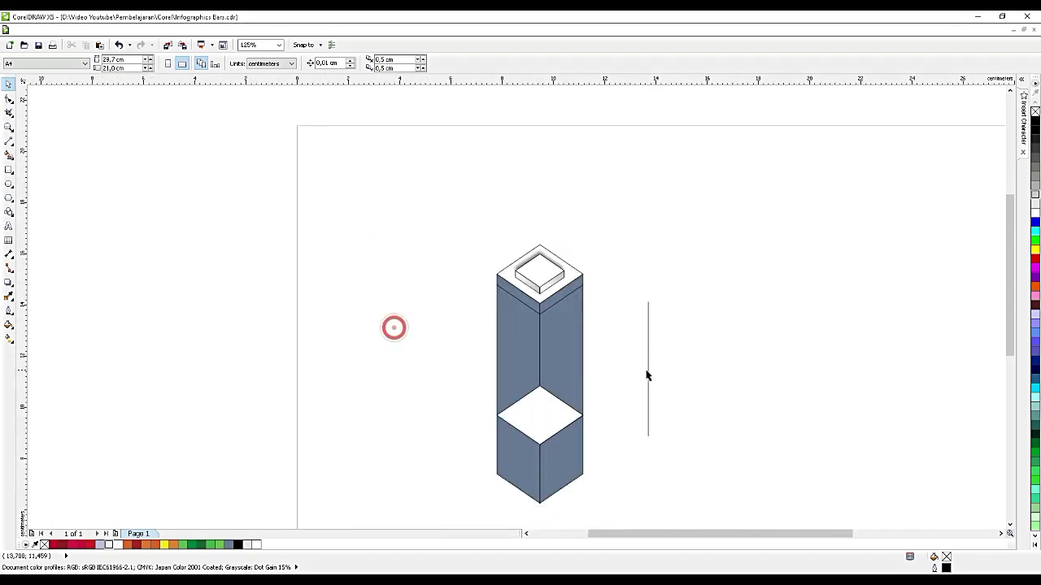
left_click(649, 372)
key("Delete")
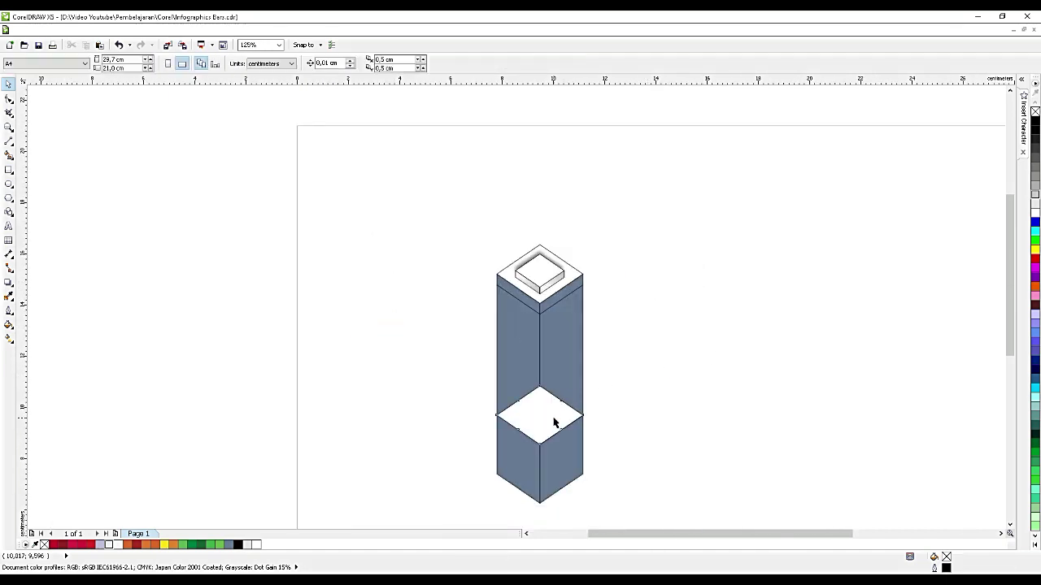
- Create a page-sized background rectangle filled with light grey #F5F5F5 and without an outline
left_click(554, 418)
scroll(705, 296, "down", 1)
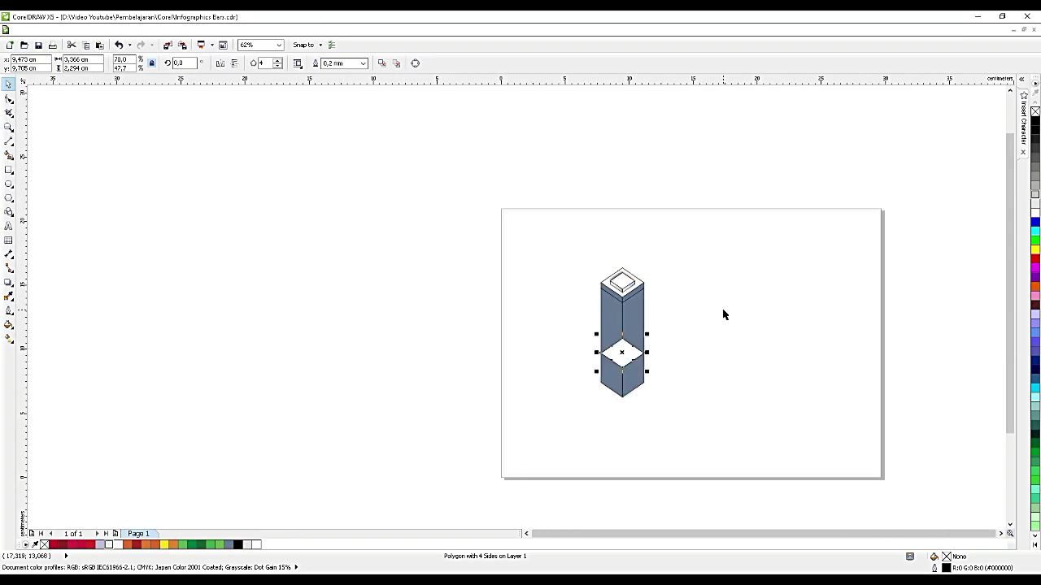
scroll(723, 314, "up", 1)
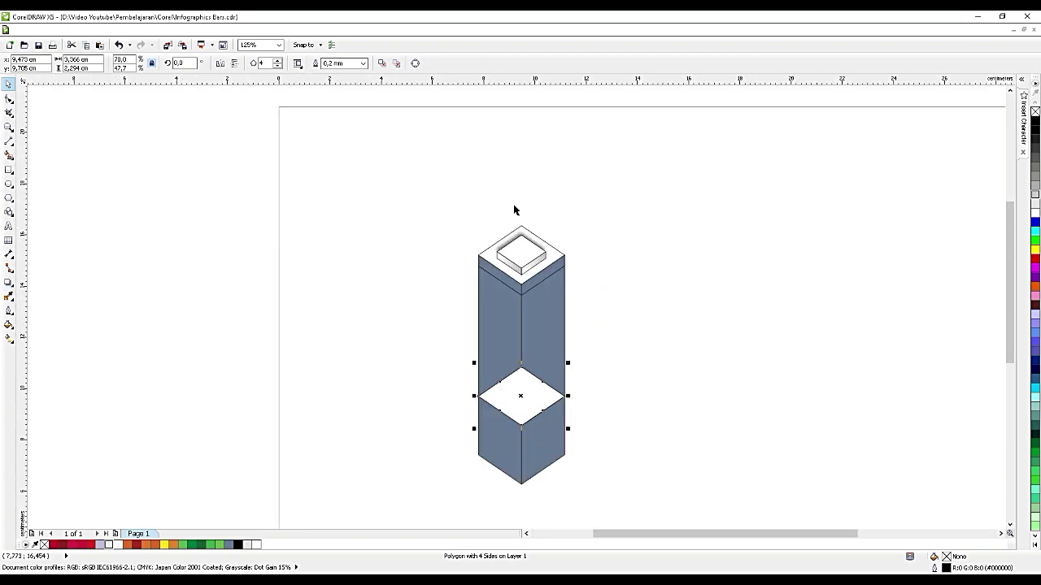
scroll(514, 210, "down", 1)
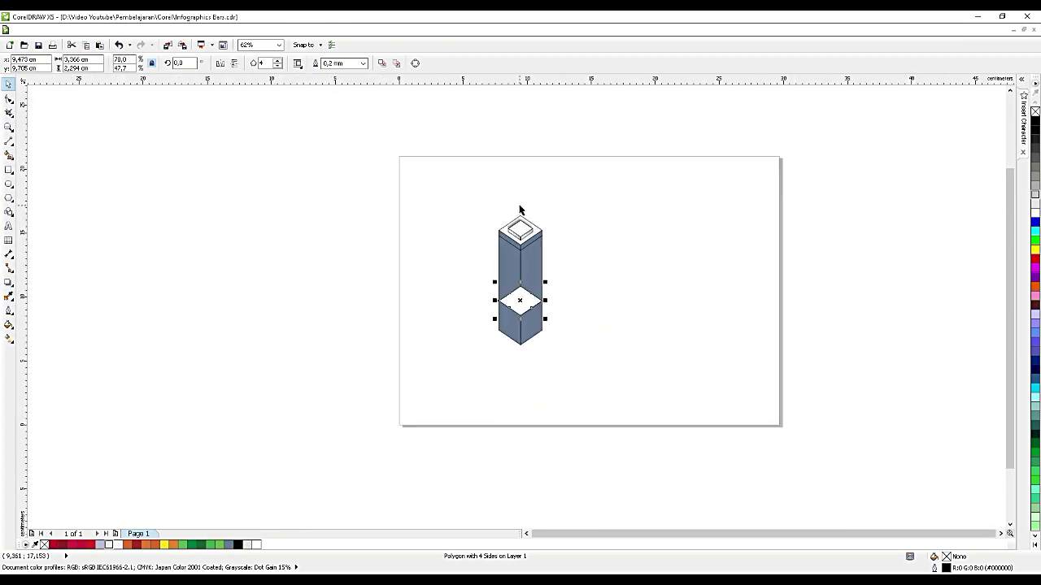
double_click(9, 170)
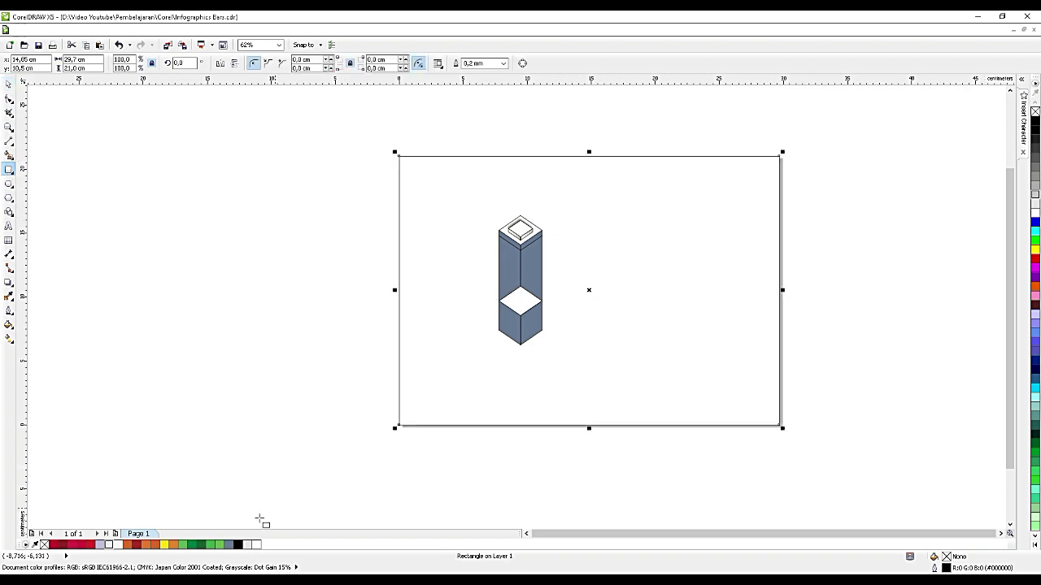
left_click(120, 544)
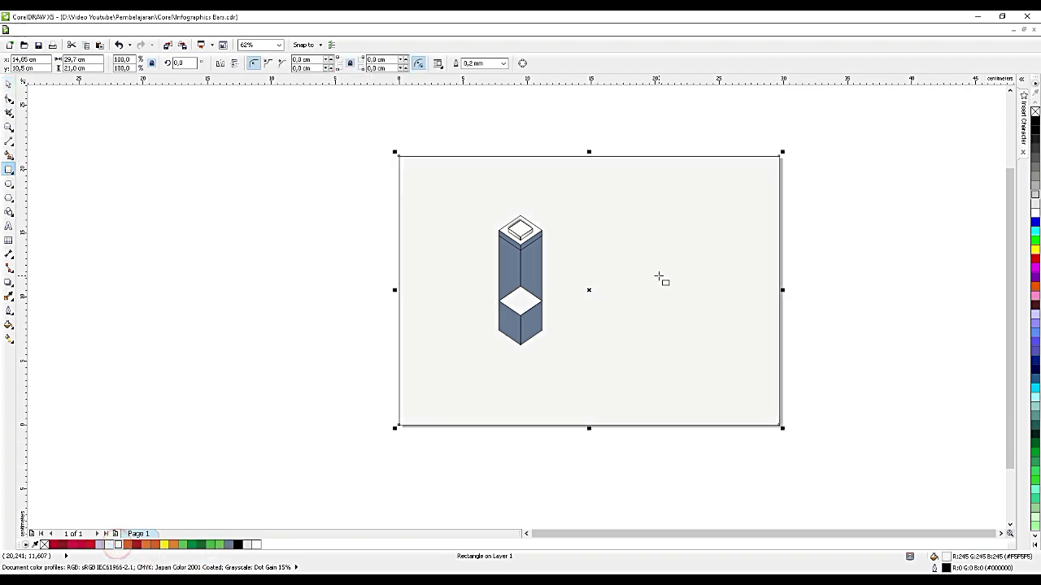
right_click(1036, 111)
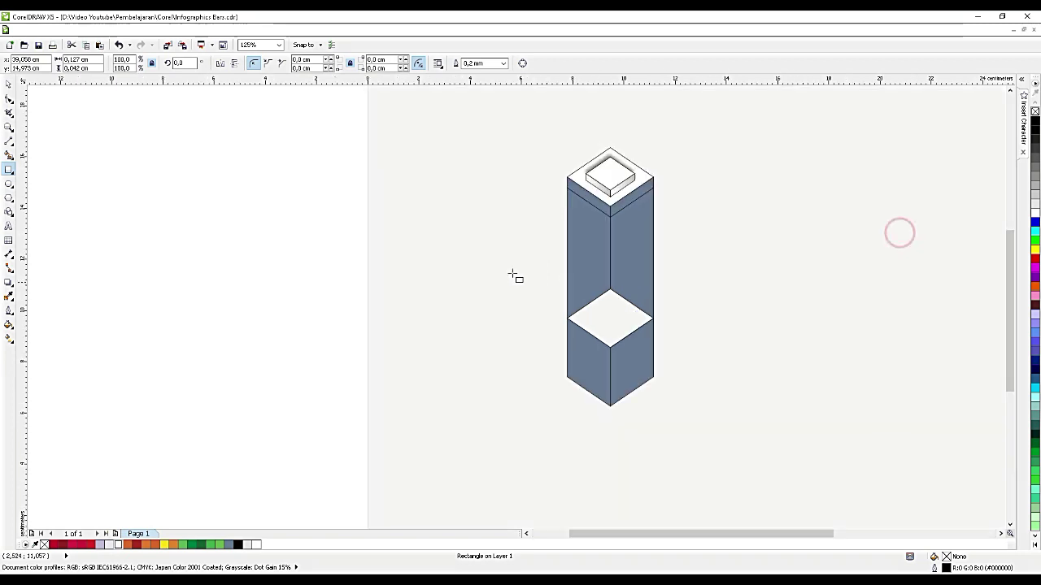
scroll(431, 285, "up", 1)
- Lock the grey background rectangle and deselect it
key("space")
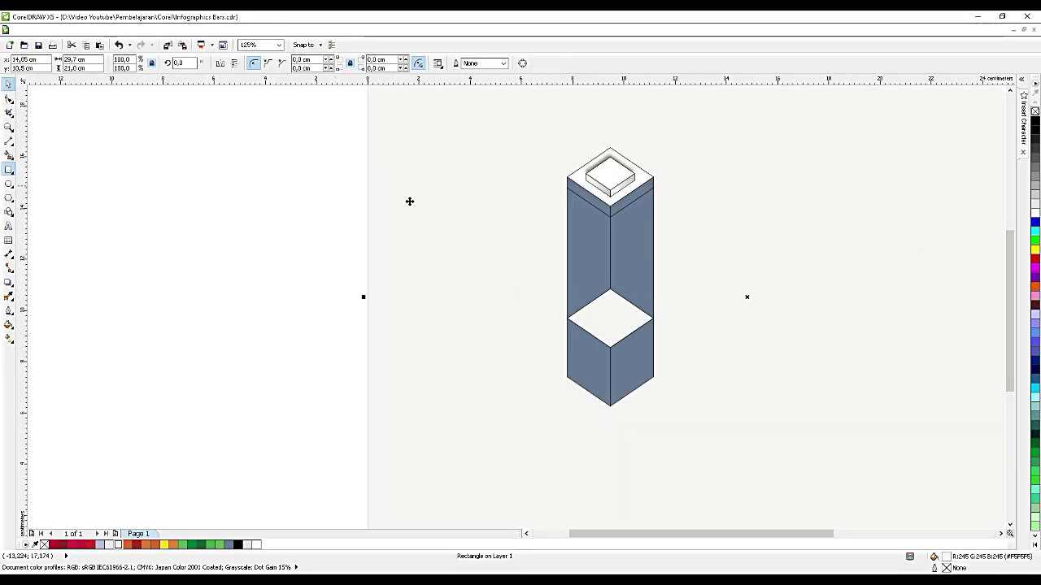
right_click(410, 205)
left_click(449, 314)
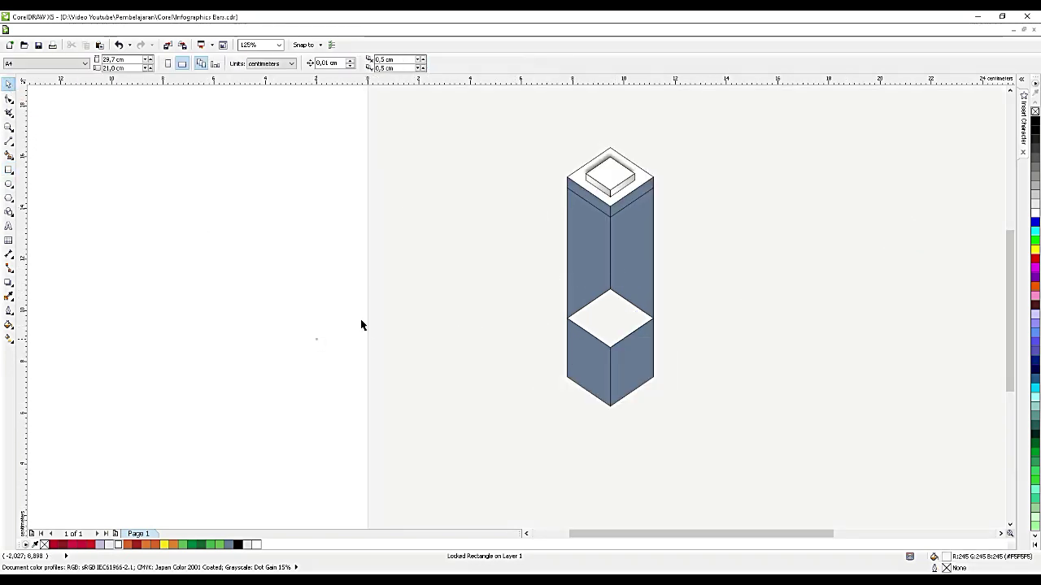
left_click(318, 339)
- Apply a horizontal linear fountain fill across the unfilled diamond in the middle of the bar
scroll(642, 304, "up", 1)
left_click(606, 345)
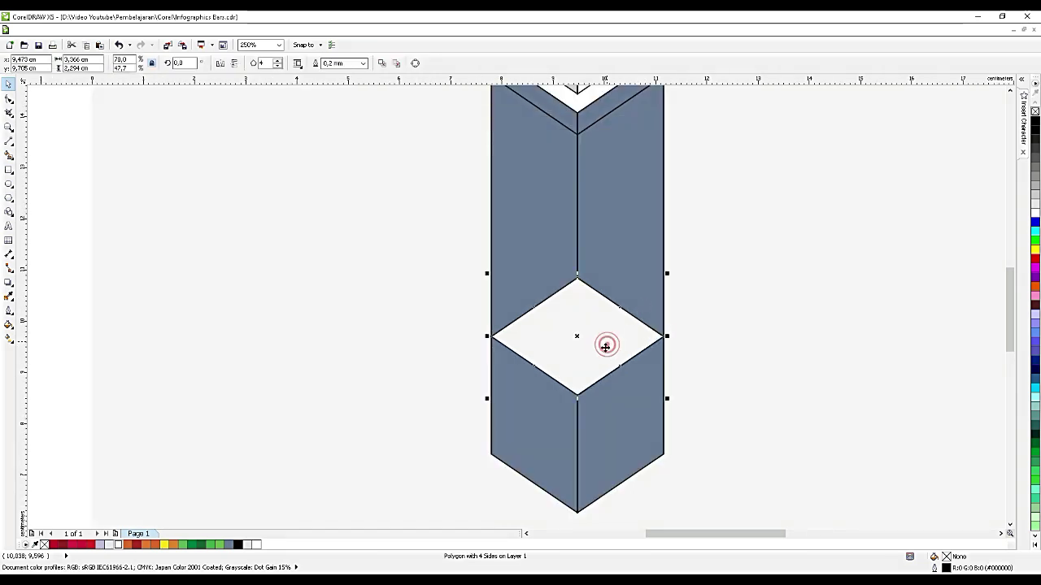
left_click(9, 338)
left_click(65, 340)
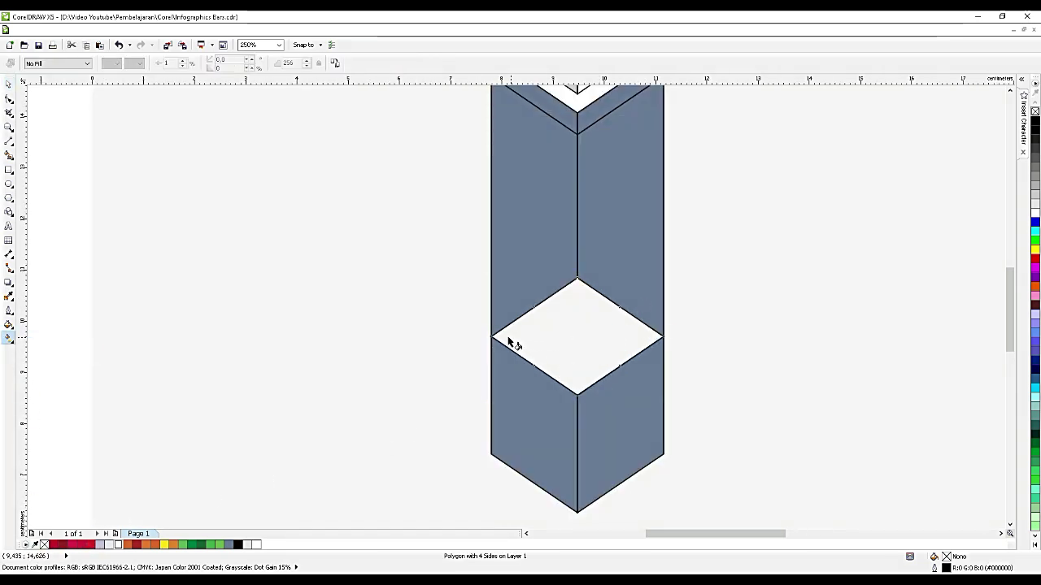
left_click_drag(505, 336, 645, 338)
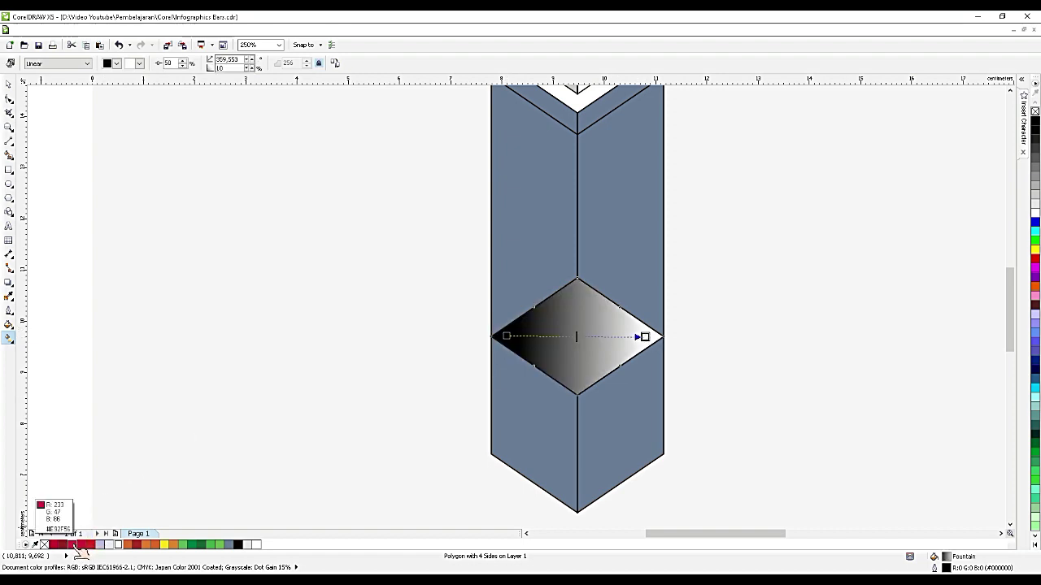
- Colour the middle diamond's gradient dark red to bright red and extend its start beyond the left corner
left_click_drag(72, 544, 506, 336)
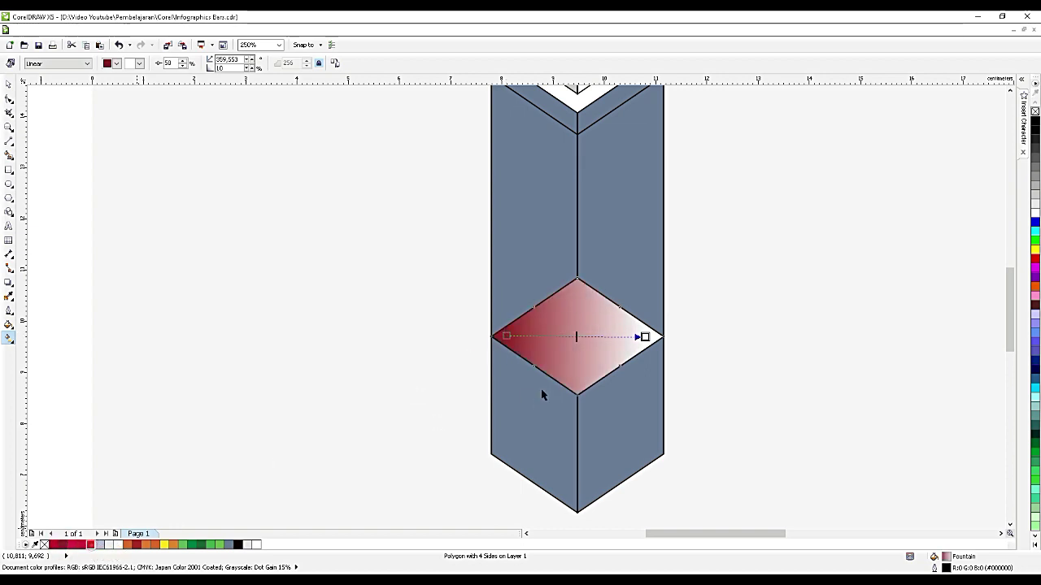
left_click_drag(90, 545, 644, 336)
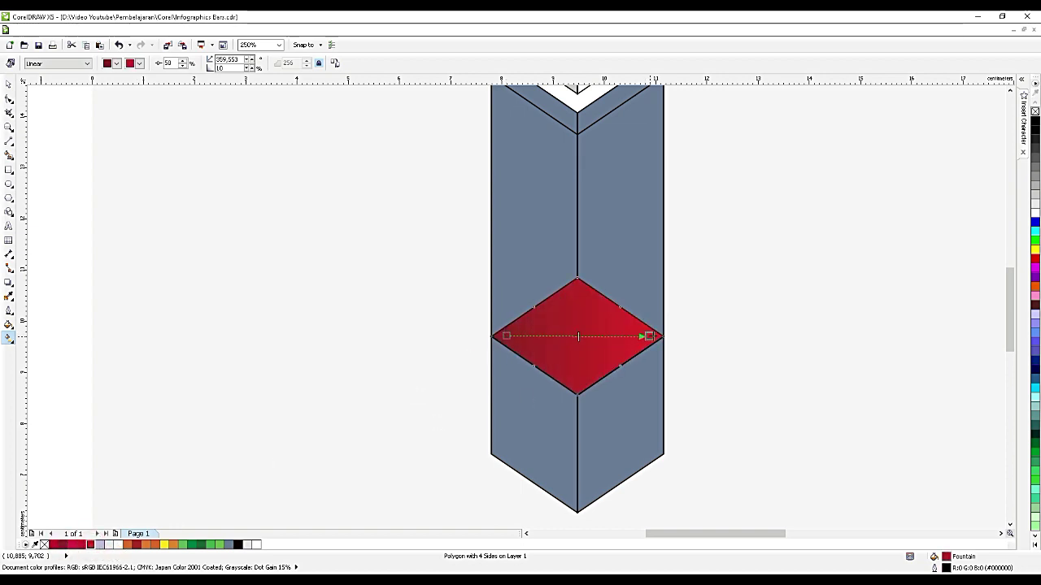
left_click_drag(506, 336, 476, 338)
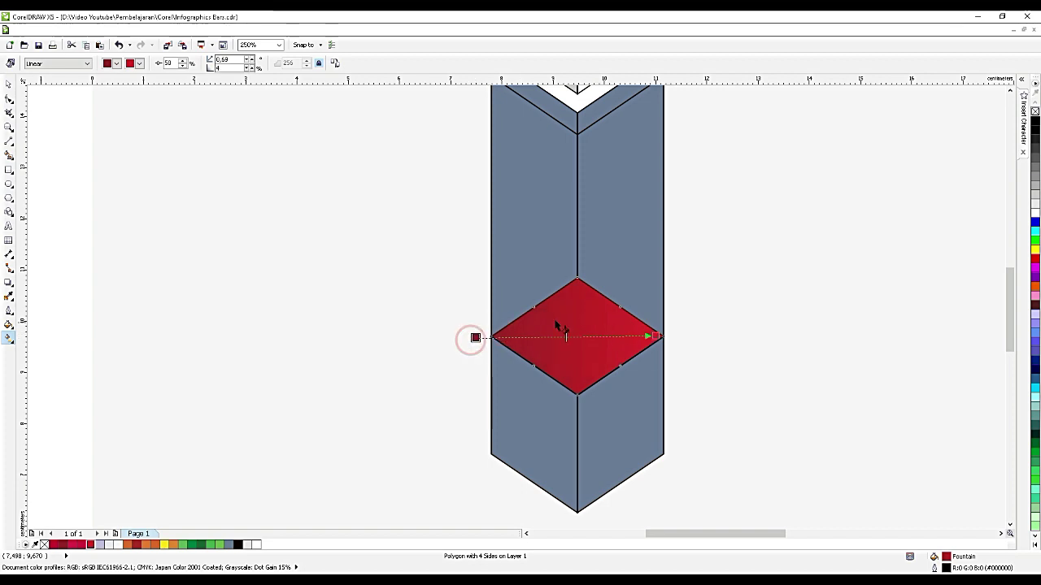
- Apply a horizontal fountain fill to the tall left face above the red diamond, with crimson ends and a dark red middle
left_click(539, 201)
scroll(531, 245, "down", 1)
scroll(529, 194, "up", 1)
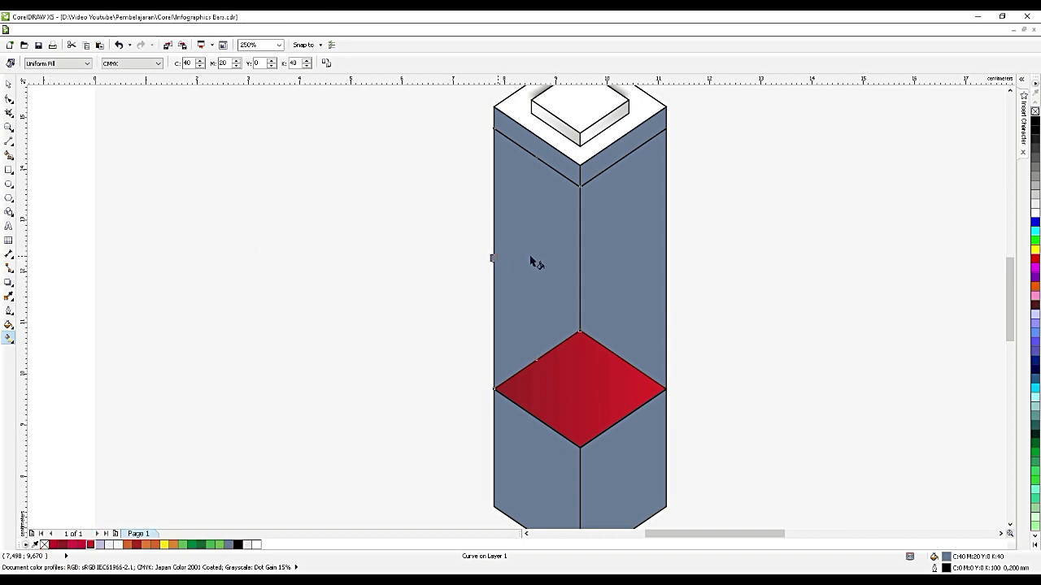
left_click_drag(496, 256, 574, 257)
left_click_drag(64, 544, 492, 253)
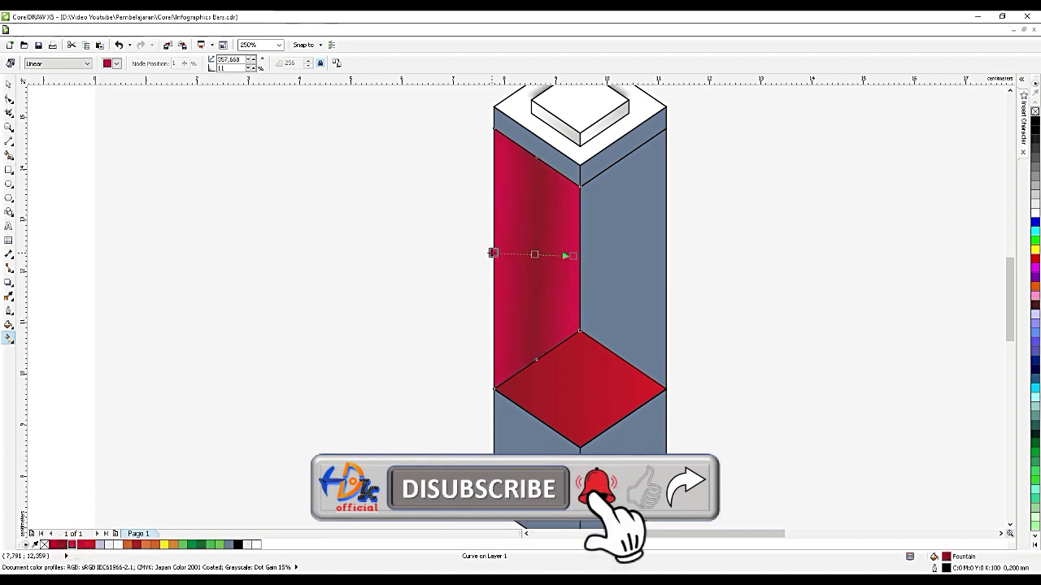
- Widen the dark red part of the tall left face's gradient, leaving only a narrow crimson band along the outer edge
scroll(493, 252, "up", 1)
left_click_drag(652, 259, 665, 255)
left_click_drag(63, 545, 522, 253)
left_click_drag(617, 254, 666, 253)
left_click(666, 253)
left_click(629, 253)
scroll(567, 304, "down", 1)
- Apply a horizontal fountain fill to the tall right face, with narrow crimson ends and a wide dark red middle
left_click(658, 282)
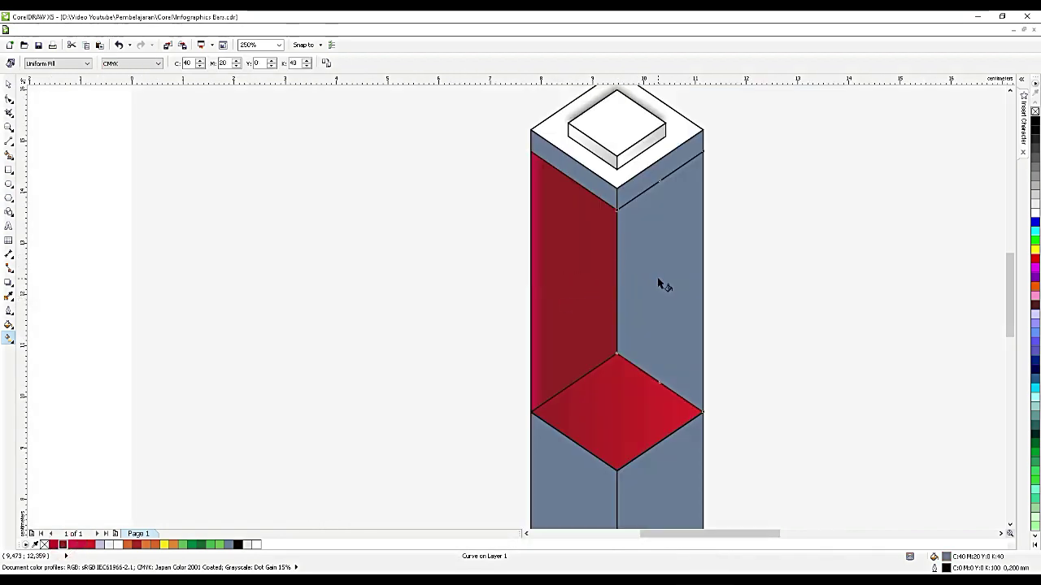
scroll(659, 283, "up", 1)
left_click_drag(580, 279, 738, 273)
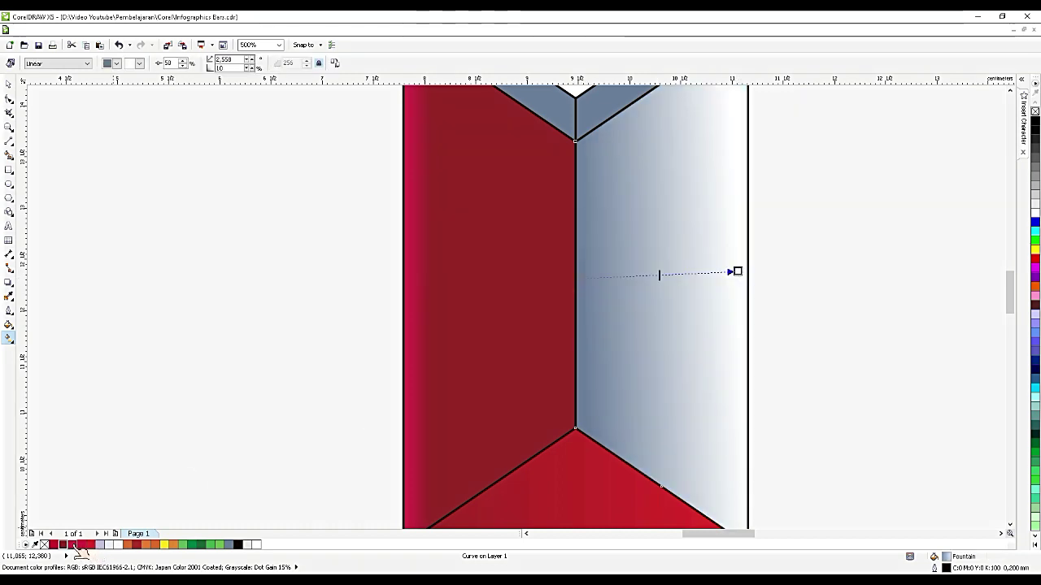
left_click_drag(72, 544, 582, 281)
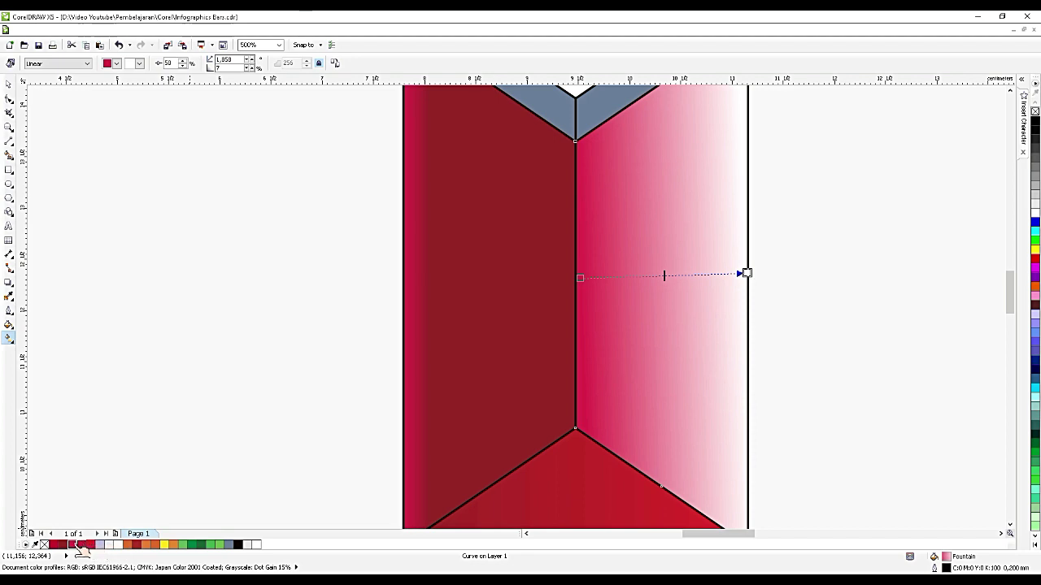
left_click_drag(685, 305, 746, 273)
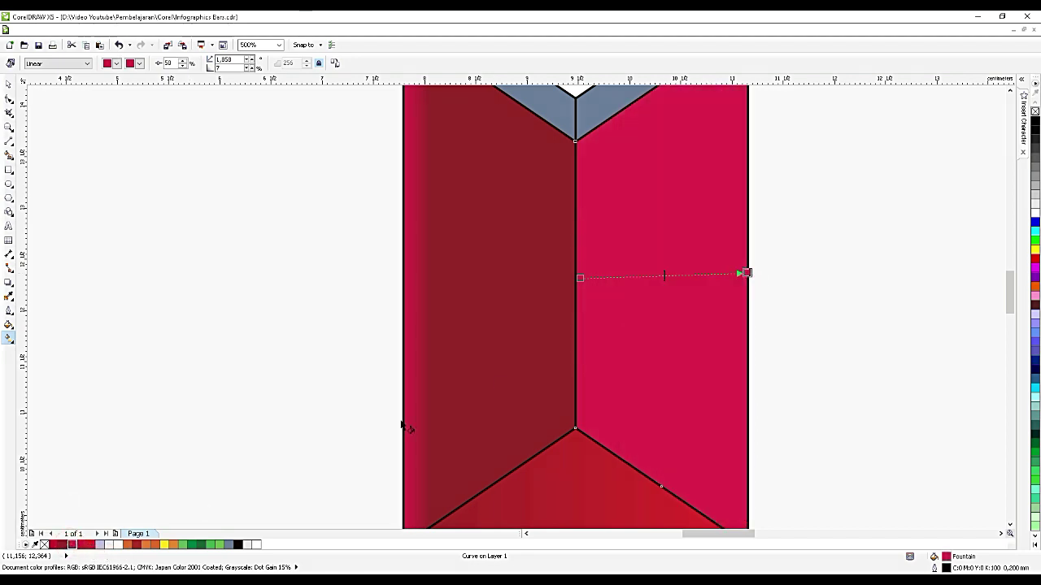
left_click_drag(62, 544, 751, 277)
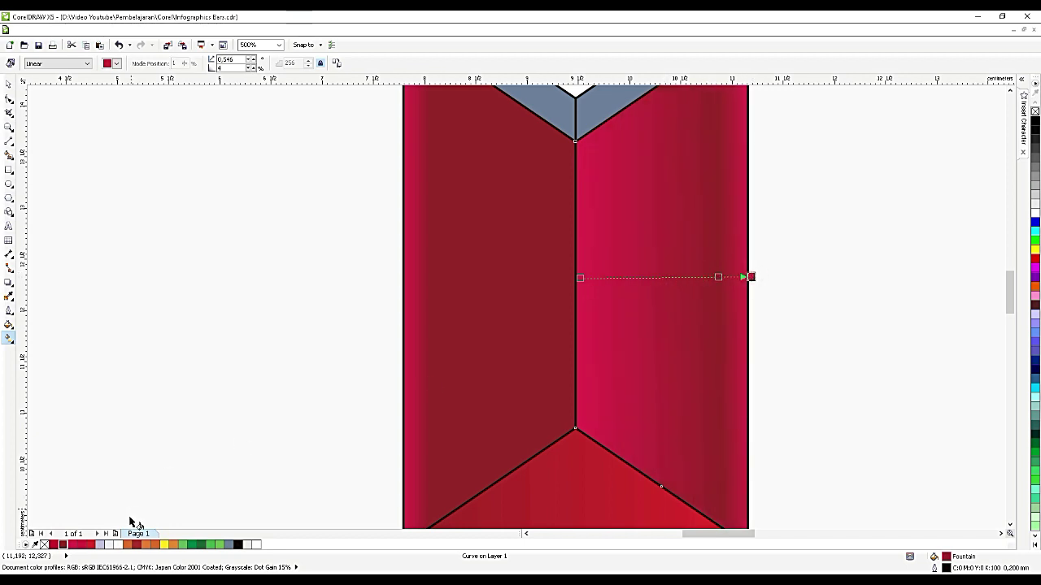
left_click_drag(638, 282, 635, 277)
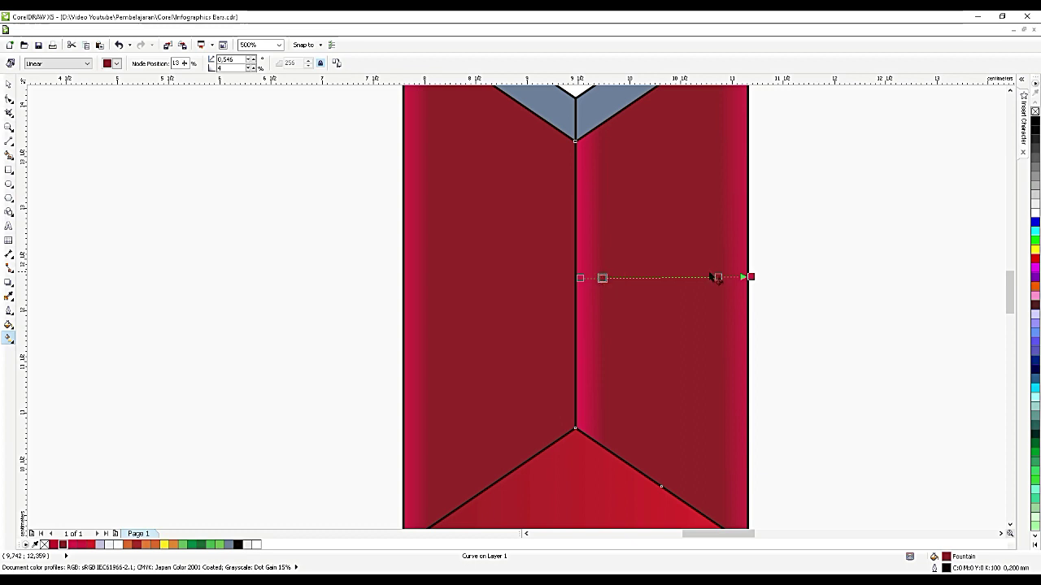
- Apply a linear fountain fill to the cap's right side strip, from light grey at the outer edge to white at the centre edge
scroll(716, 285, "down", 3)
scroll(716, 280, "up", 3)
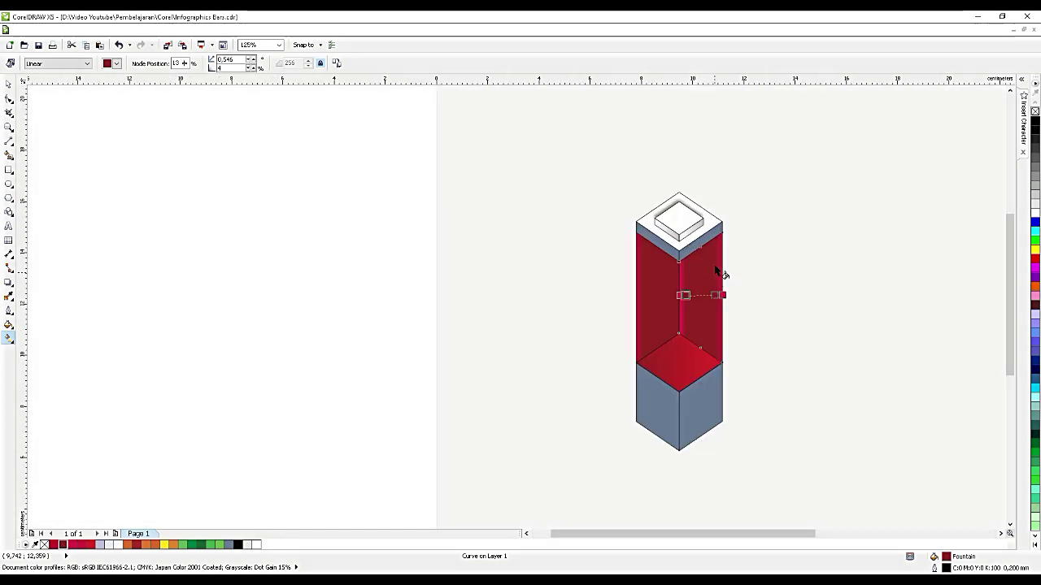
scroll(706, 235, "up", 2)
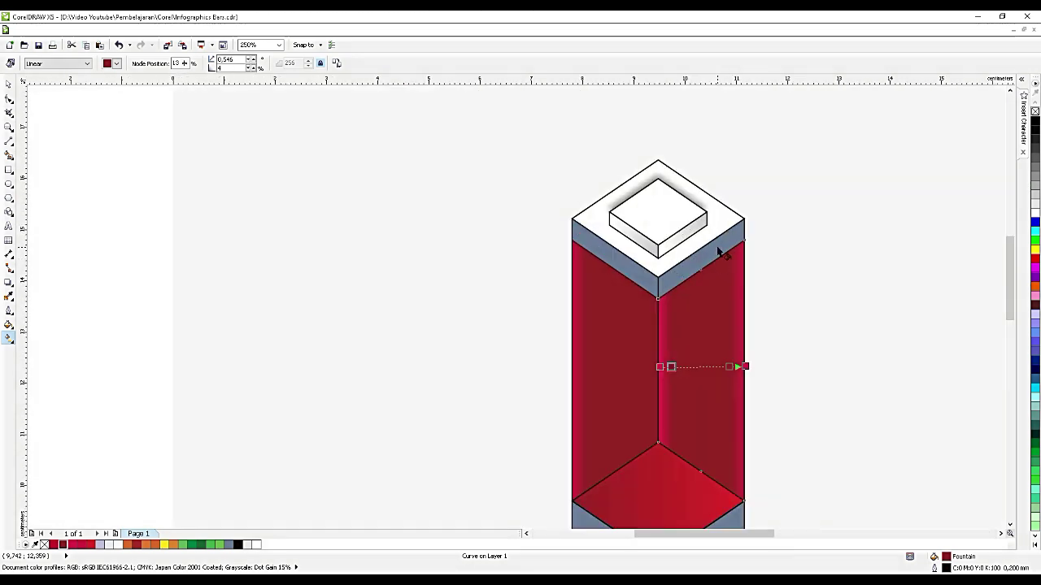
left_click(718, 252)
scroll(719, 250, "up", 4)
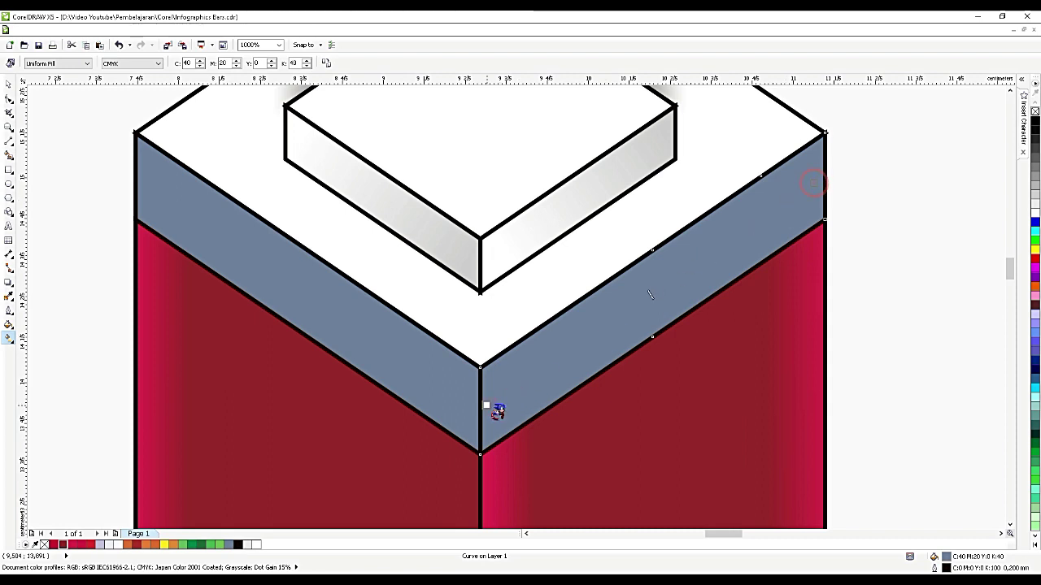
left_click_drag(813, 184, 486, 404)
left_click_drag(958, 204, 822, 186)
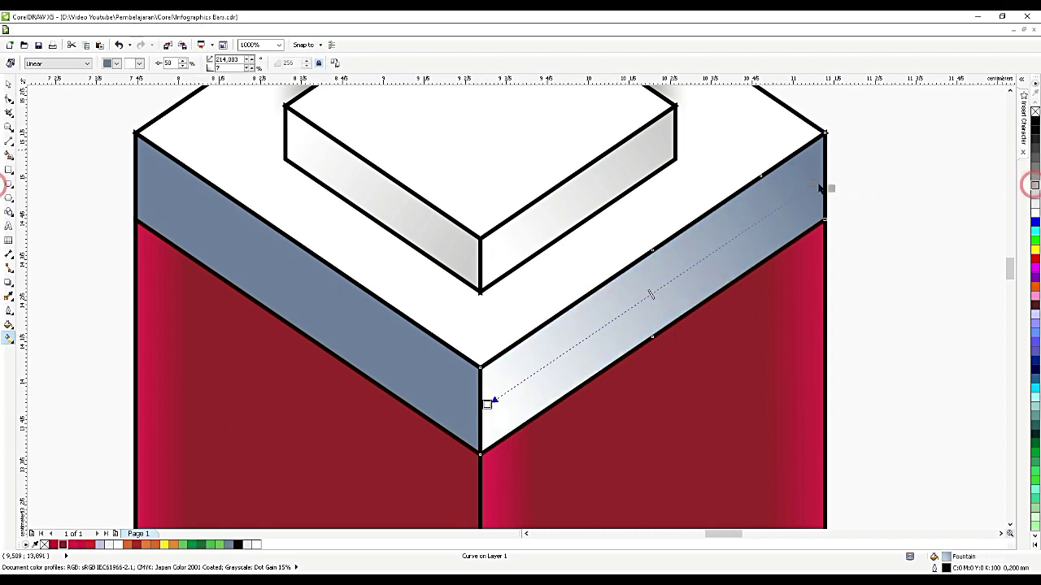
scroll(875, 216, "down", 2)
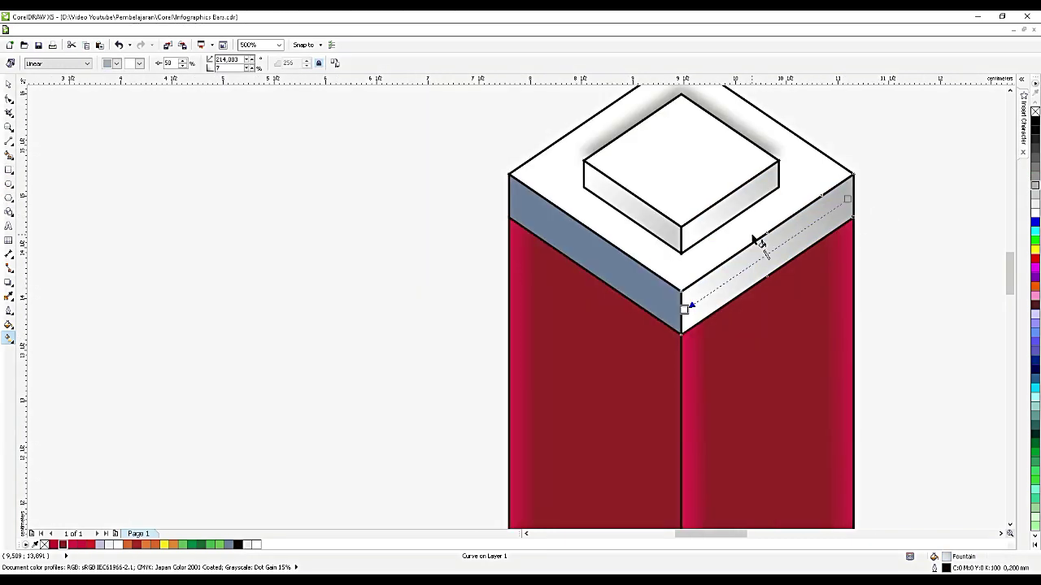
- Apply a linear fountain fill to the cap's left side strip, from light grey at the centre edge to white at the outer edge
scroll(755, 241, "up", 2)
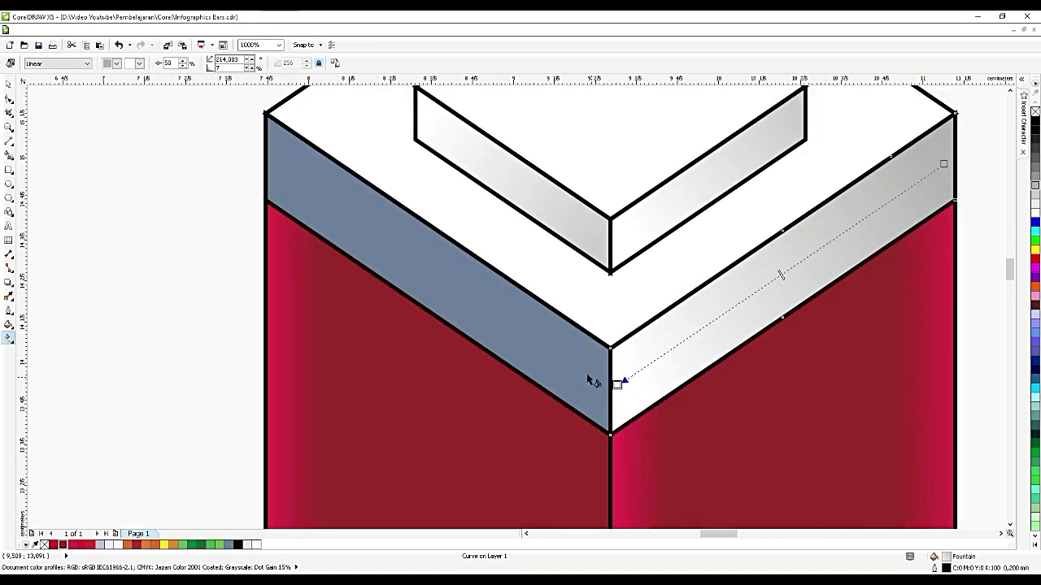
left_click_drag(591, 381, 278, 164)
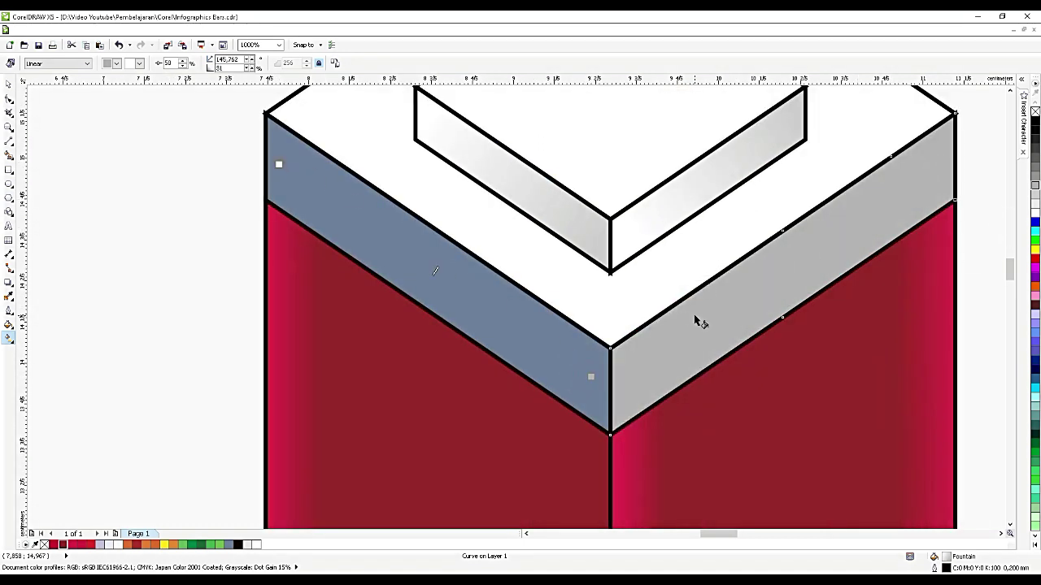
key("ctrl+z")
left_click(583, 374)
left_click_drag(594, 391, 269, 166)
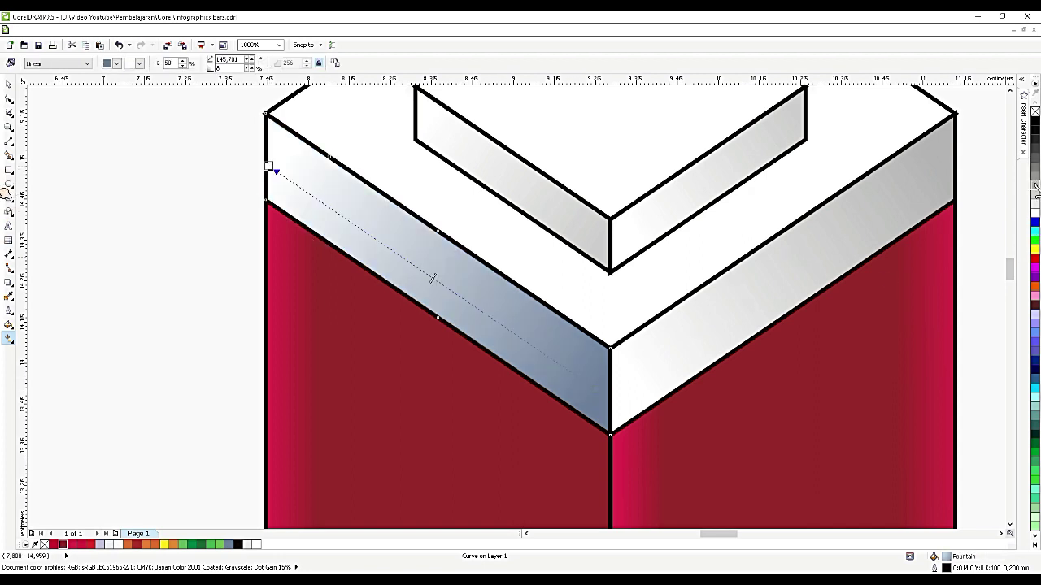
left_click_drag(1035, 185, 594, 389)
scroll(759, 264, "down", 1)
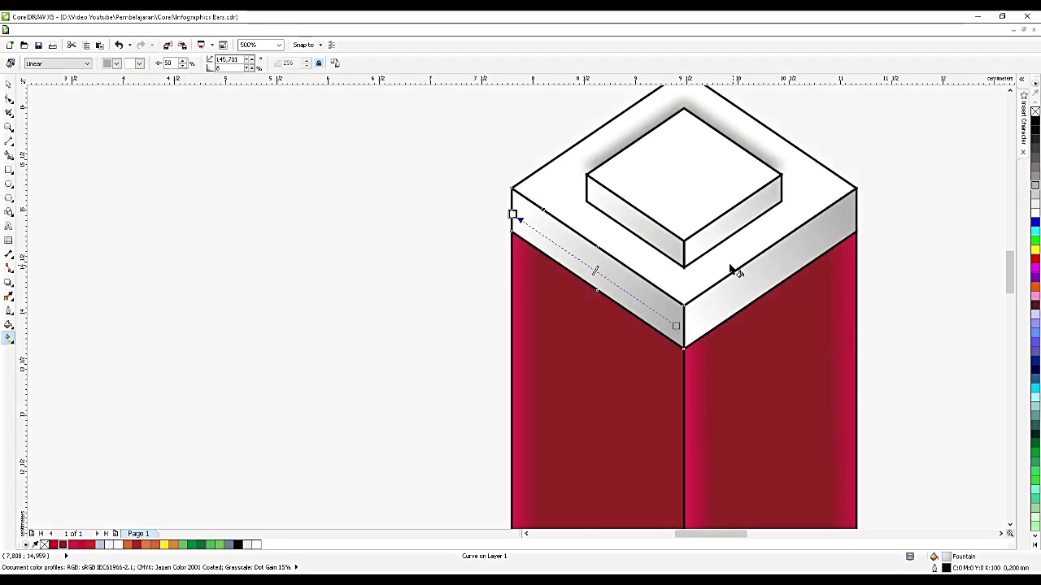
- Fill the lower cube's left face with a diagonal dark red to bright red gradient that starts beyond its outer edge
scroll(671, 233, "down", 5)
scroll(683, 226, "up", 4)
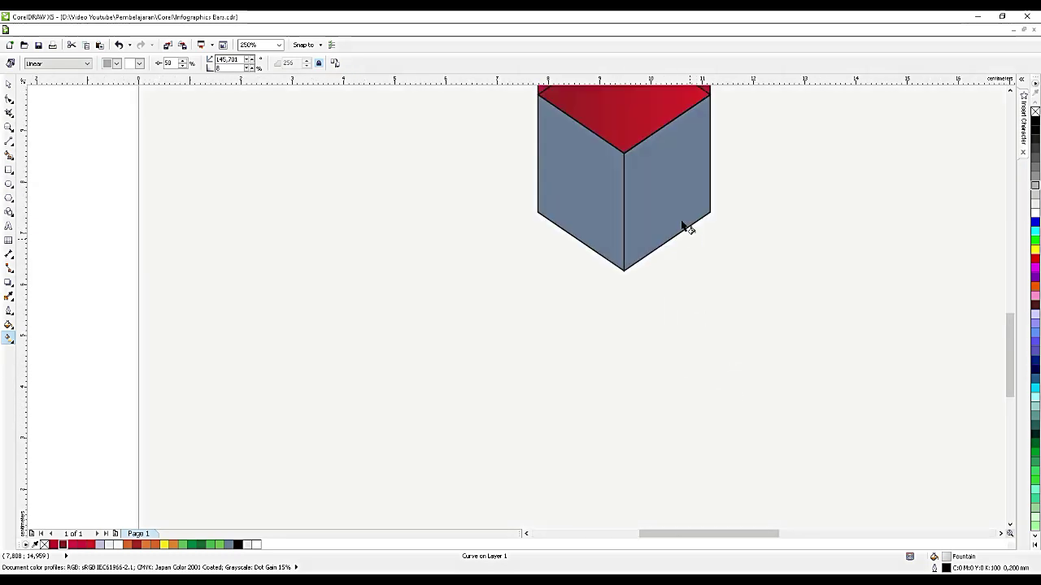
scroll(623, 140, "up", 1)
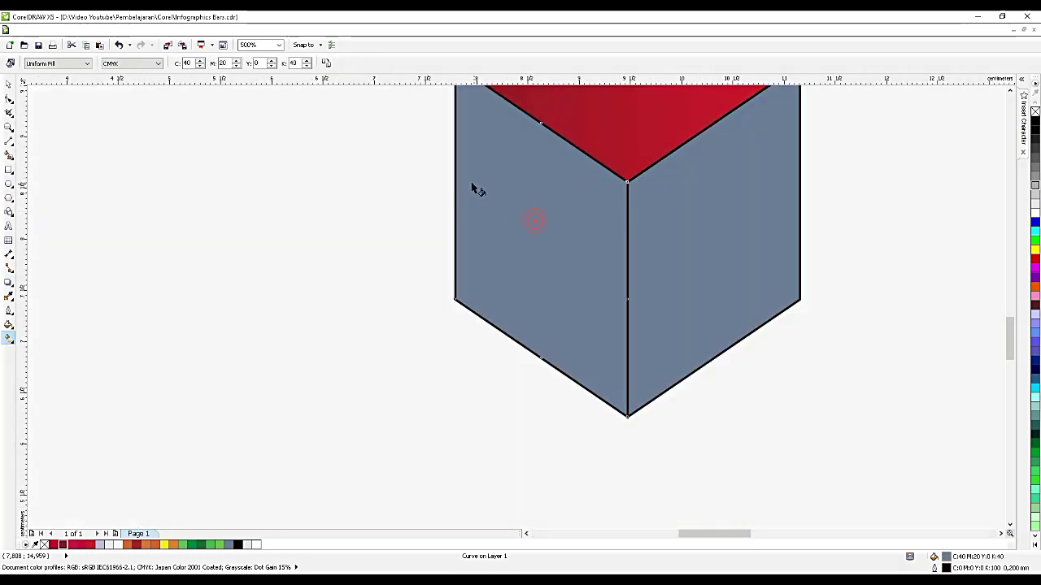
left_click_drag(474, 186, 615, 289)
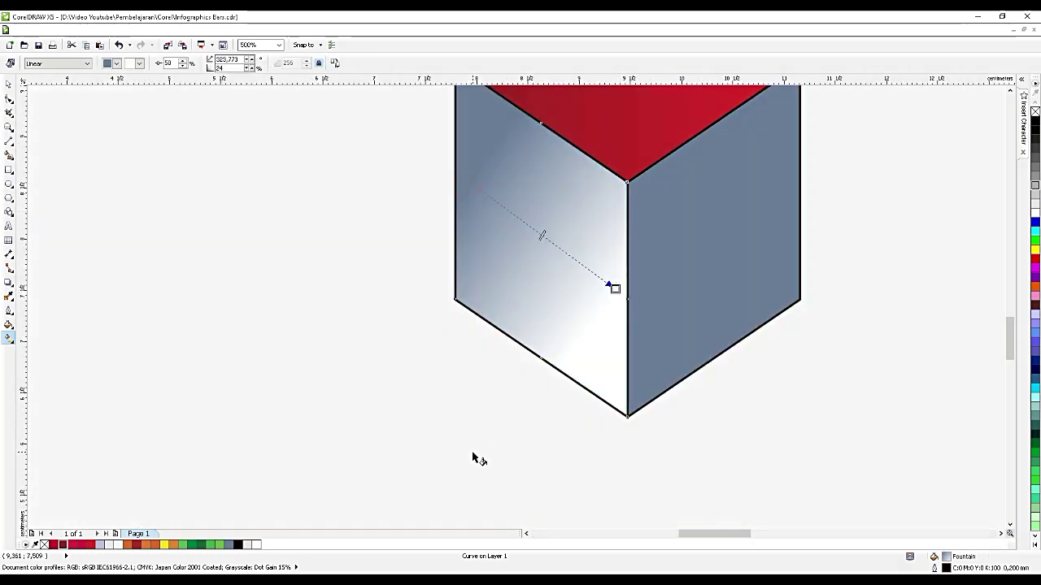
left_click_drag(540, 324, 615, 287)
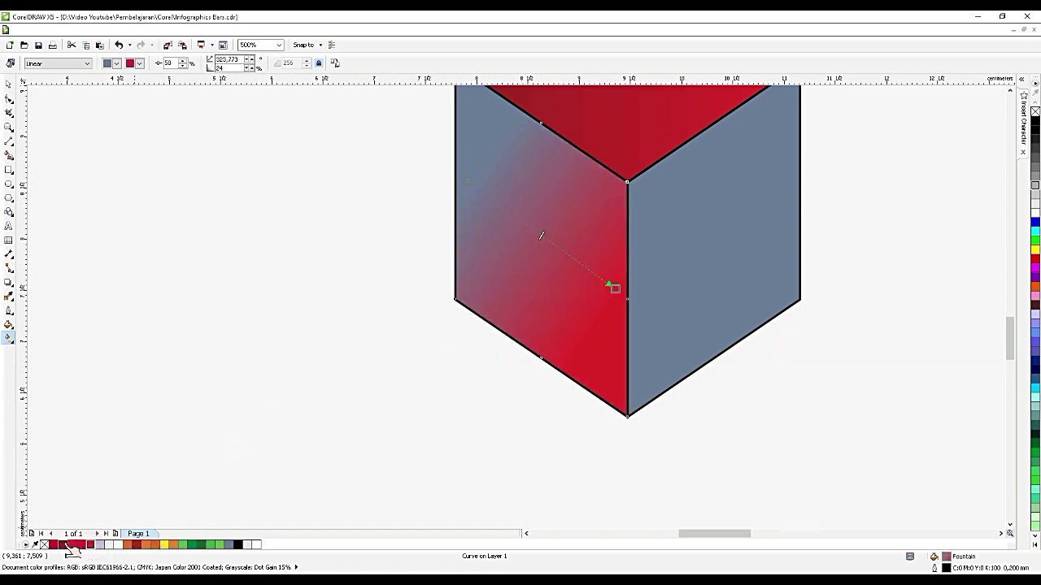
left_click_drag(355, 249, 466, 181)
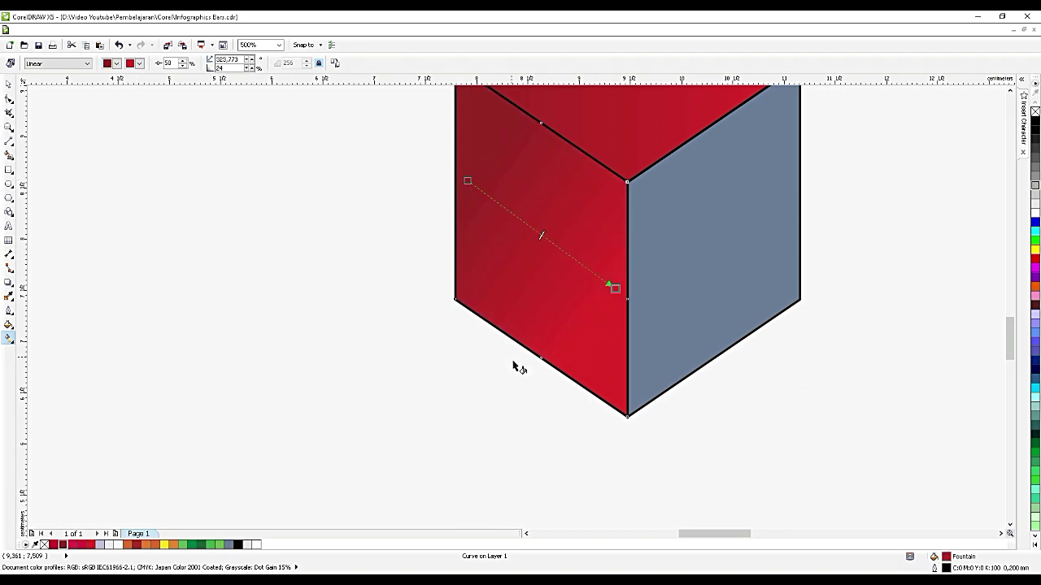
scroll(515, 365, "down", 2)
left_click_drag(494, 275, 474, 279)
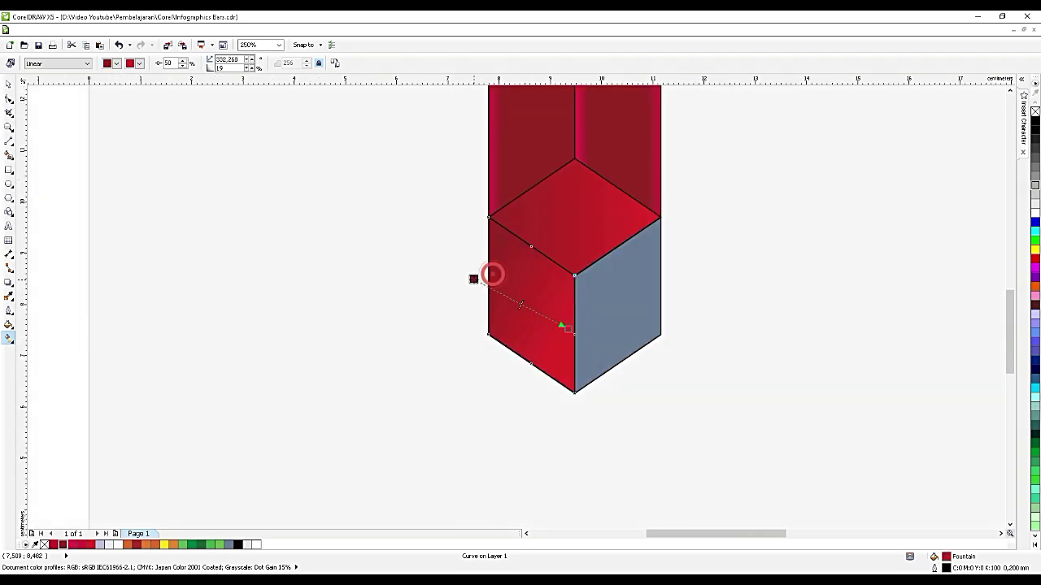
- Fill the lower cube's right face with a diagonal dark red to bright red gradient starting beyond its outer edge
left_click(651, 288)
left_click_drag(661, 264, 583, 331)
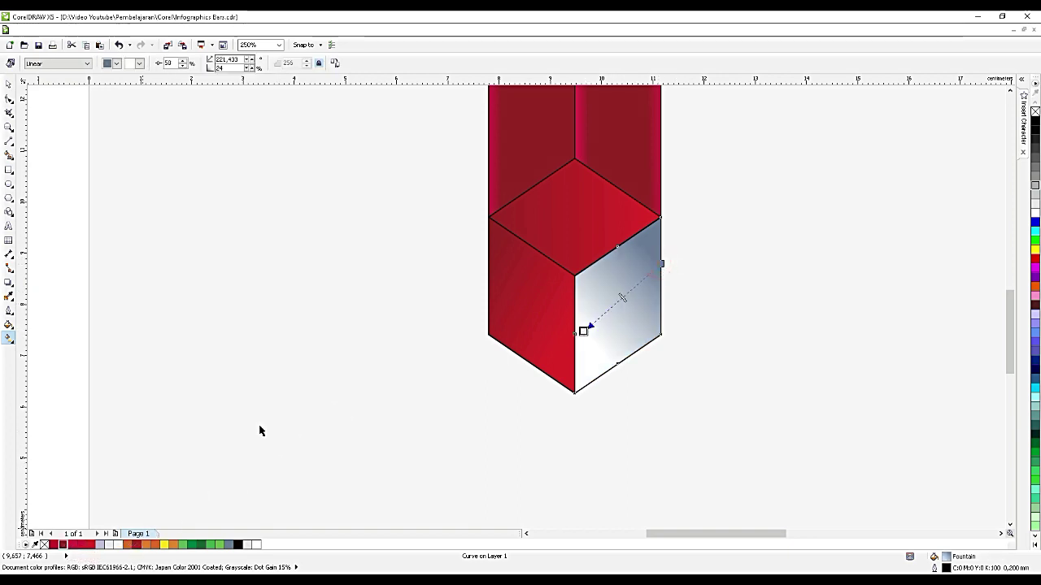
left_click_drag(62, 544, 661, 263)
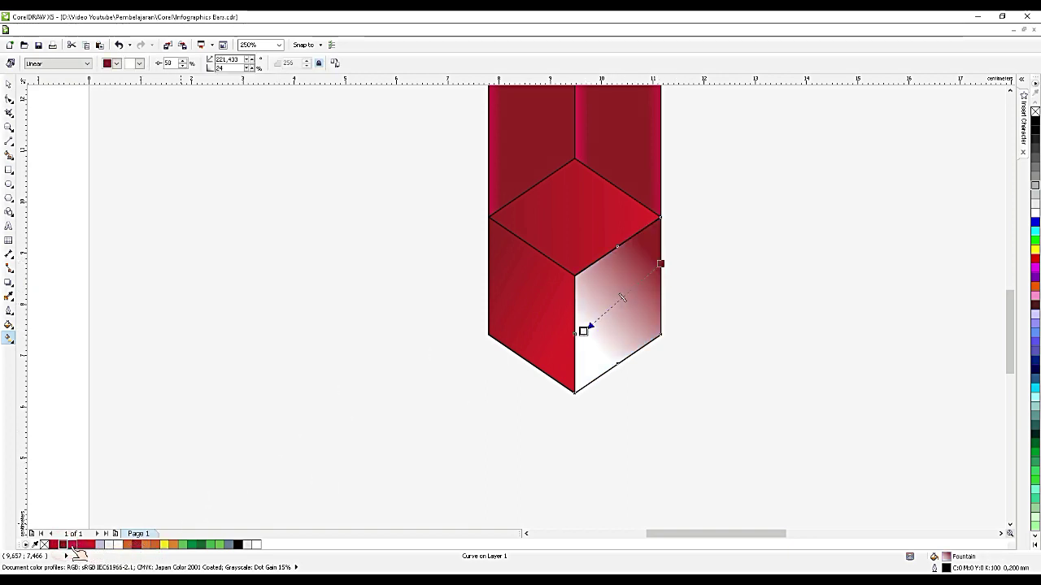
left_click_drag(88, 545, 580, 326)
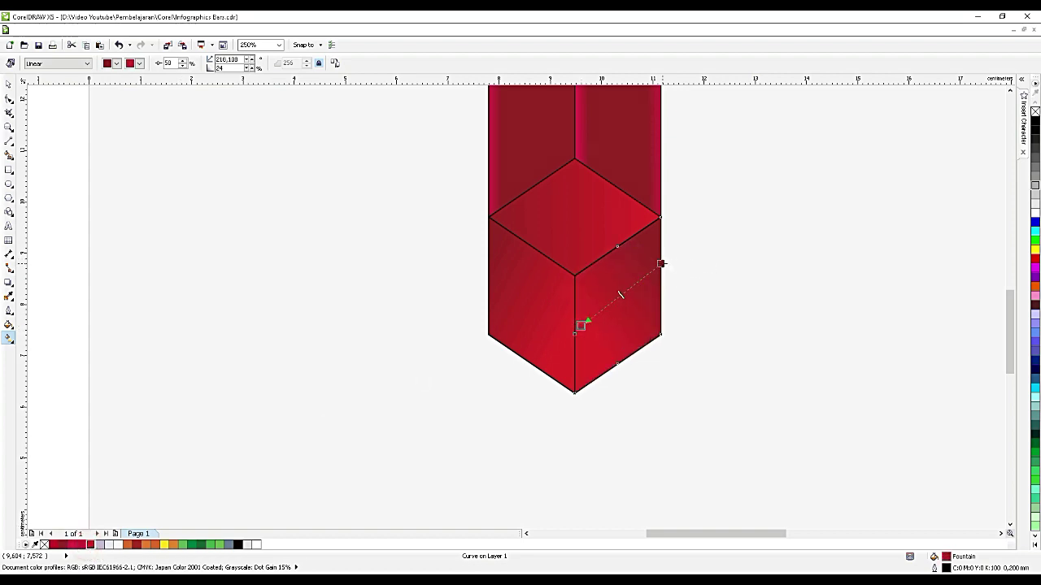
left_click_drag(661, 264, 687, 240)
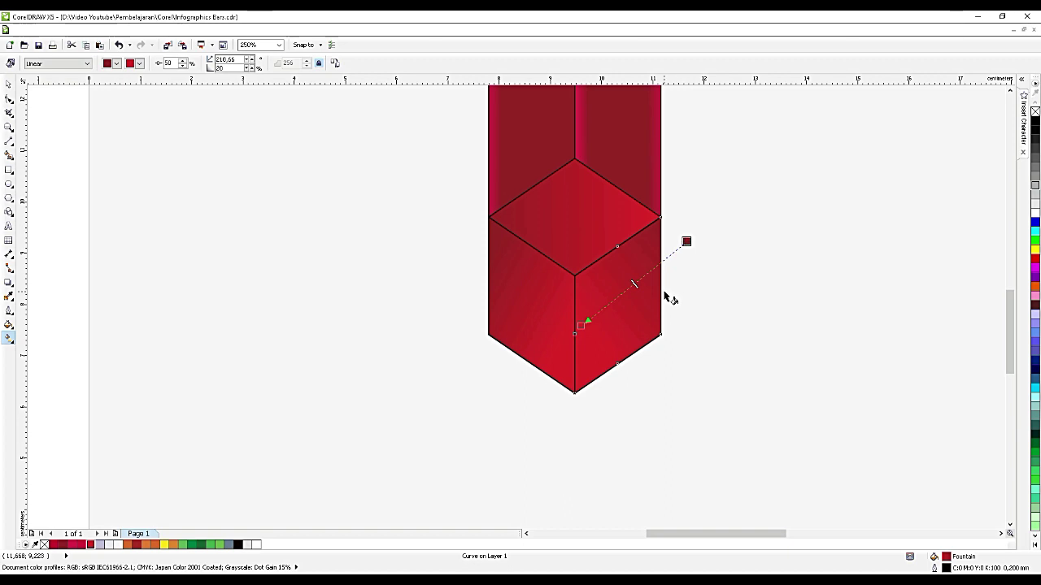
- Duplicate the cap's two grey-white side strips and move the copies straight down to the base of the bar
scroll(667, 298, "down", 2)
scroll(667, 298, "down", 1)
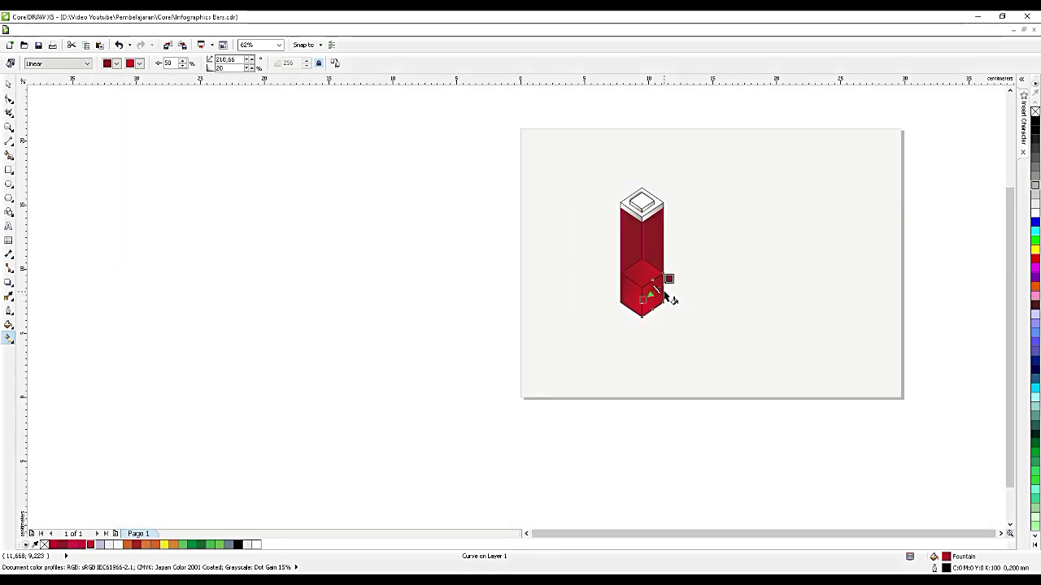
scroll(651, 209, "up", 1)
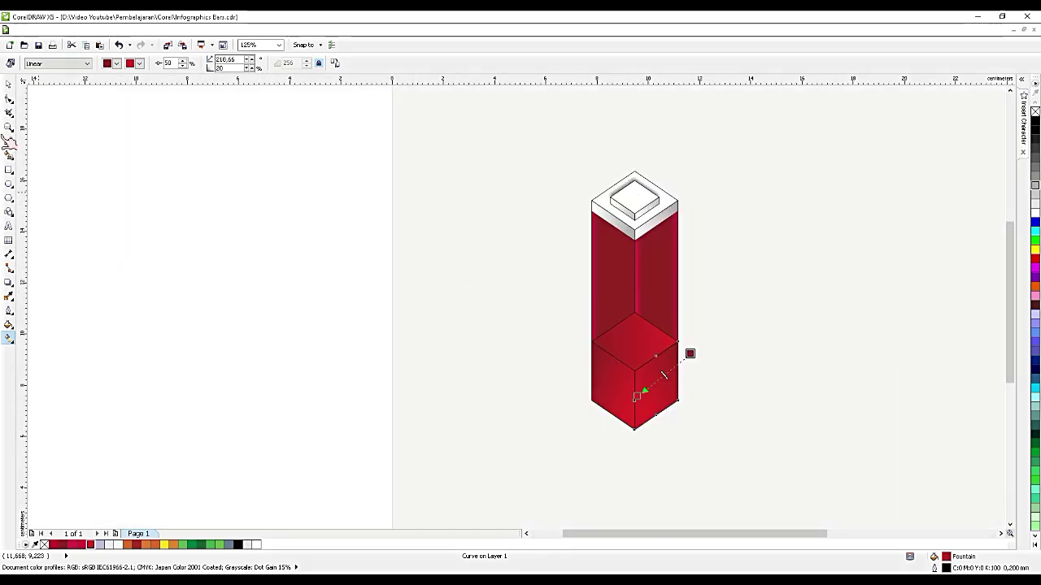
left_click(12, 86)
scroll(670, 417, "up", 1)
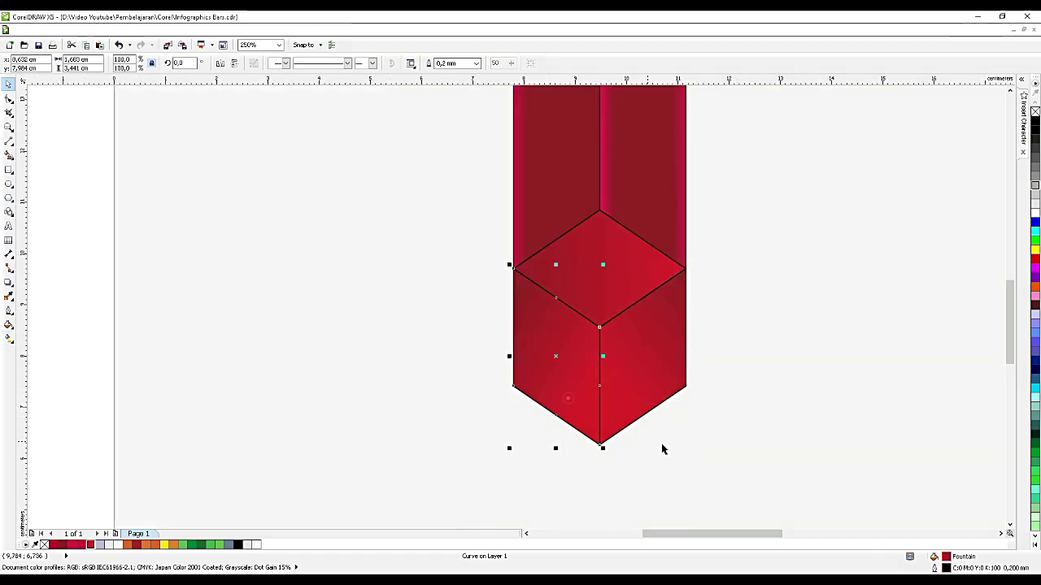
scroll(662, 446, "down", 1)
left_click(652, 237)
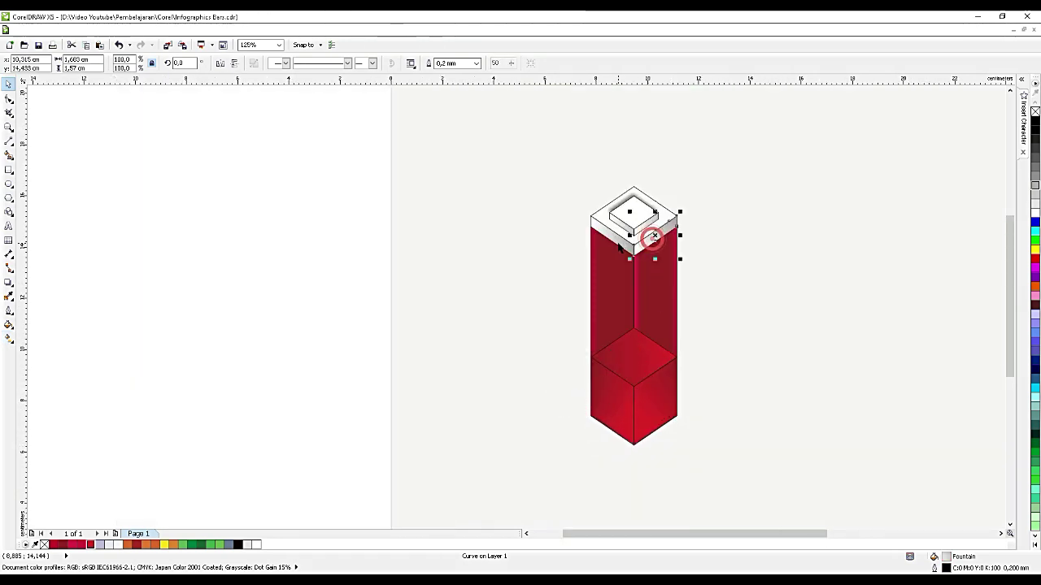
left_click(620, 243, "shift")
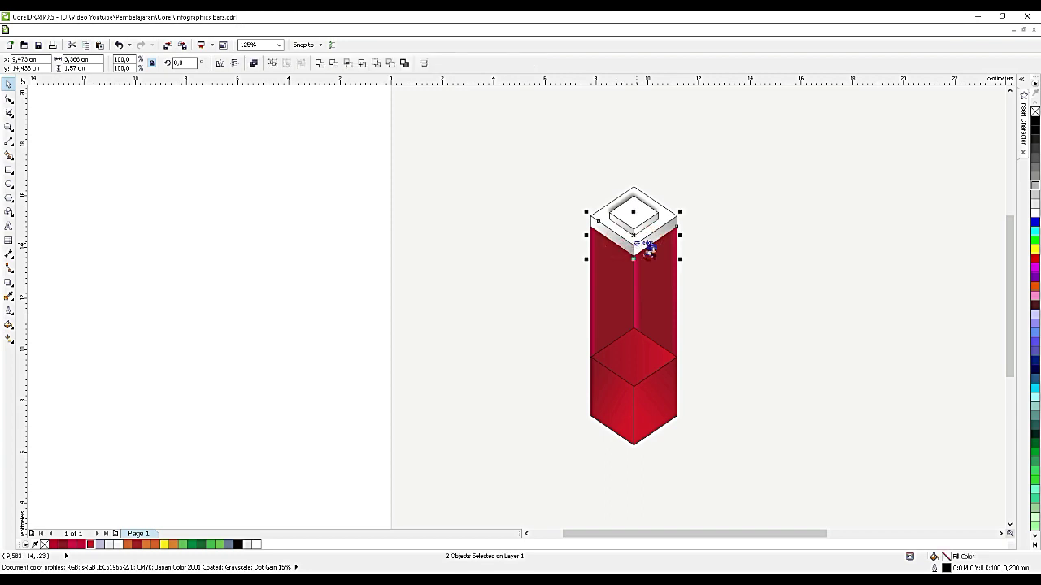
key("ctrl+c")
key("ctrl+v")
left_click_drag(634, 245, 634, 442)
- Snap the copied strips exactly against the bottom edges of the red cube and deselect them
scroll(633, 442, "up", 2)
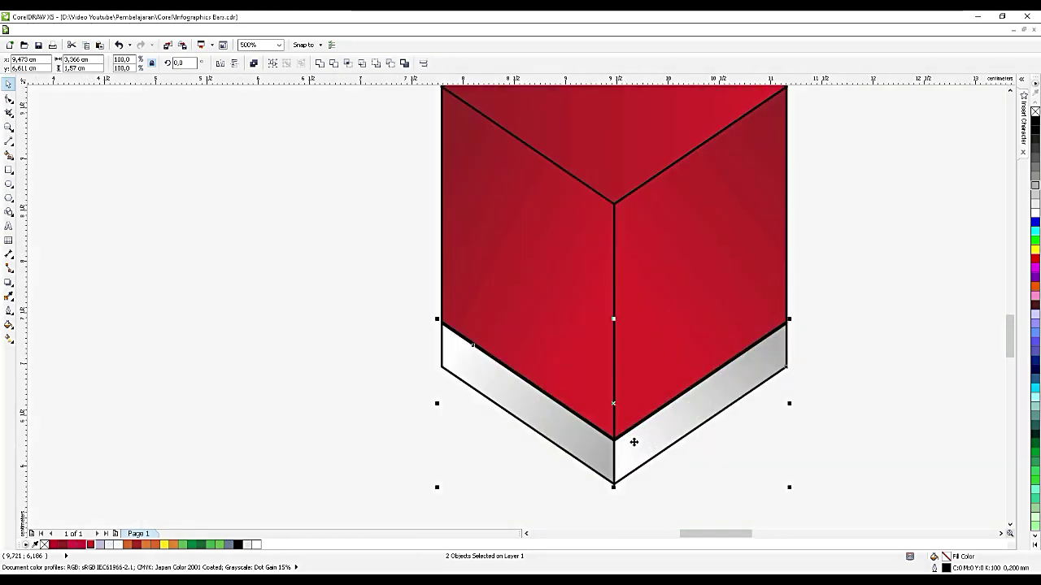
scroll(616, 440, "up", 1)
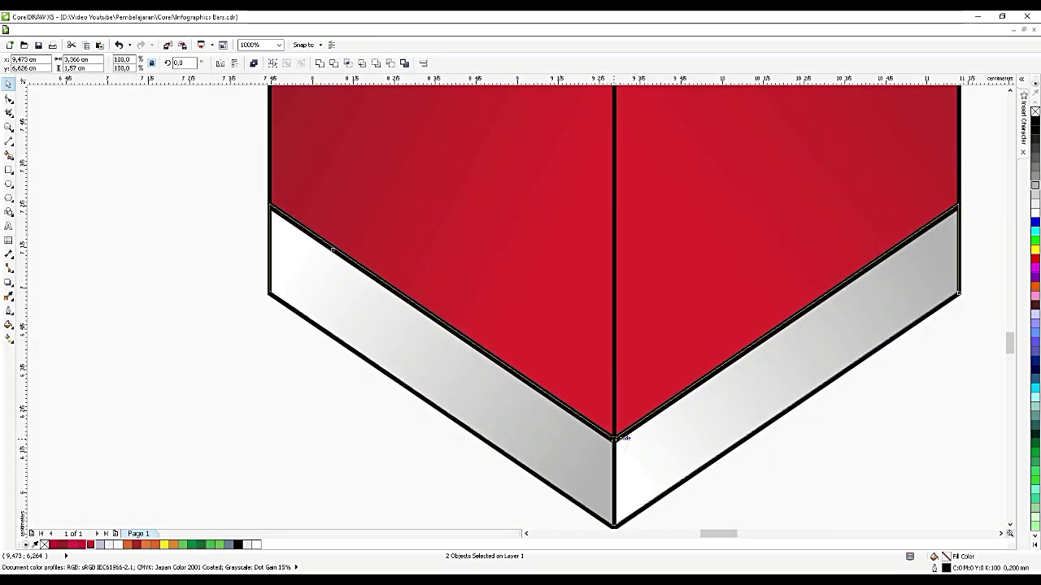
scroll(616, 440, "down", 2)
left_click(694, 453)
- Duplicate the lower cube's top diamond and move the copy straight down so its tip extends just below the base
scroll(697, 443, "down", 2)
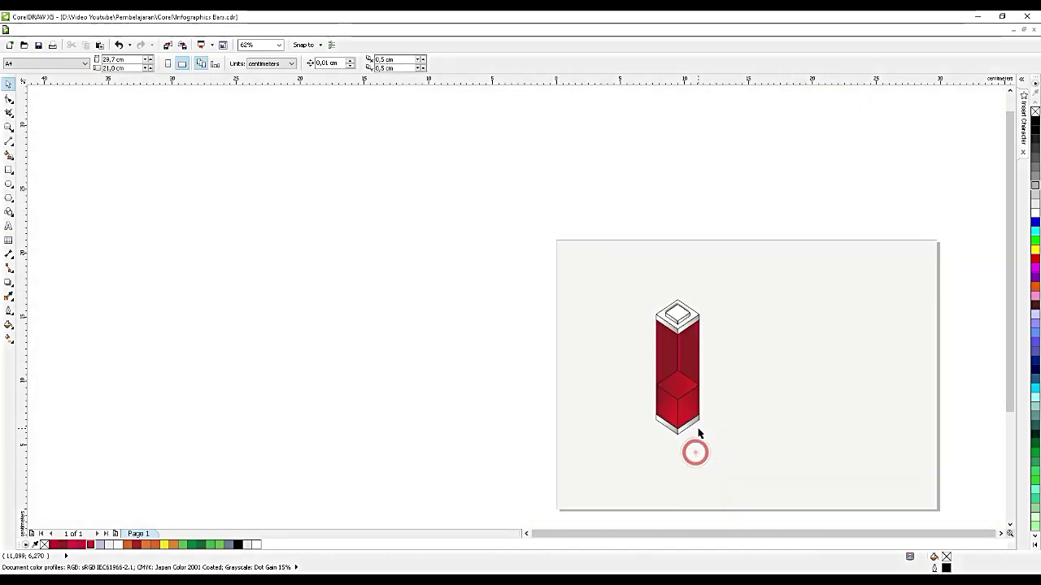
scroll(698, 434, "up", 1)
left_click(643, 331)
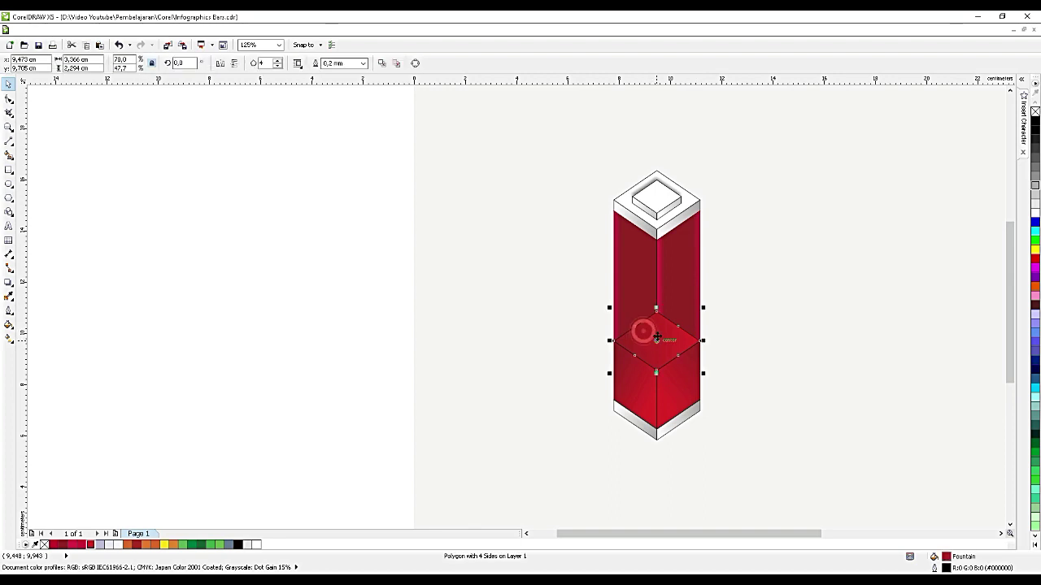
key("ctrl+c")
key("ctrl+v")
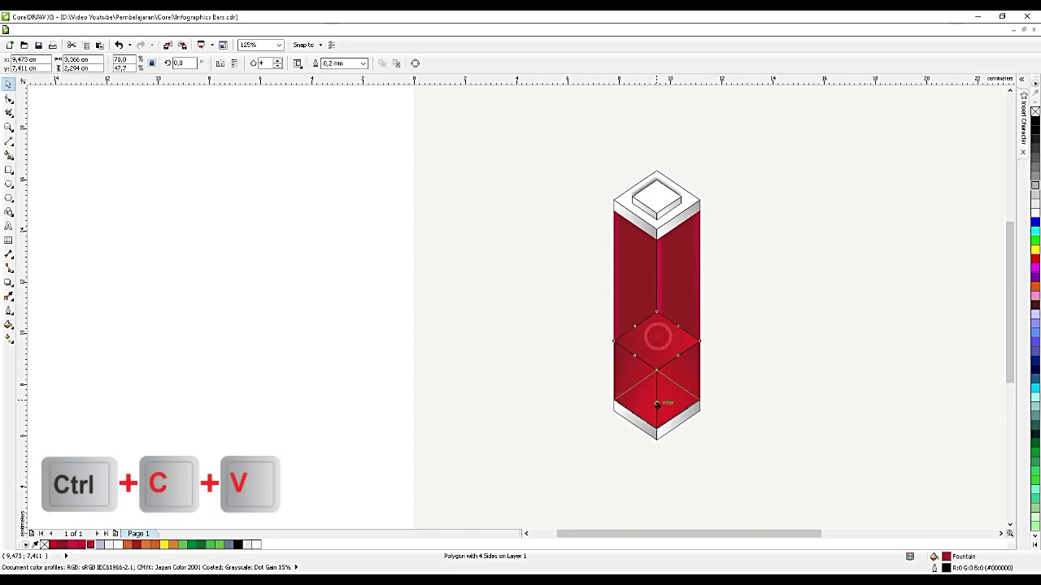
left_click_drag(657, 338, 656, 421)
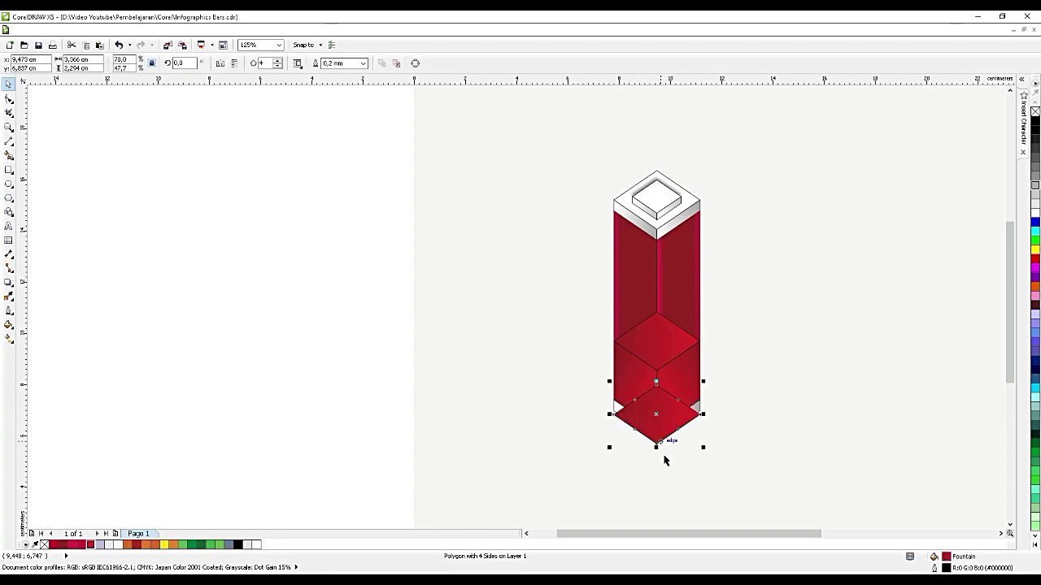
- Fill the copied diamond with grey #999999, remove its outline and send it behind the bar as a shadow under the base
scroll(663, 439, "up", 1)
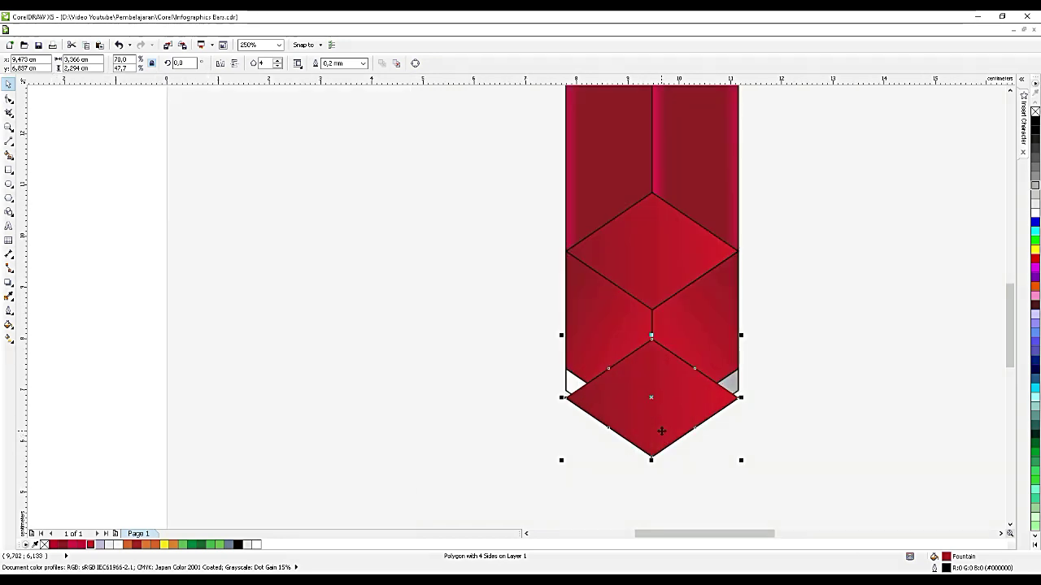
left_click(1035, 171)
right_click(1034, 112)
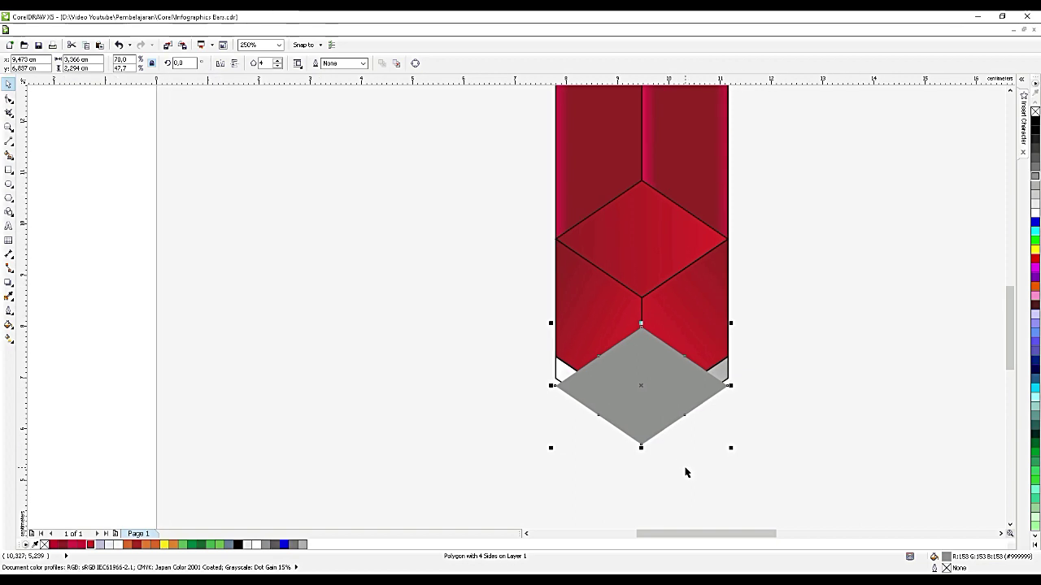
key("shift+Page_Down")
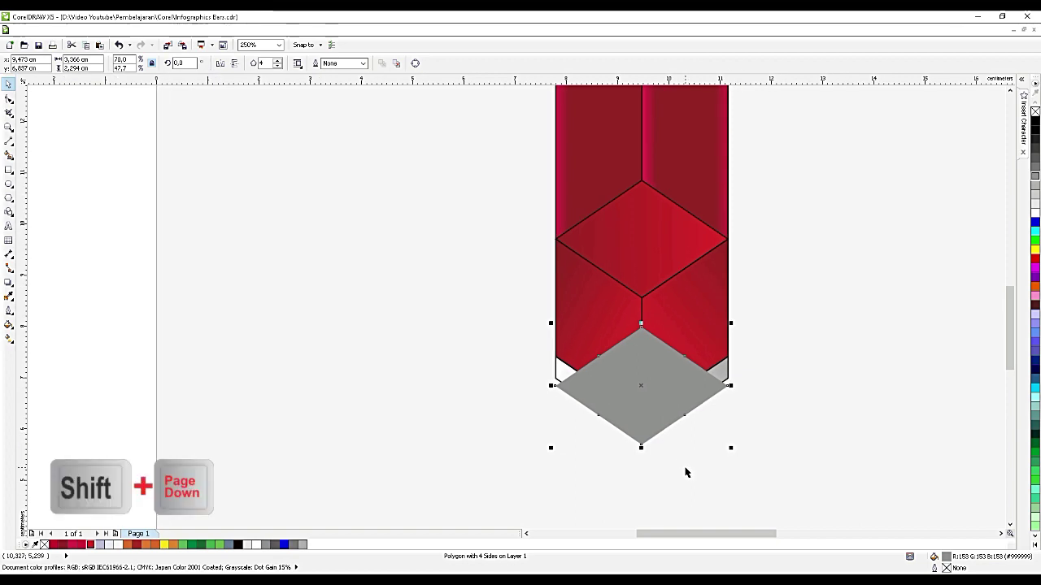
left_click(686, 469)
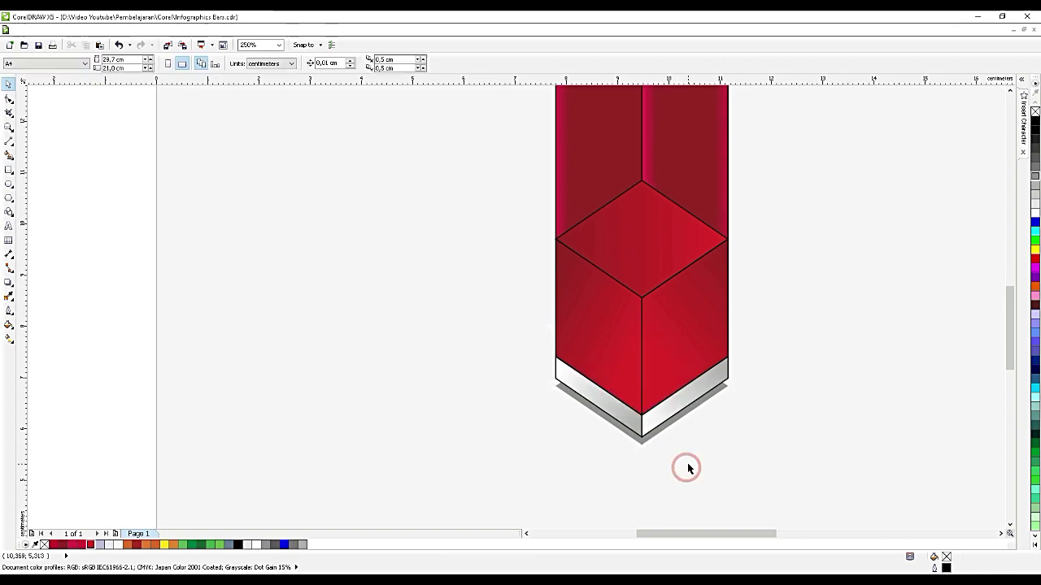
scroll(687, 468, "down", 1)
scroll(691, 460, "up", 1)
left_click(685, 422)
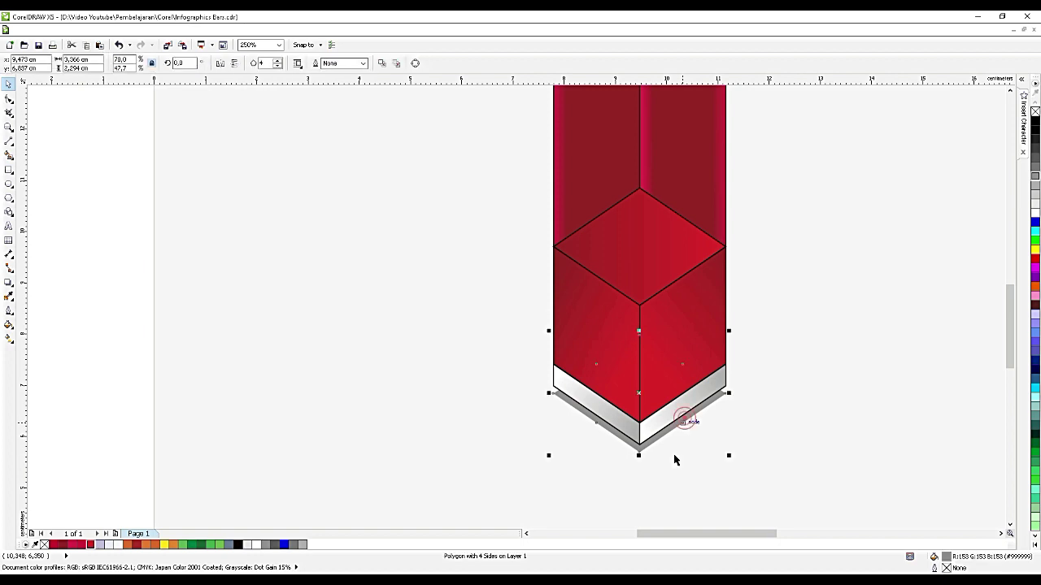
- Remove the outlines from all objects of the bar and deselect them
scroll(675, 457, "down", 2)
left_click_drag(230, 163, 794, 517)
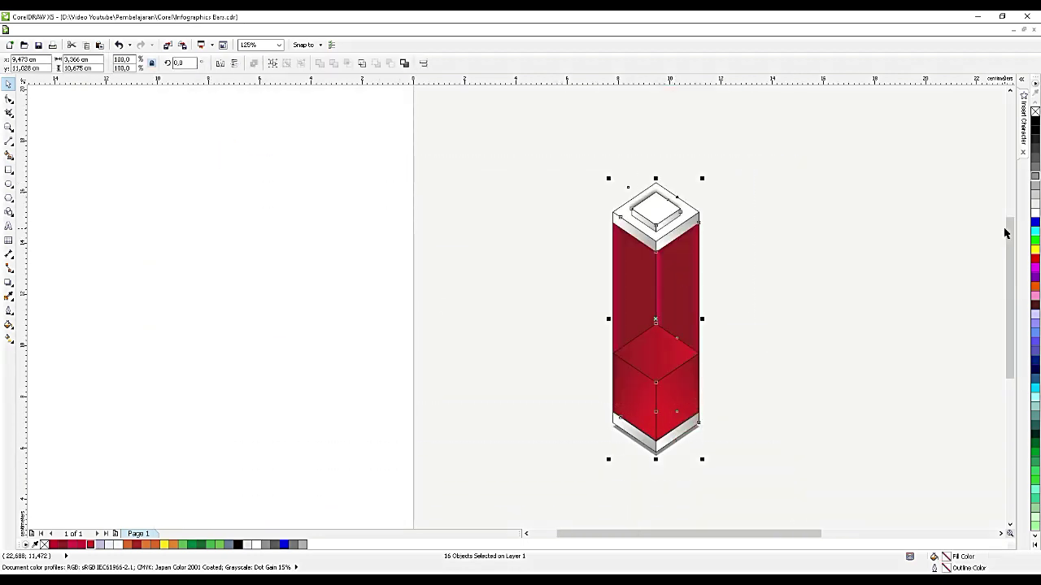
right_click(1035, 111)
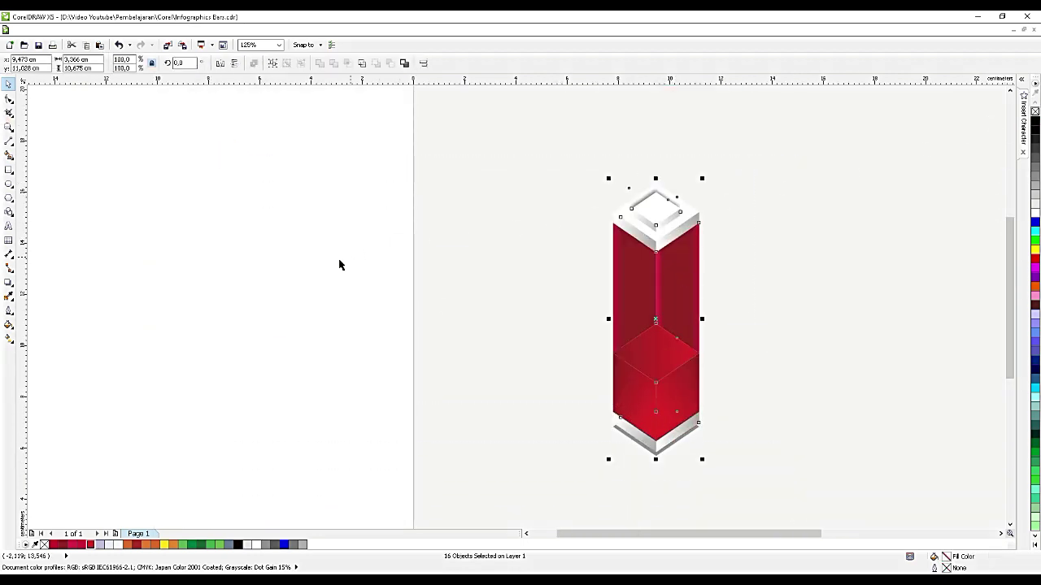
left_click(857, 333)
scroll(857, 333, "down", 2)
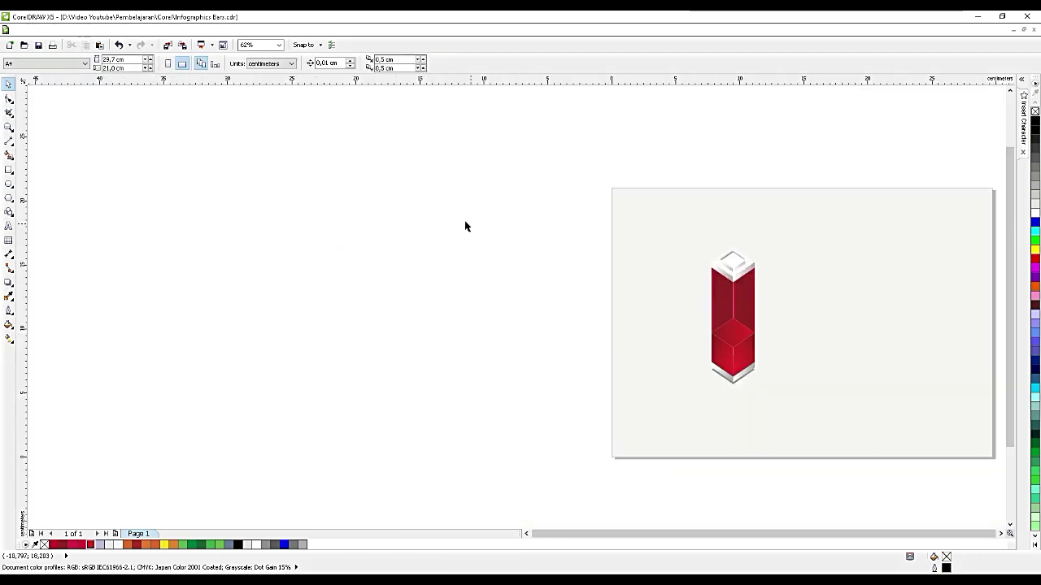
- Stretch the whole bar to about 5.81 cm wide and 12.81 cm tall, keeping it centred in place
left_click_drag(465, 210, 791, 418)
scroll(759, 294, "up", 2)
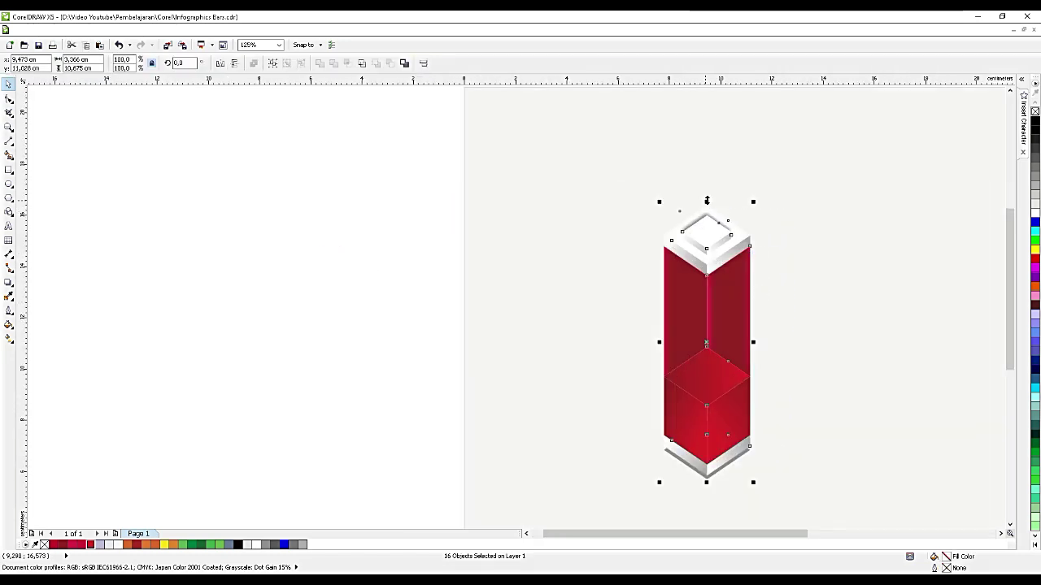
left_click_drag(707, 200, 707, 214)
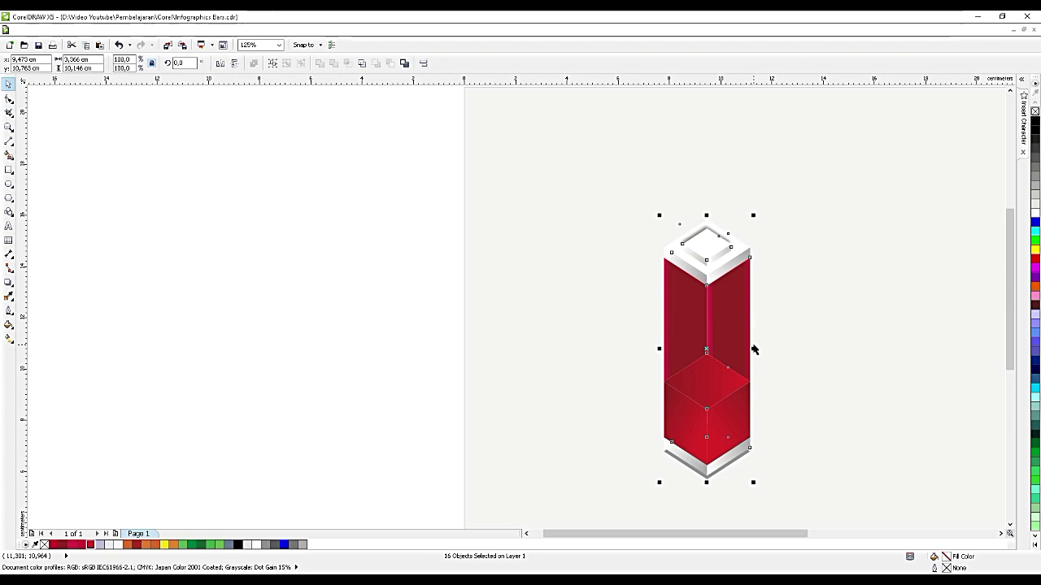
left_click_drag(754, 349, 767, 349)
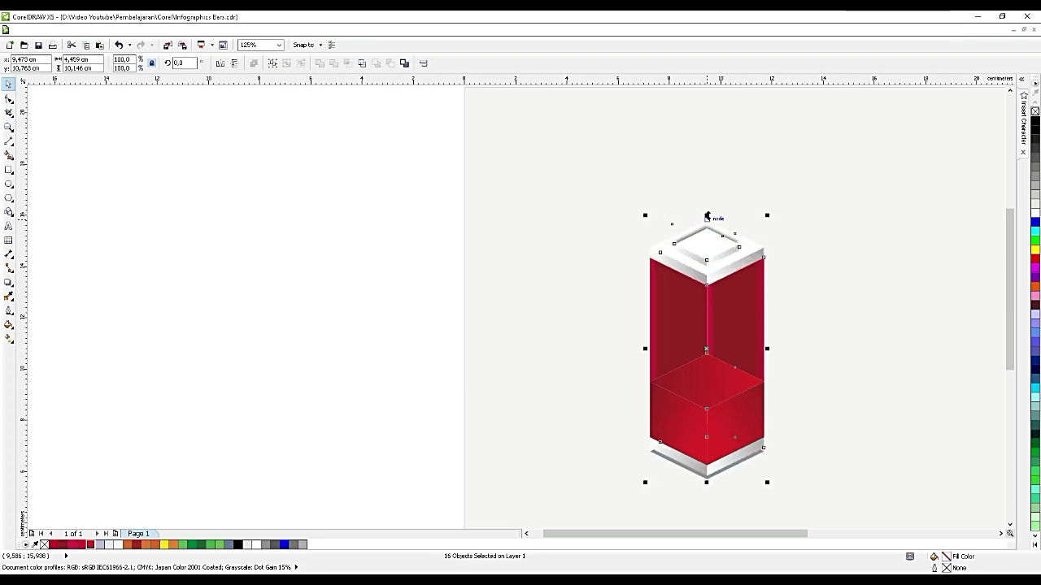
left_click_drag(707, 213, 707, 198)
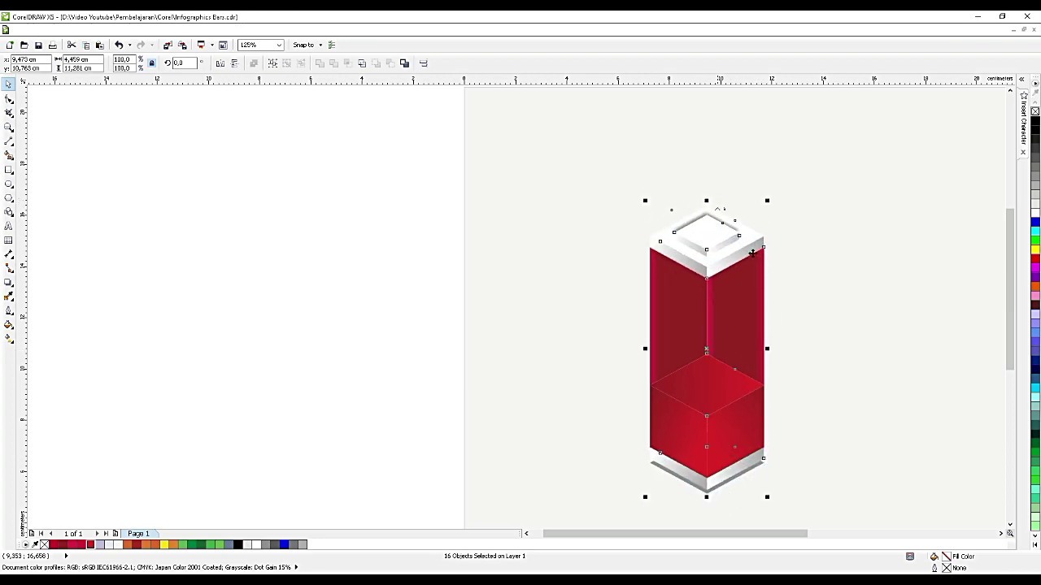
left_click_drag(769, 348, 785, 349)
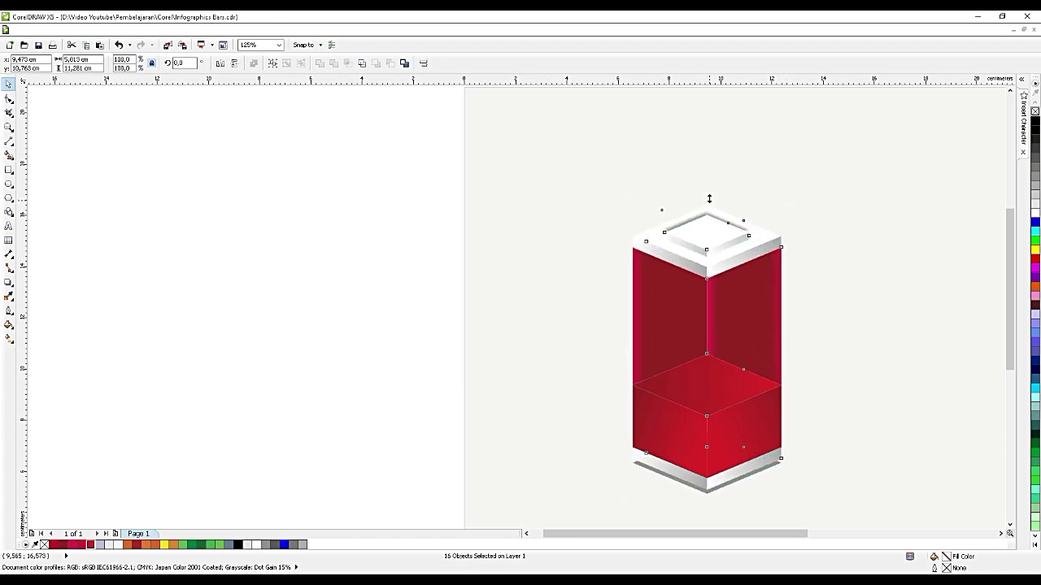
left_click_drag(709, 198, 708, 180)
scroll(458, 257, "down", 2)
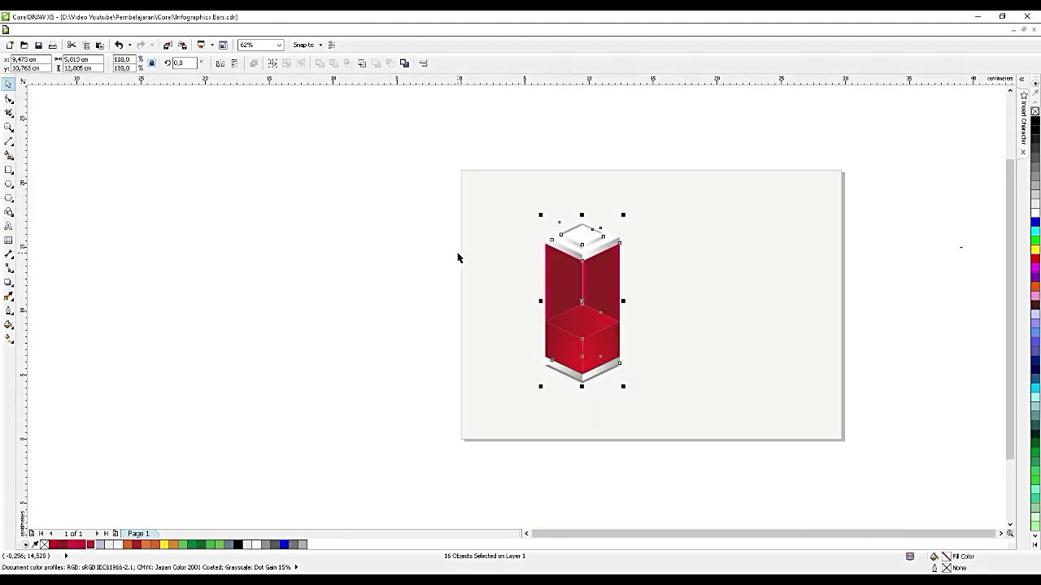
- Scale the bar down proportionally to about 5.01 by 11.09 cm and move it up toward the page's left side
left_click_drag(621, 215, 616, 220)
left_click_drag(588, 278, 565, 256)
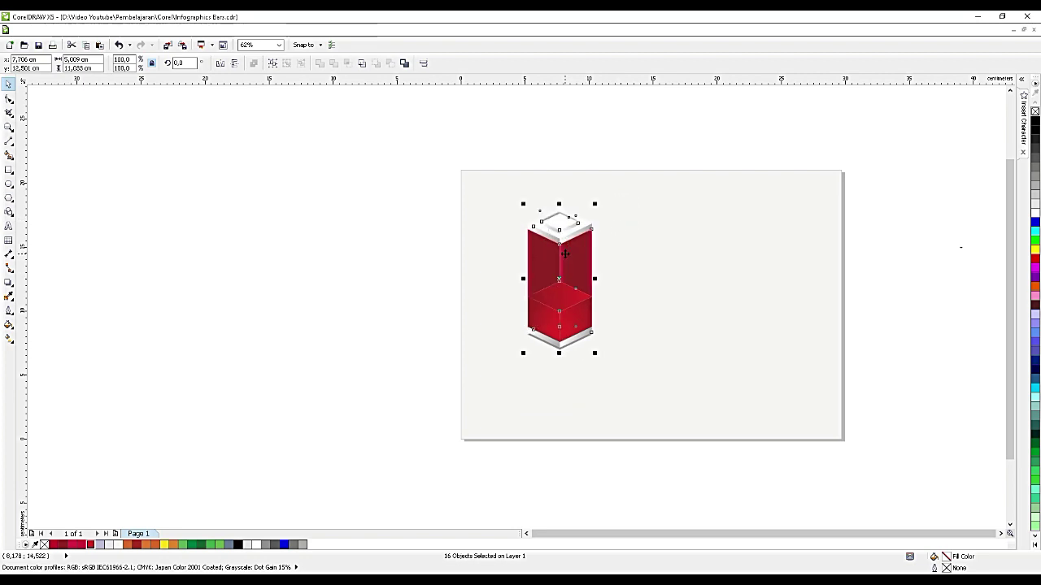
left_click(406, 259)
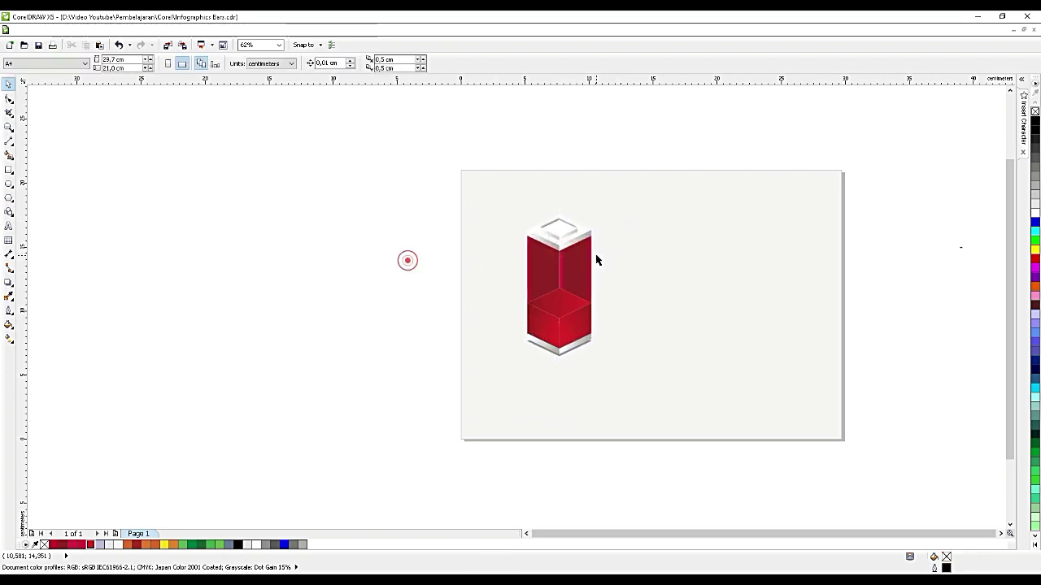
- Duplicate the complete bar and place the copy to its right at the same height, leaving a small gap
scroll(594, 262, "up", 2)
scroll(548, 302, "up", 4)
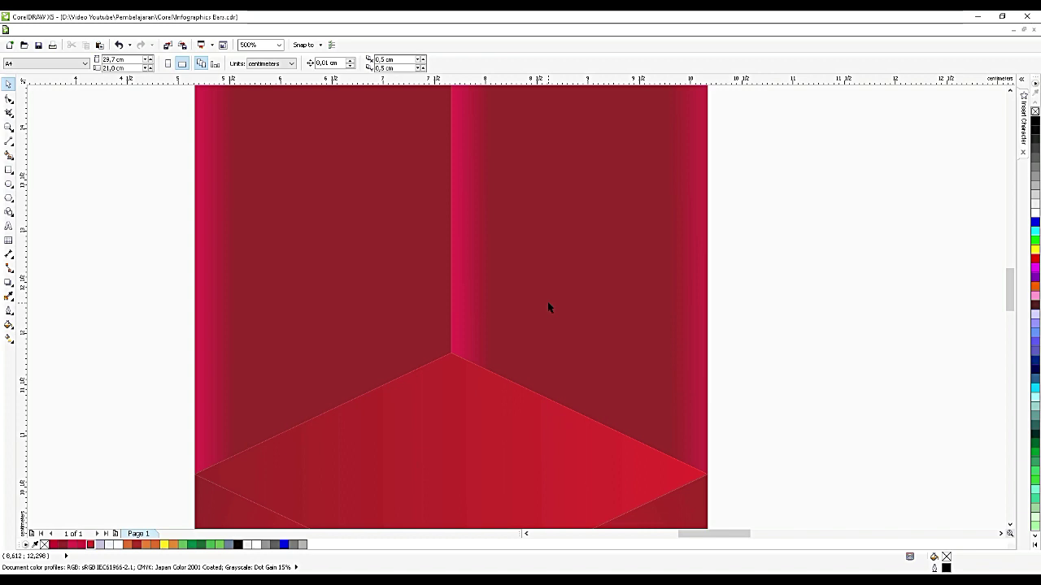
scroll(547, 302, "down", 6)
scroll(528, 303, "up", 2)
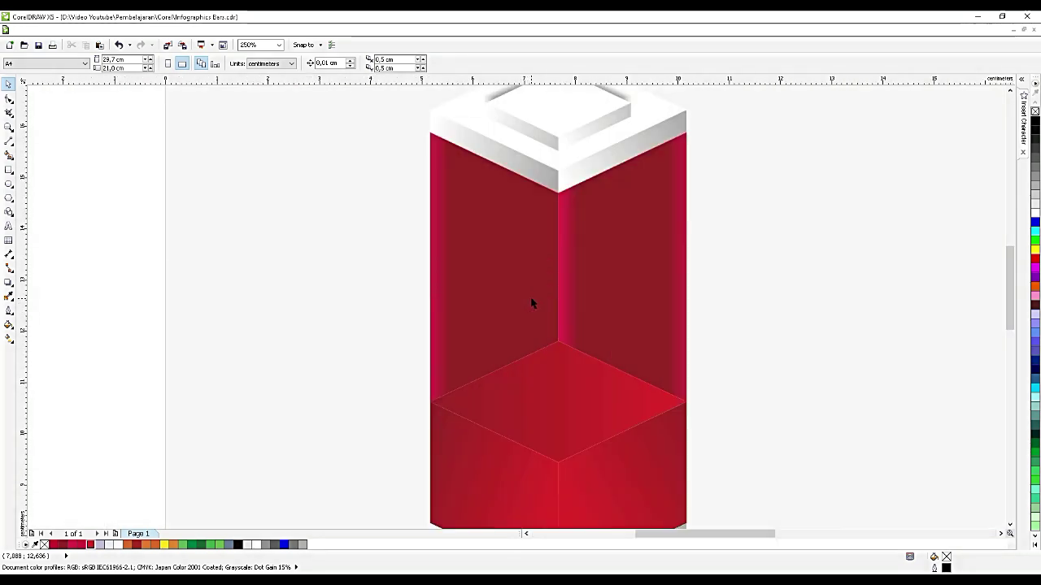
scroll(530, 302, "down", 2)
left_click_drag(281, 156, 734, 507)
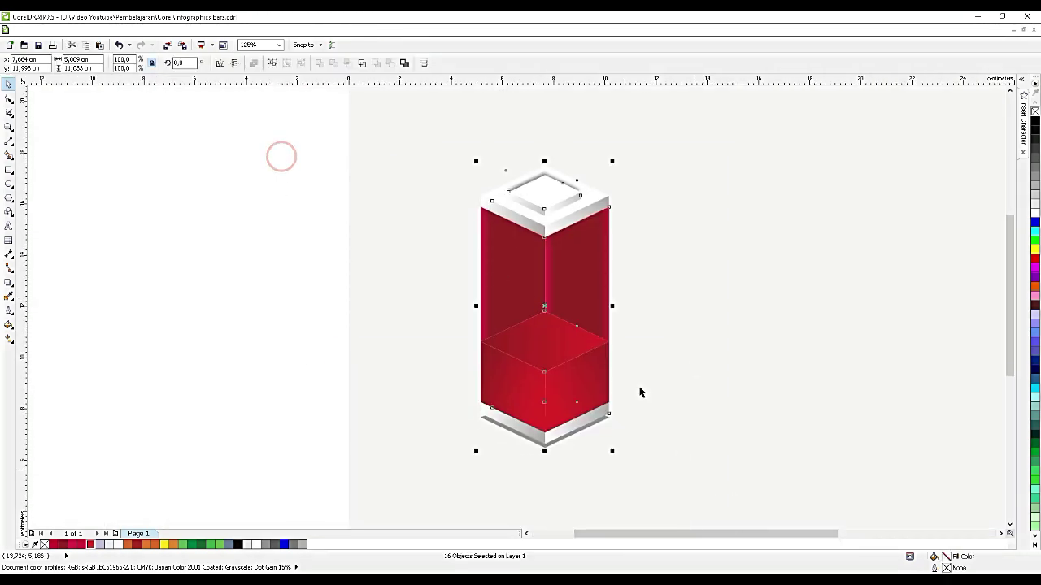
key("ctrl+c")
key("ctrl+v")
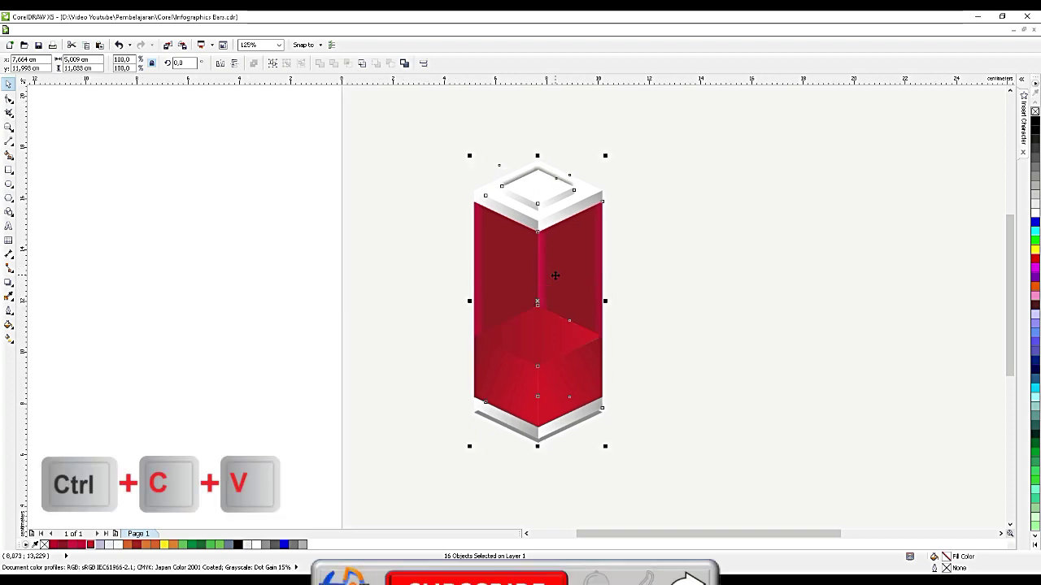
left_click_drag(553, 276, 708, 284)
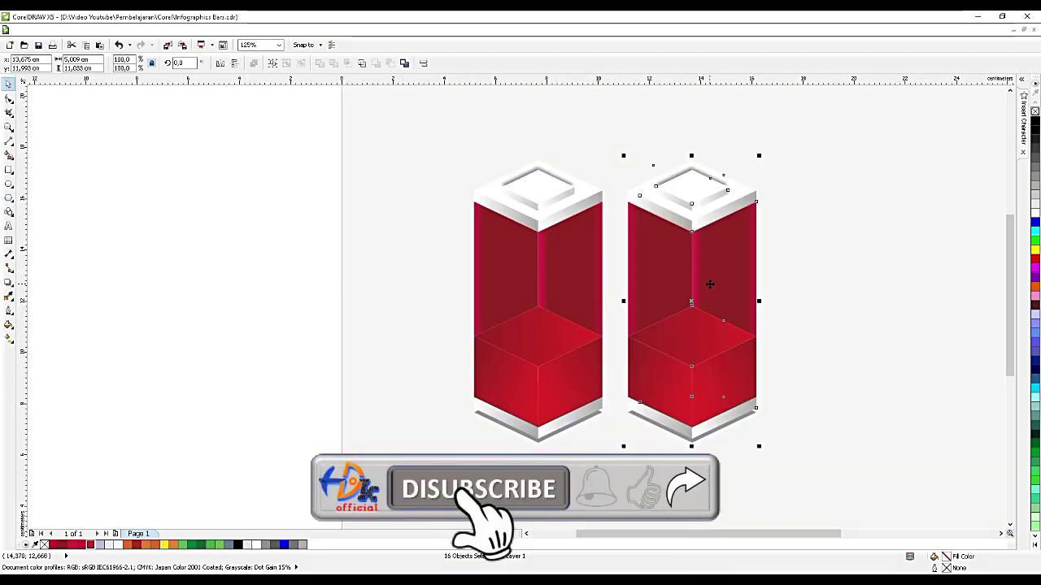
- Duplicate the second bar and place the copy to its right in line with the other two
scroll(561, 239, "down", 3)
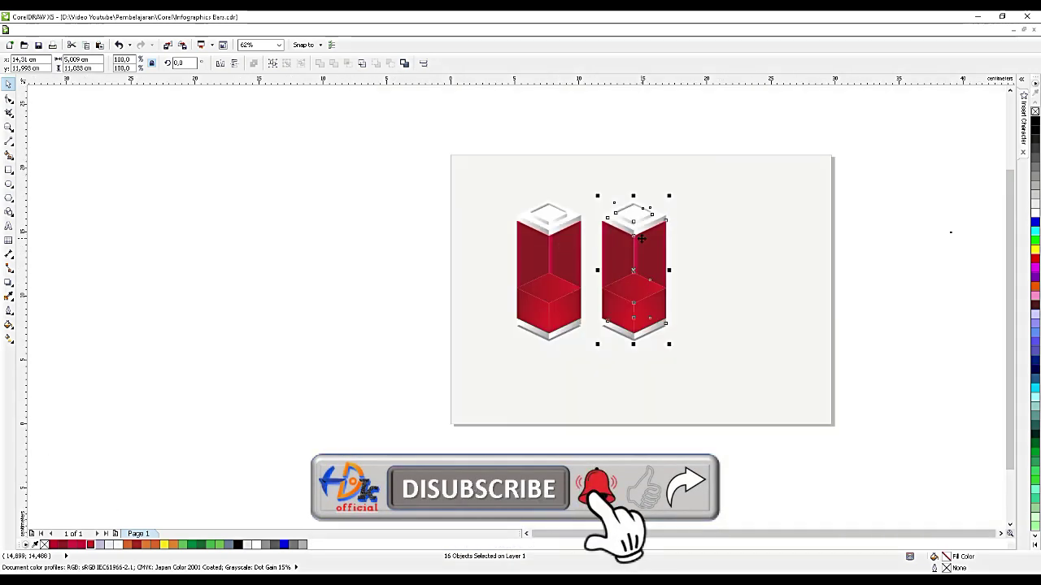
key("ctrl+c")
key("ctrl+v")
left_click_drag(645, 253, 712, 265)
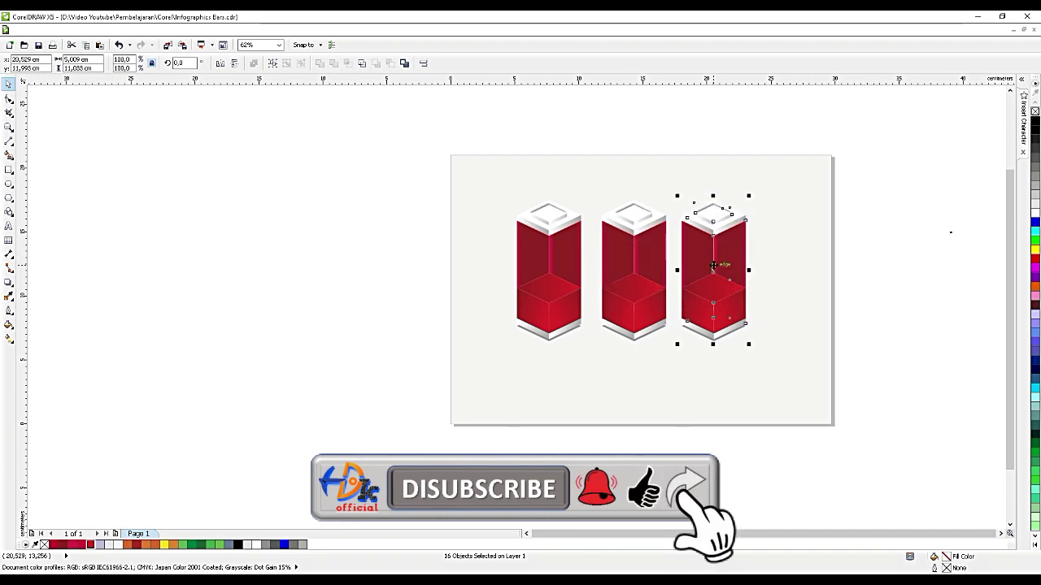
- Move the third bar farther right to widen its gap from the middle bar
scroll(712, 265, "up", 3)
left_click_drag(975, 474, 624, 121)
left_click_drag(713, 208, 748, 207)
scroll(605, 386, "down", 3)
left_click(622, 191)
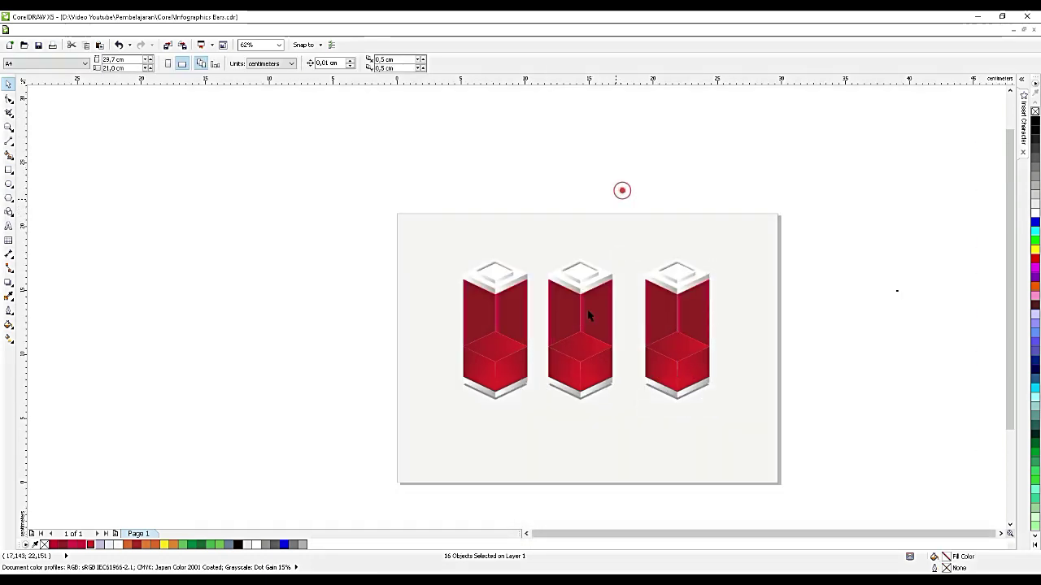
- Move the middle bar slightly right to about x 14.8 cm so the three bars are evenly spaced
left_click_drag(625, 445, 525, 232)
scroll(600, 311, "up", 1)
left_click_drag(595, 321, 606, 320)
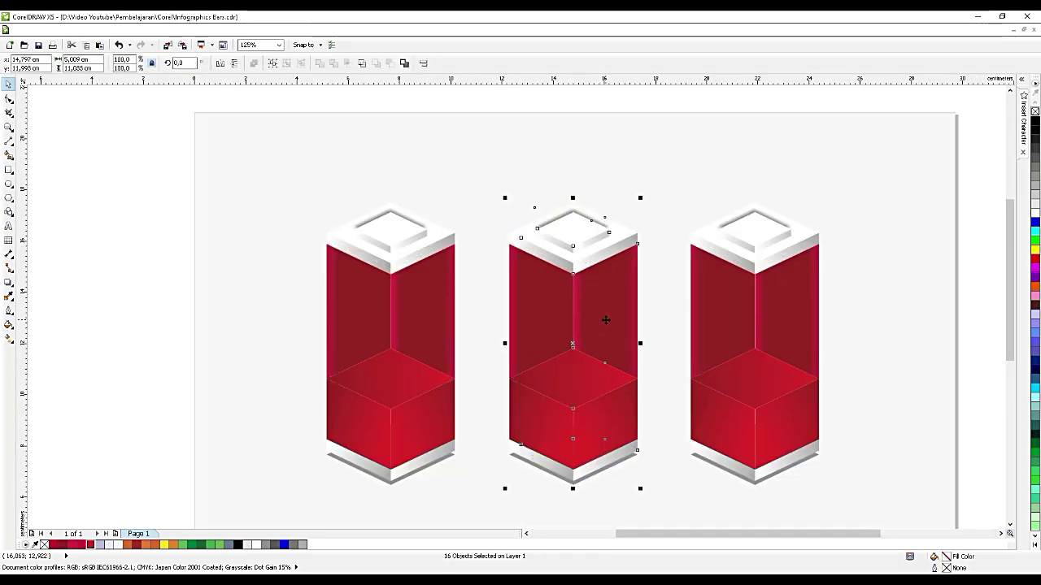
left_click(151, 303)
- Recolor the middle bar's upper left face gradient with yellow at its outer edge and crimson at the next colour node
scroll(542, 336, "up", 3)
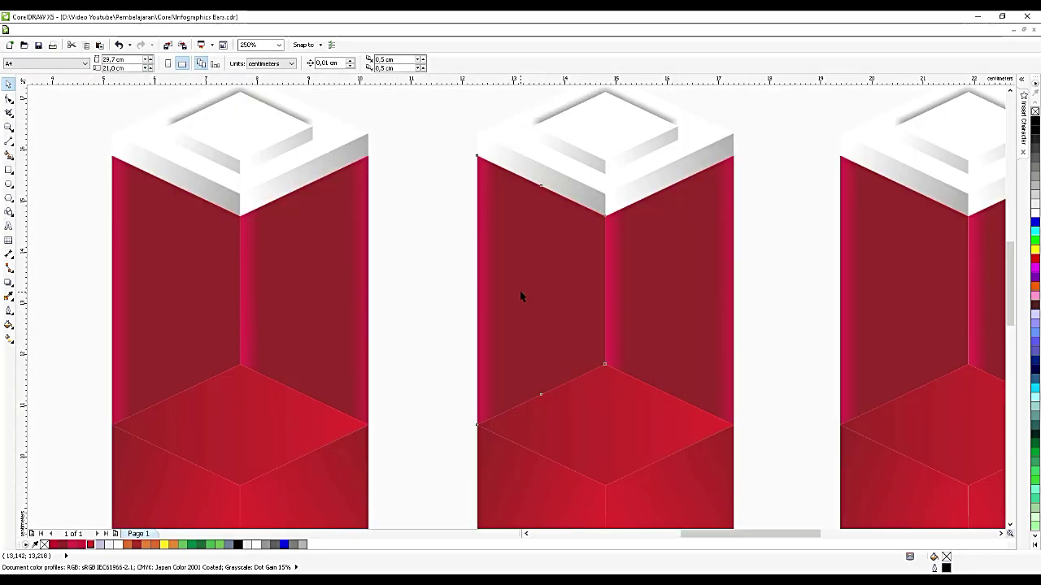
left_click(520, 293)
left_click(9, 337)
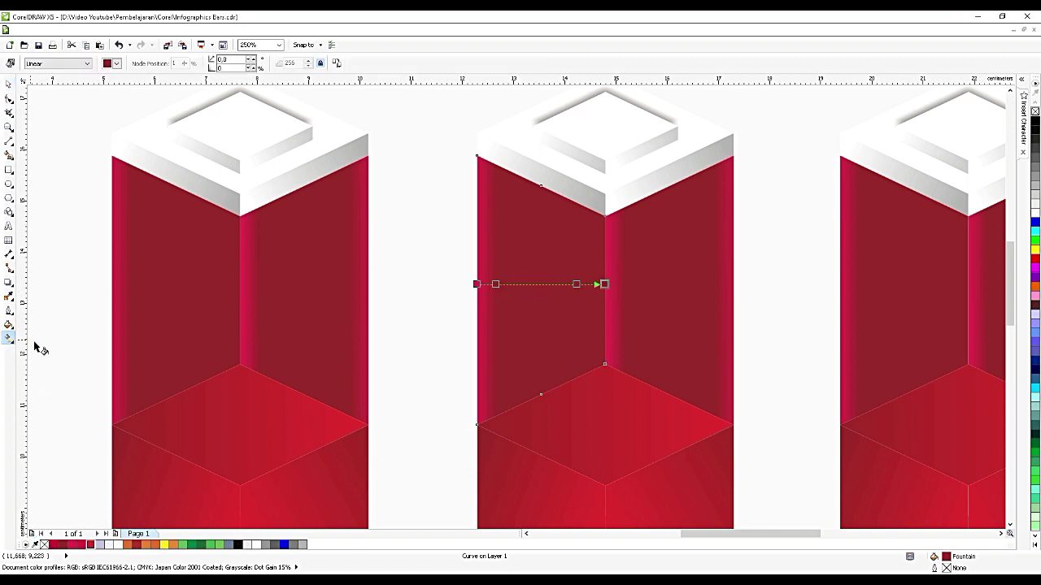
left_click_drag(482, 290, 477, 285)
left_click_drag(164, 544, 605, 285)
key("ctrl+z")
left_click_drag(81, 544, 495, 284)
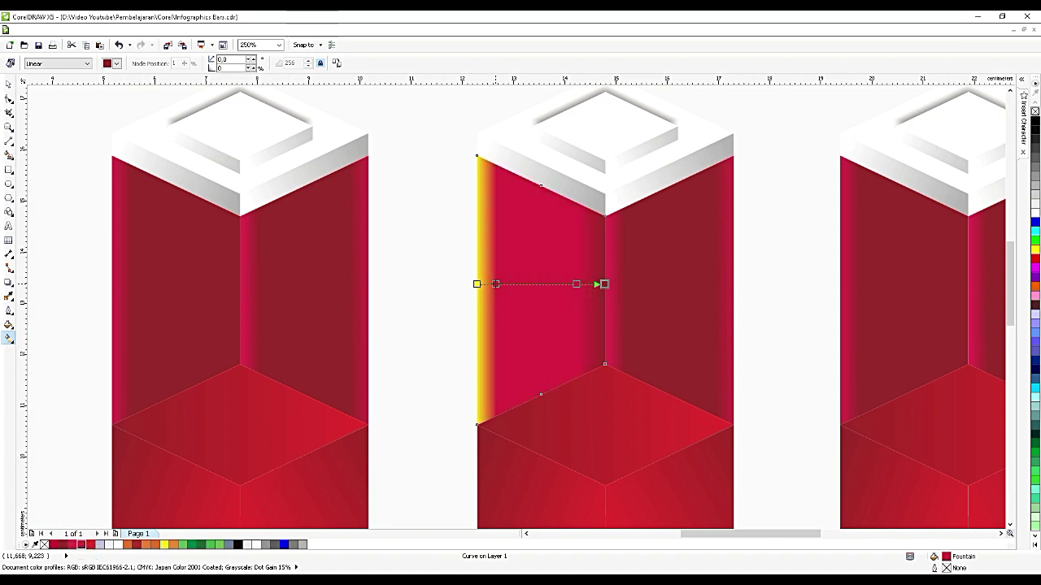
- Recolor the middle bar's upper right face gradient with yellow at the centre edge and crimson across the rest
left_click(690, 299)
left_click(167, 546)
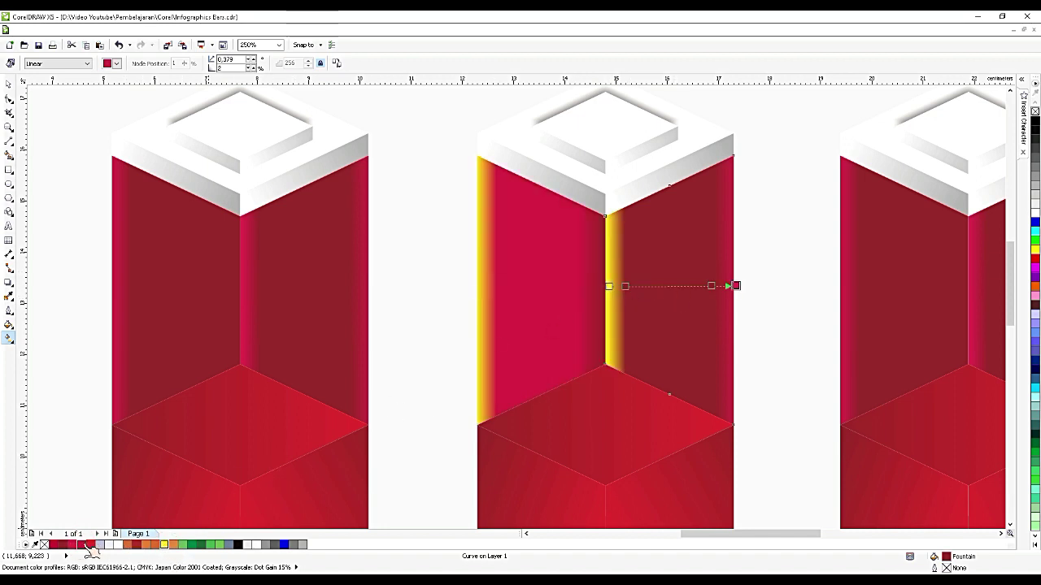
left_click_drag(86, 546, 626, 286)
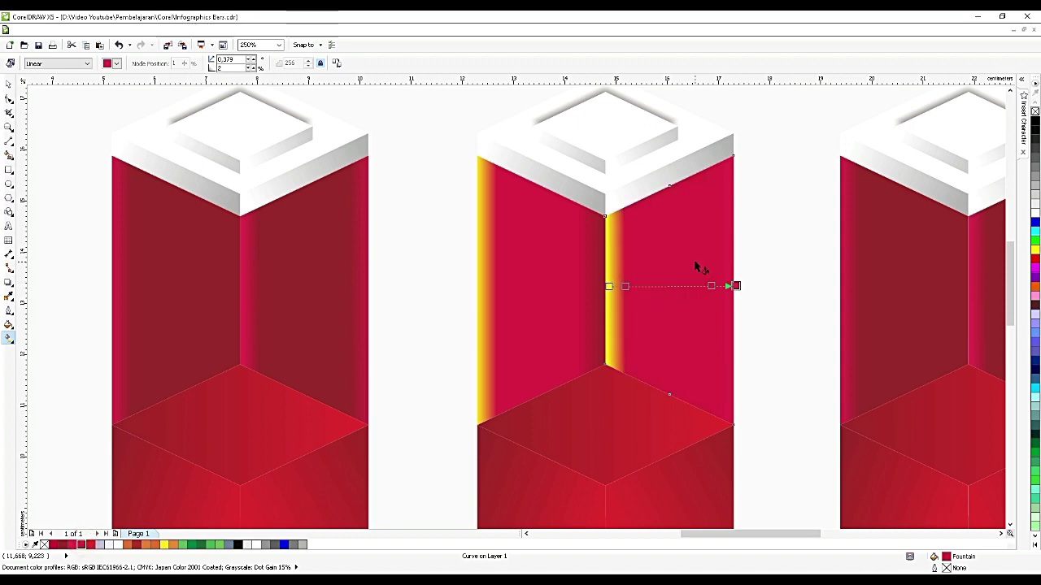
scroll(697, 266, "down", 2)
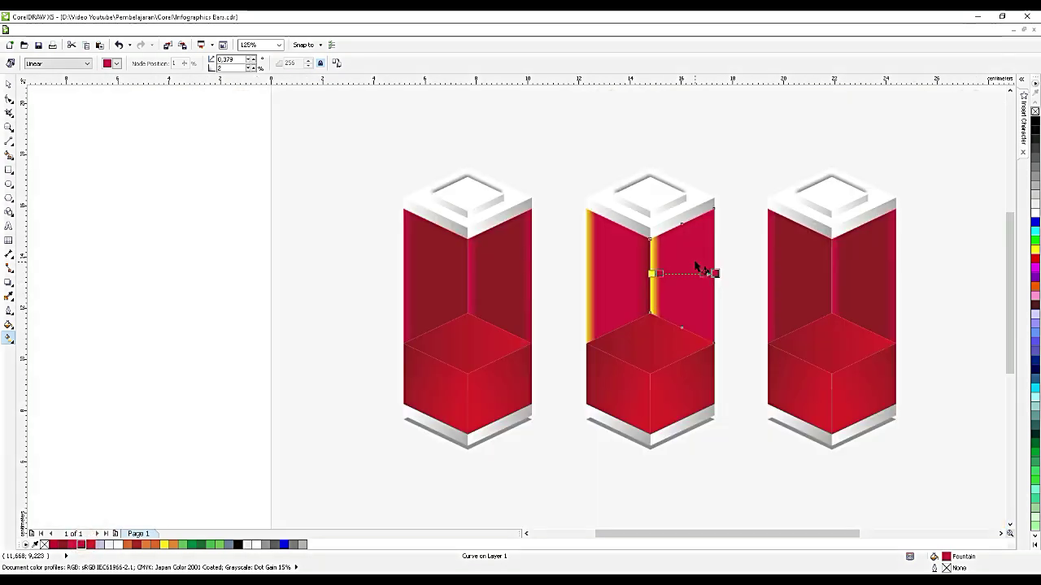
- Recolor the gradient on the middle bar's fill-level diamond with yellow at its right end and red at its left end
scroll(701, 350, "up", 2)
left_click(662, 349)
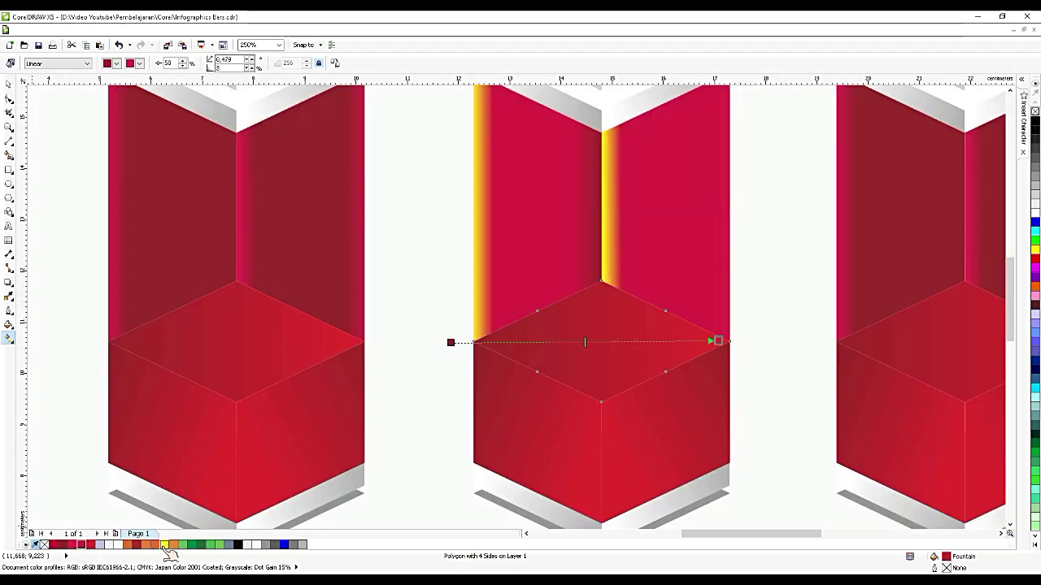
left_click_drag(727, 344, 718, 341)
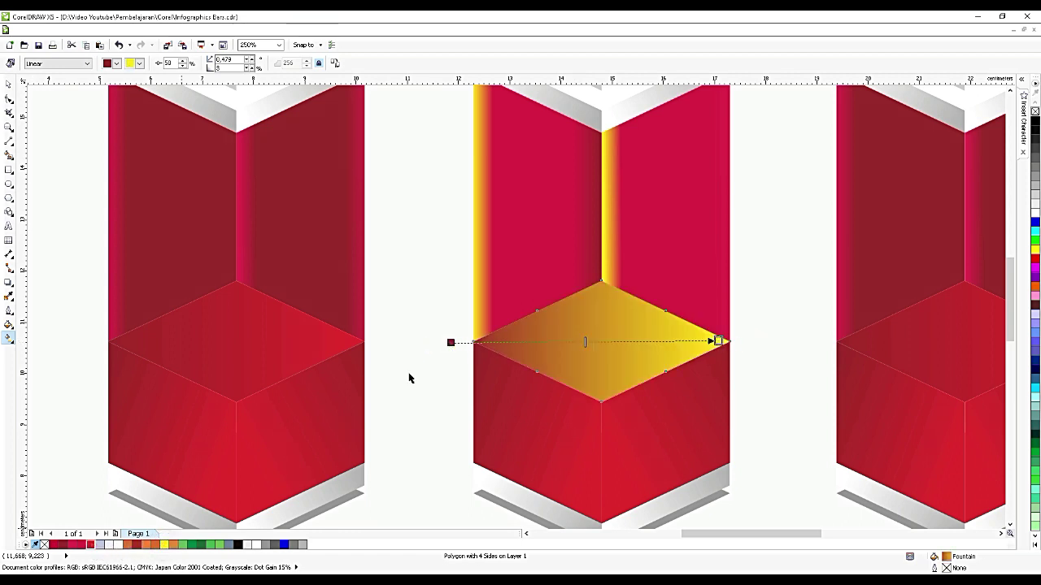
left_click_drag(409, 378, 449, 342)
- Recolor the middle bar's lower left face with a yellow-to-red gradient and shift both gradient ends toward the centre edge
left_click(546, 424)
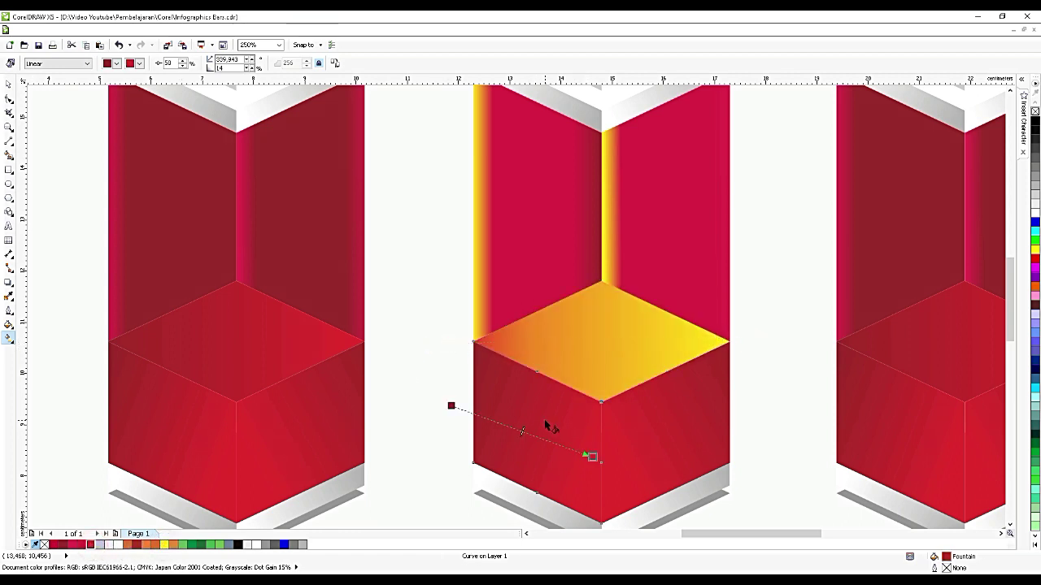
left_click_drag(592, 457, 601, 459)
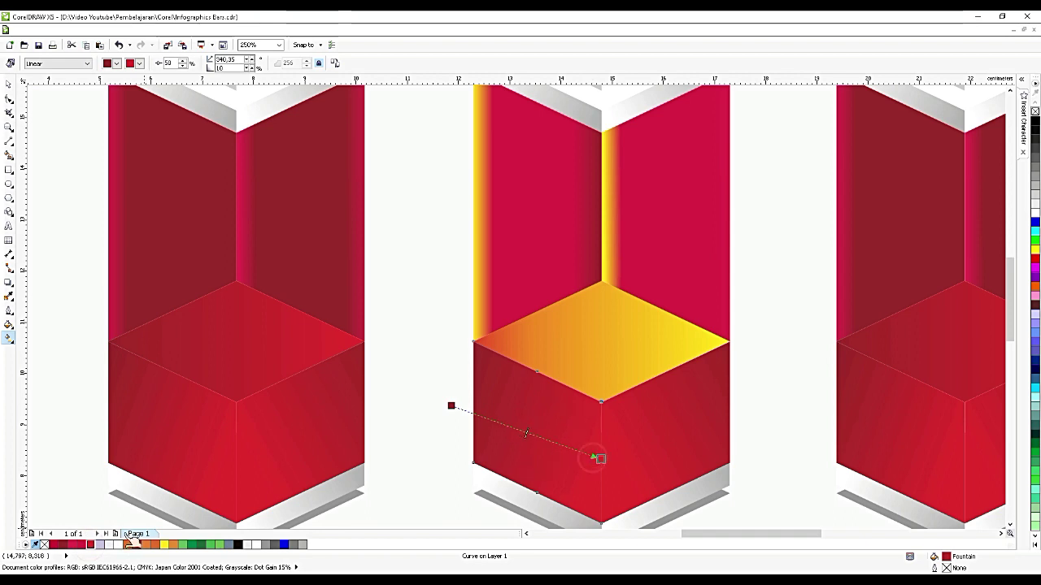
left_click_drag(163, 546, 451, 407)
left_click_drag(450, 407, 488, 416)
left_click_drag(600, 460, 635, 469)
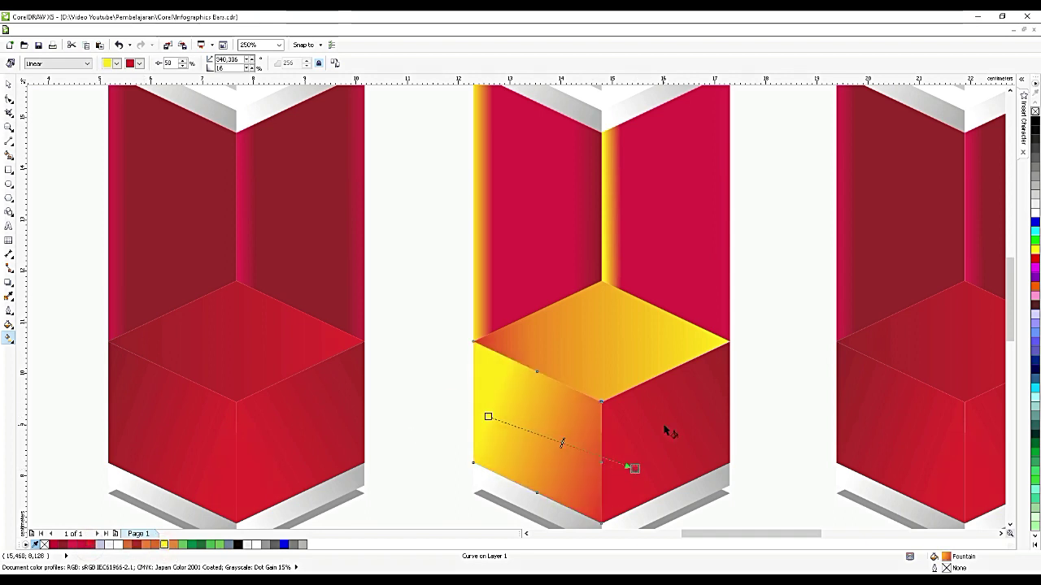
- Recolor the middle bar's lower right face with yellow at the centre edge and crimson at the outer end, moving the midpoint to about 37%
left_click(662, 449)
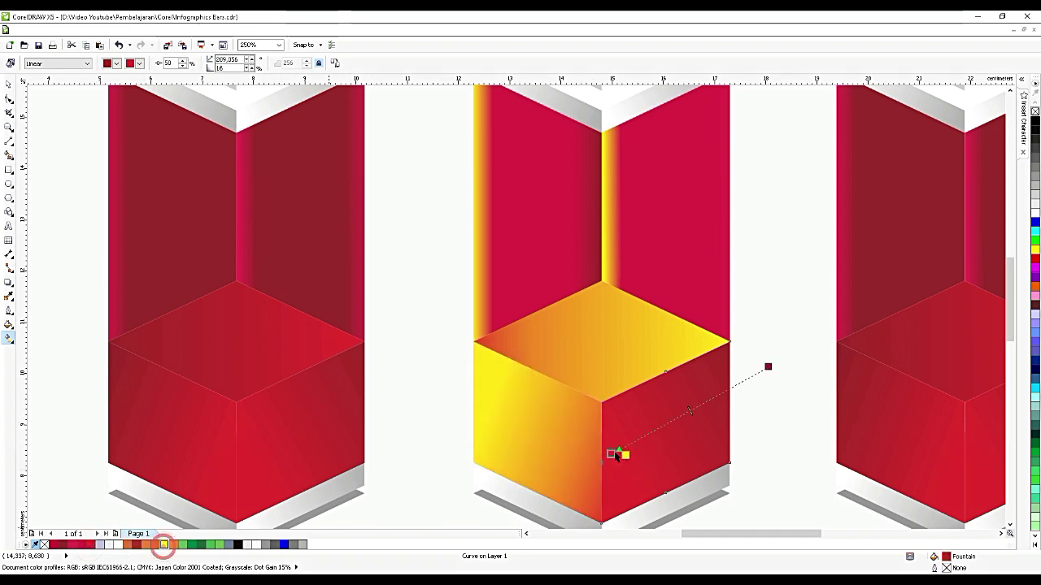
left_click(165, 544)
left_click(165, 544)
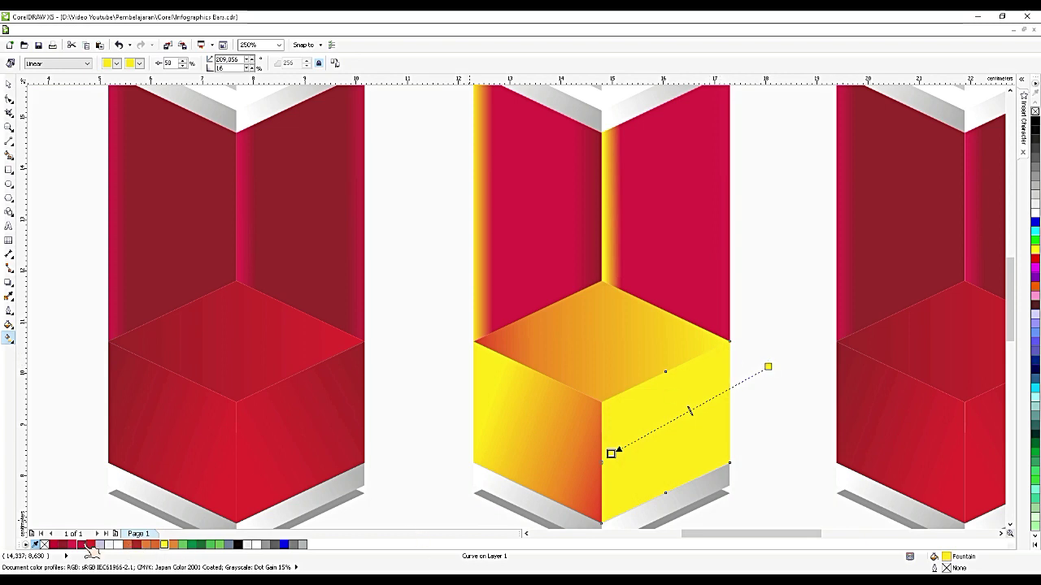
left_click_drag(85, 546, 768, 367)
left_click_drag(768, 367, 776, 387)
left_click_drag(701, 419, 724, 406)
left_click_drag(800, 372, 793, 402)
left_click_drag(792, 402, 829, 395)
left_click_drag(733, 418, 757, 415)
scroll(711, 340, "down", 1)
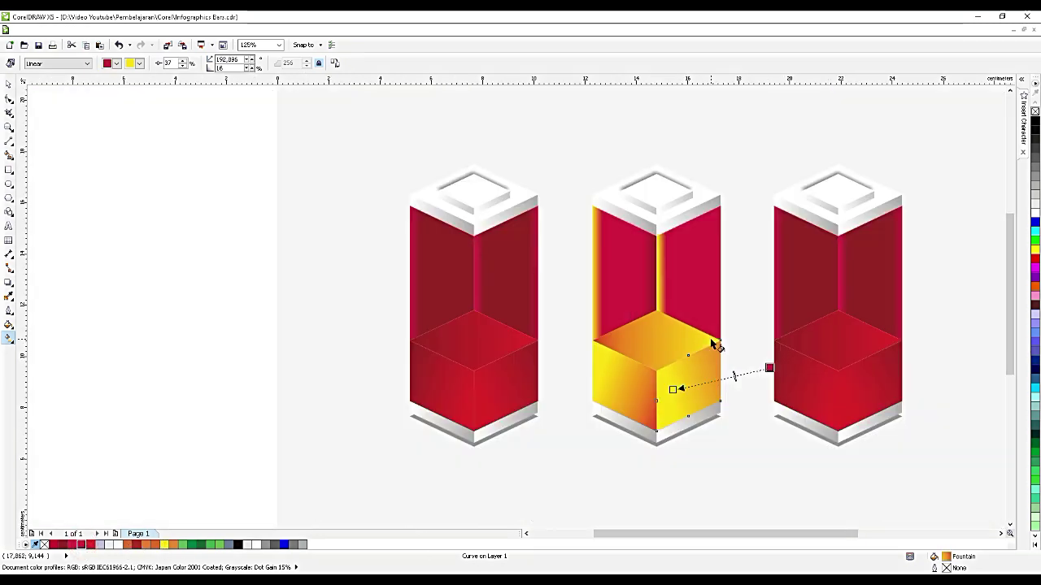
- Recolor the third bar's upper left face gradient with light green at its outer edge and dark green across the rest
left_click(736, 276)
scroll(590, 349, "down", 1)
scroll(719, 311, "up", 1)
left_click(692, 316)
scroll(692, 316, "up", 1)
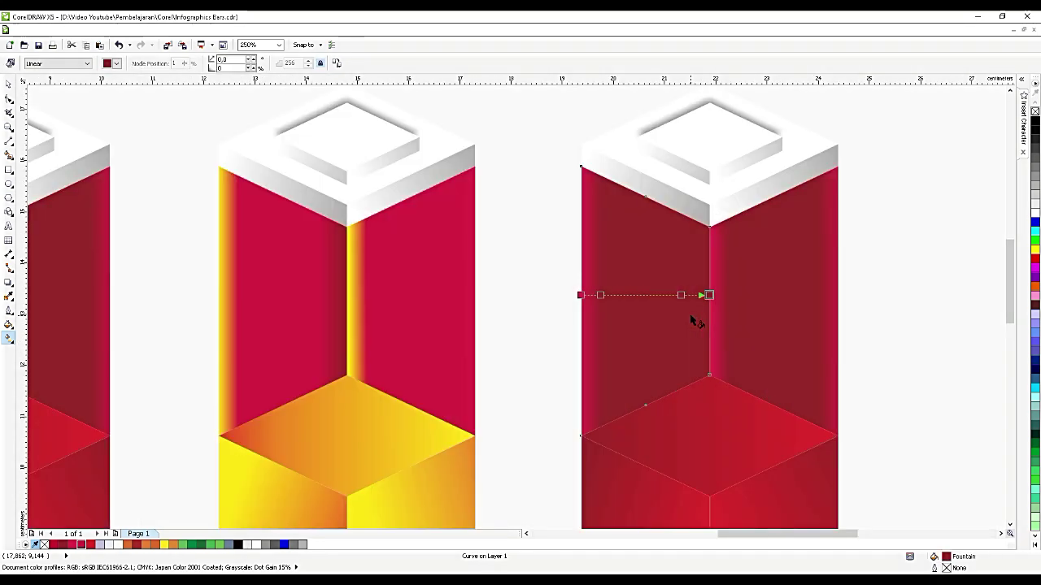
scroll(692, 321, "down", 2)
scroll(708, 285, "up", 4)
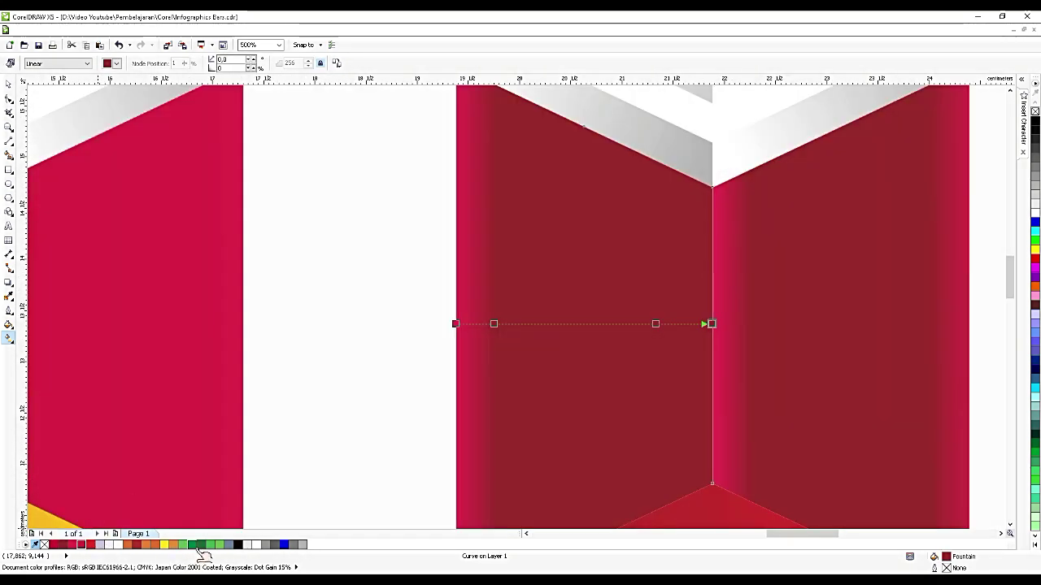
left_click_drag(185, 546, 656, 324)
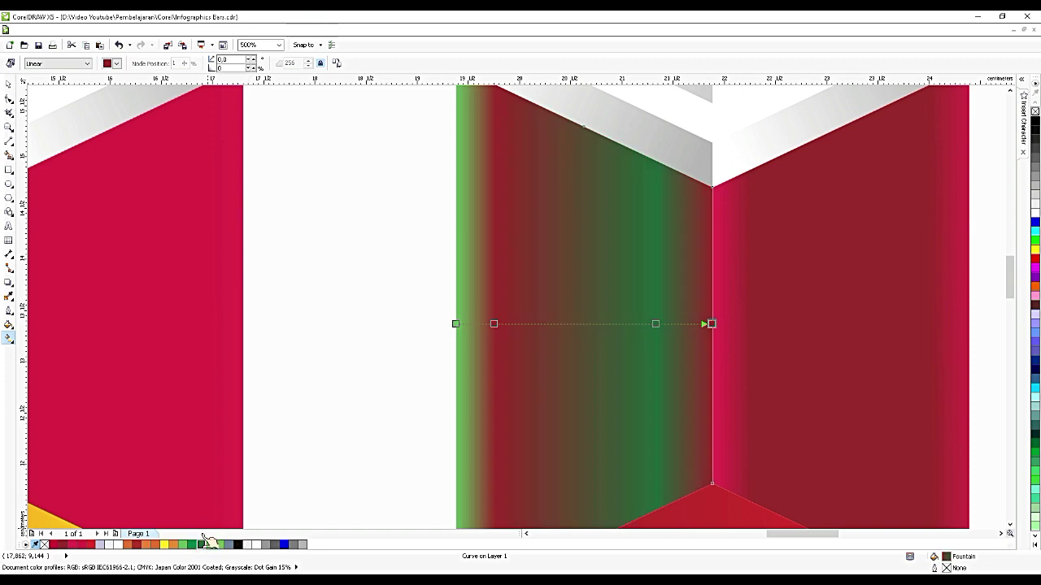
left_click_drag(495, 325, 494, 325)
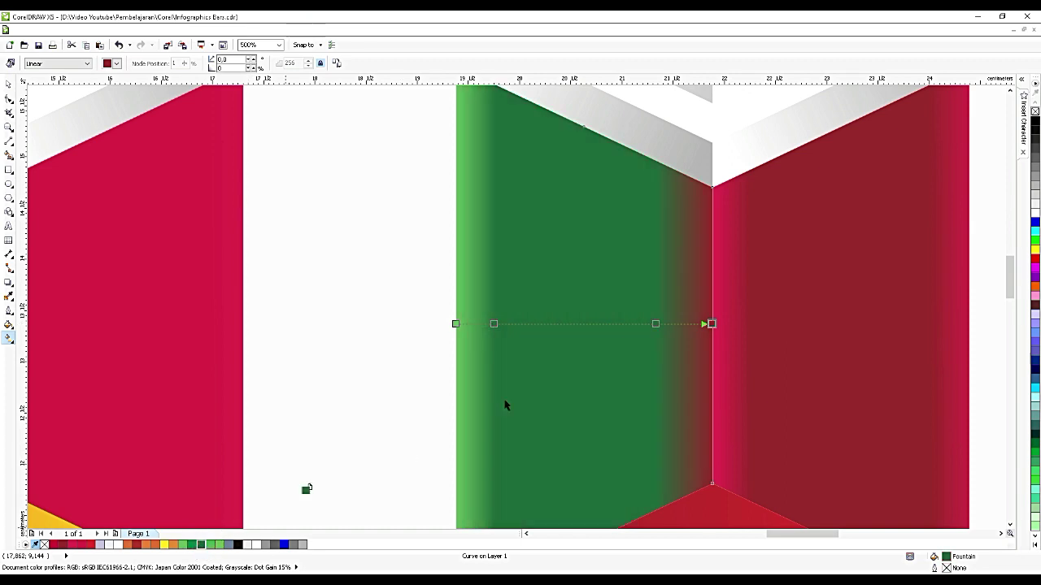
left_click_drag(201, 545, 712, 323)
left_click_drag(192, 545, 655, 323)
- Recolor the third bar's upper right face gradient with light green at both edges and dark green in between
scroll(620, 334, "down", 2)
left_click(680, 335)
scroll(690, 327, "up", 3)
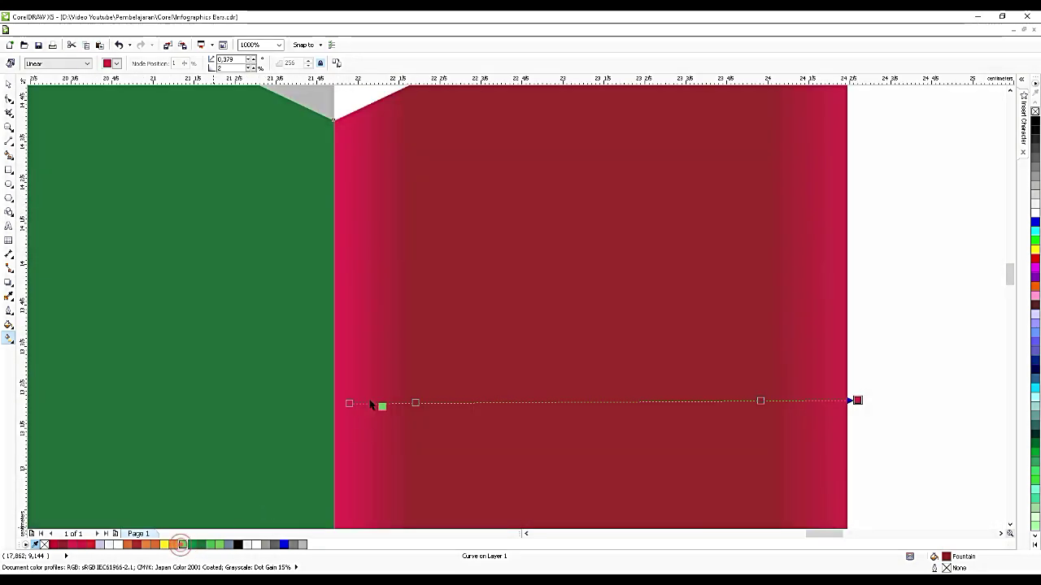
left_click(221, 545)
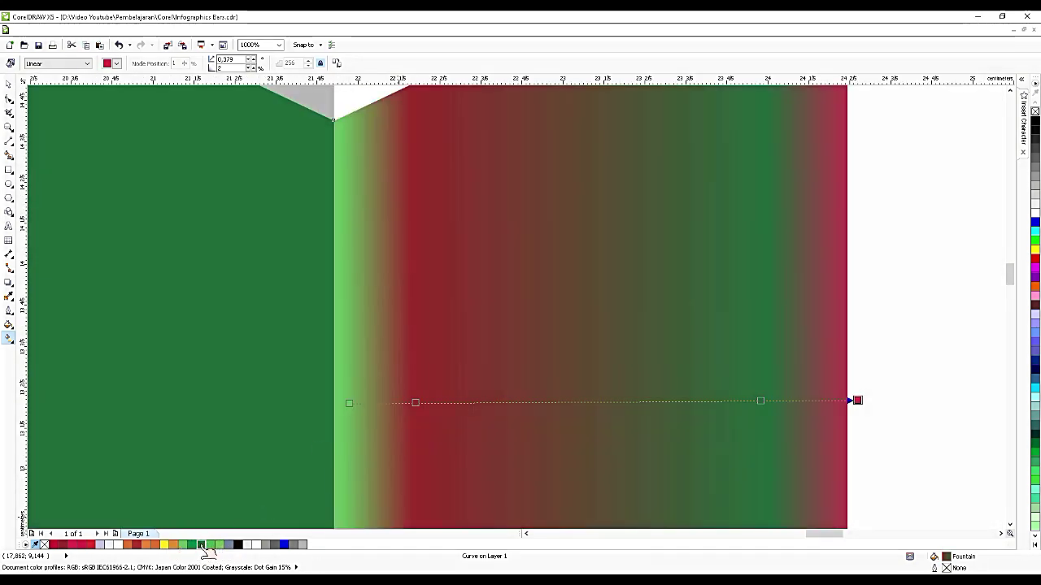
left_click_drag(203, 546, 415, 402)
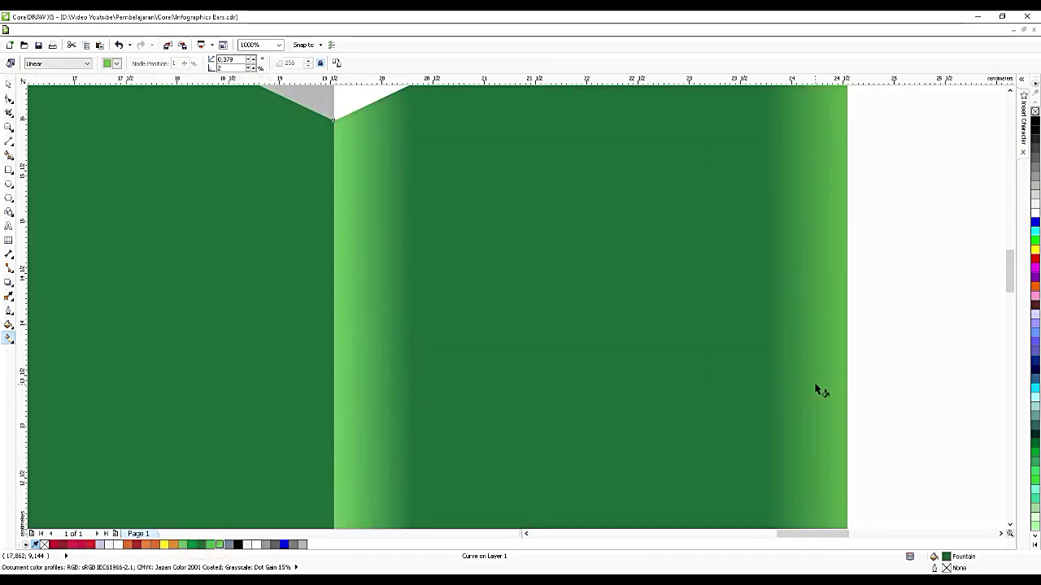
scroll(818, 383, "down", 5)
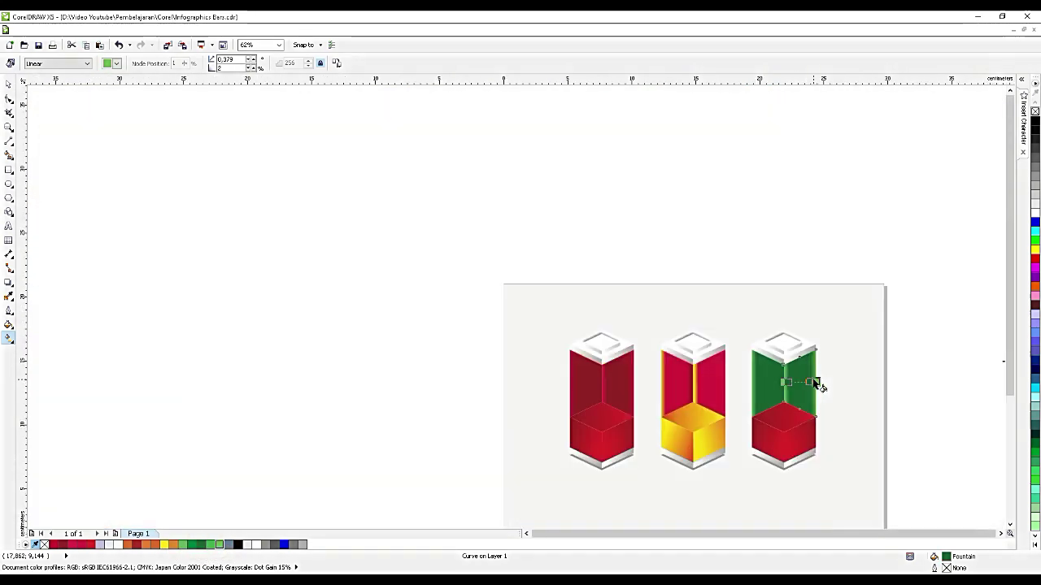
- Recolor the third bar's lower left face with light green at the outer edge and dark green at the centre edge
scroll(786, 464, "up", 4)
left_click(757, 475)
scroll(758, 476, "up", 2)
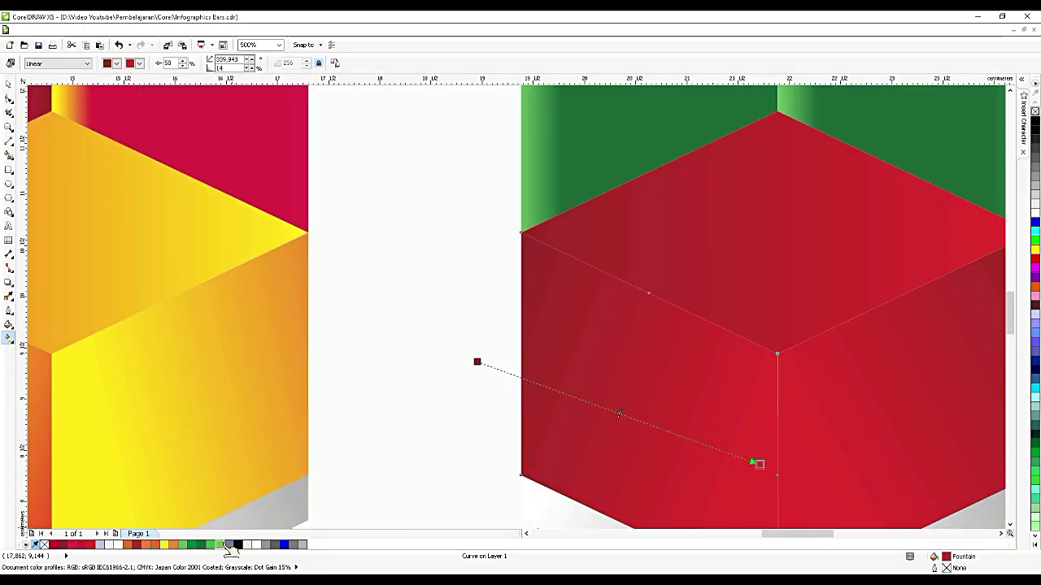
left_click(200, 545)
left_click_drag(764, 469, 761, 465)
- Recolor the third bar's lower right face with light green at the centre edge and dark green at the outer edge
left_click(846, 425)
scroll(555, 285, "down", 1)
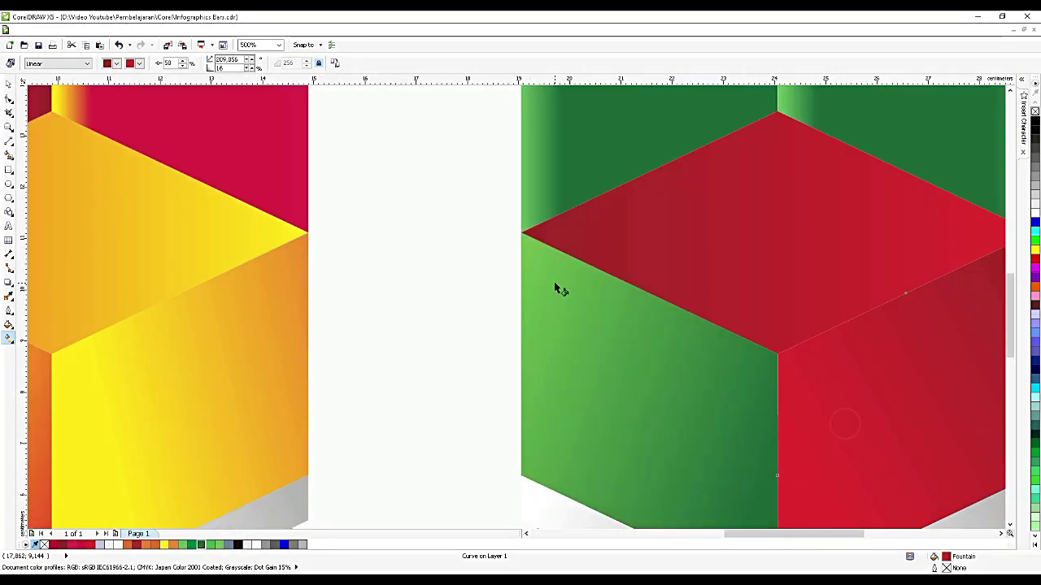
scroll(699, 407, "up", 2)
left_click_drag(184, 545, 612, 278)
scroll(407, 399, "down", 2)
left_click_drag(611, 277, 585, 327)
scroll(602, 348, "down", 1)
- Recolor the third bar's fill-level diamond with a gradient from dark green on the left to light green on the right
left_click(545, 301)
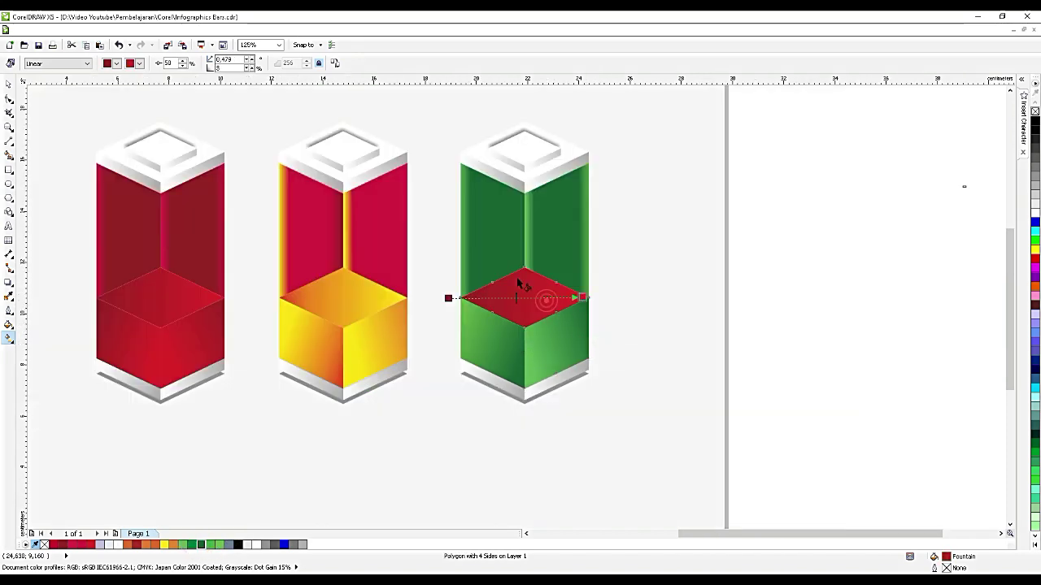
scroll(517, 279, "up", 2)
left_click_drag(262, 348, 244, 357)
left_click_drag(219, 545, 780, 354)
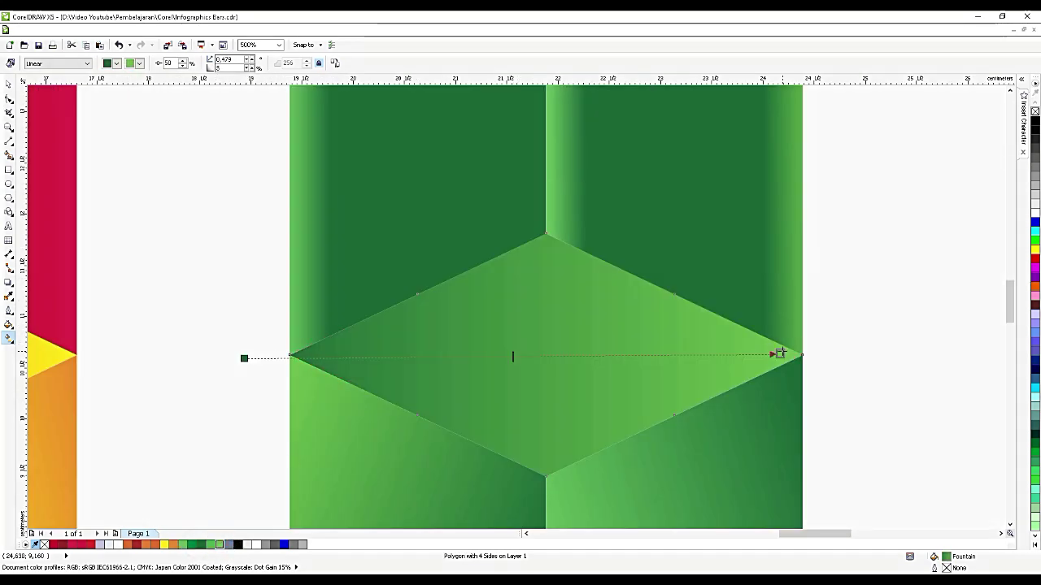
scroll(785, 351, "down", 2)
- Move the middle bar's orange-yellow diamond straight up by about half its height to raise the fill level
left_click(9, 84)
left_click(557, 364)
scroll(574, 355, "up", 2)
left_click_drag(574, 356, 564, 289)
- Remove the middle node from the lower left yellow face's upper edge and raise its two upper corners to the moved diamond
left_click(500, 414)
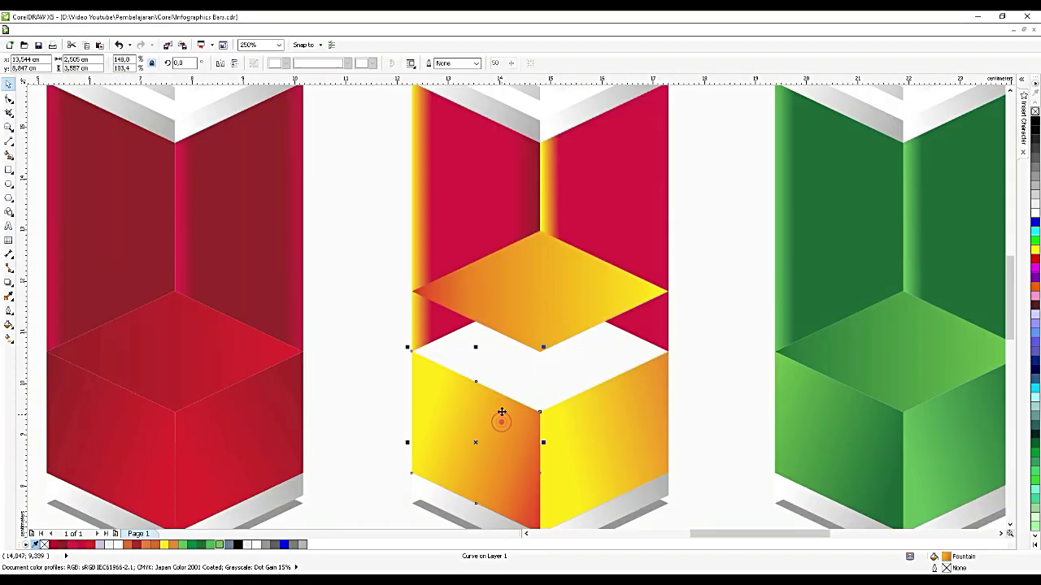
scroll(499, 414, "up", 2)
key("F10")
left_click_drag(442, 344, 488, 391)
scroll(575, 422, "up", 2)
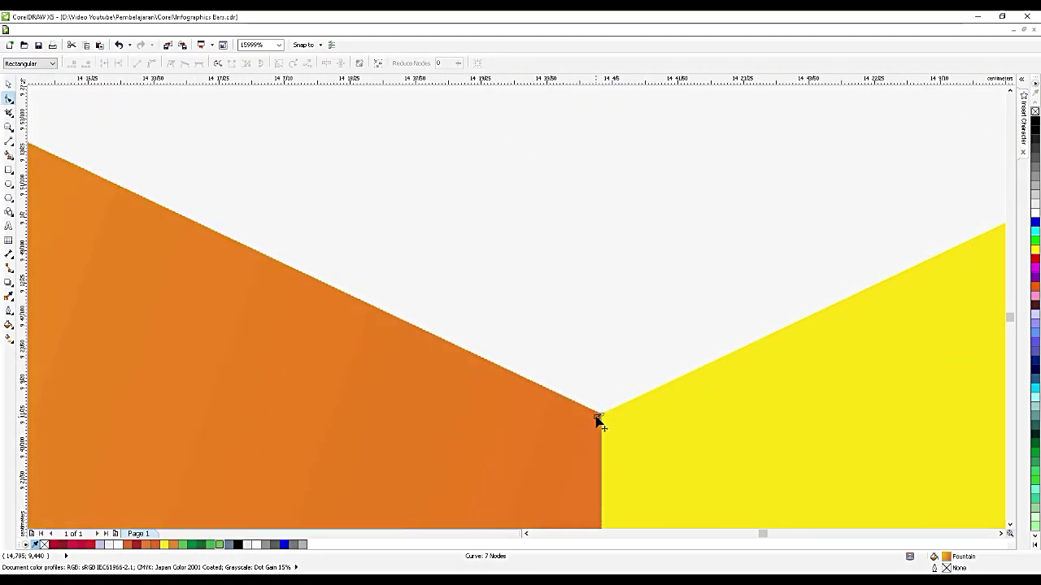
scroll(599, 418, "down", 2)
left_click_drag(597, 416, 596, 294)
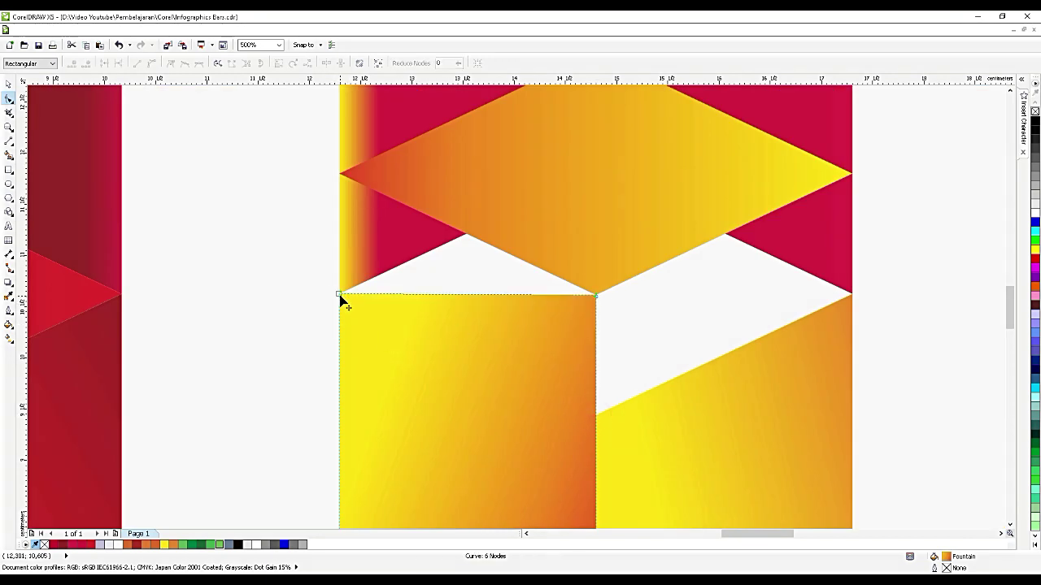
left_click_drag(340, 295, 340, 173)
- Raise the upper corners of the middle bar's lower right yellow face so its upper edge meets the moved diamond
left_click(646, 402)
left_click_drag(596, 415, 595, 290)
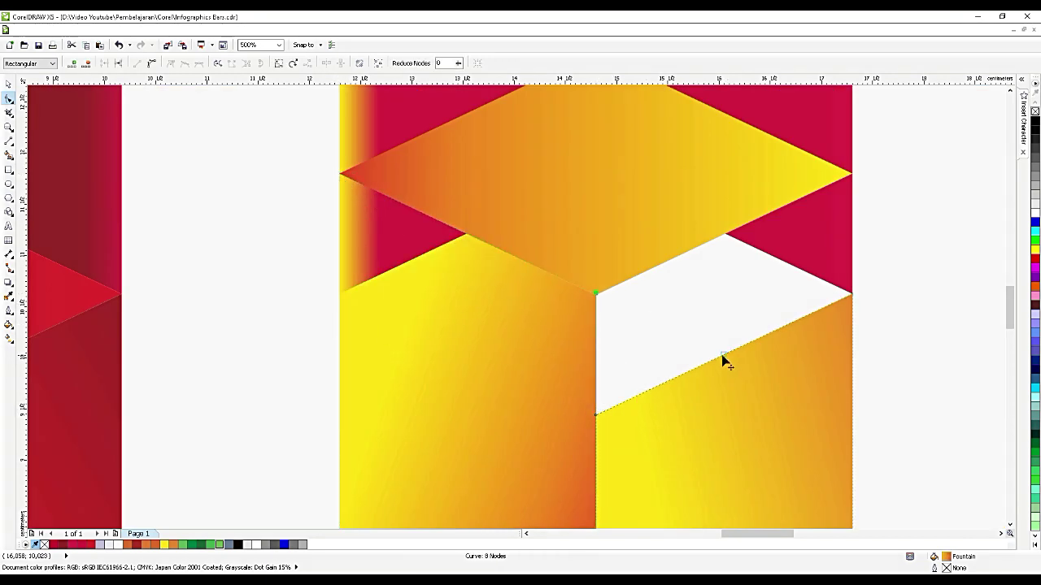
left_click_drag(850, 290, 852, 174)
left_click_drag(596, 415, 597, 296)
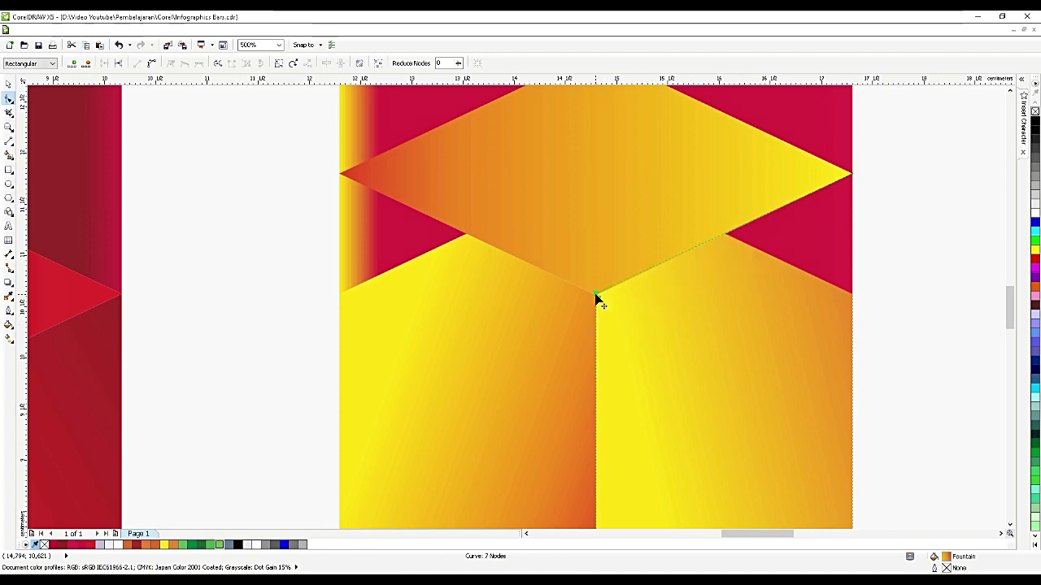
left_click(536, 330)
scroll(437, 302, "down", 3)
scroll(497, 277, "up", 3)
key("space")
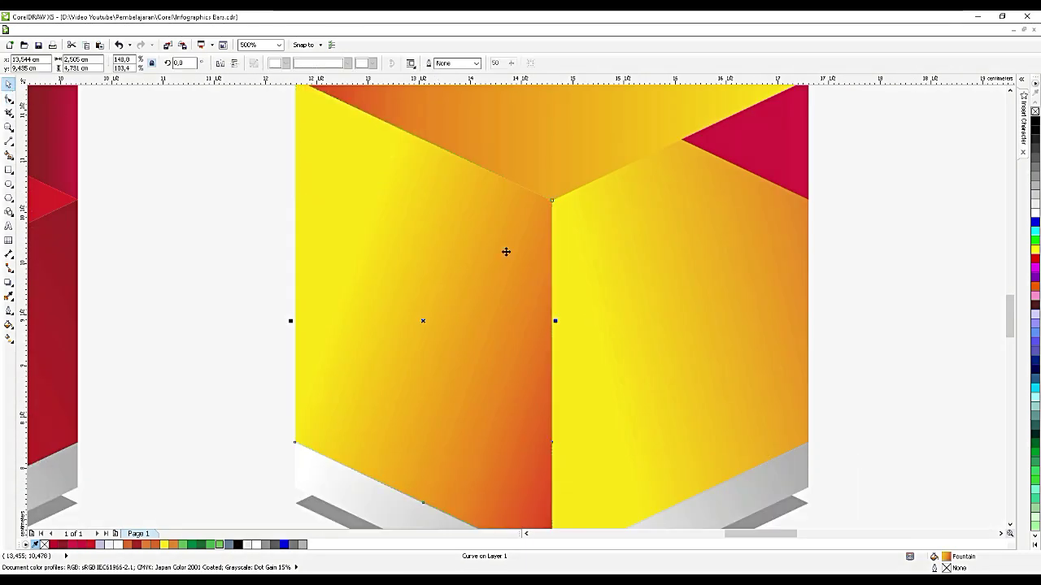
left_click(614, 274)
scroll(532, 319, "down", 2)
scroll(739, 290, "up", 1)
- Move the third bar's green diamond straight up to about y 13.4 cm for a higher fill level
left_click(715, 289)
scroll(714, 290, "down", 1)
left_click_drag(713, 289, 707, 218)
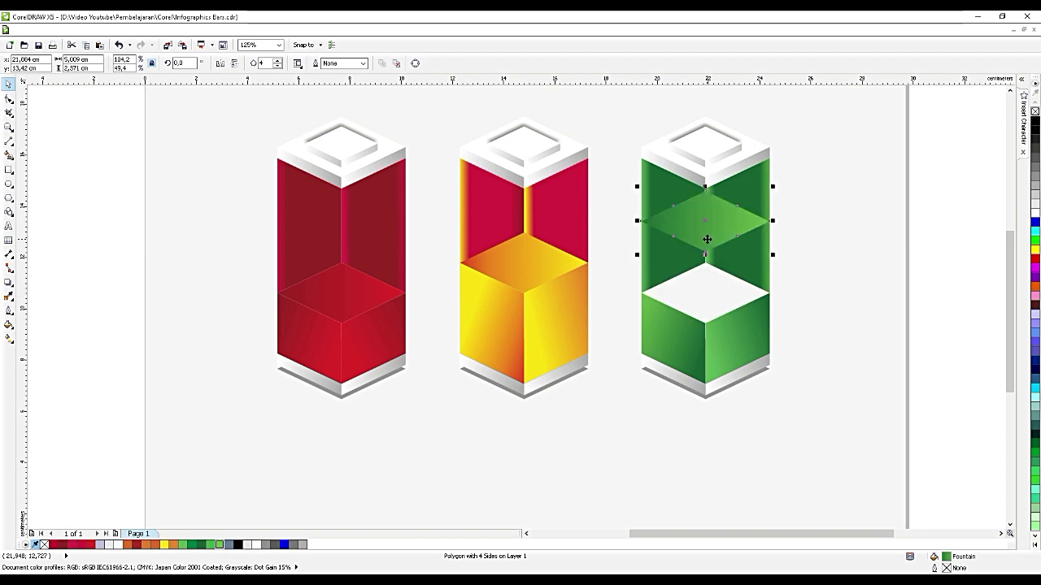
- Raise the upper corners of the third bar's lower left and right green faces to meet the moved diamond
scroll(706, 237, "up", 1)
double_click(632, 435)
left_click_drag(576, 346, 576, 204)
left_click_drag(703, 408, 703, 265)
left_click(751, 409)
left_click_drag(767, 380, 830, 346)
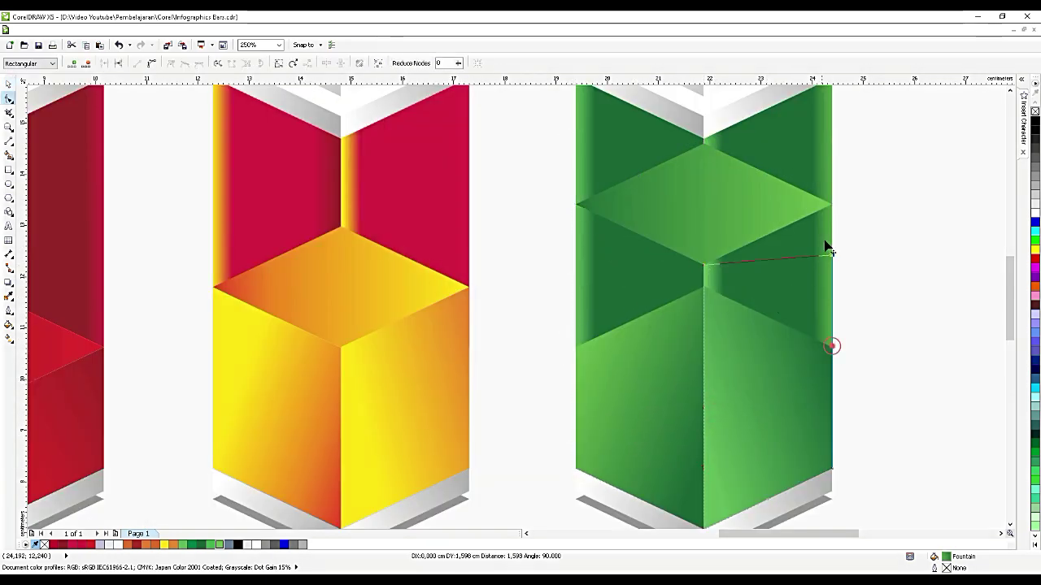
- Delete the surplus node on the centre edge of the third bar's lower left green face
left_click(8, 84)
left_click(683, 386)
scroll(706, 412, "up", 2)
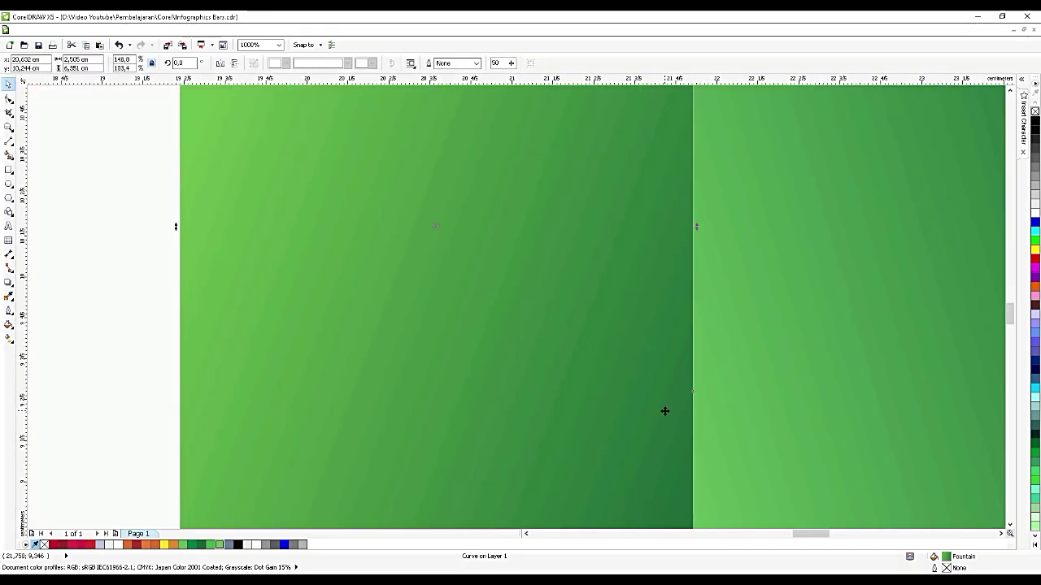
double_click(664, 411)
scroll(748, 243, "down", 2)
left_click_drag(762, 249, 701, 370)
key("Delete")
scroll(737, 130, "up", 1)
scroll(736, 139, "up", 4)
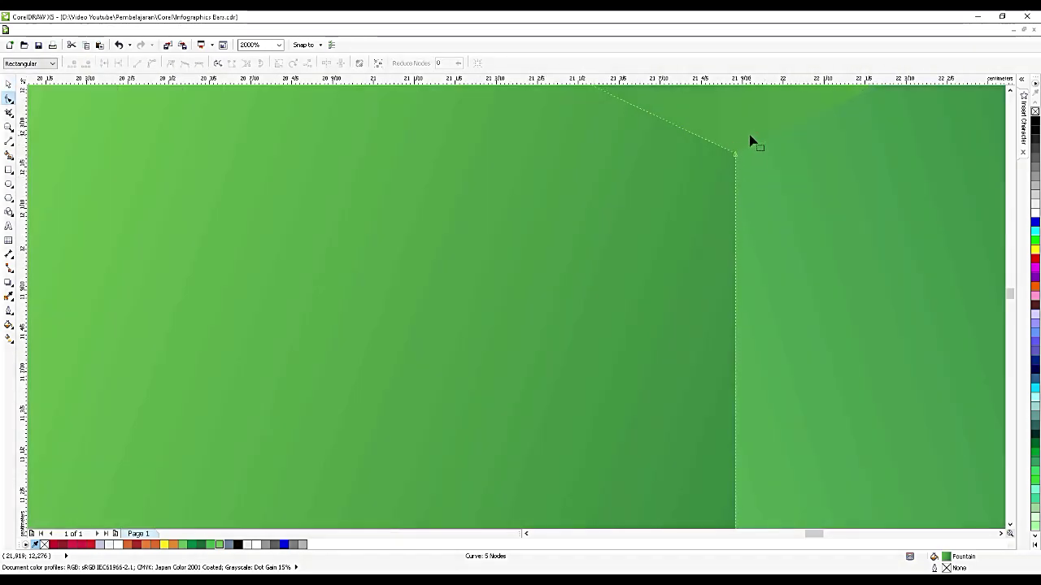
- Align the lower left green face's upper centre corner exactly with the diamond's lower corner to close the tiny gap
left_click(658, 277)
scroll(681, 303, "up", 1)
left_click(587, 183)
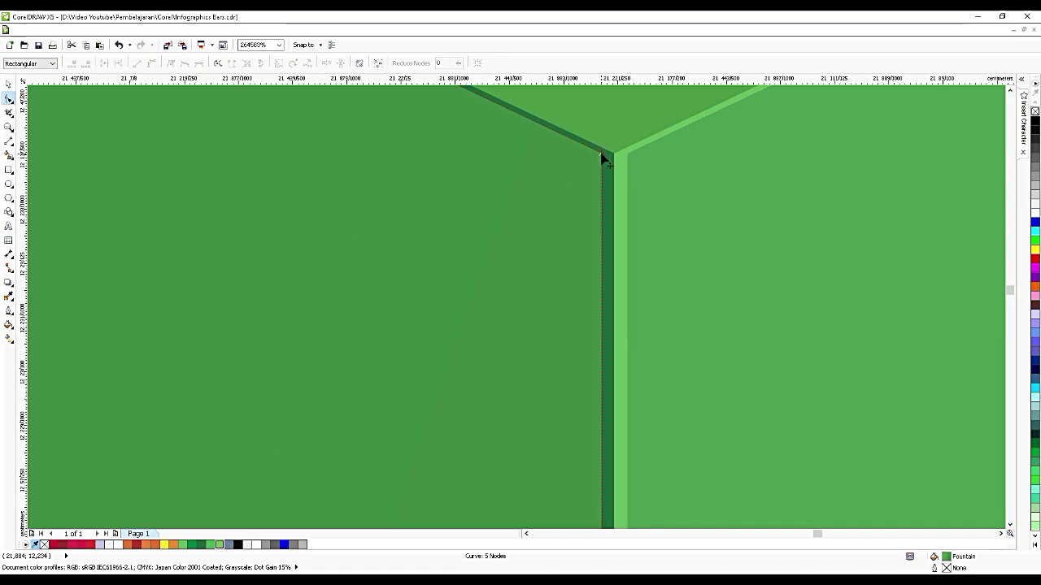
mouse_move(602, 153)
left_mouse_down()
mouse_move(634, 164)
mouse_move(615, 153)
left_mouse_up()
scroll(620, 230, "down", 13)
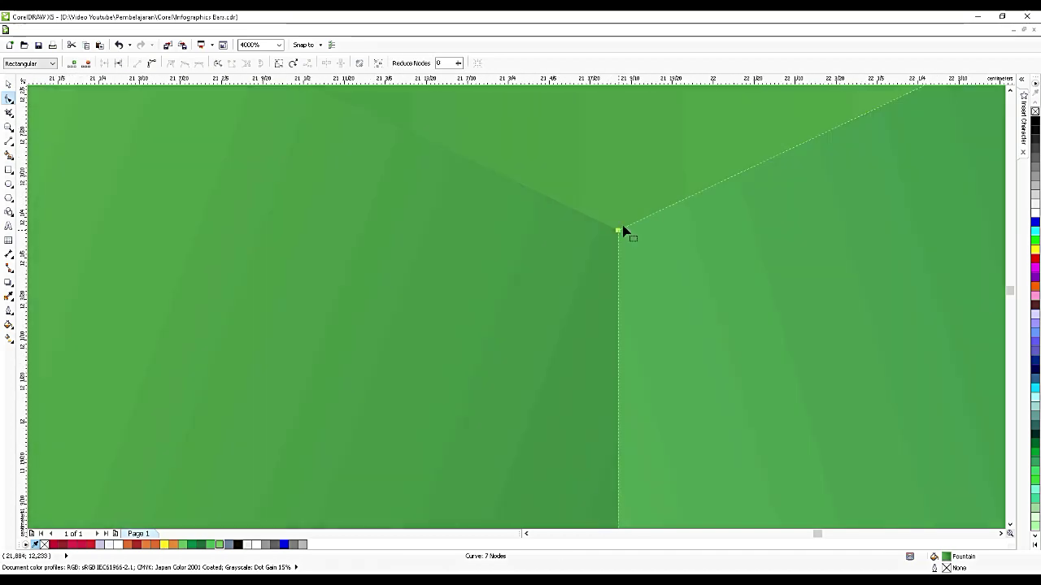
- Delete the surplus nodes on the centre edge of the third bar's lower right green face and deselect everything
scroll(639, 264, "up", 3)
left_click(746, 367)
left_click_drag(759, 308, 692, 390)
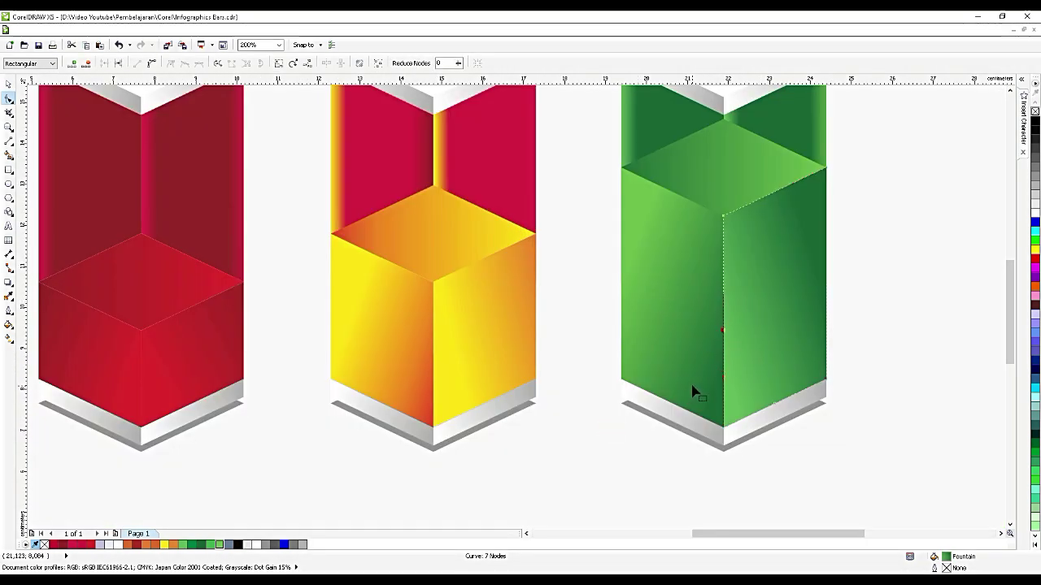
key("Delete")
left_click(748, 270)
left_click(8, 85)
left_click(623, 436)
scroll(769, 393, "down", 1)
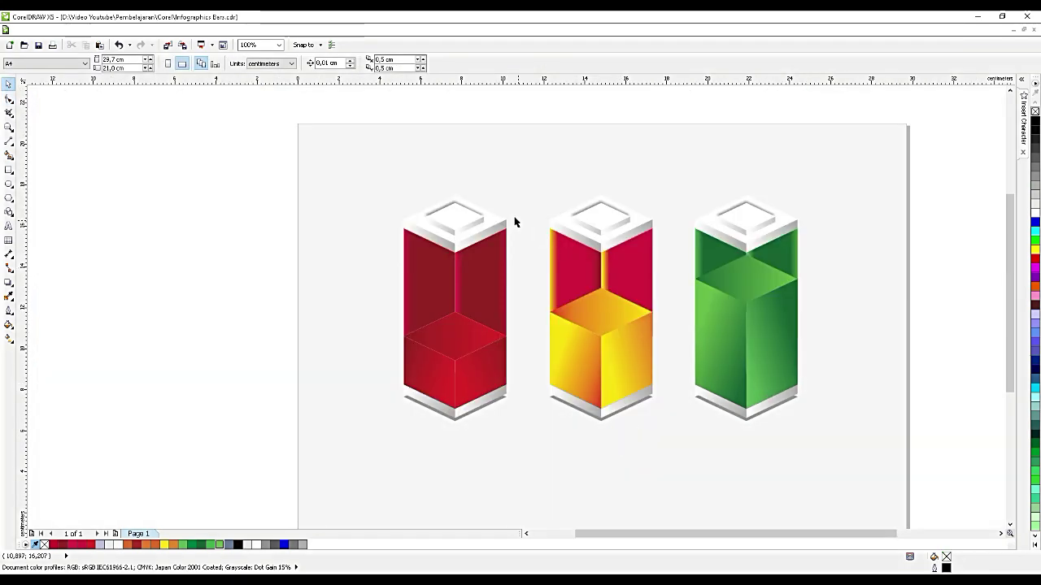
scroll(454, 215, "up", 2)
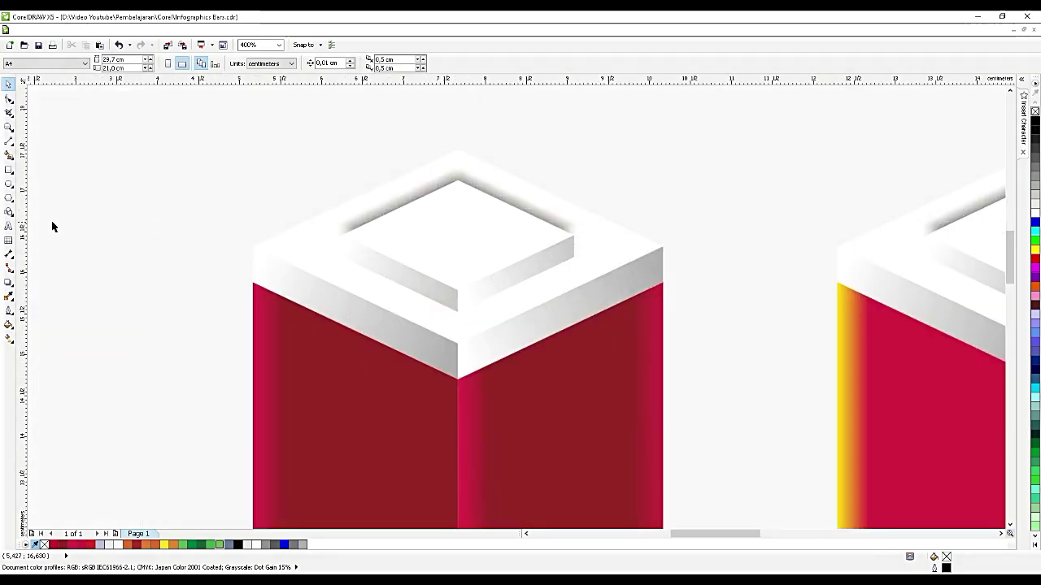
- Add a bold number 1 in Arial 24 pt on the first bar's top diamond and fill it with crimson (#E32A4C)
left_click(218, 164)
type("1")
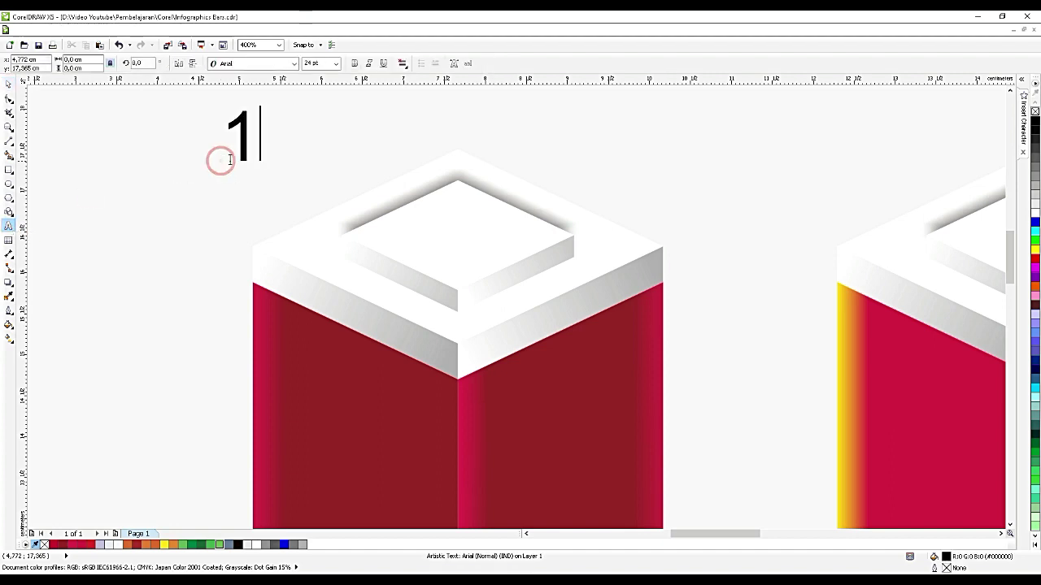
left_click(10, 85)
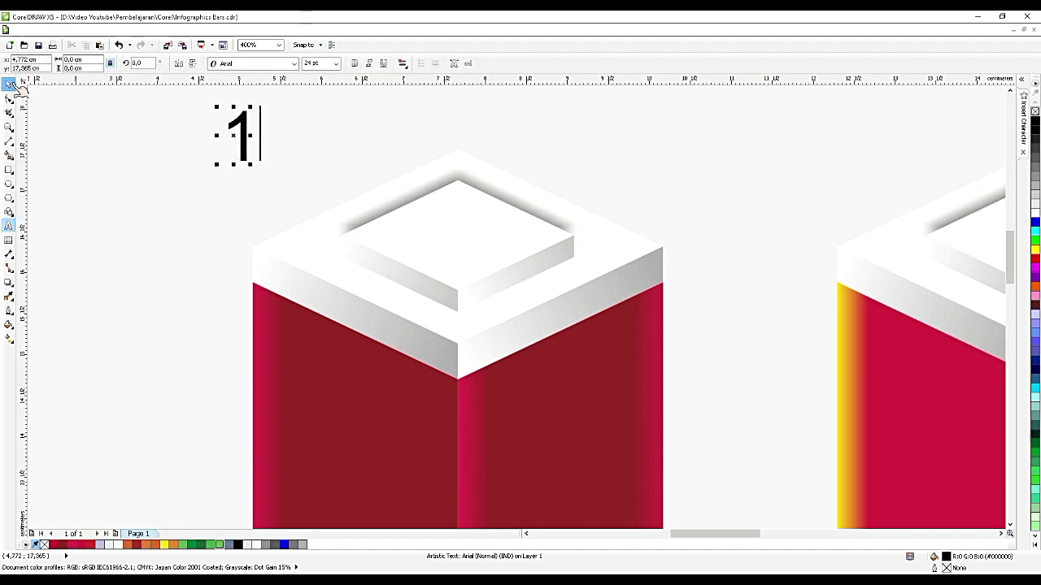
left_click(354, 64)
left_click_drag(239, 132, 458, 230)
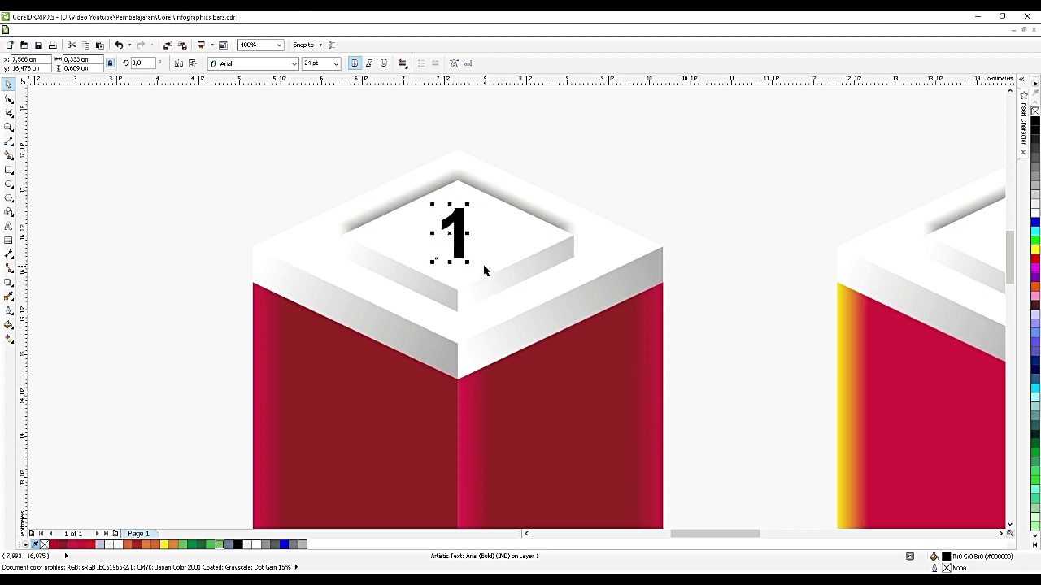
left_click(70, 545)
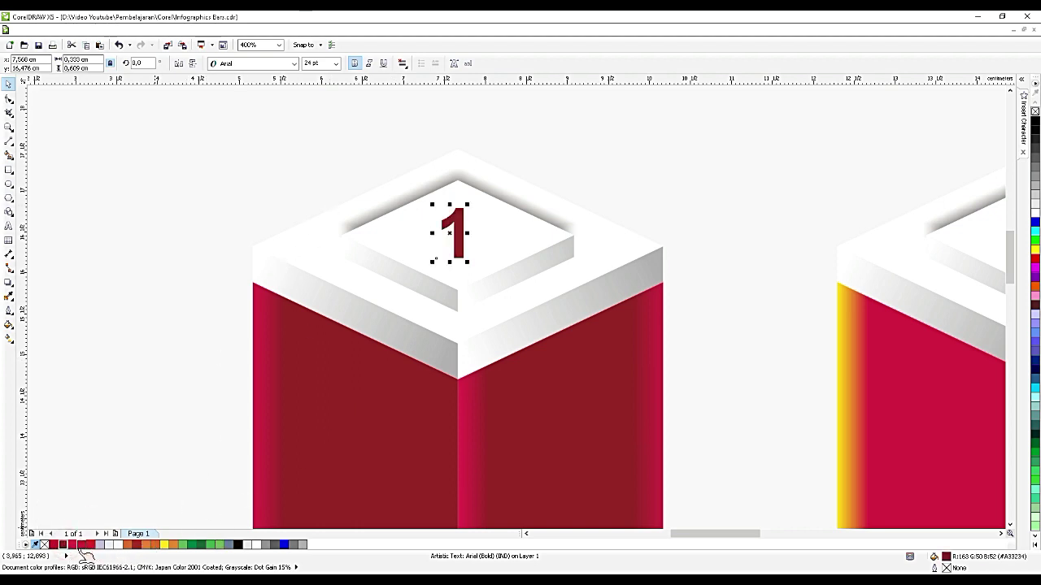
left_click(81, 545)
- Copy the number 1 onto the second bar's top diamond and change the copy to 2
scroll(417, 248, "down", 1)
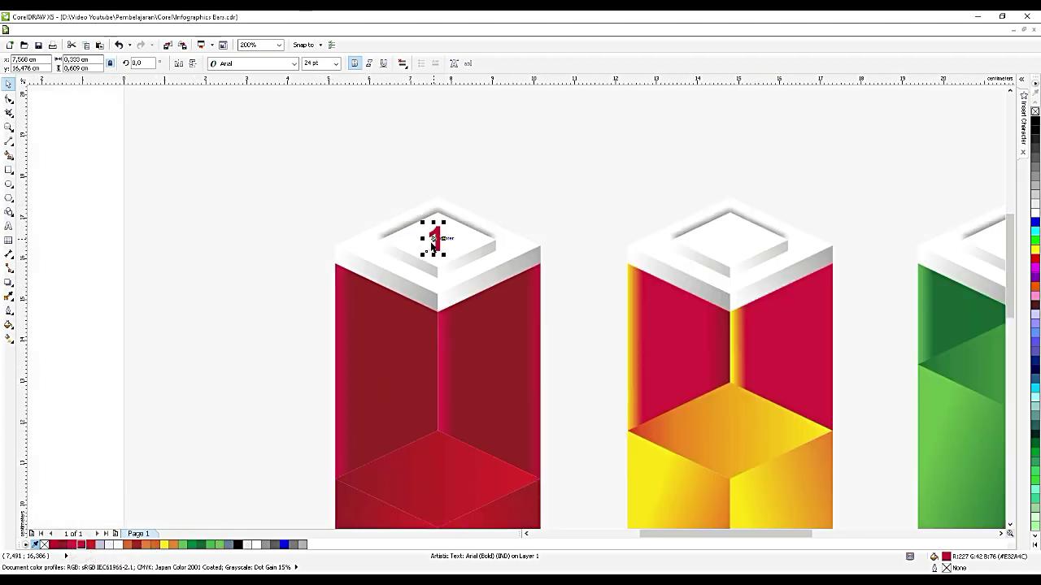
key("ctrl+c")
key("ctrl+v")
left_click_drag(436, 238, 729, 236)
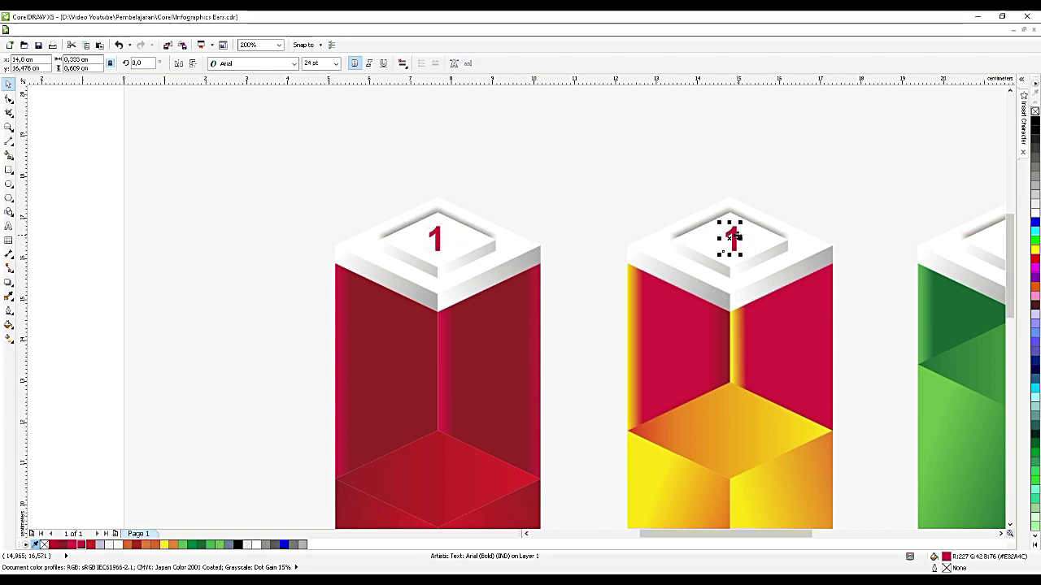
left_click_drag(730, 237, 705, 235)
double_click(729, 237)
type("2")
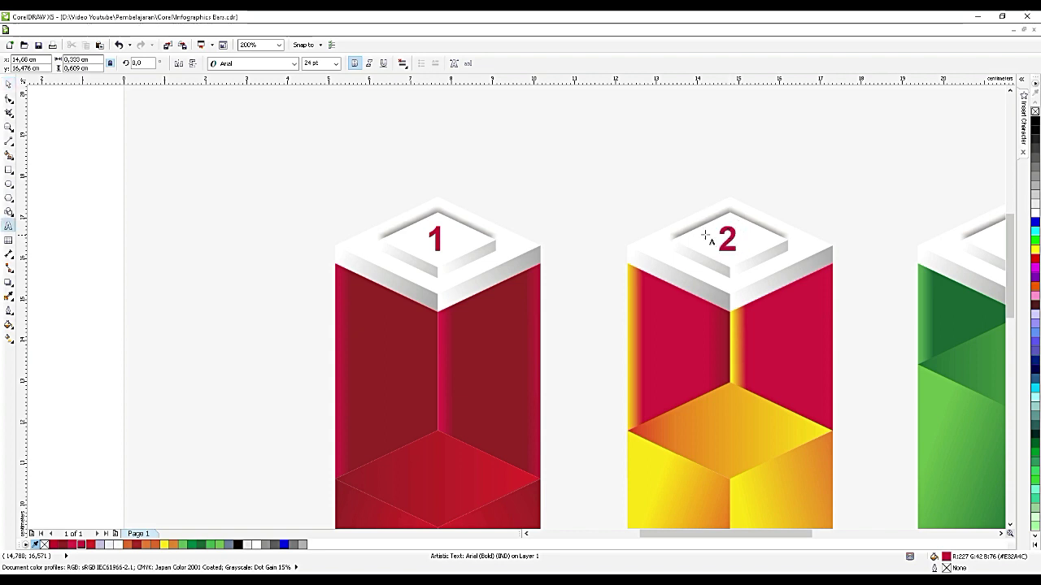
left_click(9, 85)
- Copy the number 2 onto the third bar's top diamond and change the copy to 3
scroll(387, 170, "down", 1)
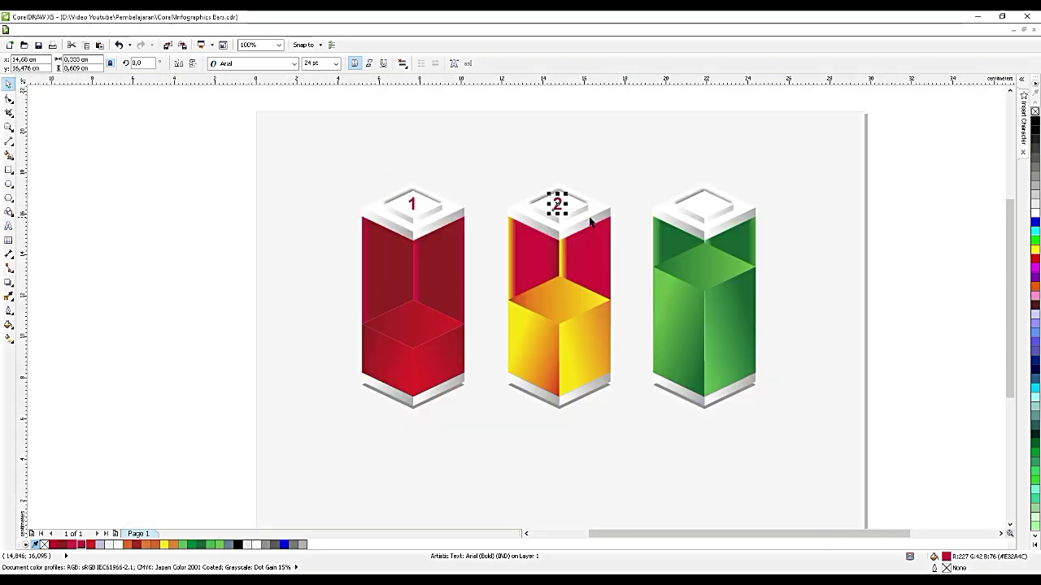
scroll(619, 221, "up", 1)
key("ctrl+c")
key("ctrl+v")
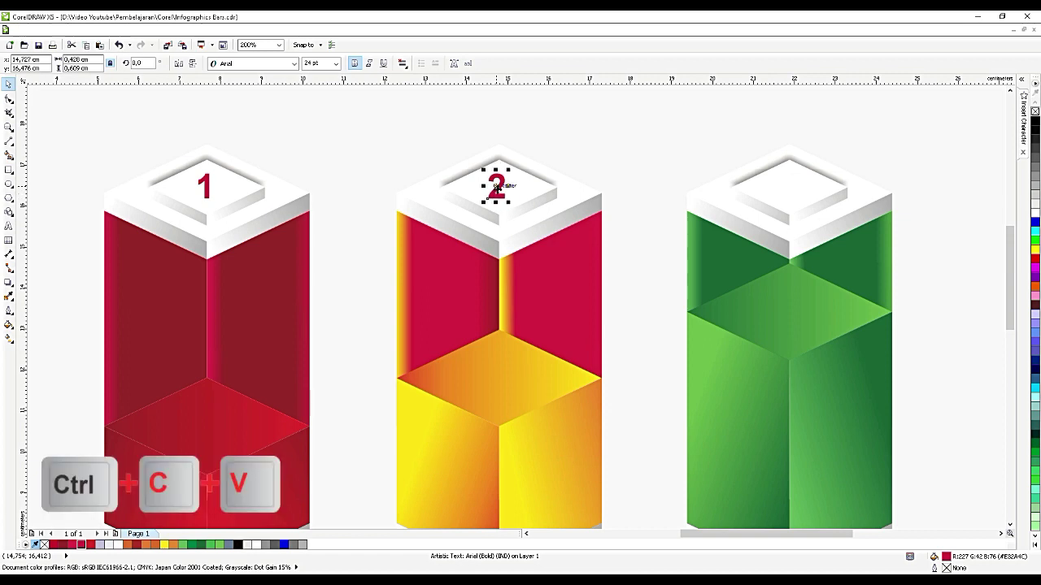
left_click_drag(504, 202, 793, 205)
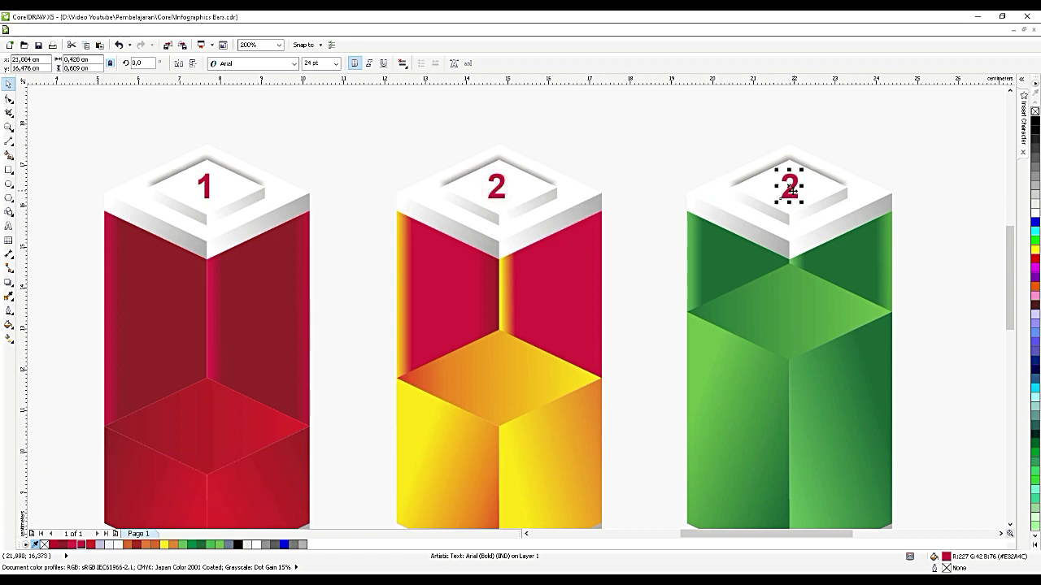
double_click(791, 189)
type("3")
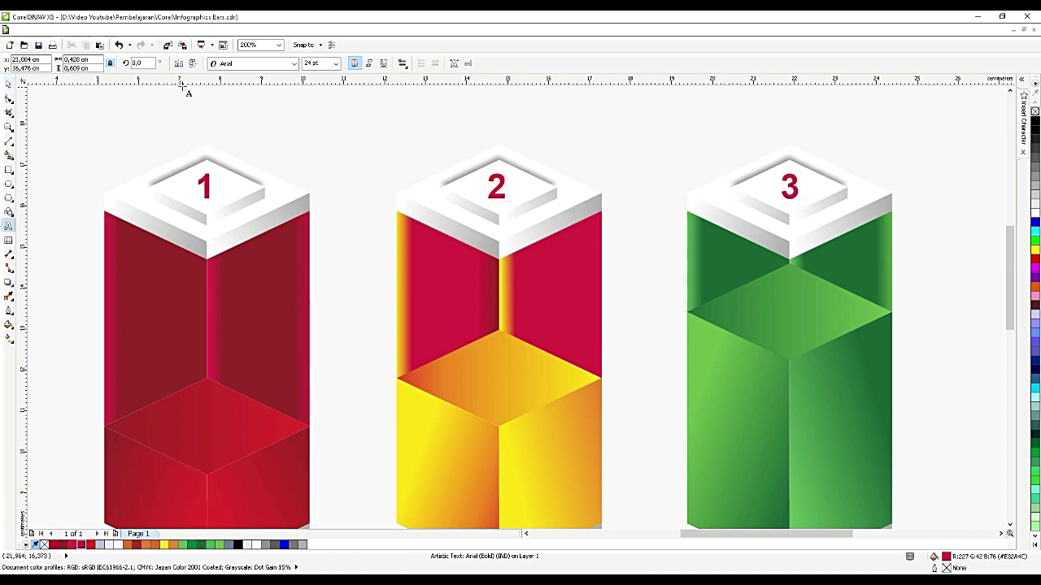
left_click(9, 84)
- Place a copy of the number 1 above the first bar and change its text to 25%
scroll(713, 262, "down", 2)
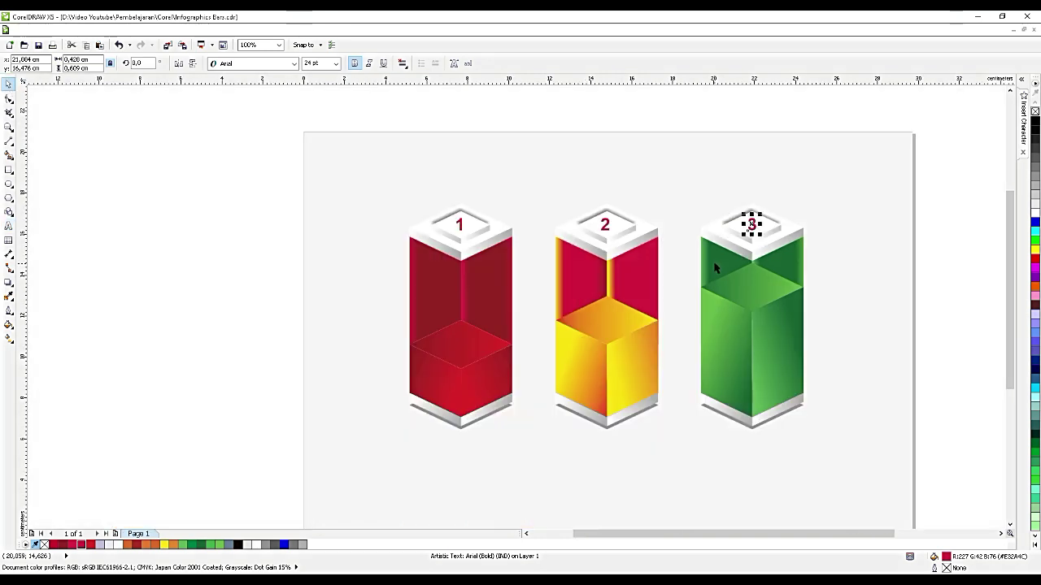
scroll(370, 172, "up", 2)
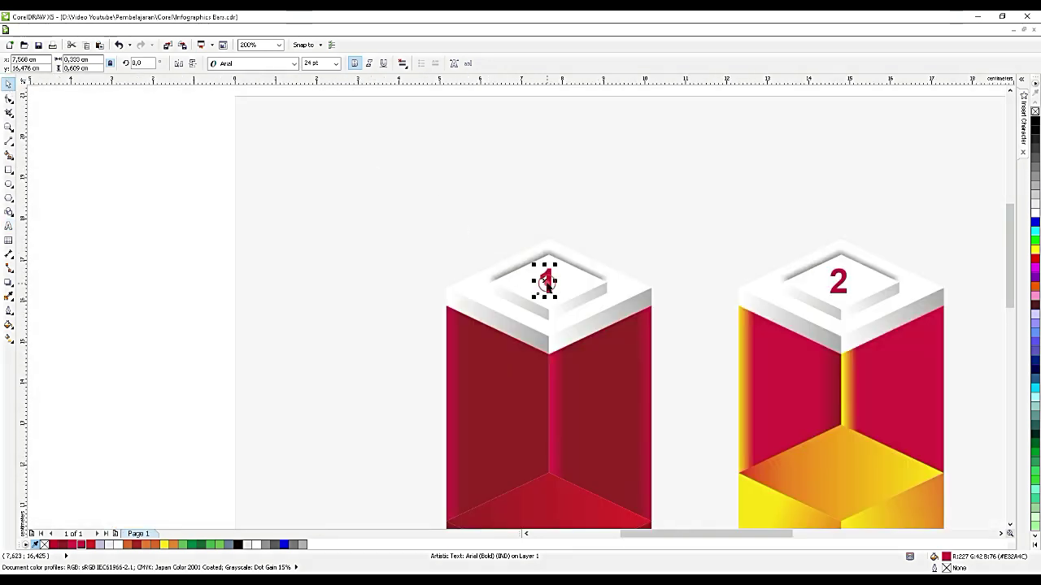
left_click_drag(547, 281, 544, 198)
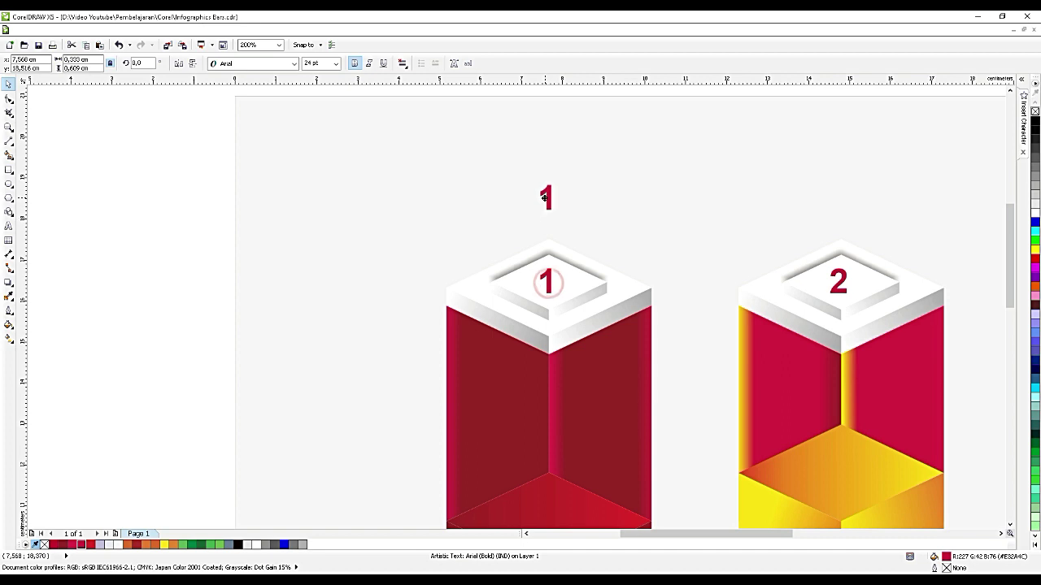
double_click(547, 197)
double_click(546, 198)
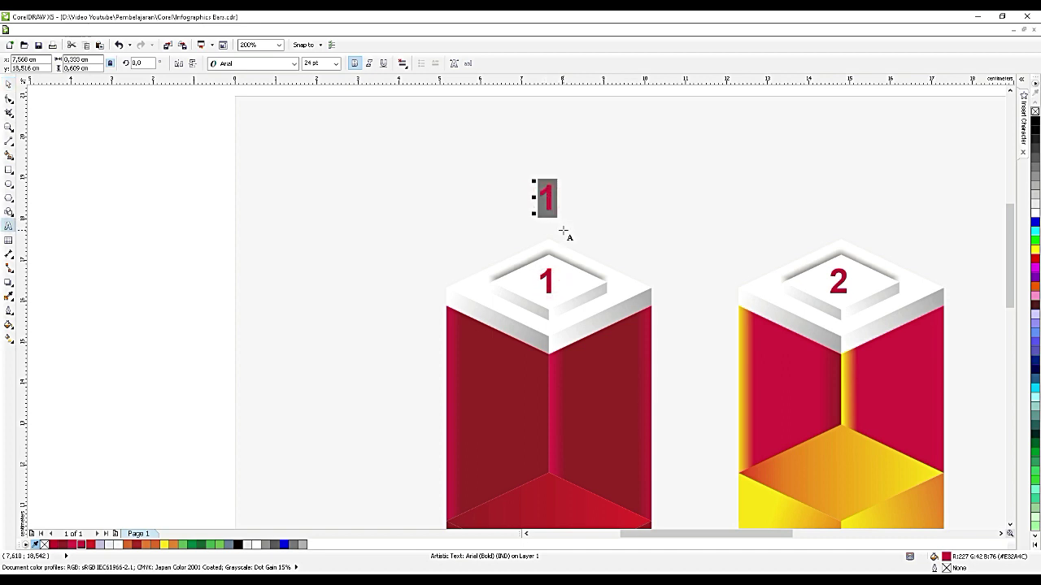
type("25")
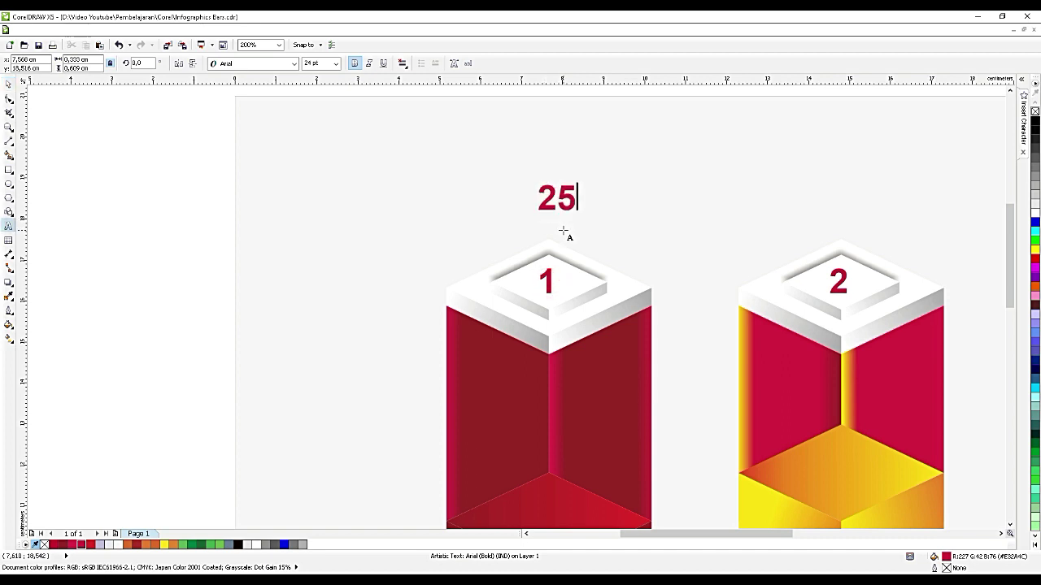
type("%")
key("ctrl+space")
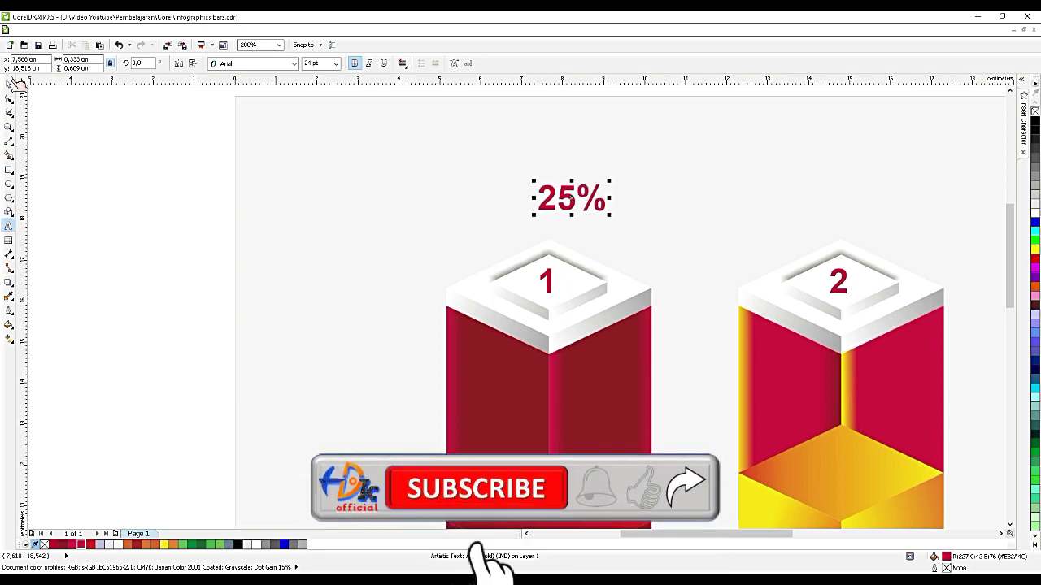
- Enlarge the 25% label to about 3.1 by 1.2 cm and centre it above the first bar
left_click_drag(608, 181, 637, 157)
left_click_drag(593, 198, 560, 194)
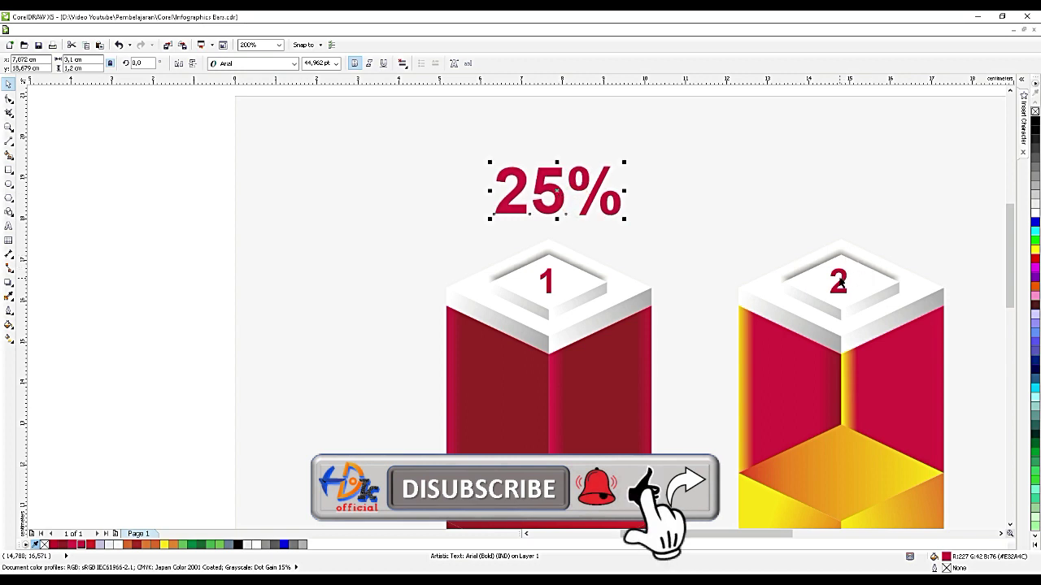
- Recolor the number 2 on the second bar's top to golden yellow (#FED700)
left_click(811, 270)
left_click(844, 293)
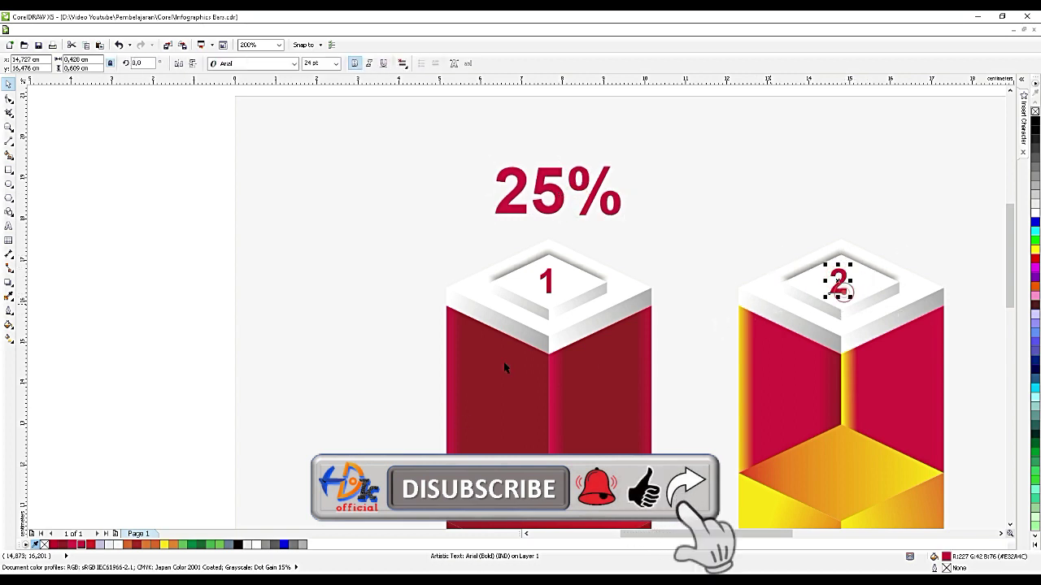
left_click(165, 545)
scroll(311, 293, "down", 1)
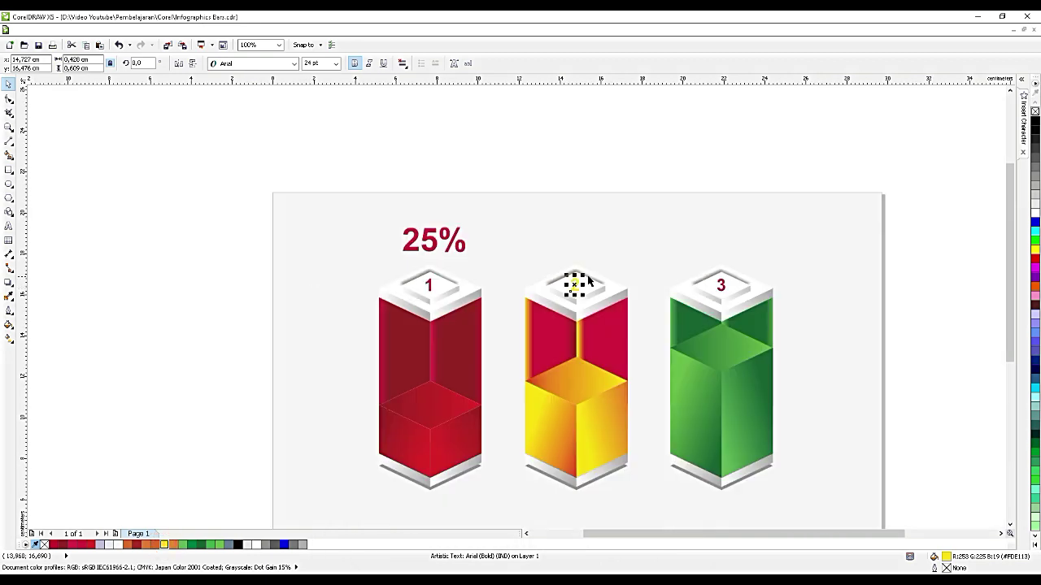
scroll(567, 288, "up", 2)
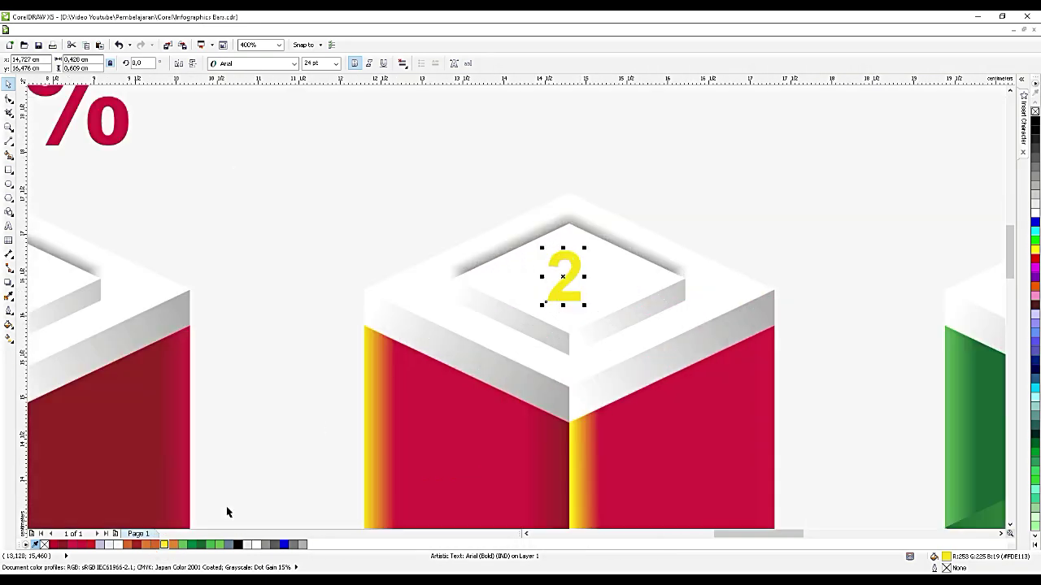
left_click(172, 545)
left_click(155, 545)
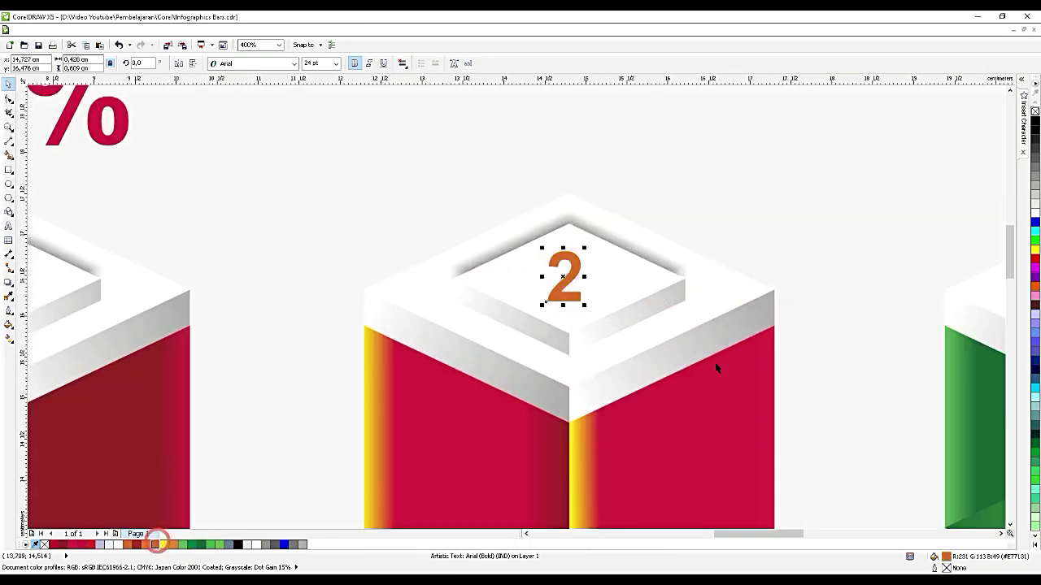
left_click(1033, 252)
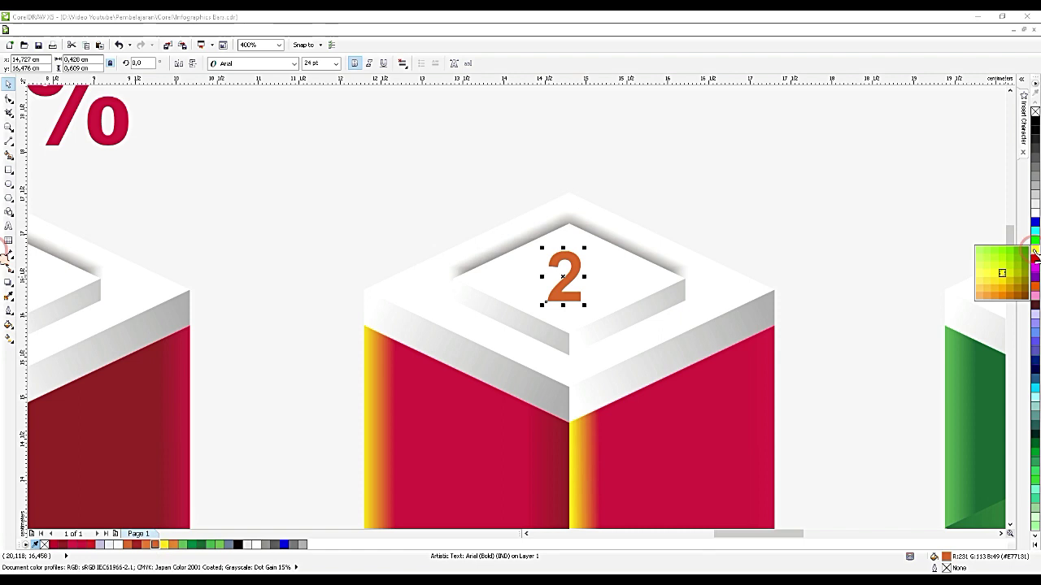
left_click(1003, 282)
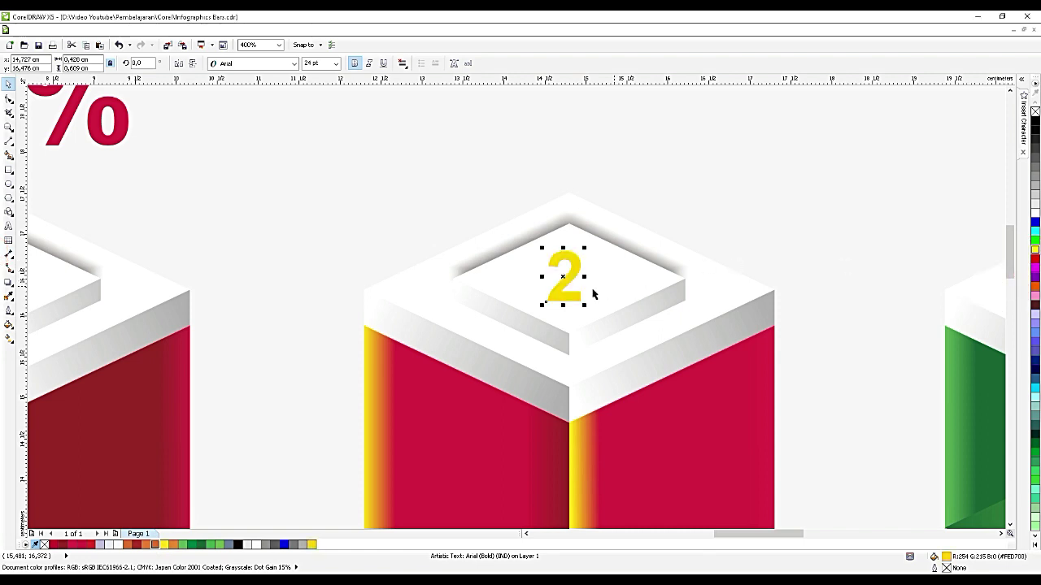
- Copy the 25% label above the second bar and fill the copy with the golden yellow used for its number
scroll(593, 294, "down", 2)
left_click(323, 189)
key("ctrl+c")
key("ctrl+v")
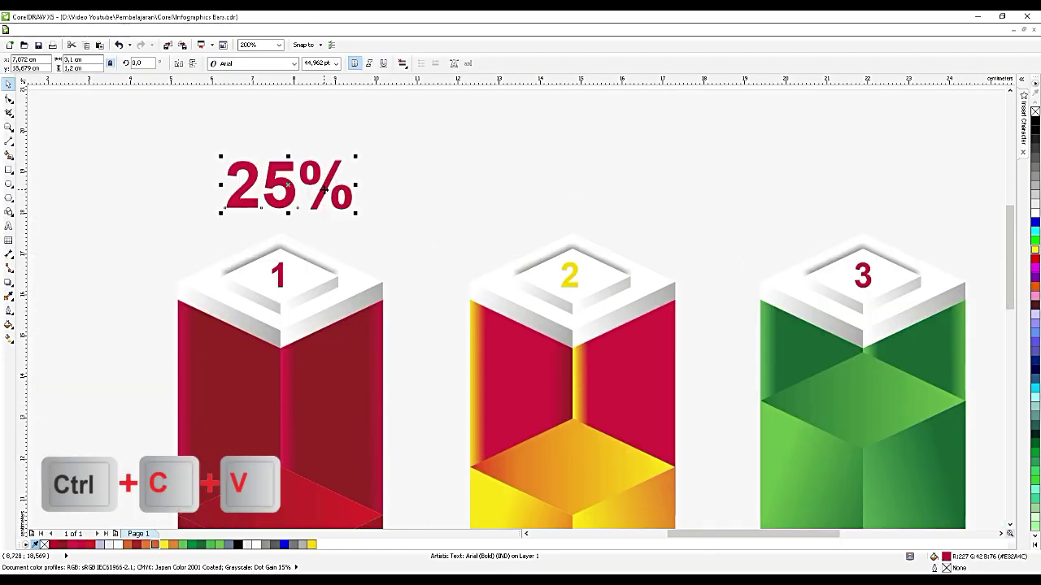
left_click_drag(323, 188, 614, 191)
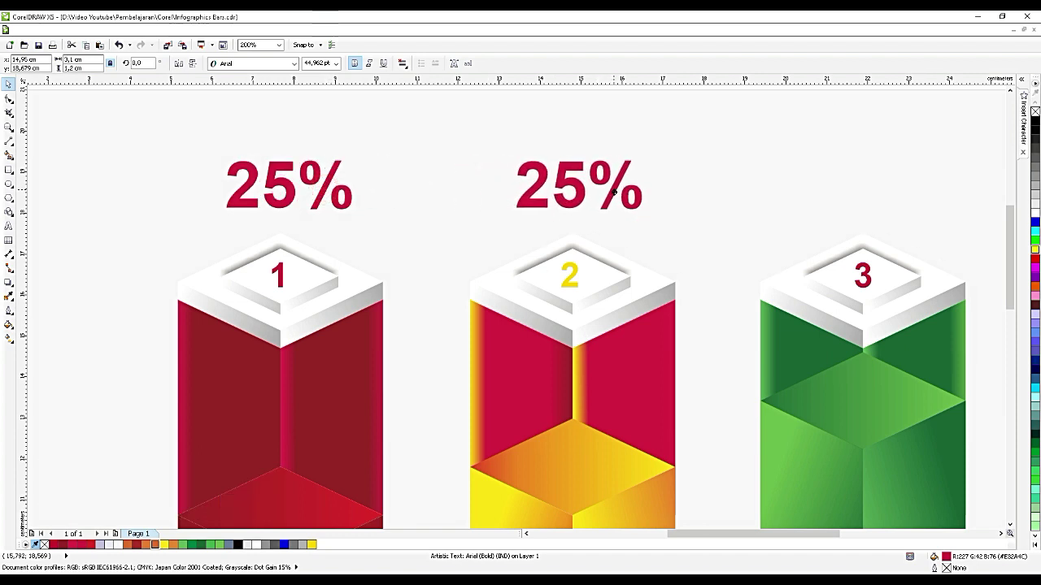
left_click(312, 545)
- Change the percentage label above the second bar to 55%
double_click(579, 185)
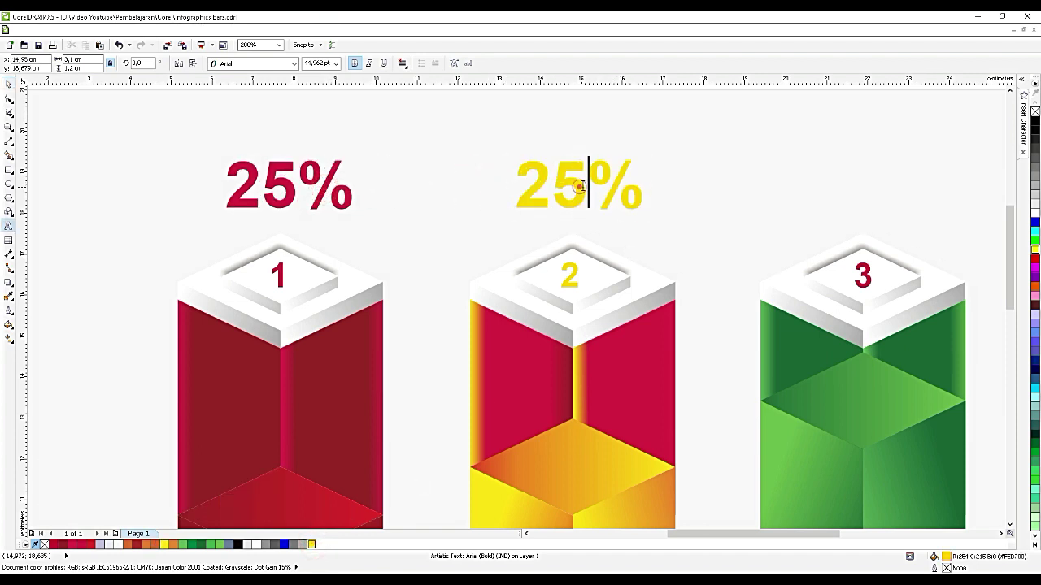
left_click_drag(584, 192, 516, 205)
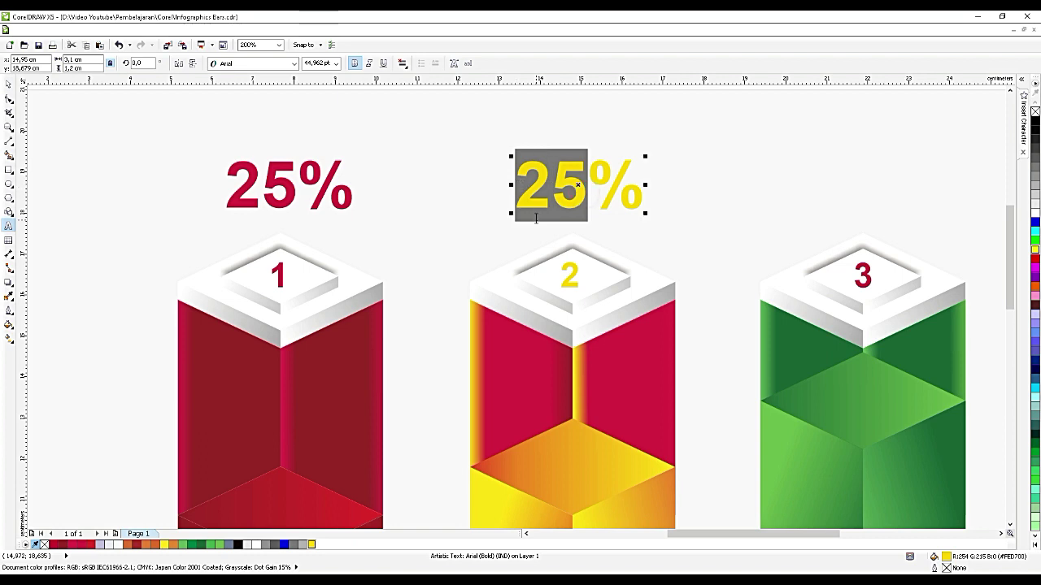
type("55")
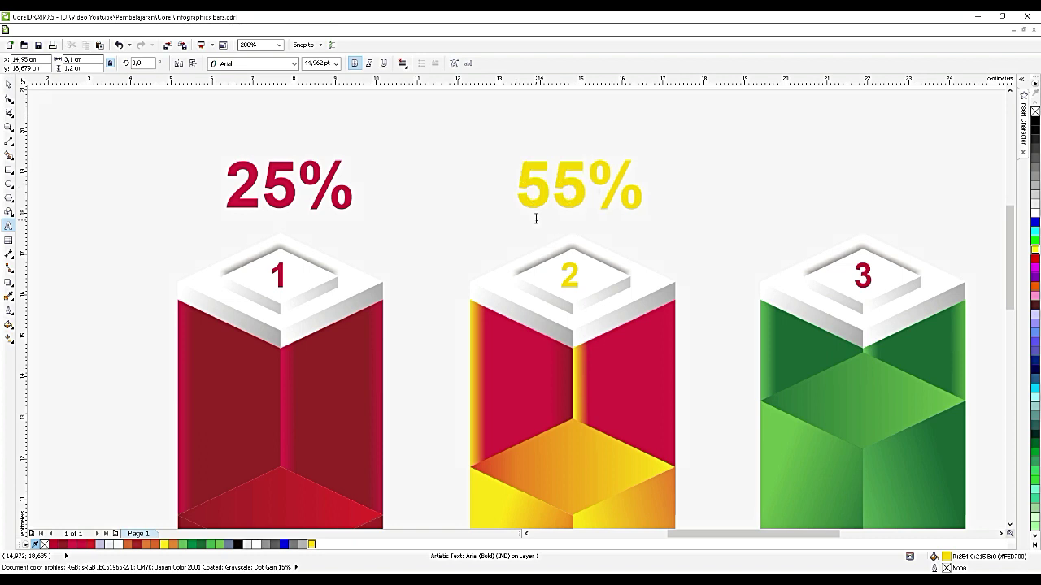
left_click(9, 83)
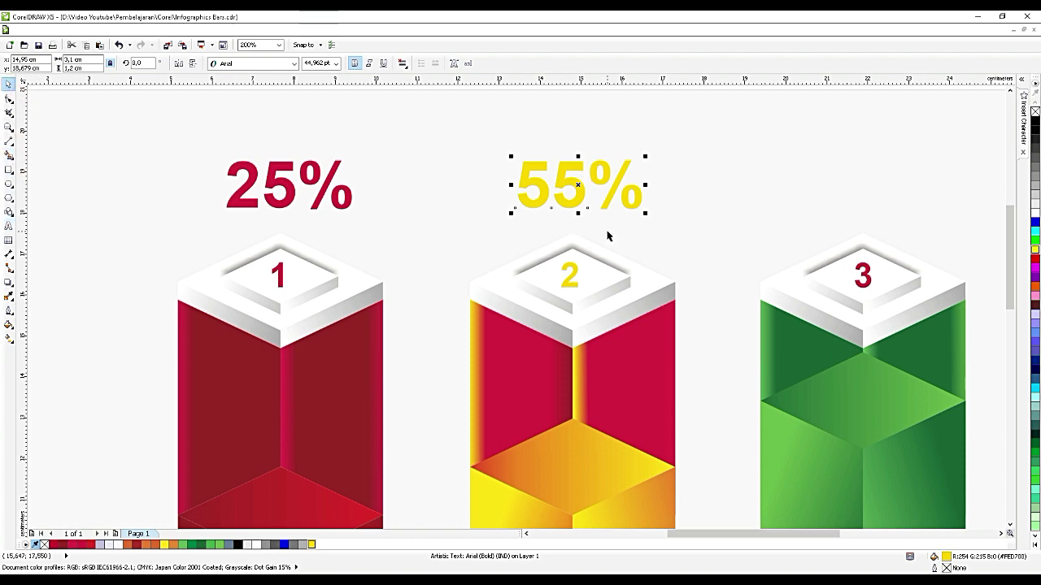
- Copy the 55% label above the third bar and change the copy to 85%
key("ctrl+c")
key("ctrl+v")
left_click_drag(577, 195, 774, 186)
double_click(862, 200)
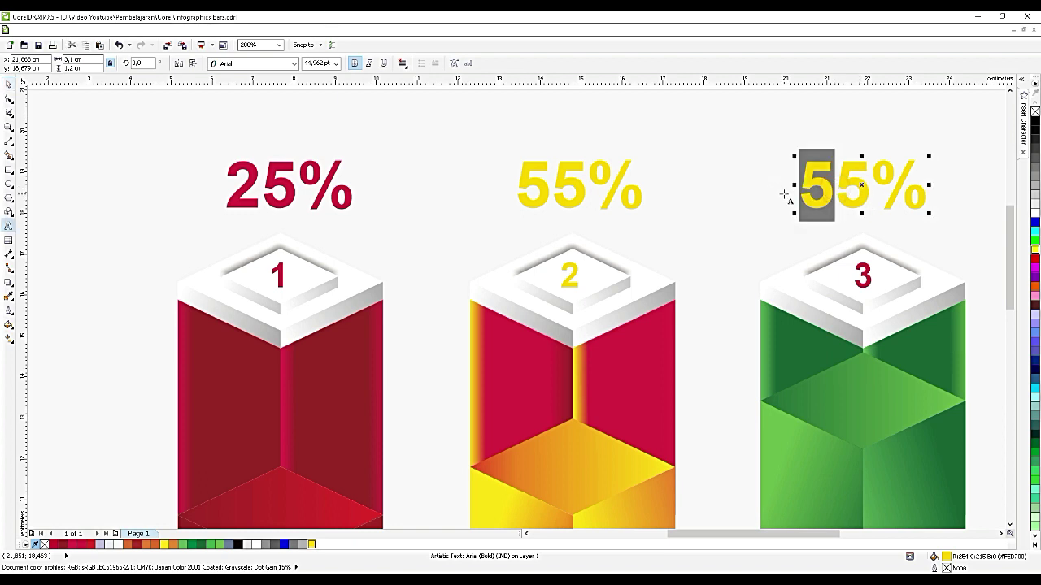
type("8")
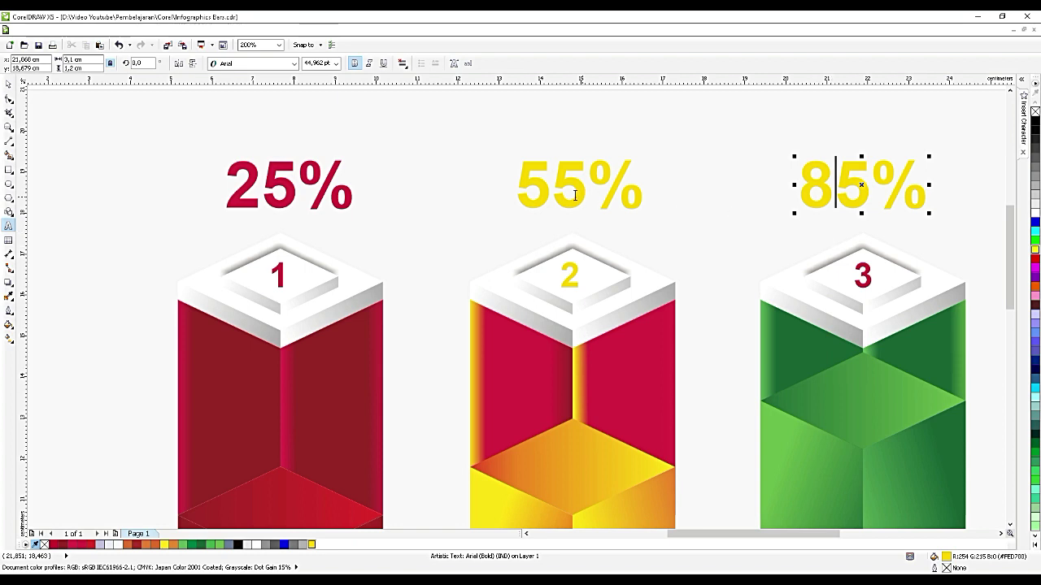
left_click(8, 84)
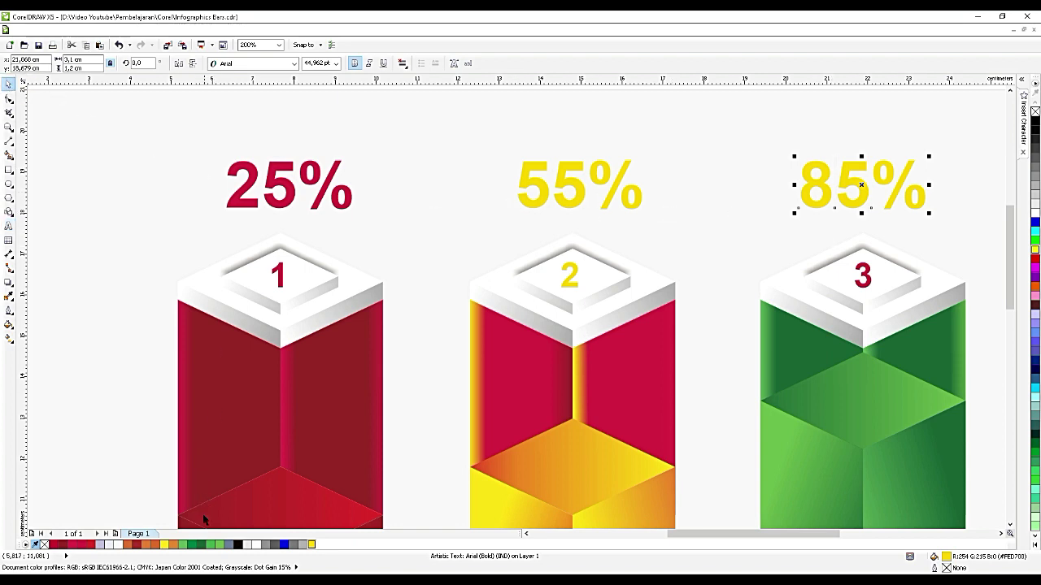
- Fill the 85% label above the third bar with dark green (#266F42) and deselect it
left_click(209, 546)
scroll(713, 293, "down", 4)
left_click(770, 336)
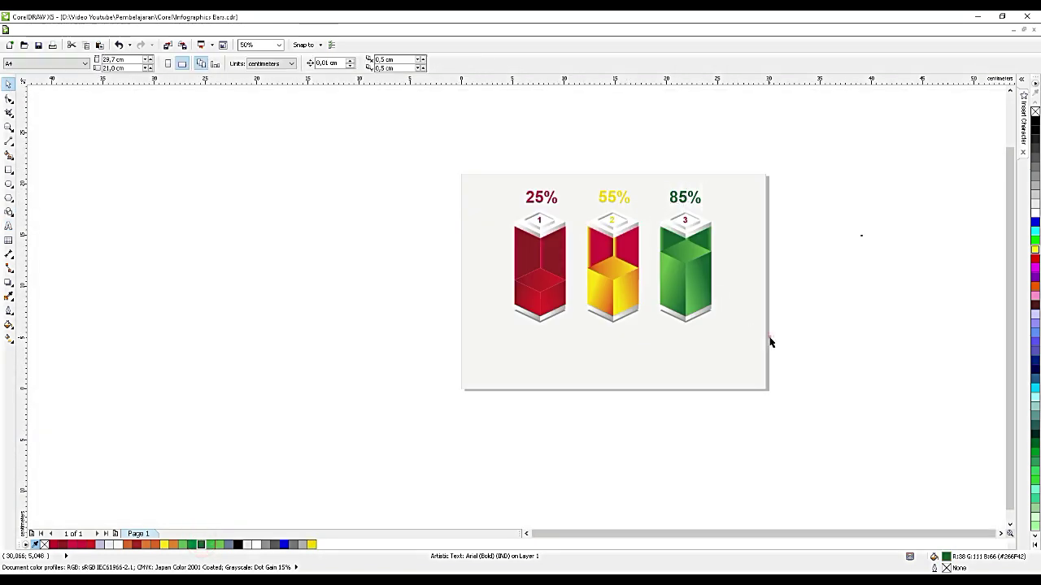
scroll(569, 332, "up", 2)
scroll(509, 319, "up", 2)
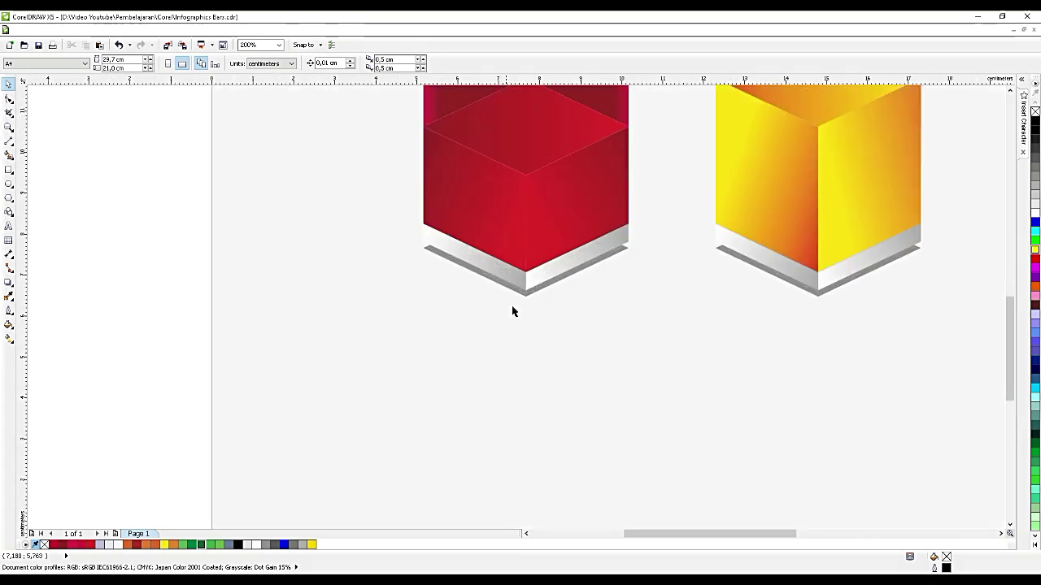
- Draw an L-shaped two-segment line about 3.5 cm high and 3.5 cm wide below the red bar's left edge
left_click(8, 140)
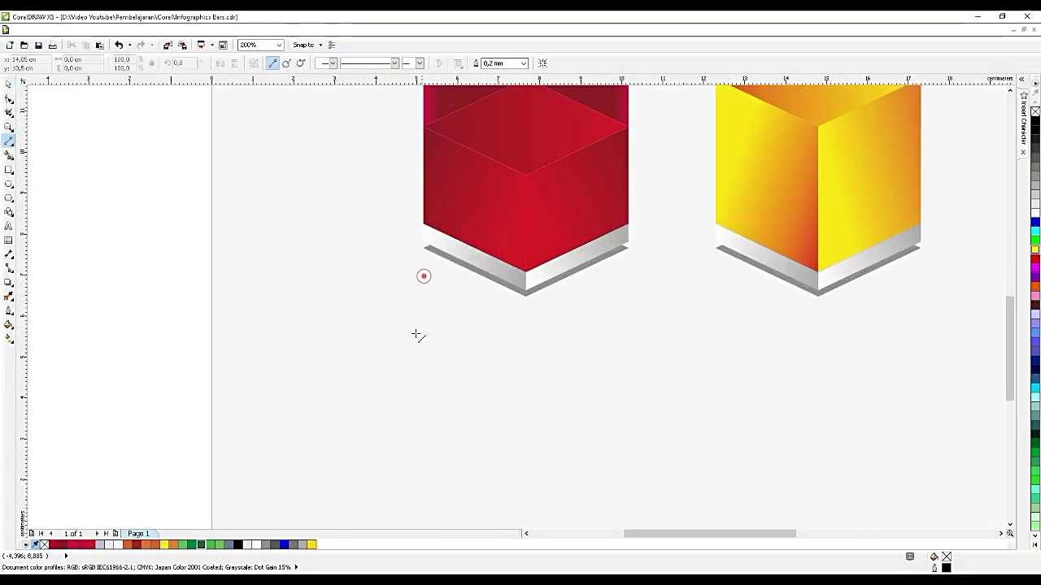
left_click(423, 279)
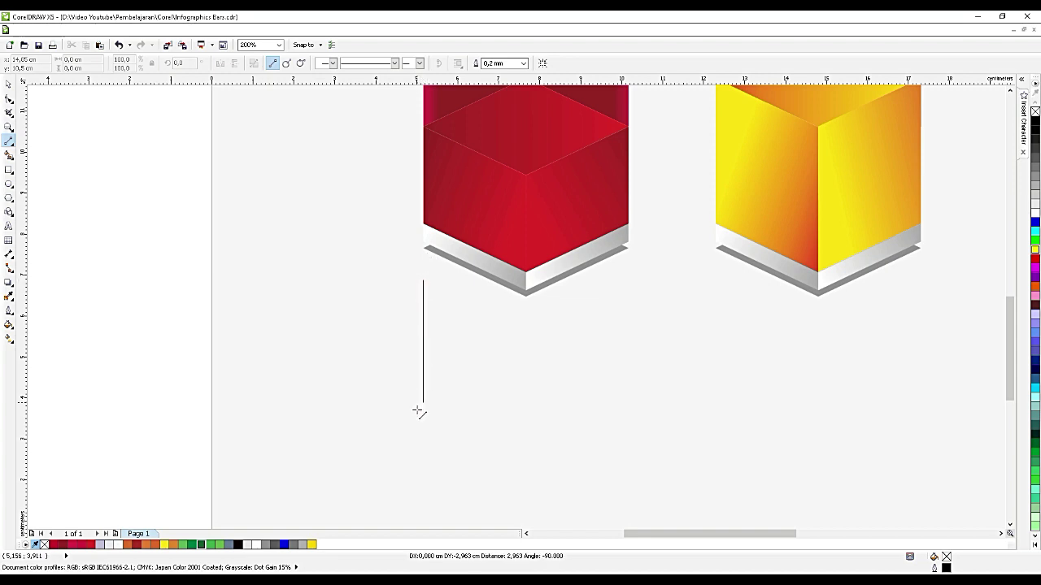
left_click(422, 427)
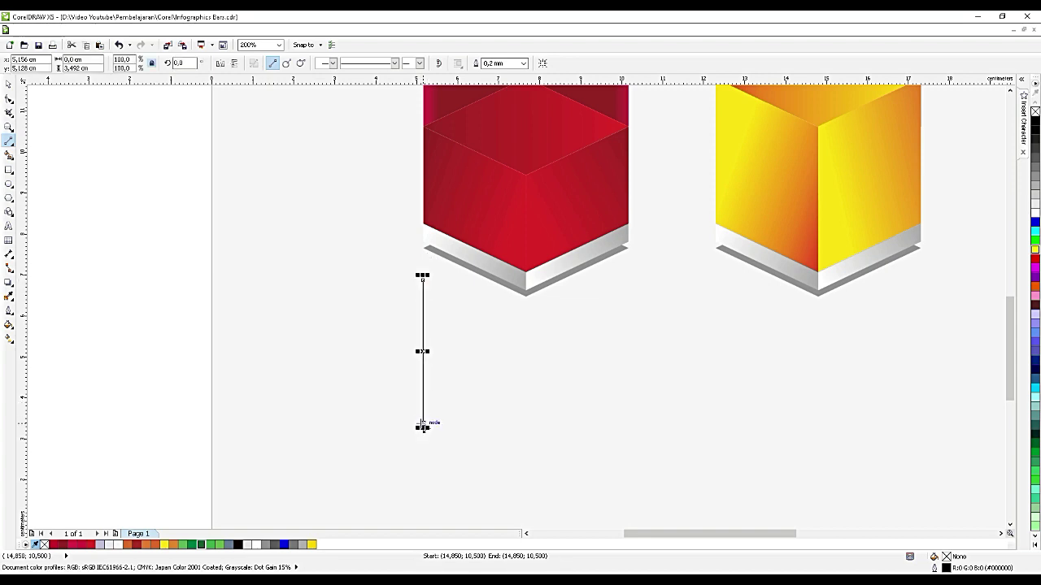
left_click(421, 423)
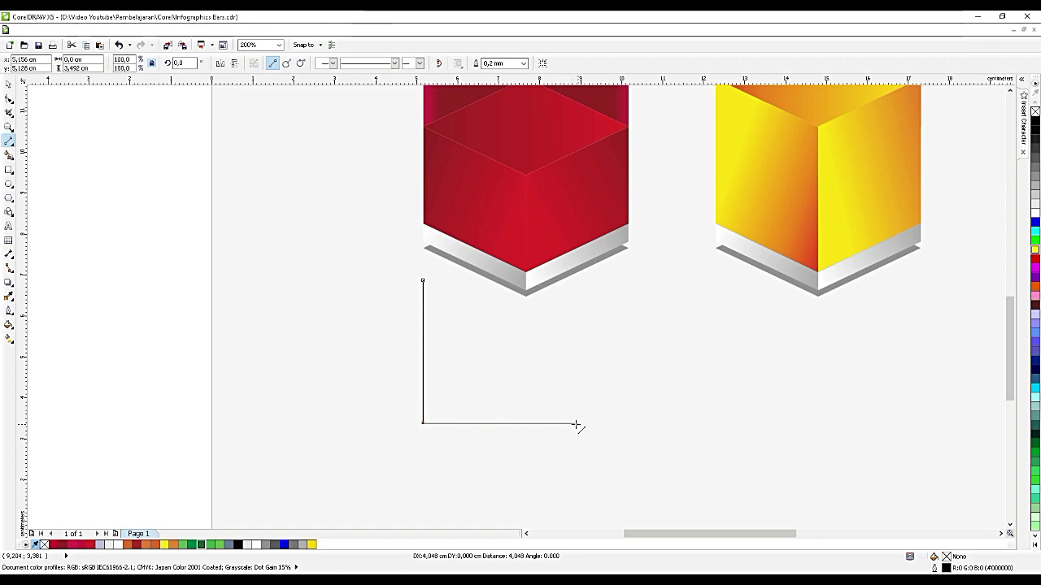
left_click(566, 424)
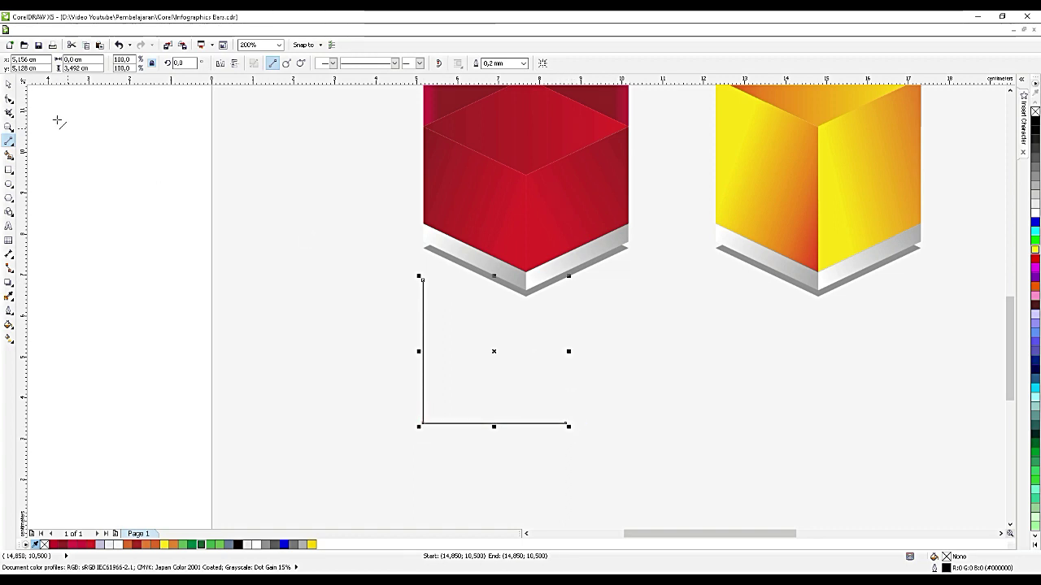
- Set the L-shaped line's outline width to 1.5 mm and deselect it
left_click(8, 83)
left_click(477, 62)
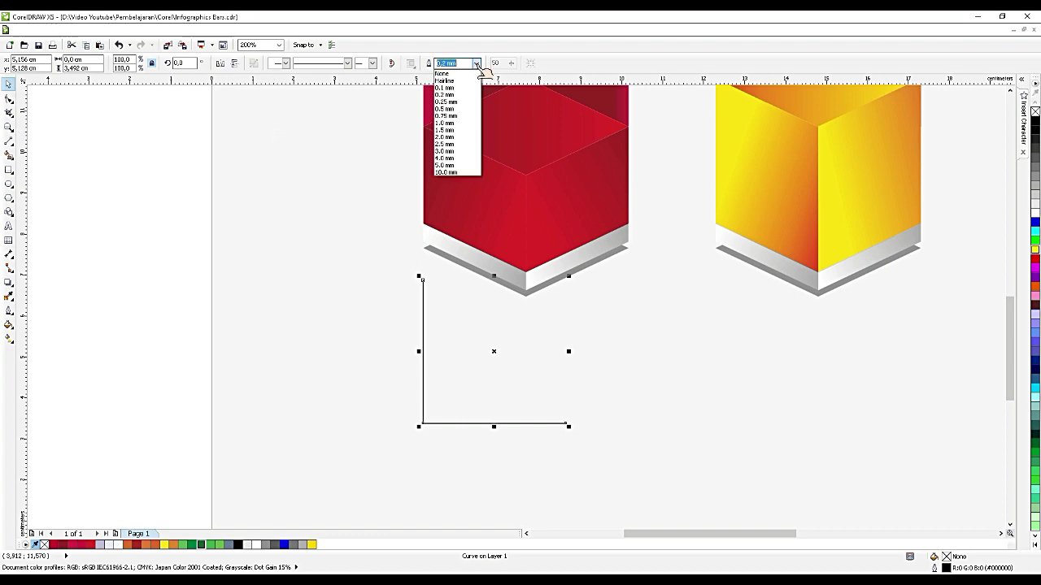
left_click(446, 130)
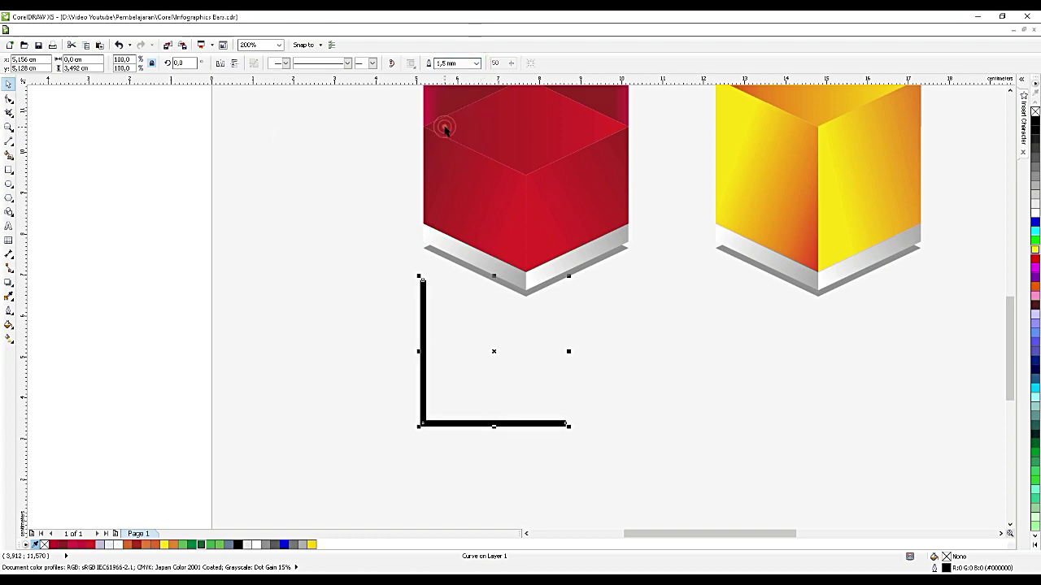
key("Escape")
scroll(555, 224, "down", 2)
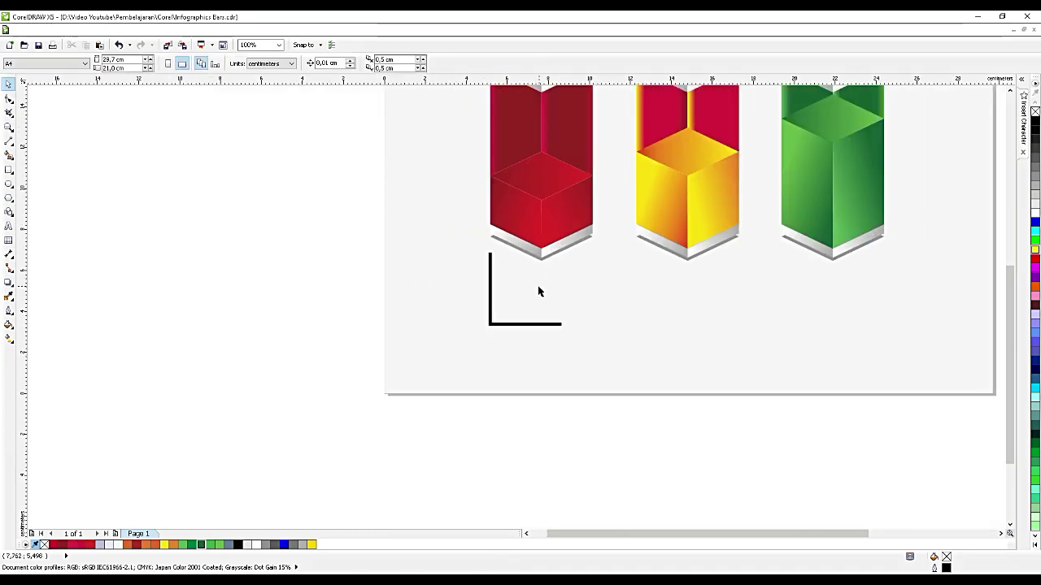
scroll(538, 291, "up", 2)
- Set the L-shaped line's outline width to 1.0 mm and shorten its height to about 2.6 cm
left_click(442, 233)
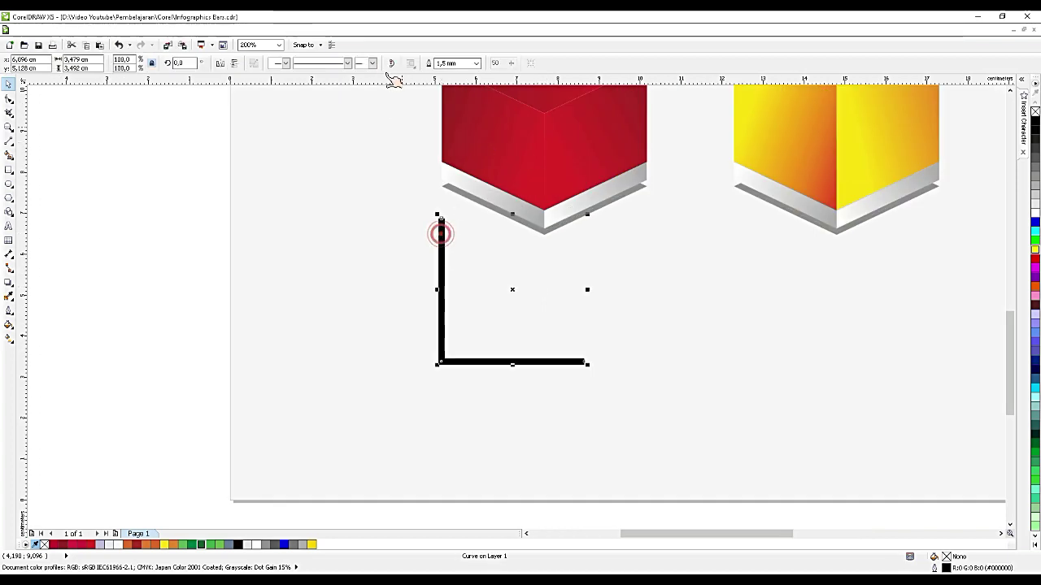
left_click(475, 63)
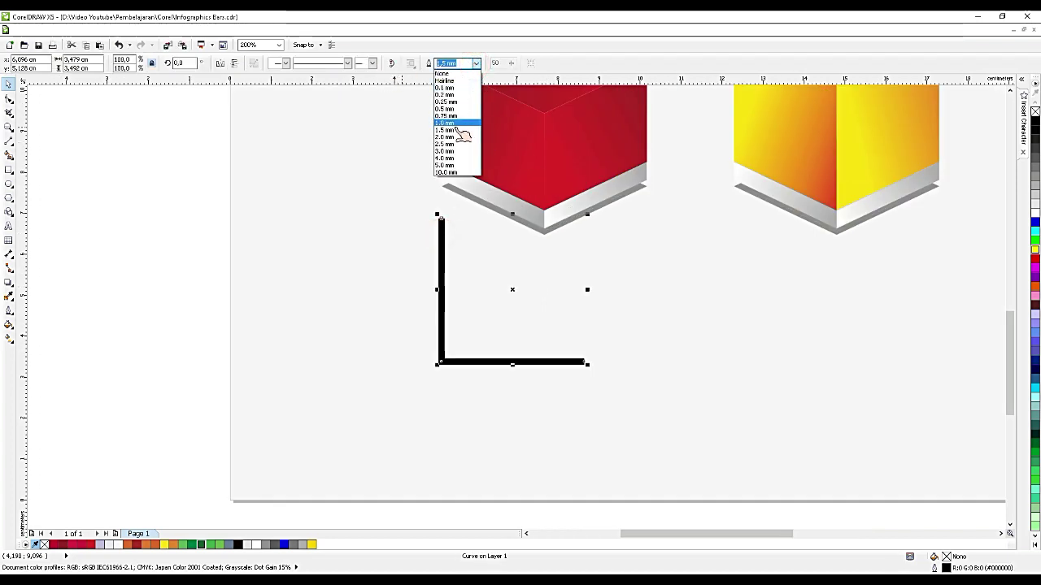
left_click(460, 123)
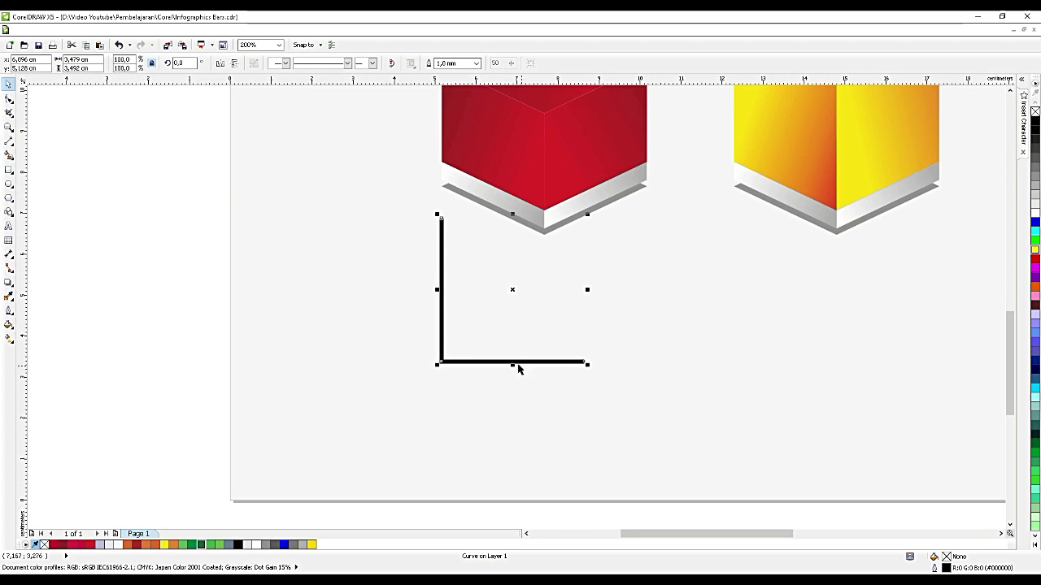
left_click_drag(512, 364, 520, 327)
scroll(556, 341, "down", 2)
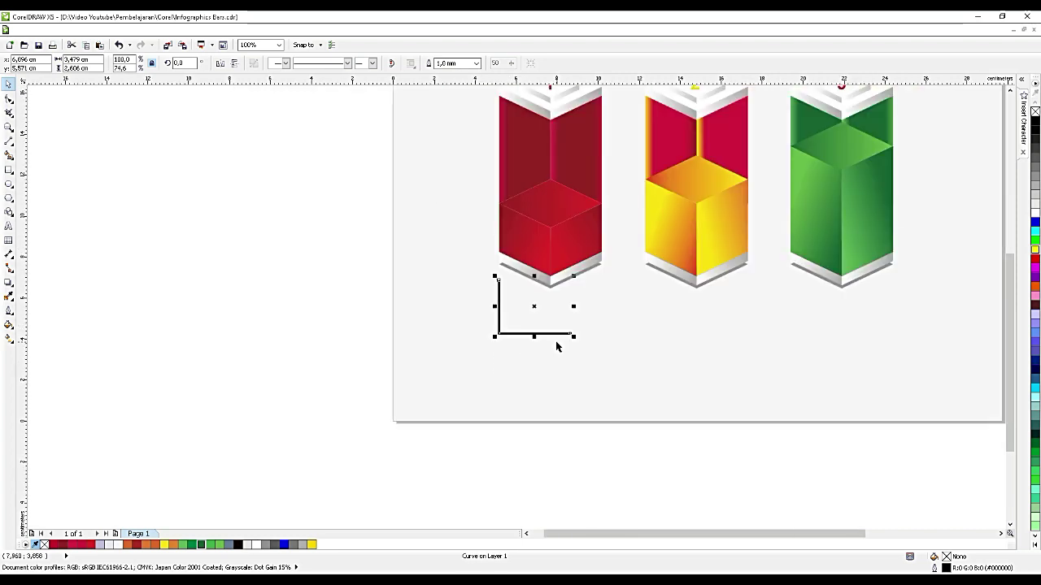
scroll(585, 396, "up", 1)
scroll(515, 298, "up", 1)
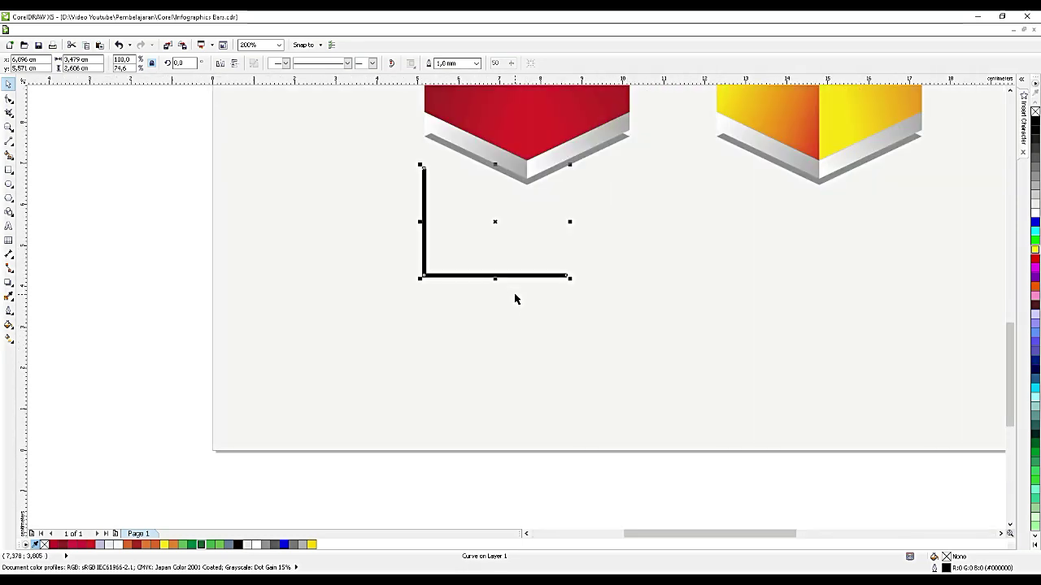
- Add the text "Title_01", scale it down to about 16.6 pt and place it just above the L-shaped line's horizontal segment
left_click(82, 248)
key("F8")
left_click(101, 270)
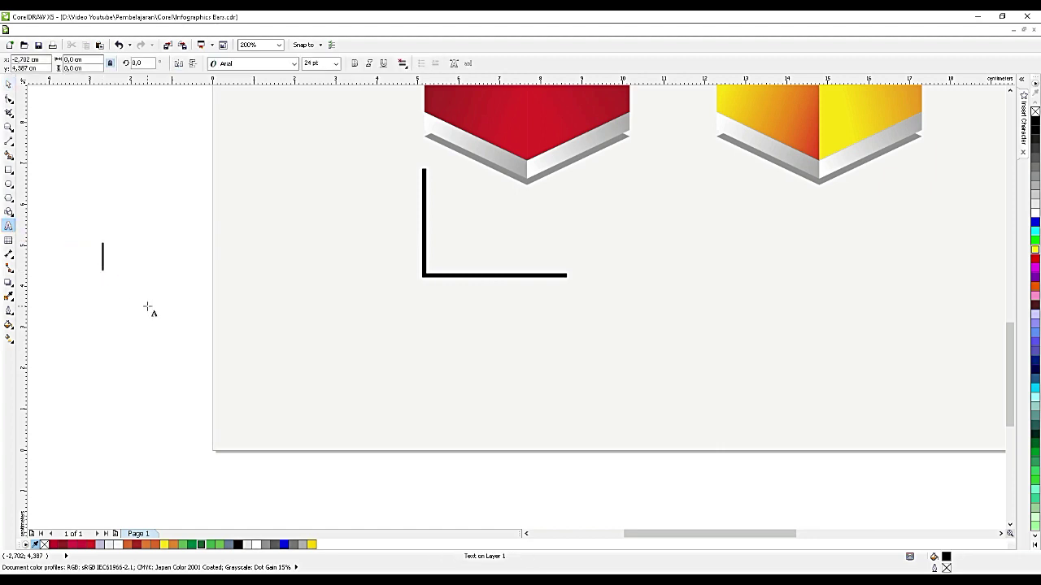
type("Title_01")
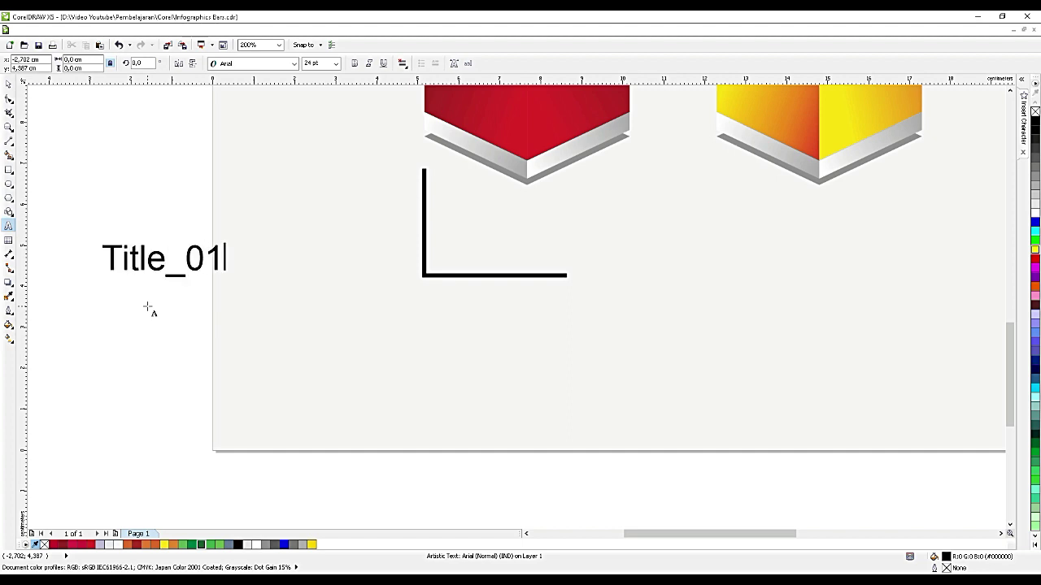
left_click(8, 83)
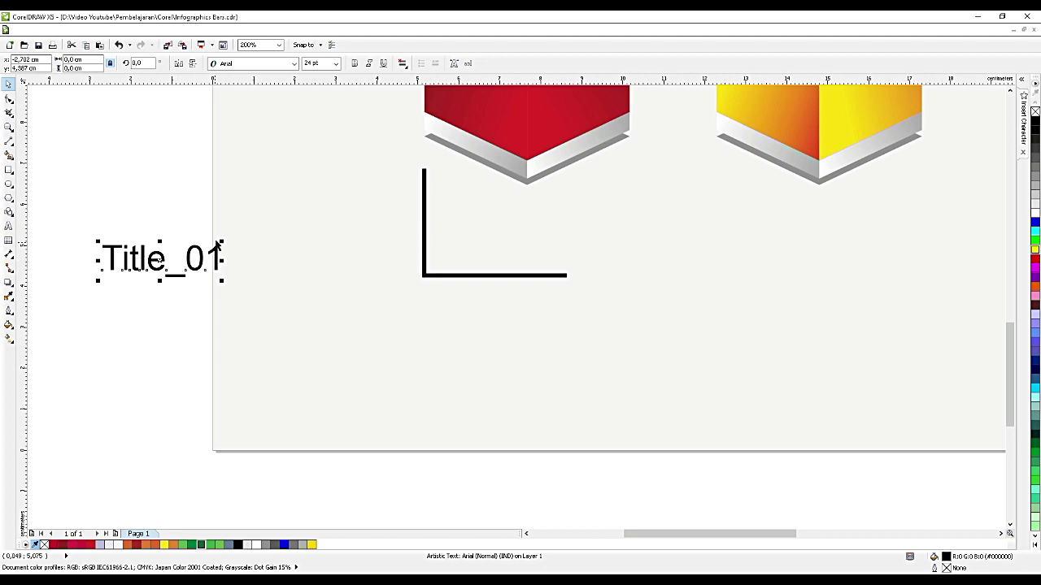
left_click_drag(216, 241, 484, 261)
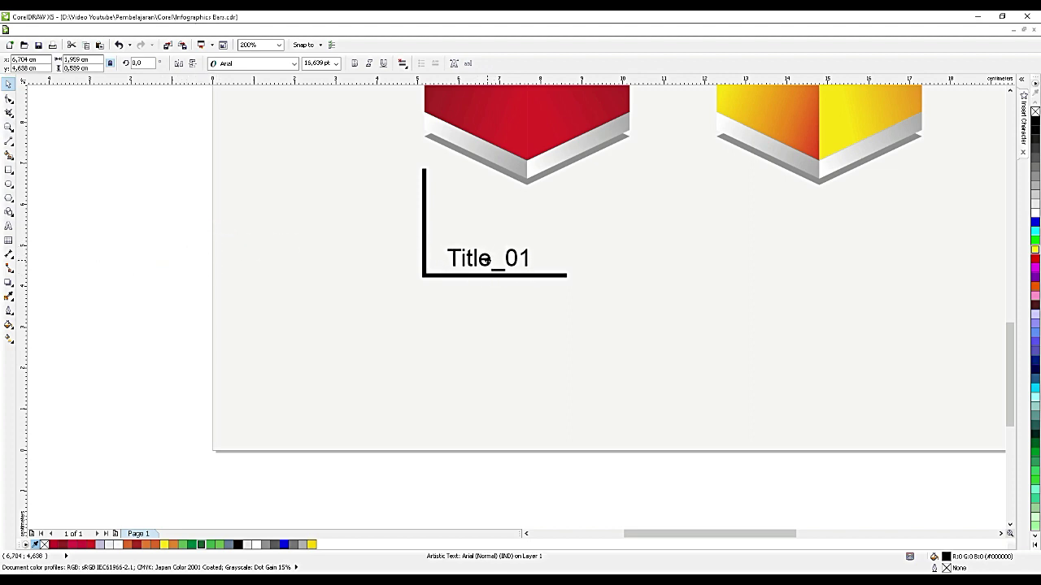
- Add the two-line text "Data Infografis" / "Title_01", place it beneath the L-shaped line and scale it down to about 15.7 pt
left_click(9, 225)
left_click(177, 317)
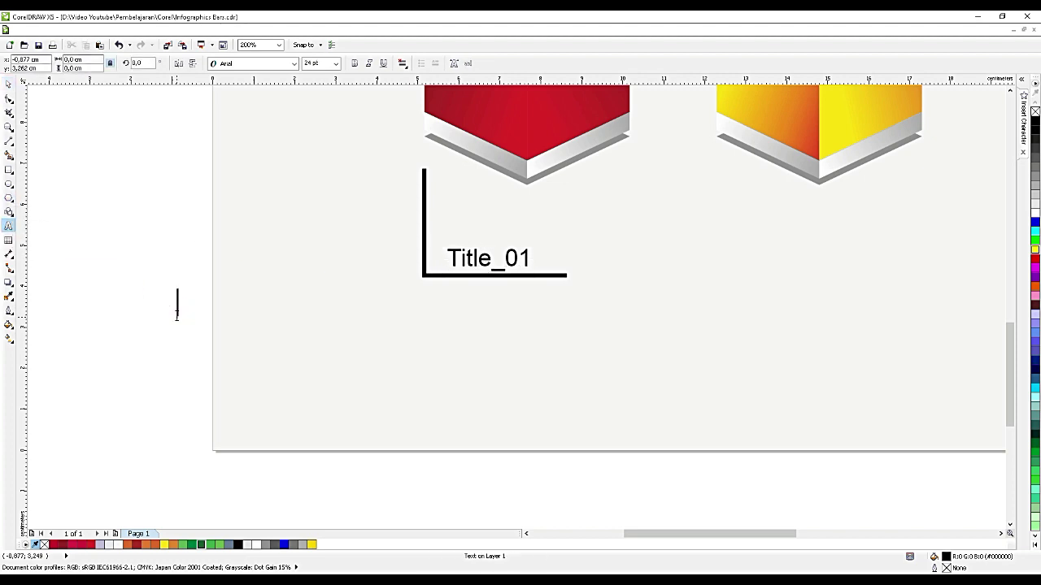
type("Data Infografis")
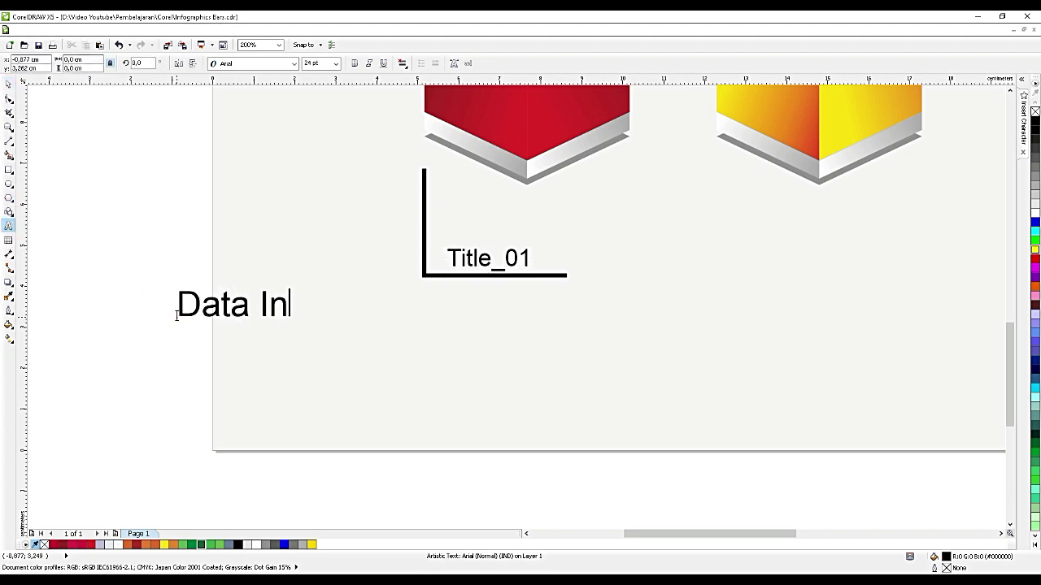
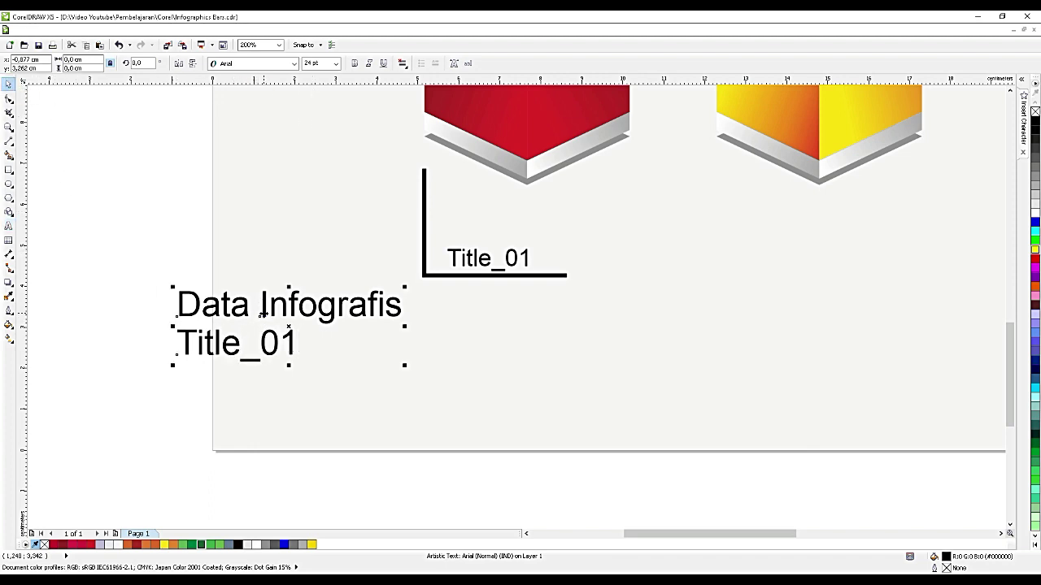
left_click_drag(263, 313, 506, 311)
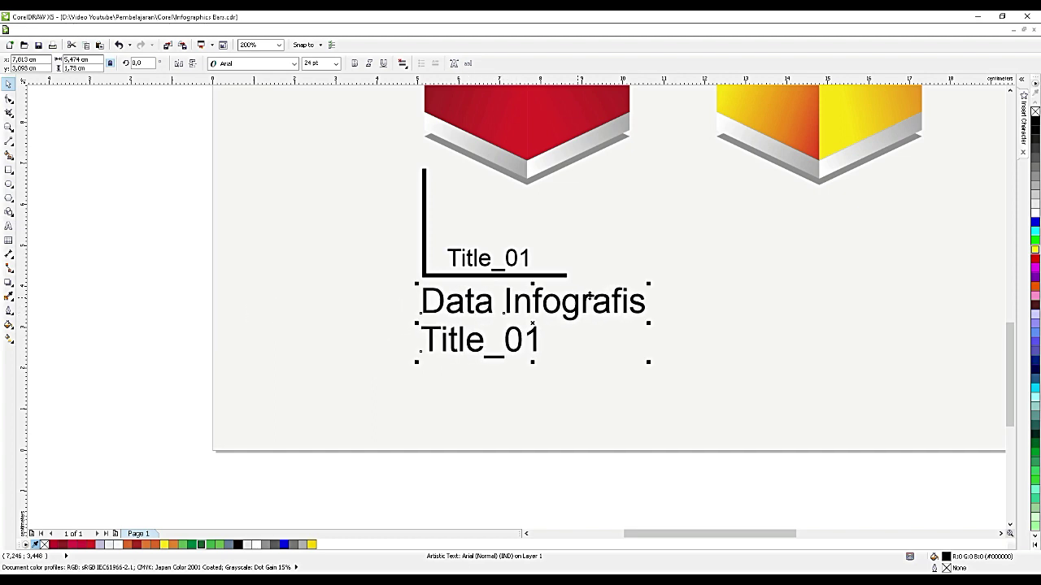
left_click_drag(648, 283, 539, 300)
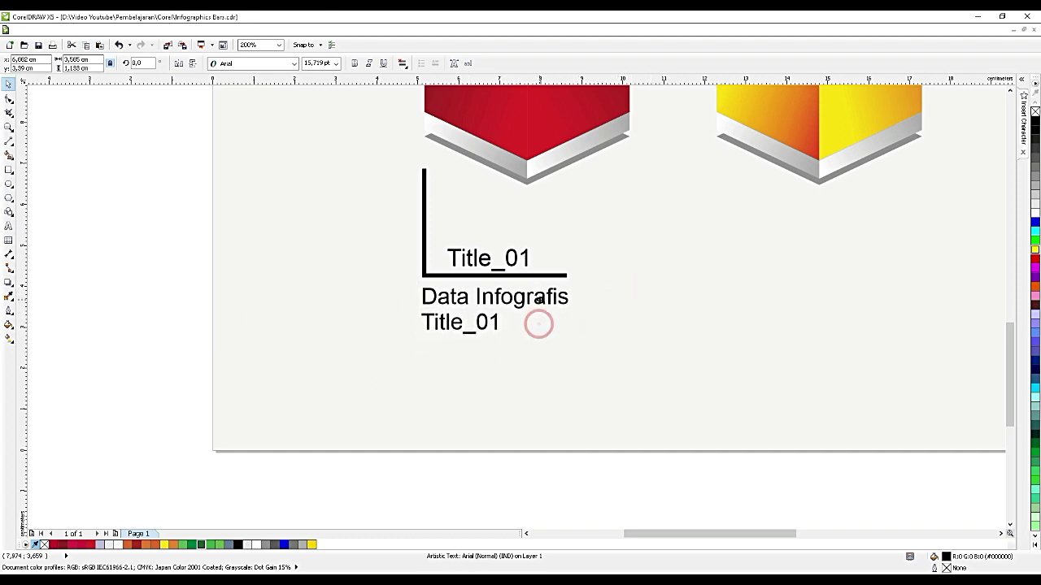
scroll(523, 300, "down", 1)
left_click(363, 318)
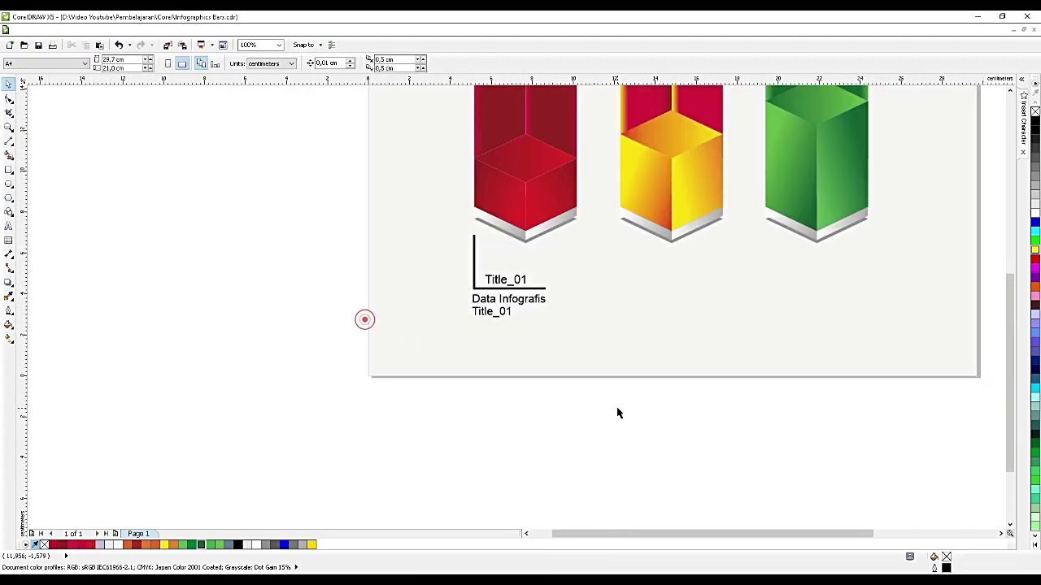
- Copy the L-shaped line with its title and description text below the yellow and green bars
left_click_drag(610, 413, 435, 226)
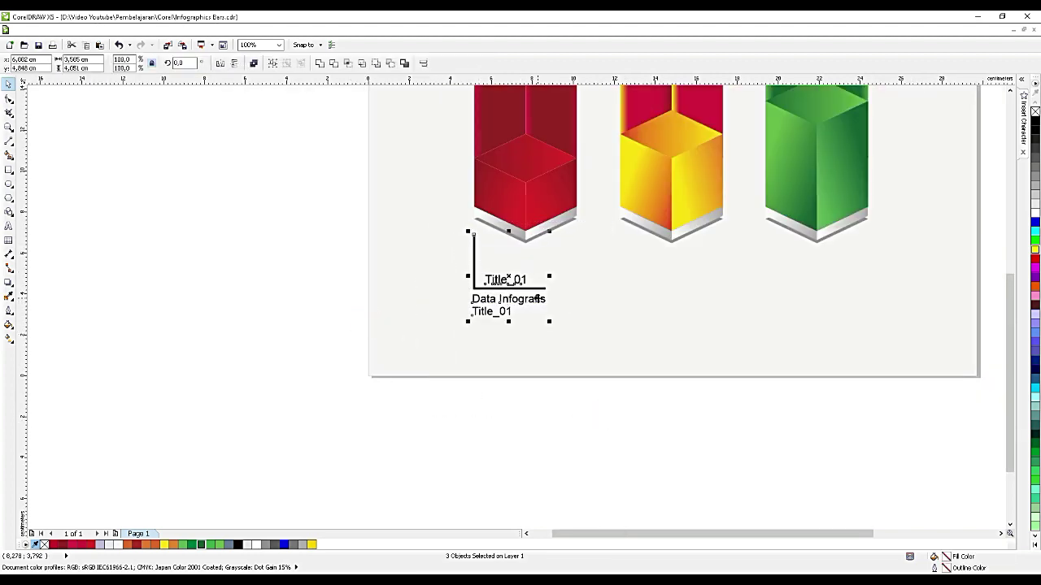
key("ctrl+c")
key("ctrl+v")
left_click_drag(540, 298, 811, 284)
key("ctrl+c")
key("ctrl+v")
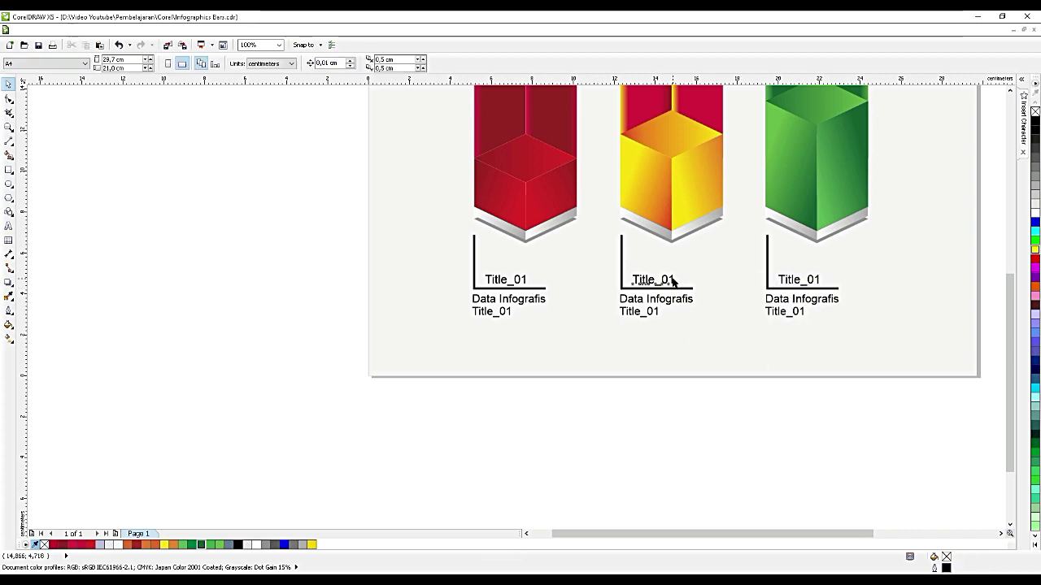
- Change the title and description numbering to Title_02 below the yellow bar and Title_03 below the green bar
double_click(673, 279)
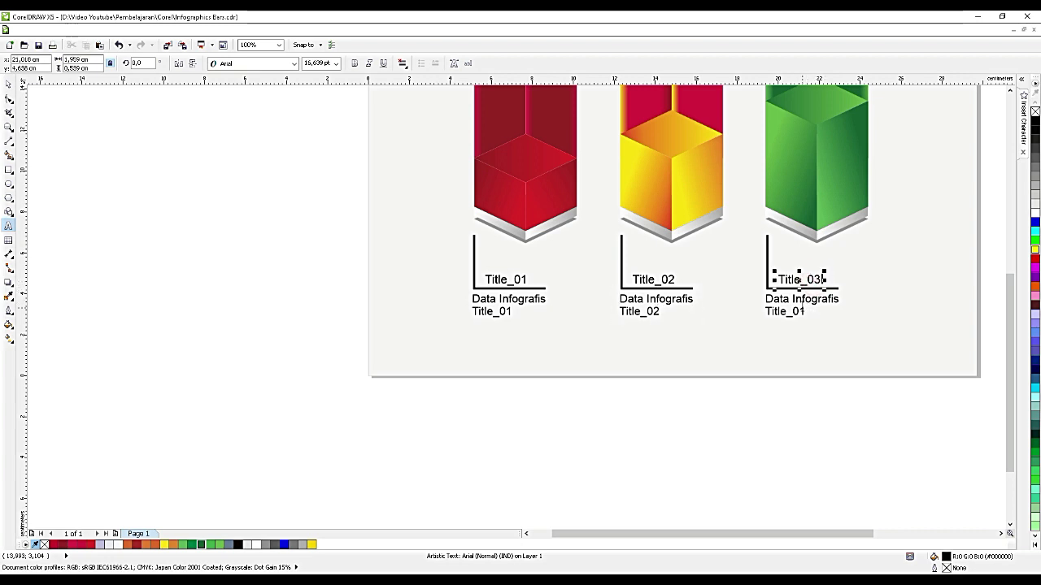
left_click(8, 85)
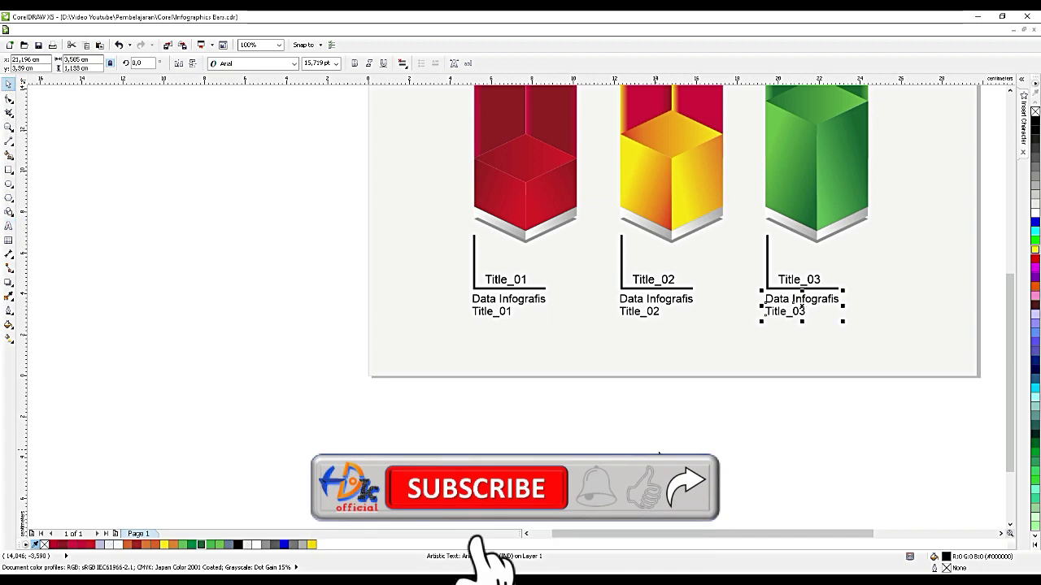
- Move all the bars together with their labels and captions down about 1.8 cm on the page and deselect them
scroll(657, 453, "down", 1)
left_click_drag(831, 454, 398, 189)
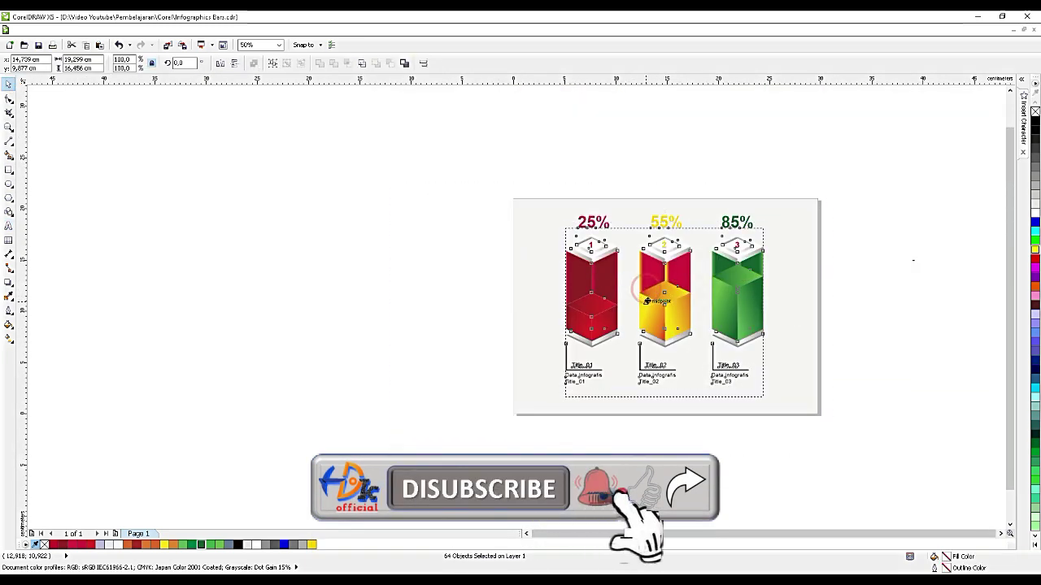
left_click_drag(646, 288, 646, 307)
key("Escape")
- Fill the title above each L-shaped line: Title_01 crimson red, Title_02 golden yellow (#FED700) and Title_03 dark green (#266F42)
left_click(592, 389)
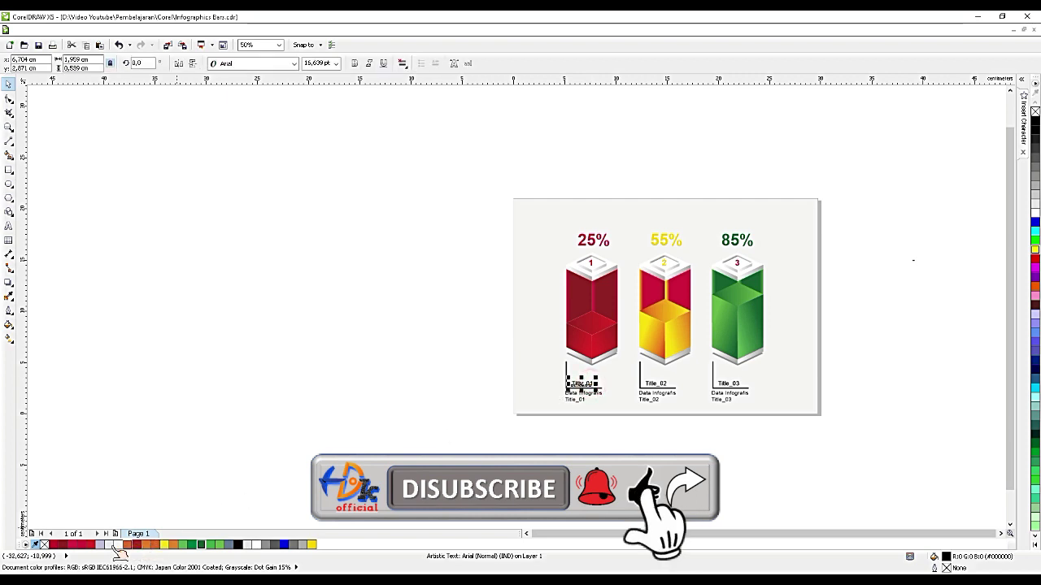
left_click(65, 545)
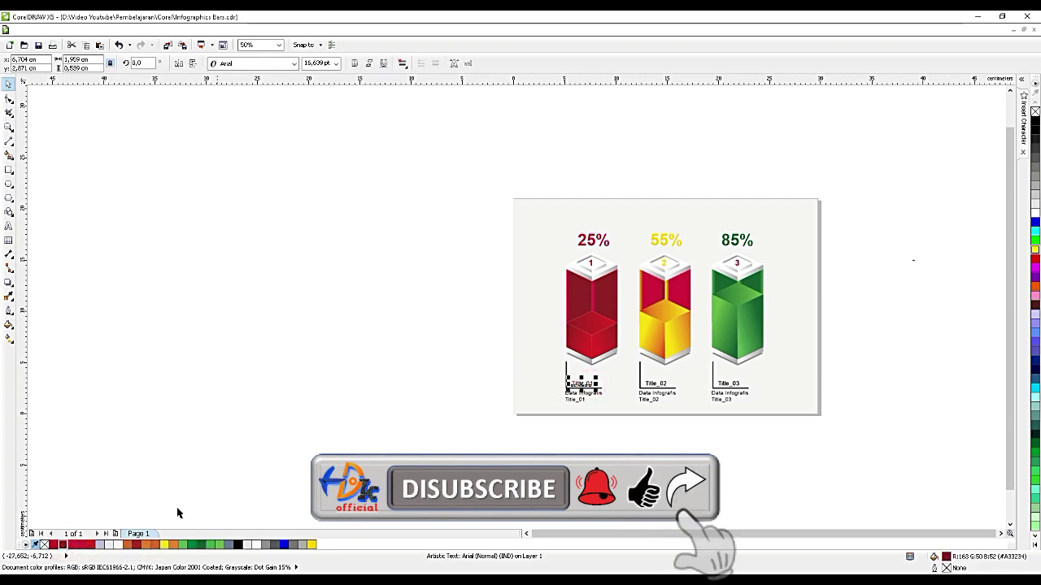
left_click(70, 543)
left_click(653, 383)
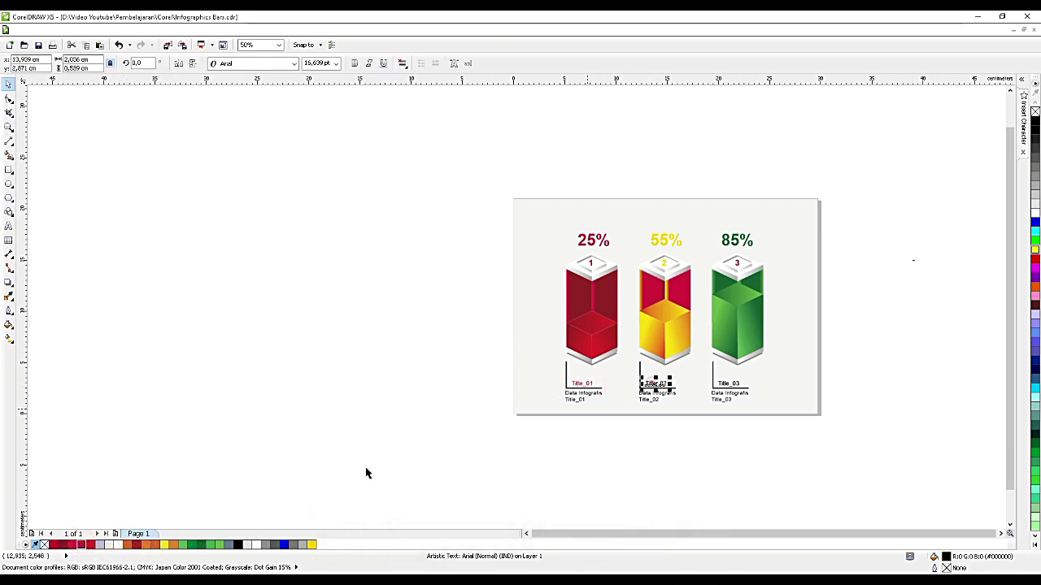
left_click(312, 543)
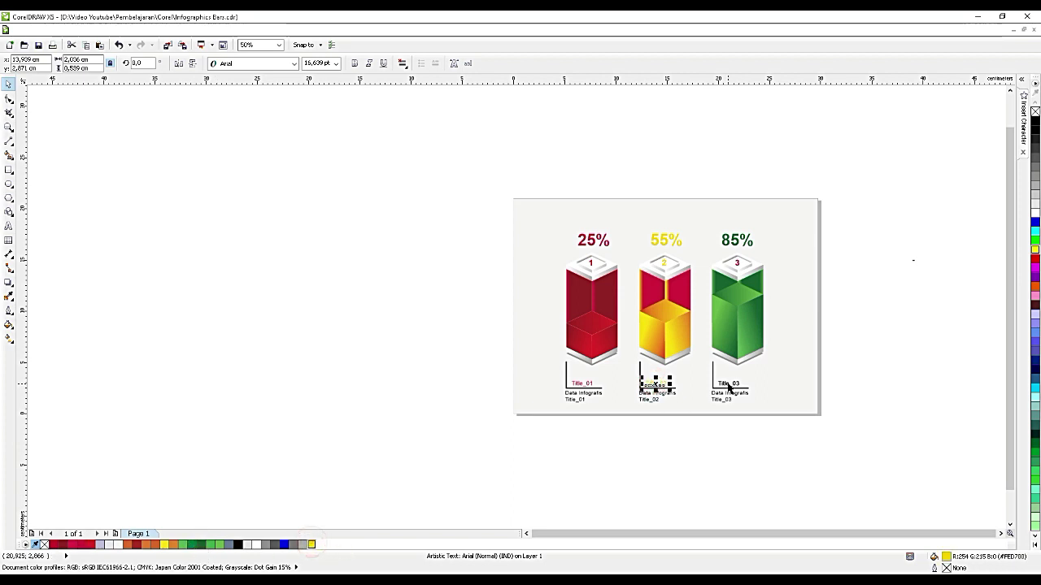
left_click(728, 385)
left_click(201, 543)
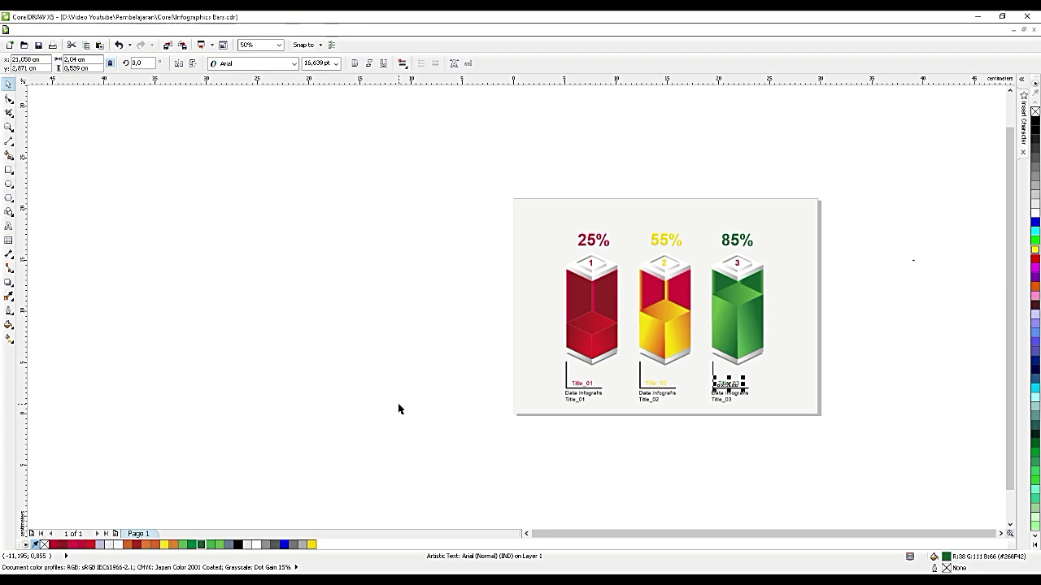
- Add two separate lines of 24 pt text, BARS and INFOGRAPHIC, one above the other beside the page's upper left area
scroll(573, 218, "up", 1)
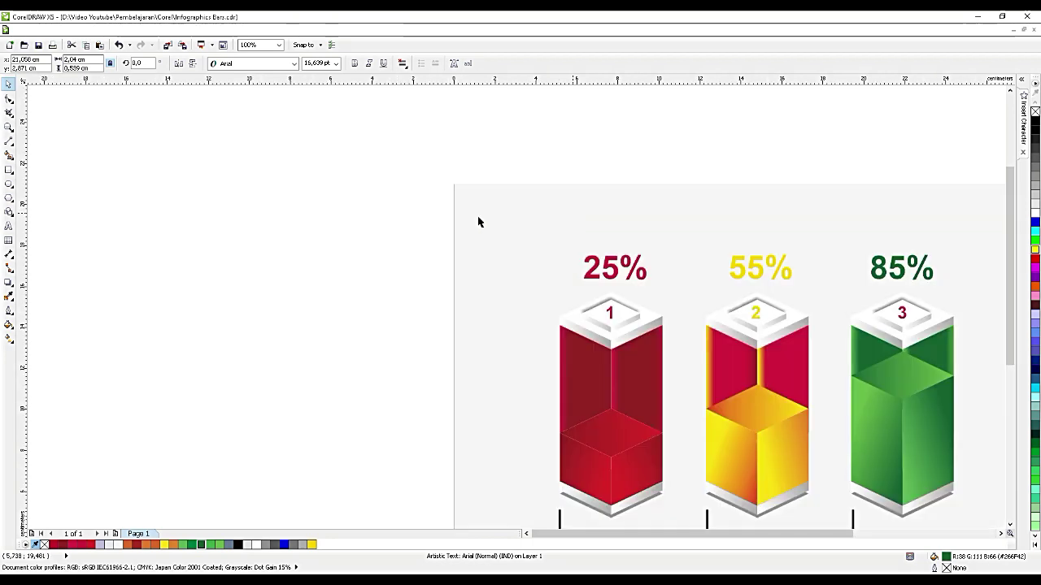
left_click(9, 225)
left_click(352, 255)
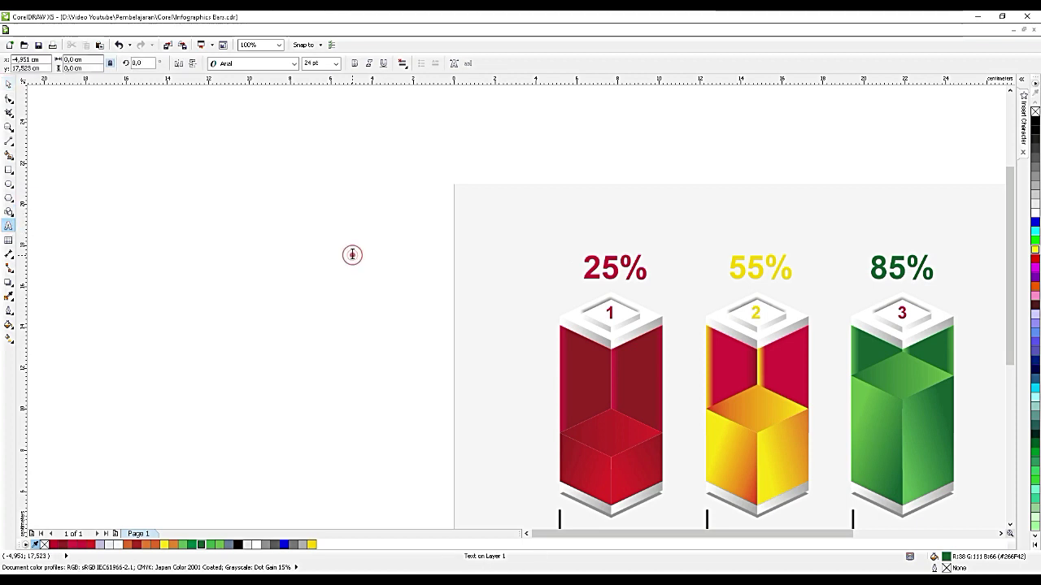
type("B")
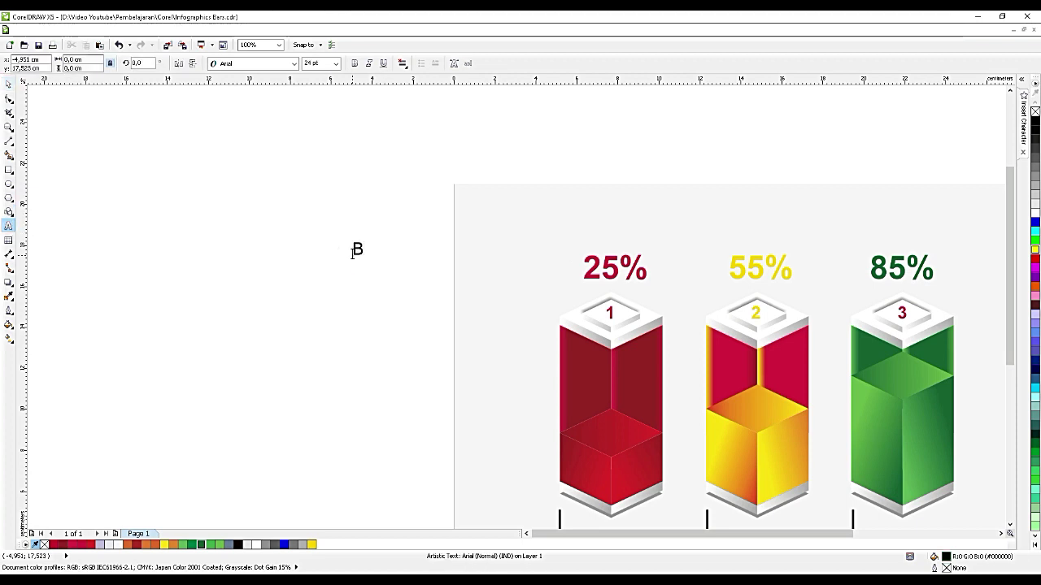
type("lRS")
key("Return")
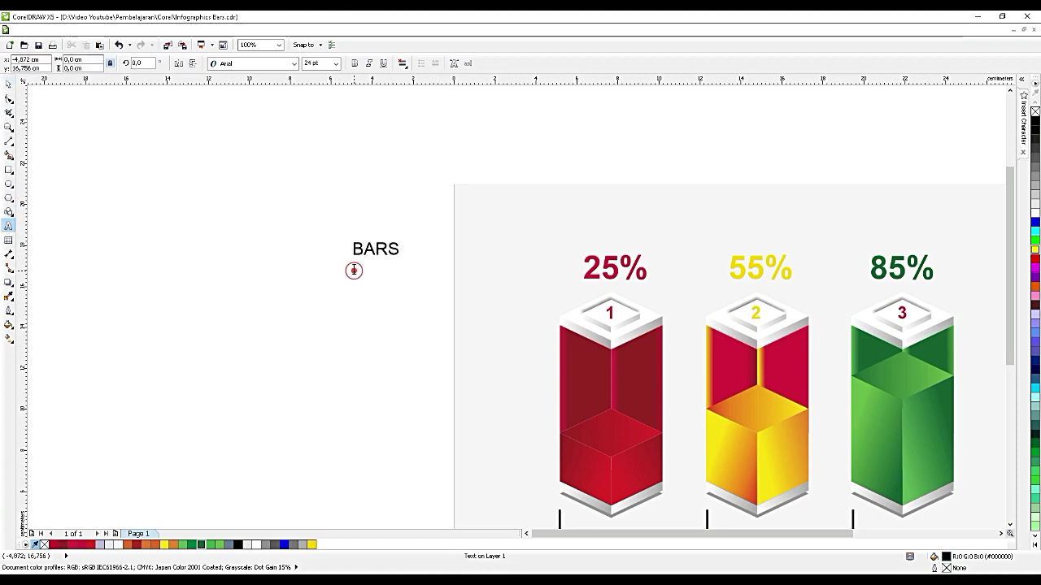
type("INFOGRAPHIC")
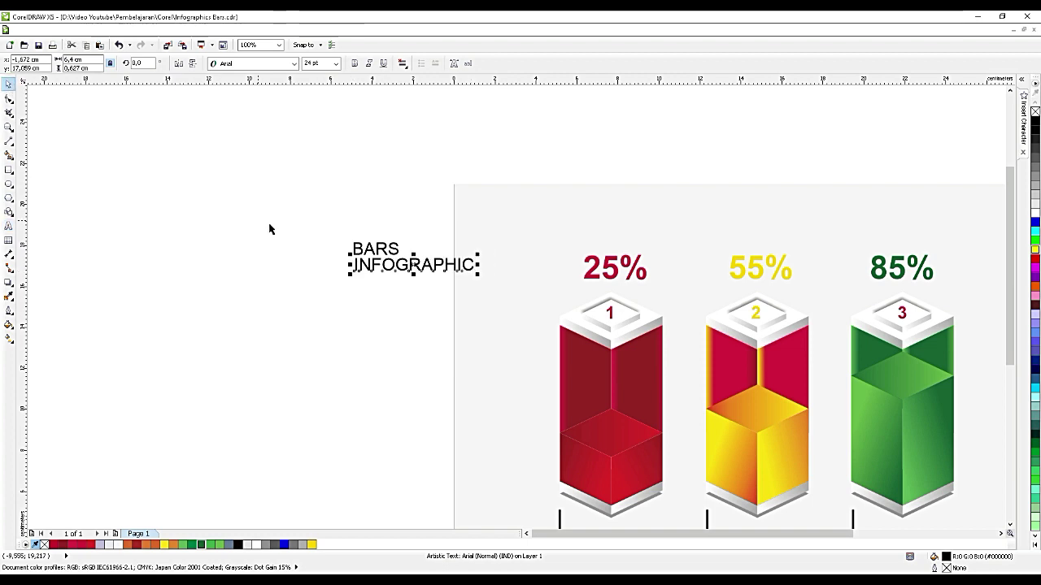
- Set the INFOGRAPHIC text in the Impact font and the BARS text in Ice Mirror in Winter Kei
left_click(281, 68)
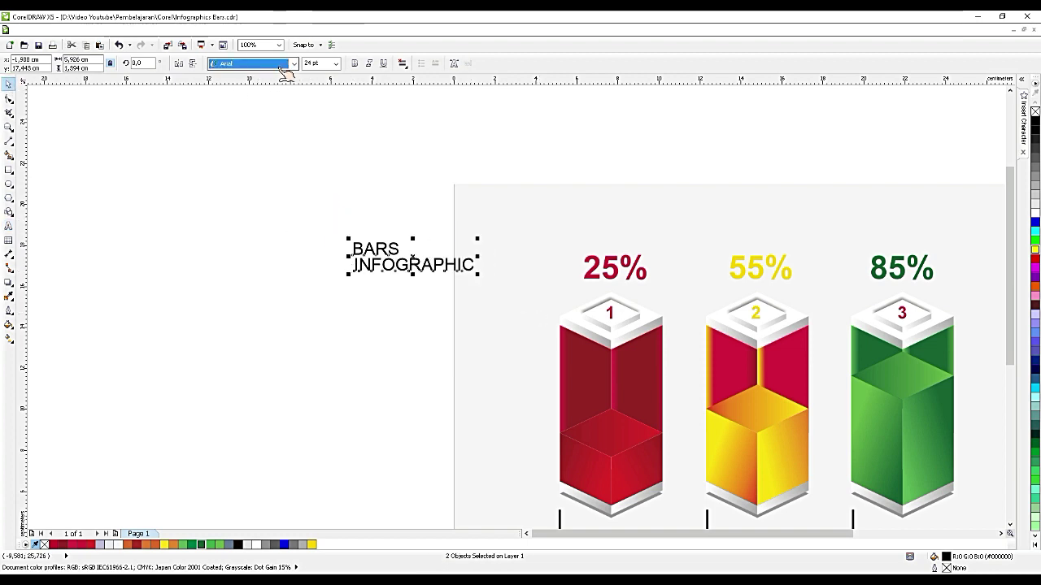
left_click(292, 64)
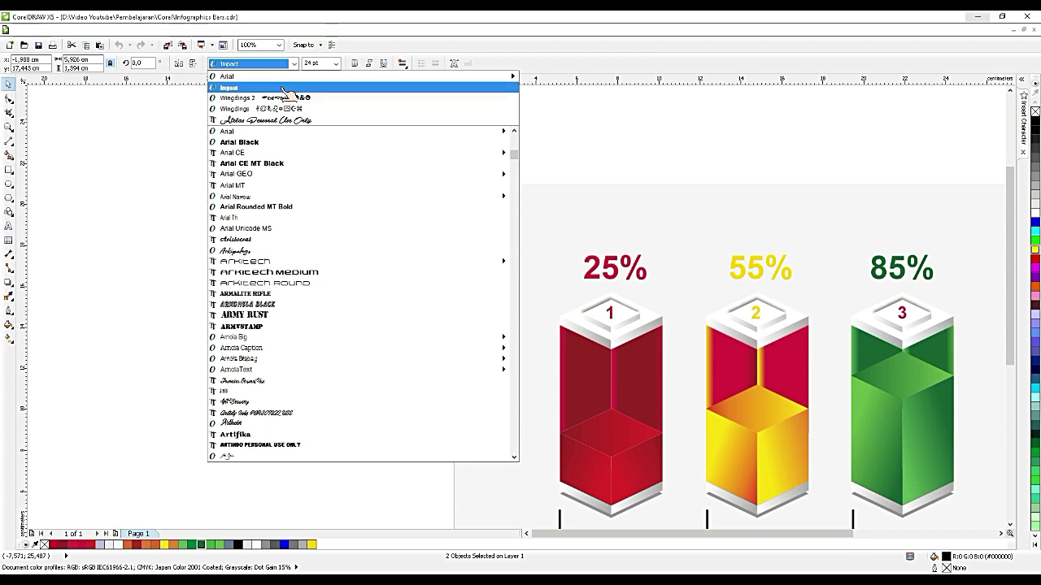
left_click(279, 85)
left_click(395, 215)
scroll(401, 243, "up", 2)
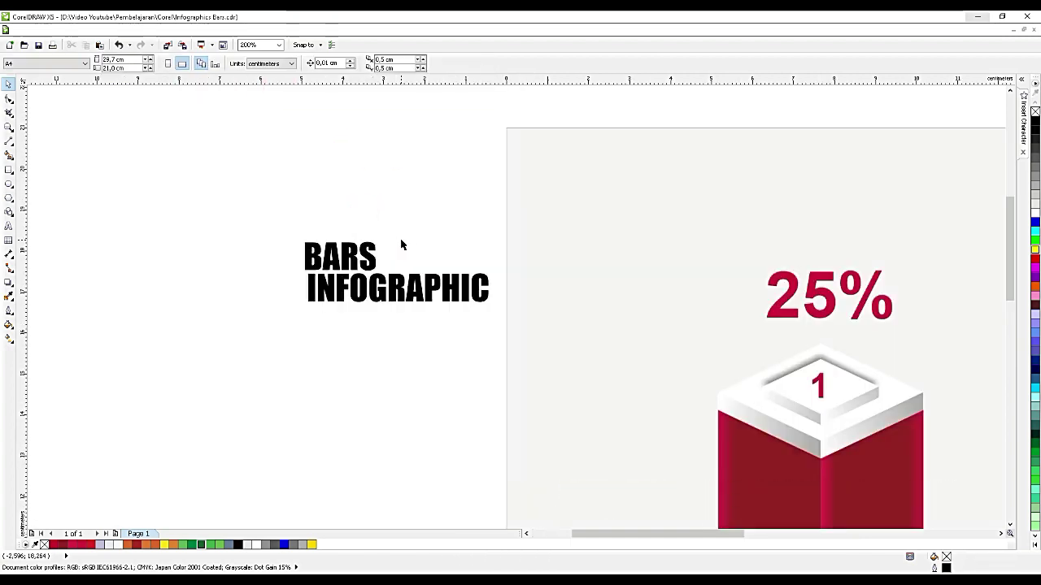
left_click(358, 252)
left_click(293, 63)
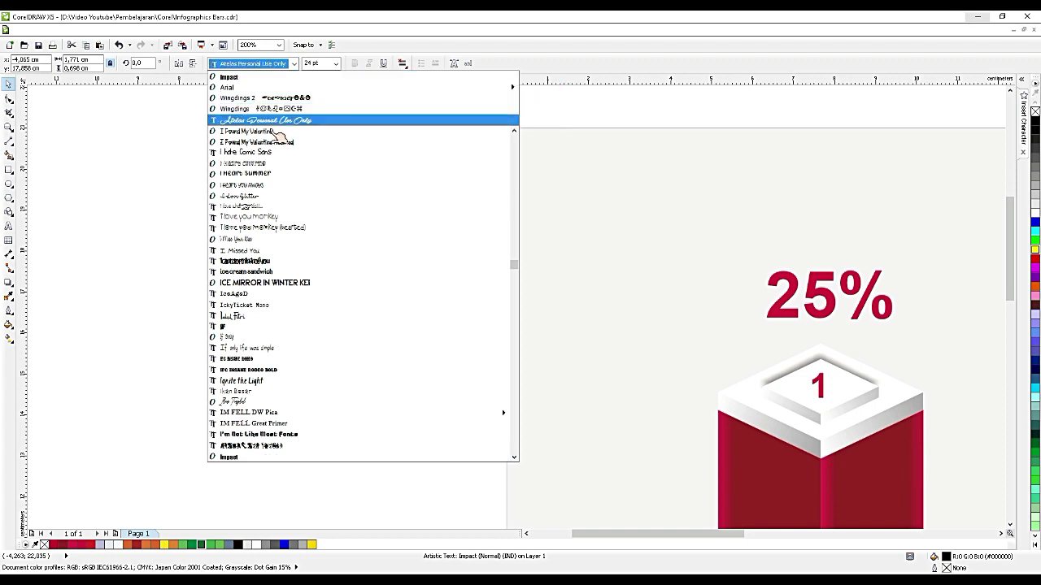
left_click(362, 290)
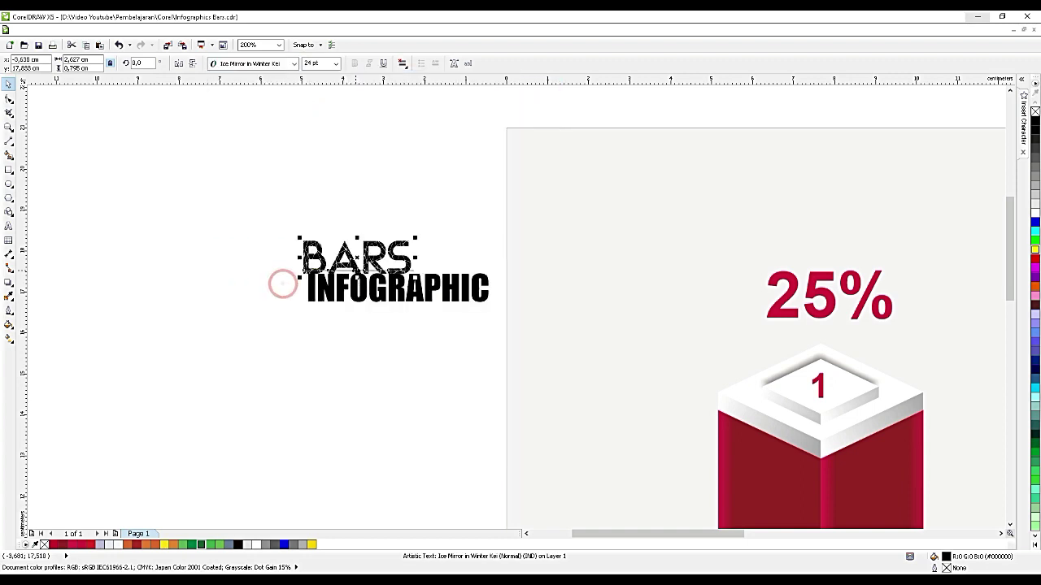
- Stack BARS above INFOGRAPHIC in the page's upper left area, scaling INFOGRAPHIC to about 29.6 pt and BARS to about 18.4 pt
left_click_drag(358, 259, 688, 165)
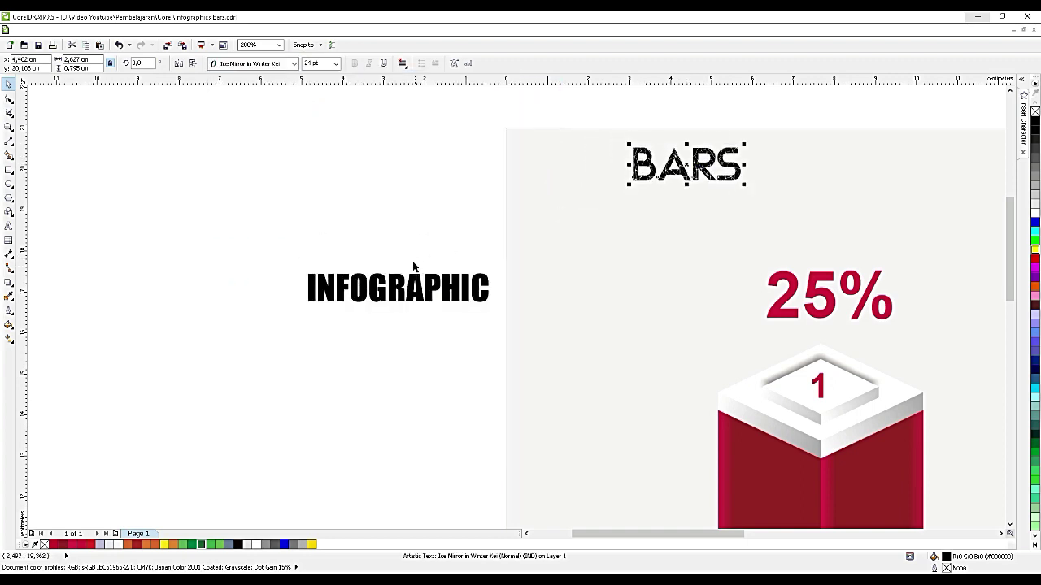
left_click(413, 290)
left_click_drag(413, 290, 739, 207)
left_click_drag(821, 224, 861, 237)
left_click(734, 179)
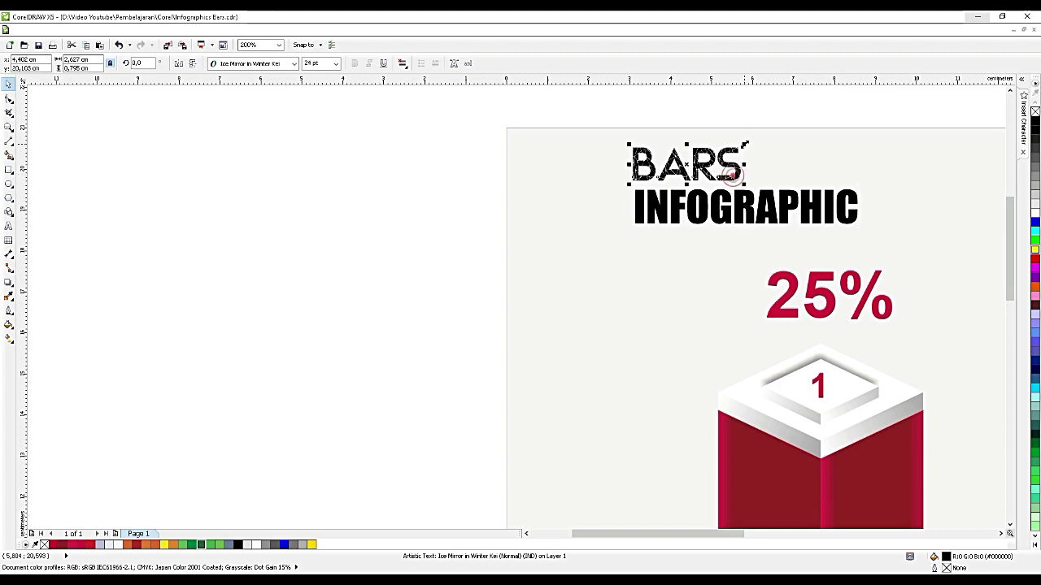
left_click_drag(743, 144, 679, 172)
- Fill INFOGRAPHIC with red and BARS with dark green (#003333), and deselect the text
left_click(697, 199)
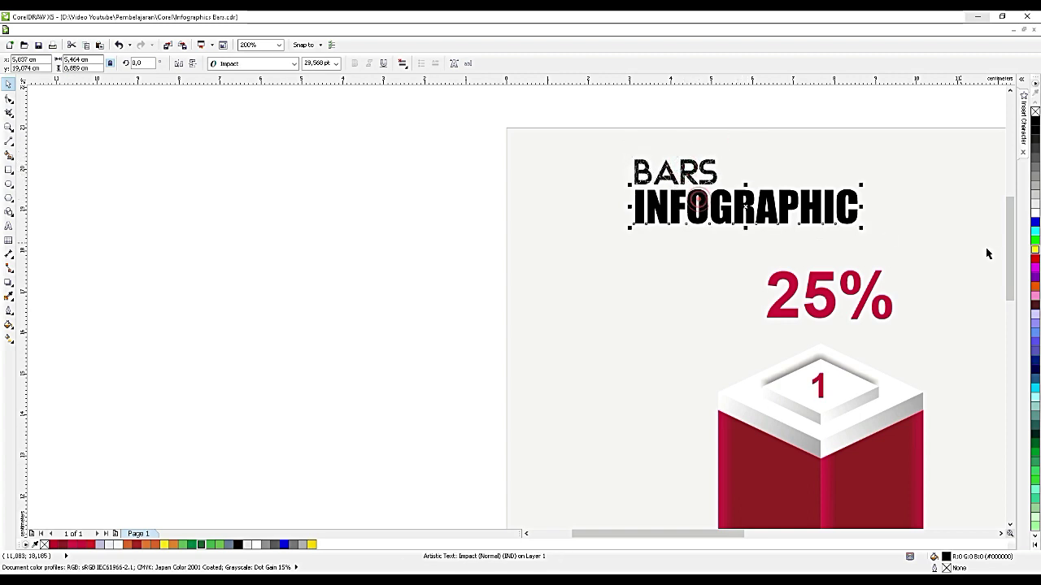
left_click(1035, 259)
left_click(714, 172)
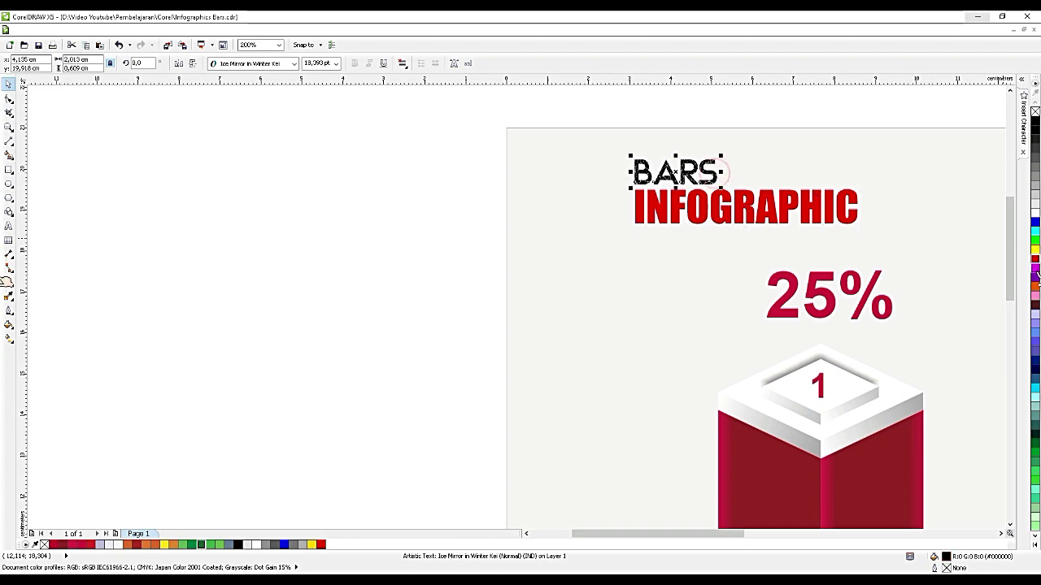
left_click(1036, 432)
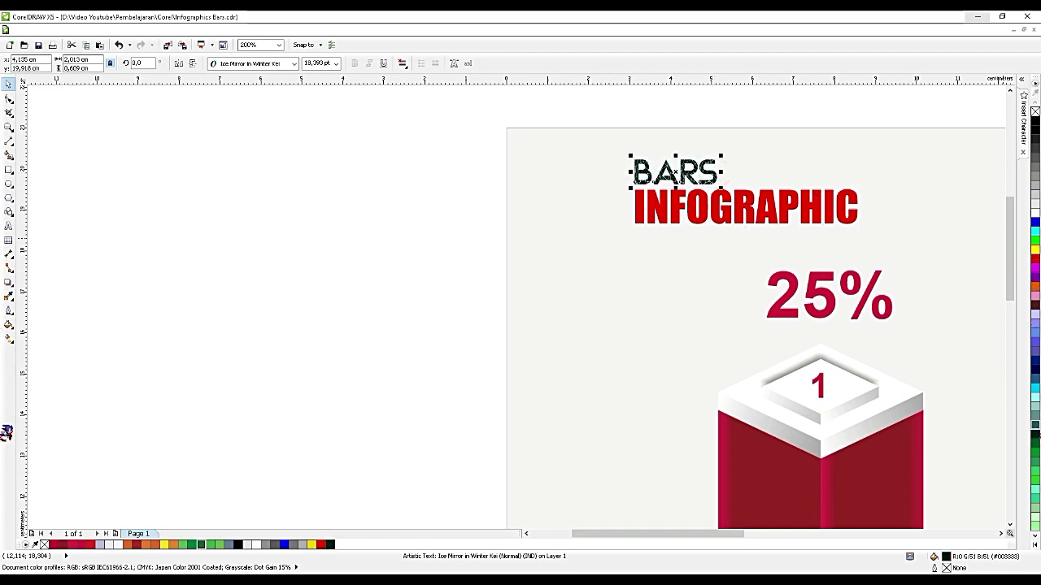
left_click(467, 343)
- Enlarge the two-line heading together to about 7 cm wide and move it closer to the page's upper left corner
scroll(410, 205, "down", 2)
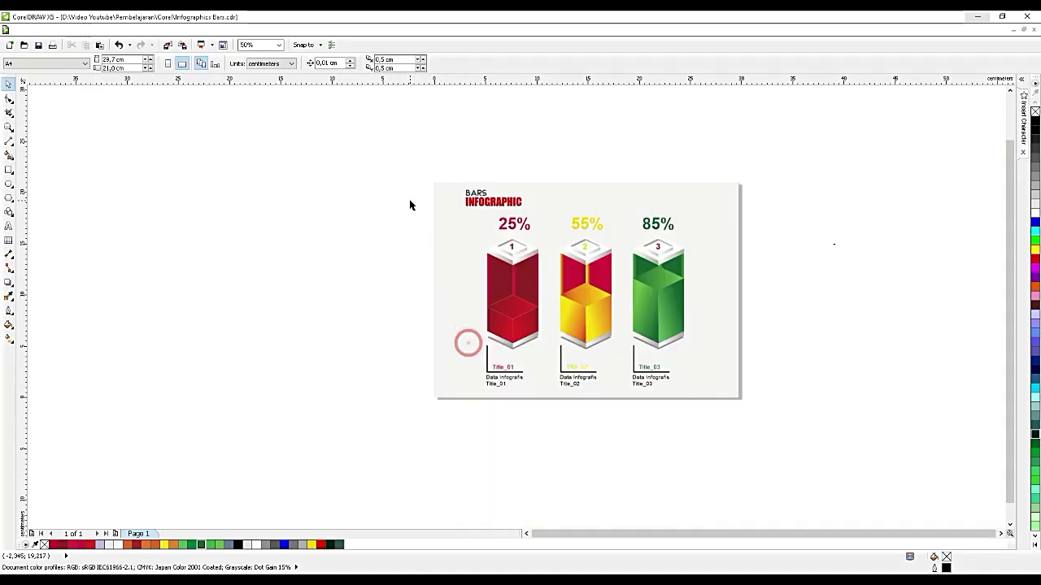
scroll(506, 236, "up", 1)
left_click_drag(374, 122, 586, 234)
left_click(348, 134)
left_click_drag(295, 105, 561, 199)
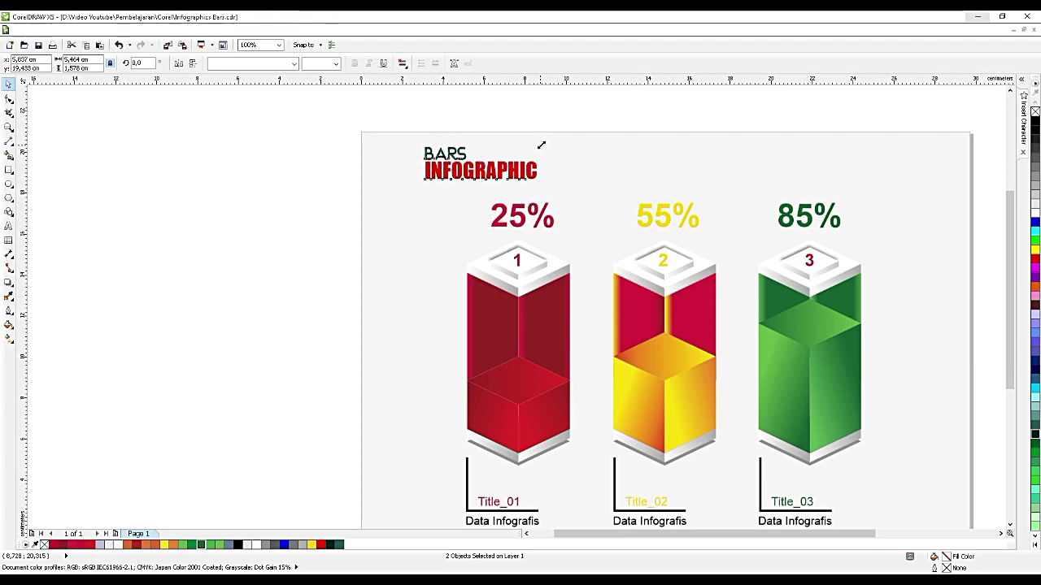
left_click_drag(542, 144, 557, 139)
left_click_drag(509, 162, 486, 170)
left_click(300, 242)
- Recolor the red gradient nodes on the right back wall of the 55% bar with golden and dark yellow shades
scroll(300, 242, "down", 2)
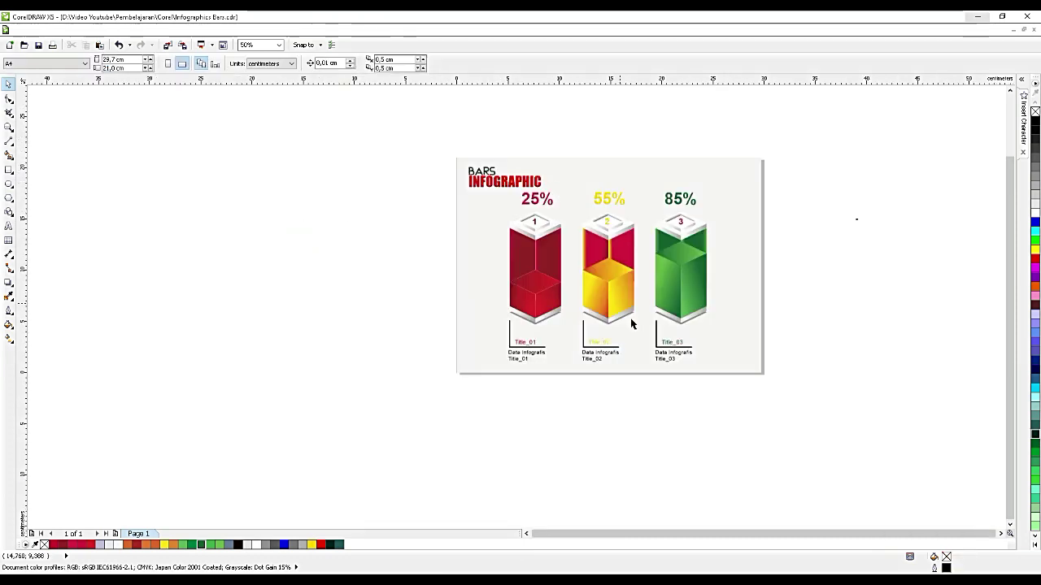
scroll(632, 321, "up", 2)
left_click(633, 279)
scroll(651, 273, "up", 2)
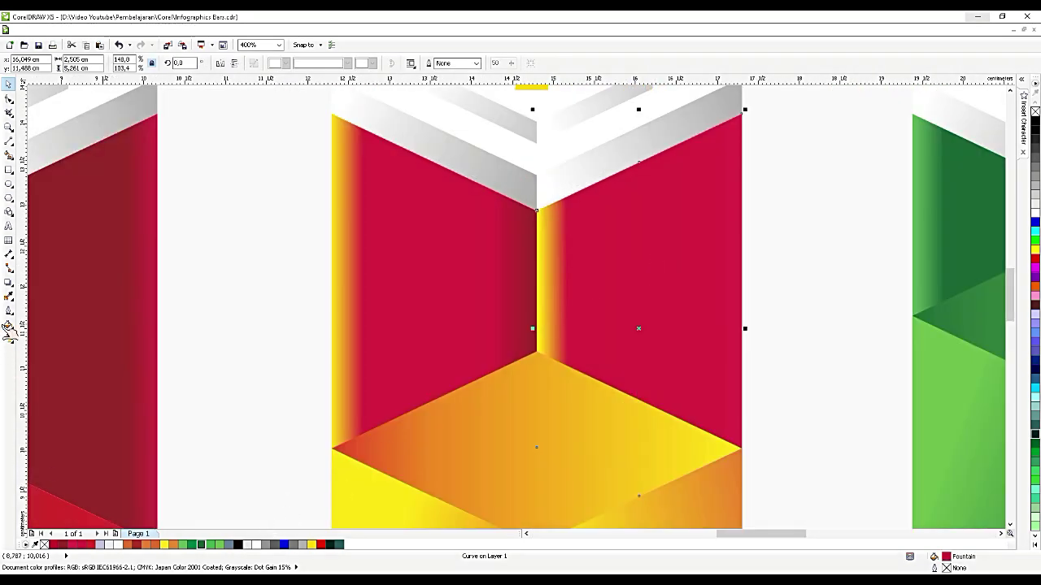
left_click(10, 338)
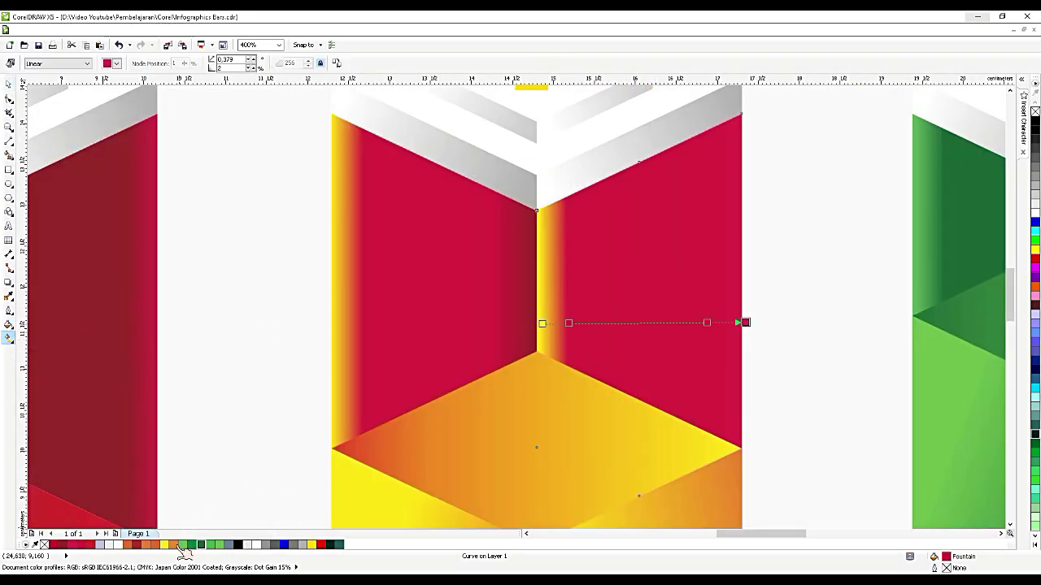
left_click(1034, 251)
left_click_drag(750, 322, 746, 322)
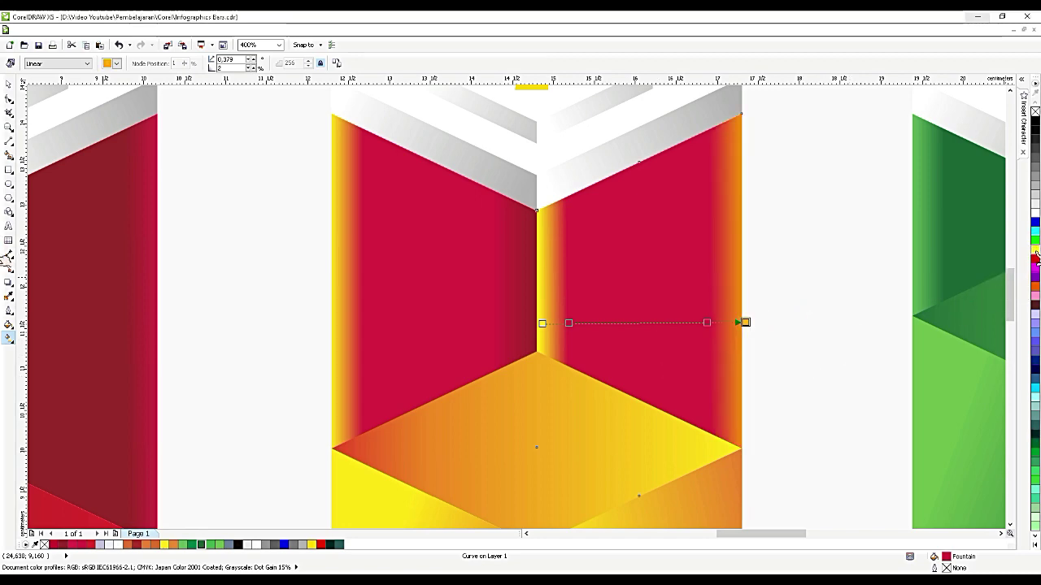
left_click(1034, 250)
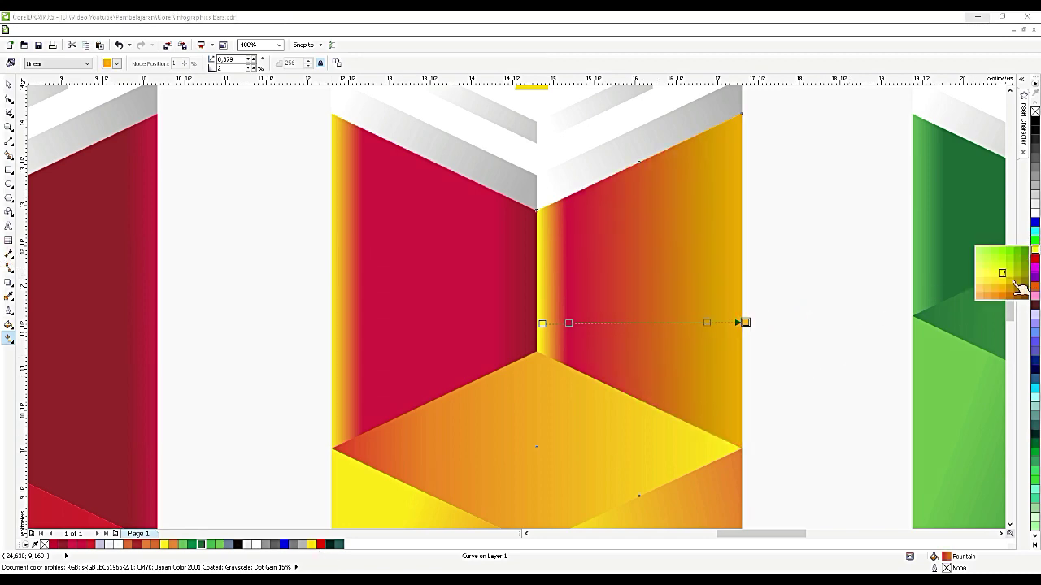
left_click_drag(1016, 289, 568, 322)
- Recolor the gradient nodes on the left back wall of the 55% bar from red to golden yellow shades
scroll(663, 270, "down", 1)
left_click(554, 287)
scroll(554, 282, "up", 1)
left_click(1034, 250)
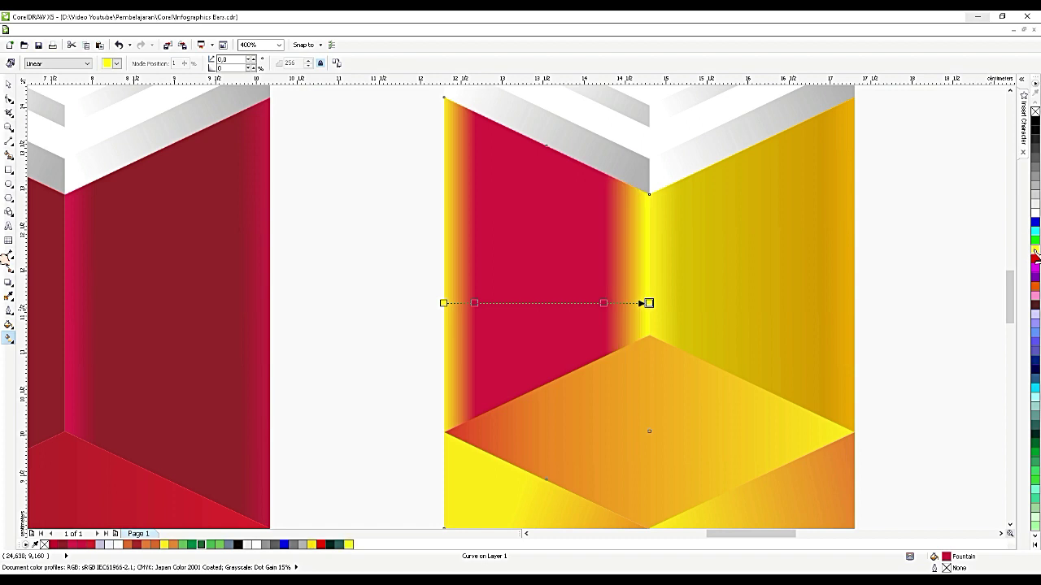
left_click(1034, 251)
left_click_drag(622, 304, 649, 303)
left_click(1034, 250)
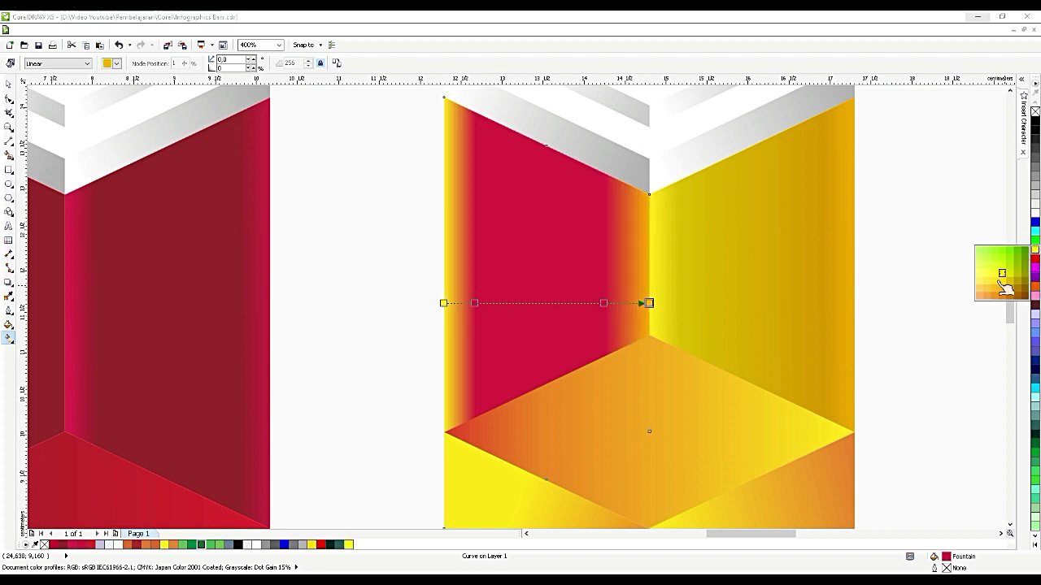
left_click_drag(1005, 287, 603, 304)
left_click(1035, 251)
left_click_drag(1006, 289, 474, 303)
left_click(383, 335)
scroll(561, 325, "down", 2)
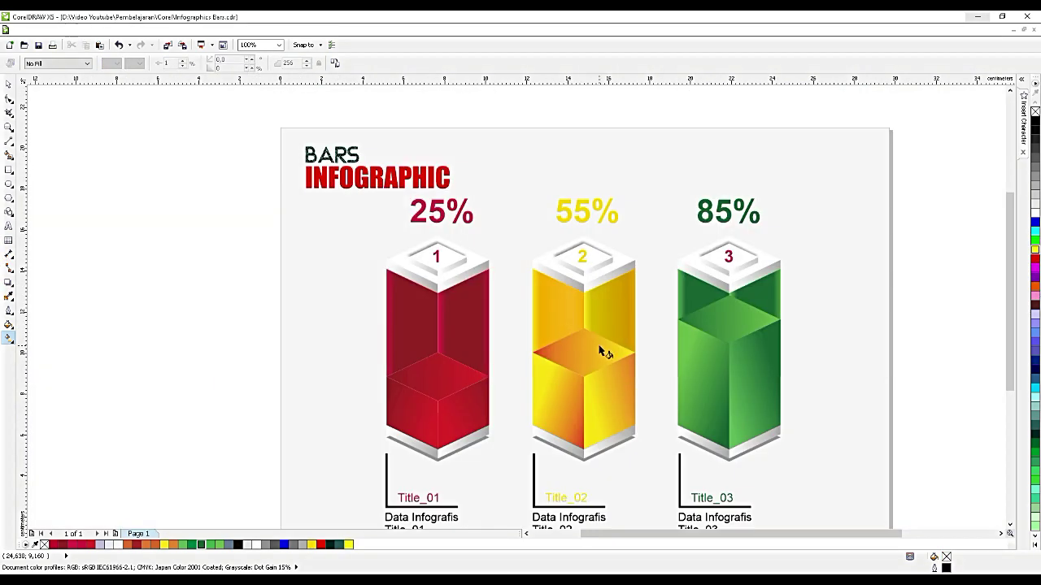
- Unlock the page background and group it with all the bars, labels, captions and the heading
left_click(8, 84)
left_click(179, 172)
scroll(458, 234, "down", 1)
left_click(268, 134)
right_click(648, 296)
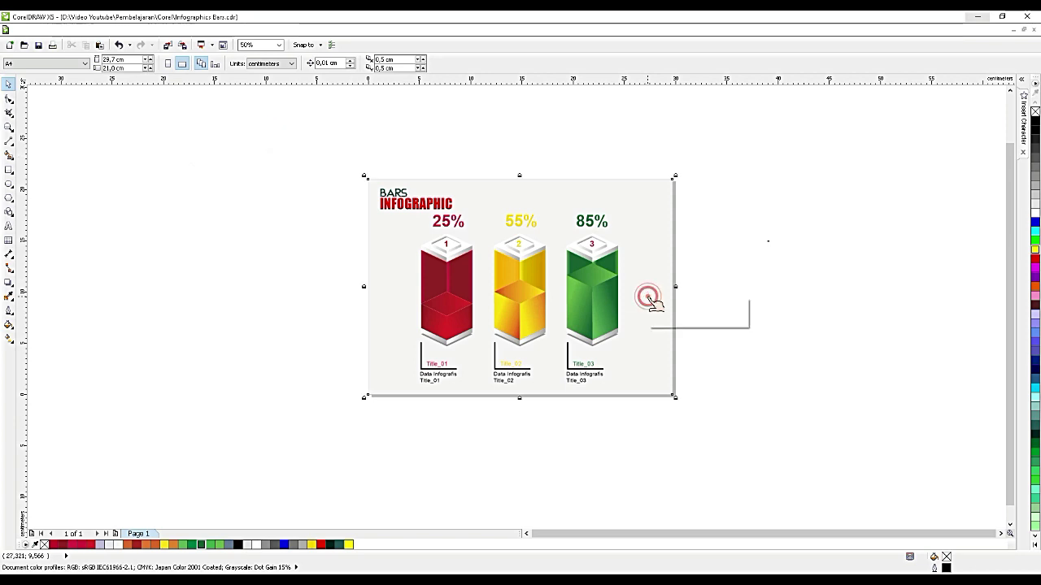
left_click(676, 305)
left_click_drag(773, 456, 174, 144)
key("ctrl+g")
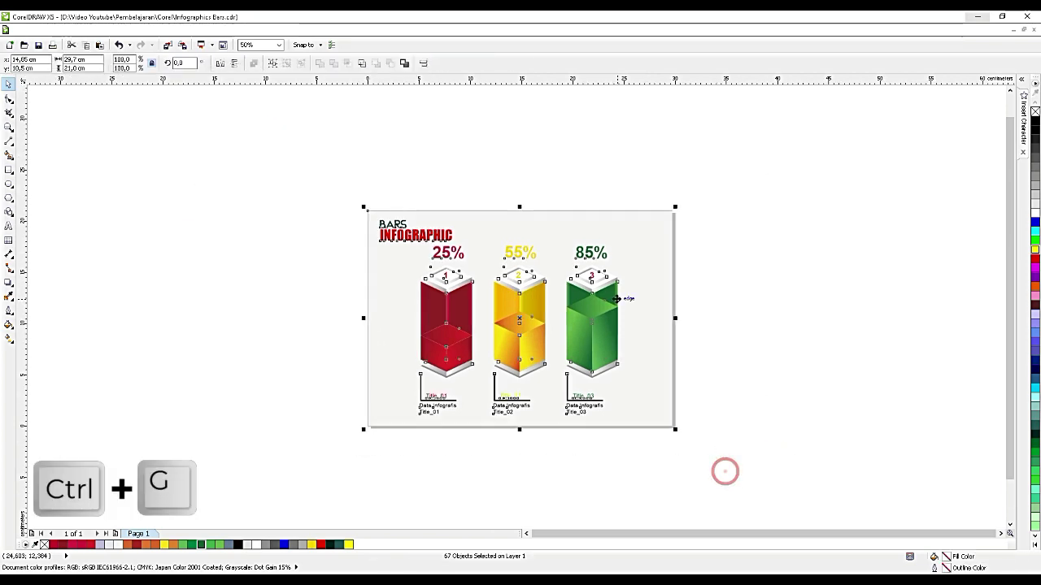
left_click(727, 298)
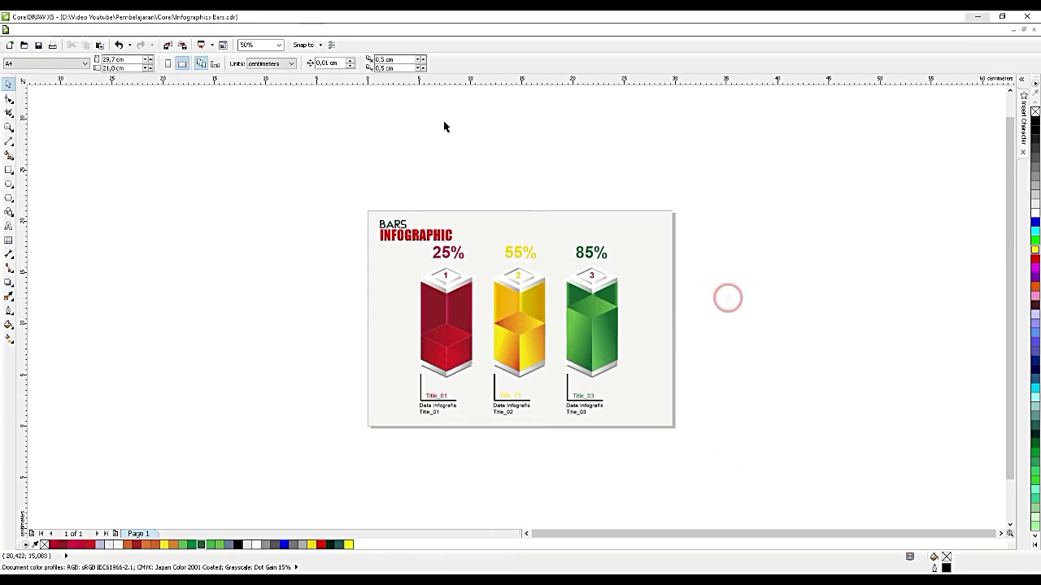
- Set the view to 100% and check the complete infographic page
left_click(264, 45)
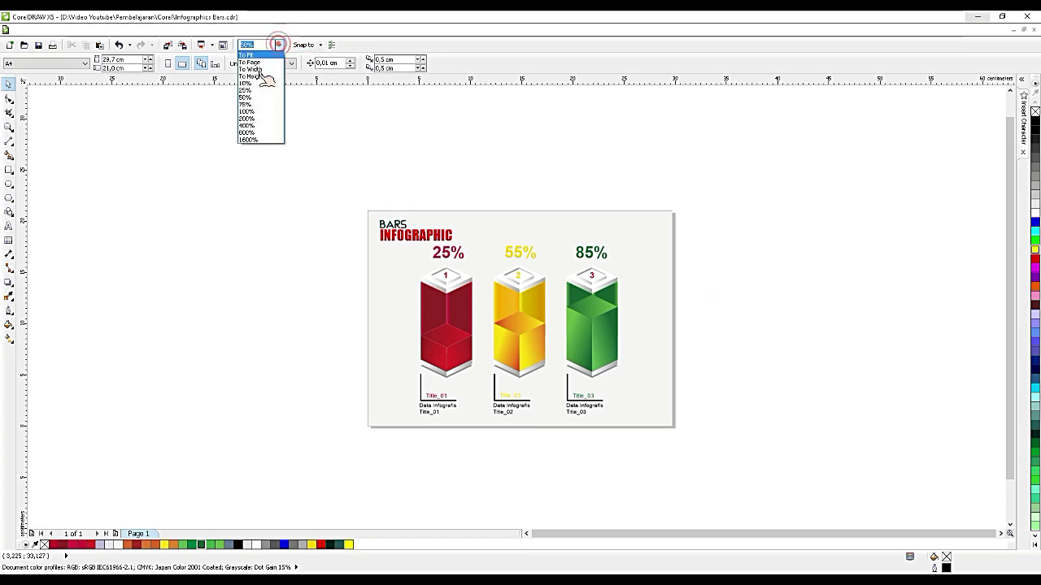
left_click(251, 107)
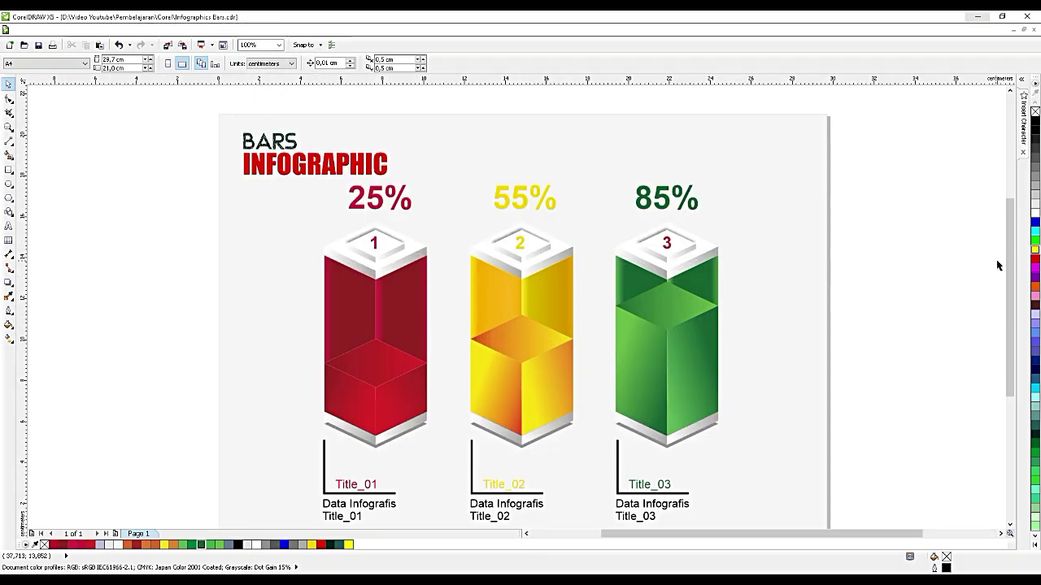
left_click_drag(1009, 257, 1013, 282)
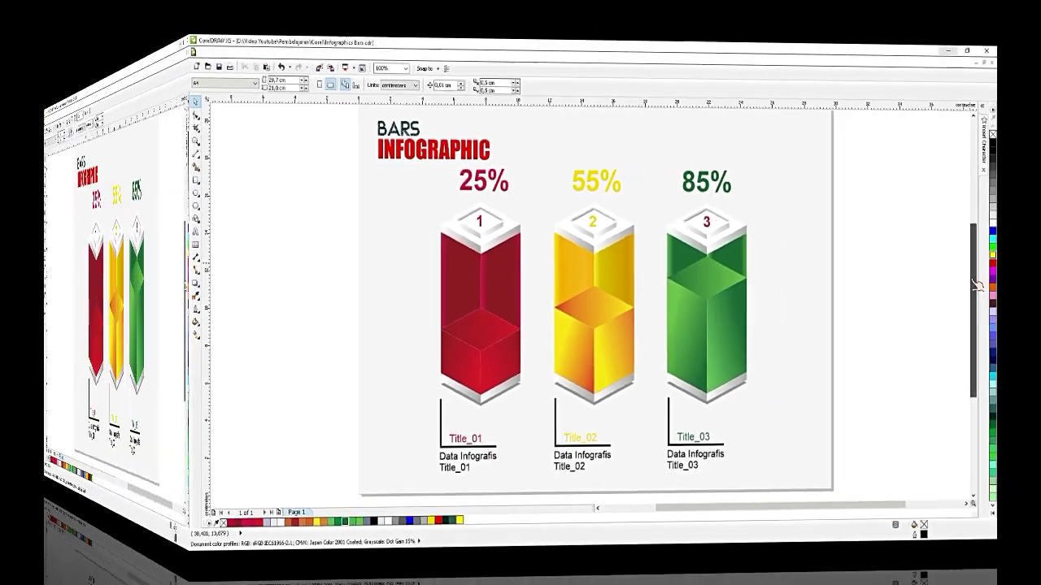